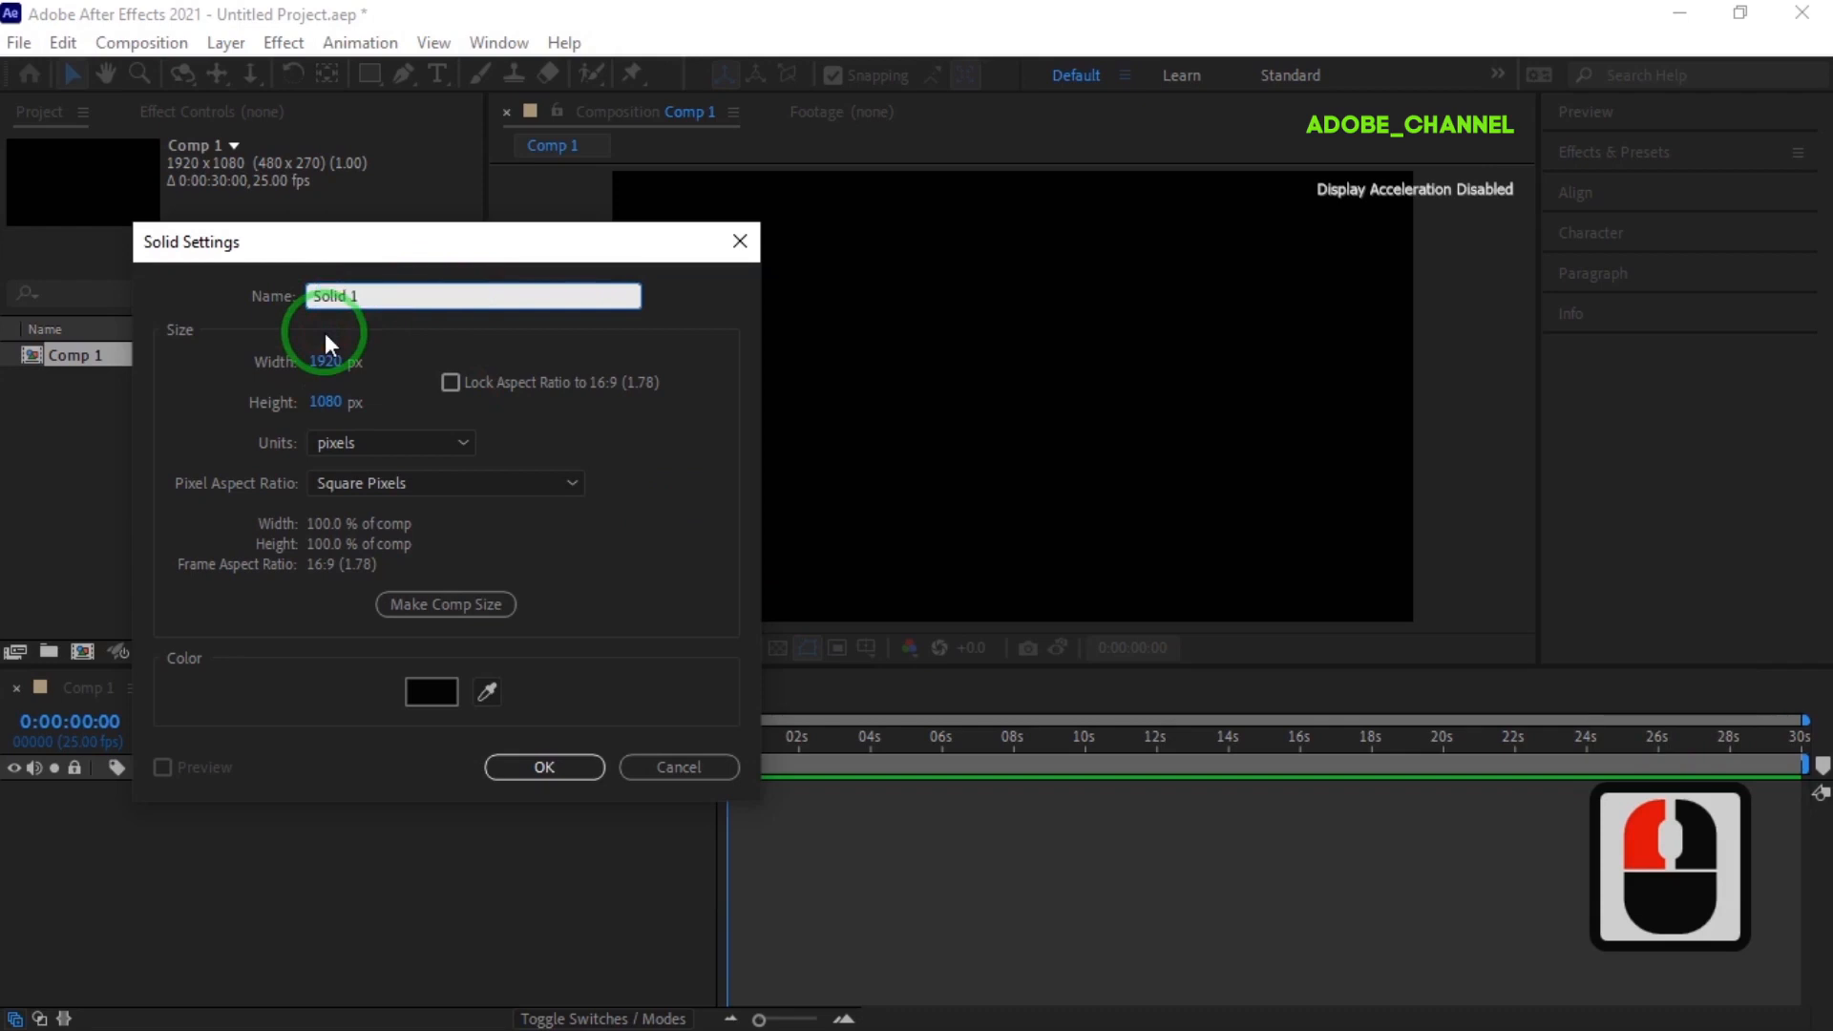
Create the 1920 × 1080 px black solid and add a point light named Motion Path 1
{"action": "left_click", "coordinate": [532, 770]}
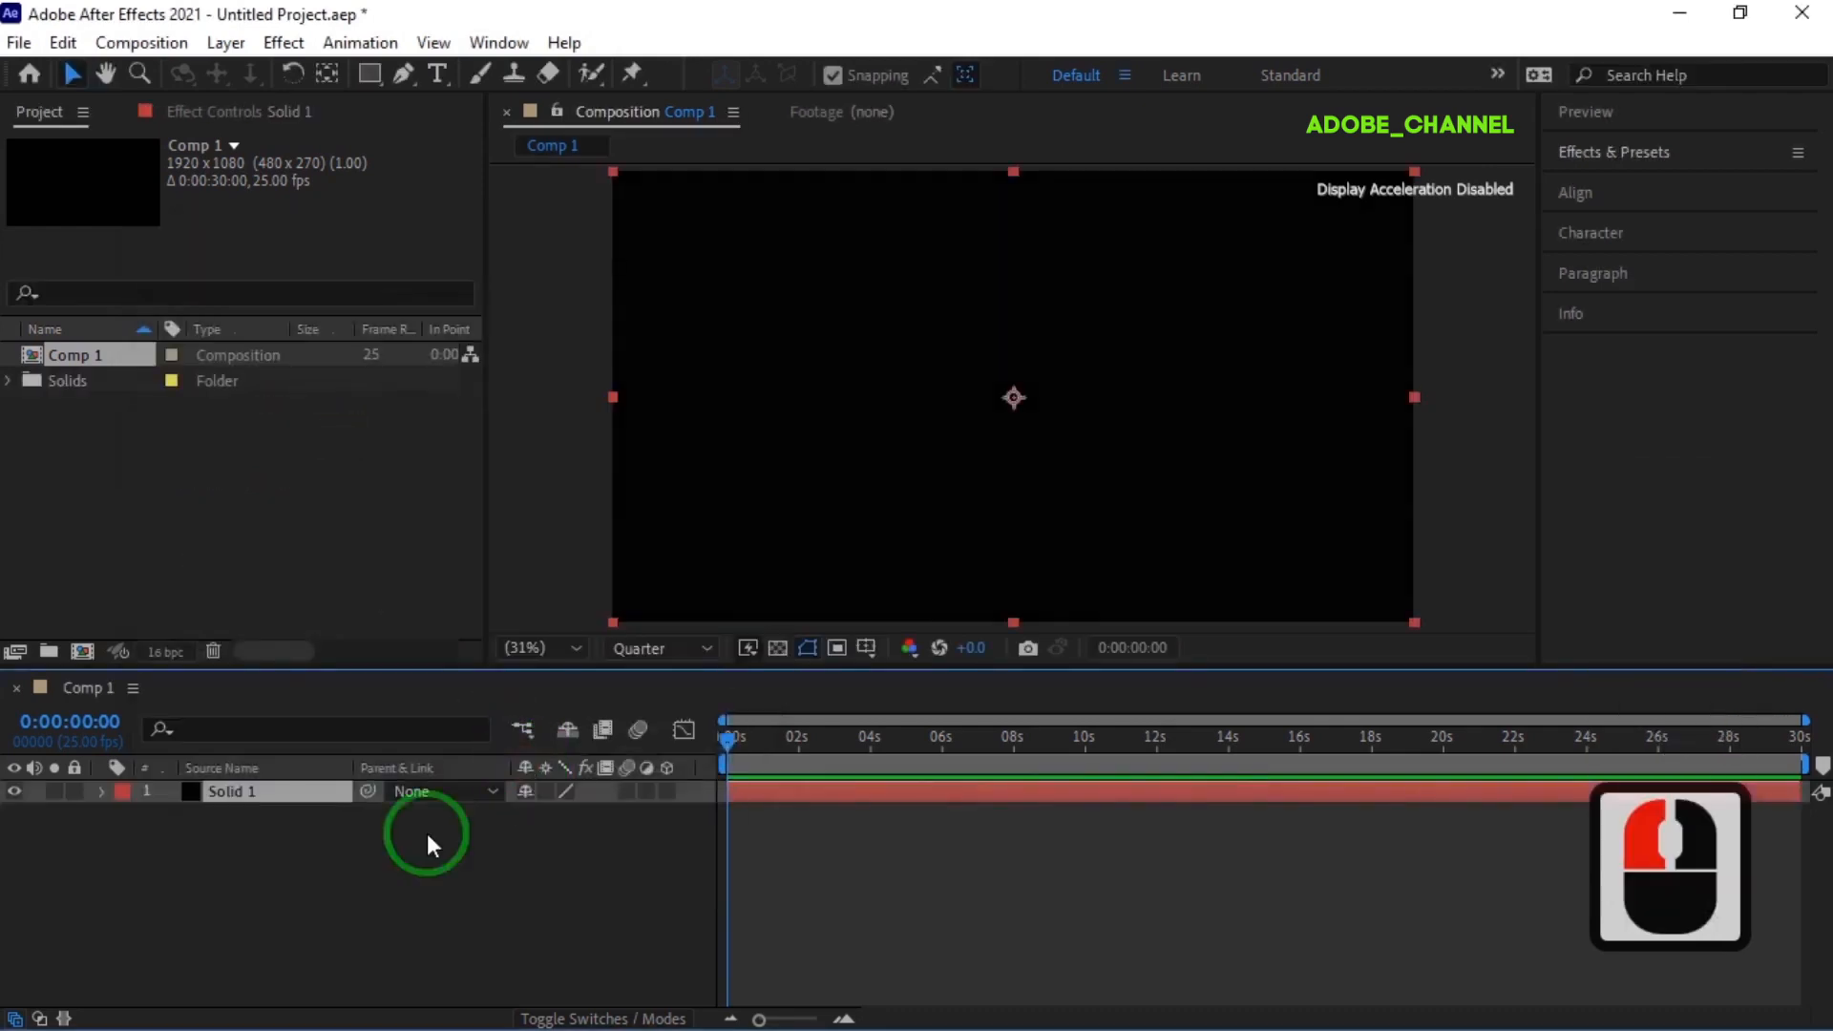
{"action": "right_click", "coordinate": [389, 860]}
{"action": "mouse_move", "coordinate": [483, 542]}
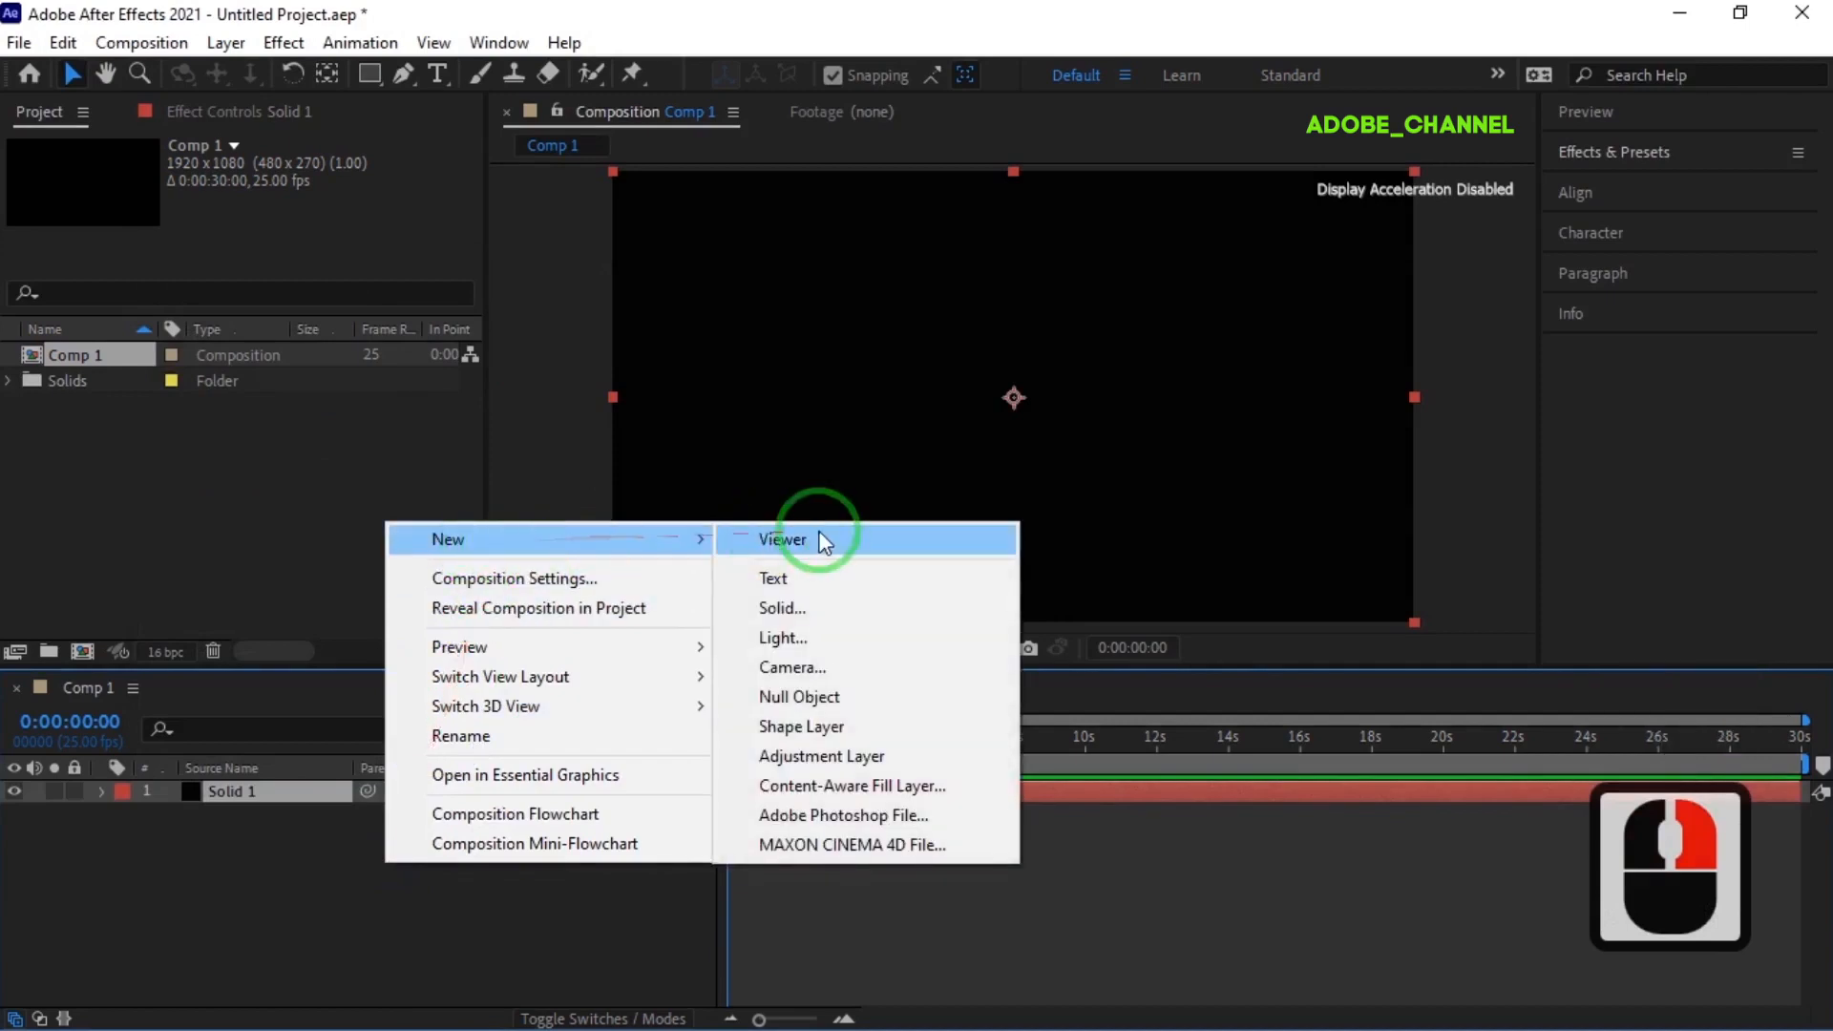
{"action": "left_click", "coordinate": [792, 638]}
{"action": "type", "text": "M"}
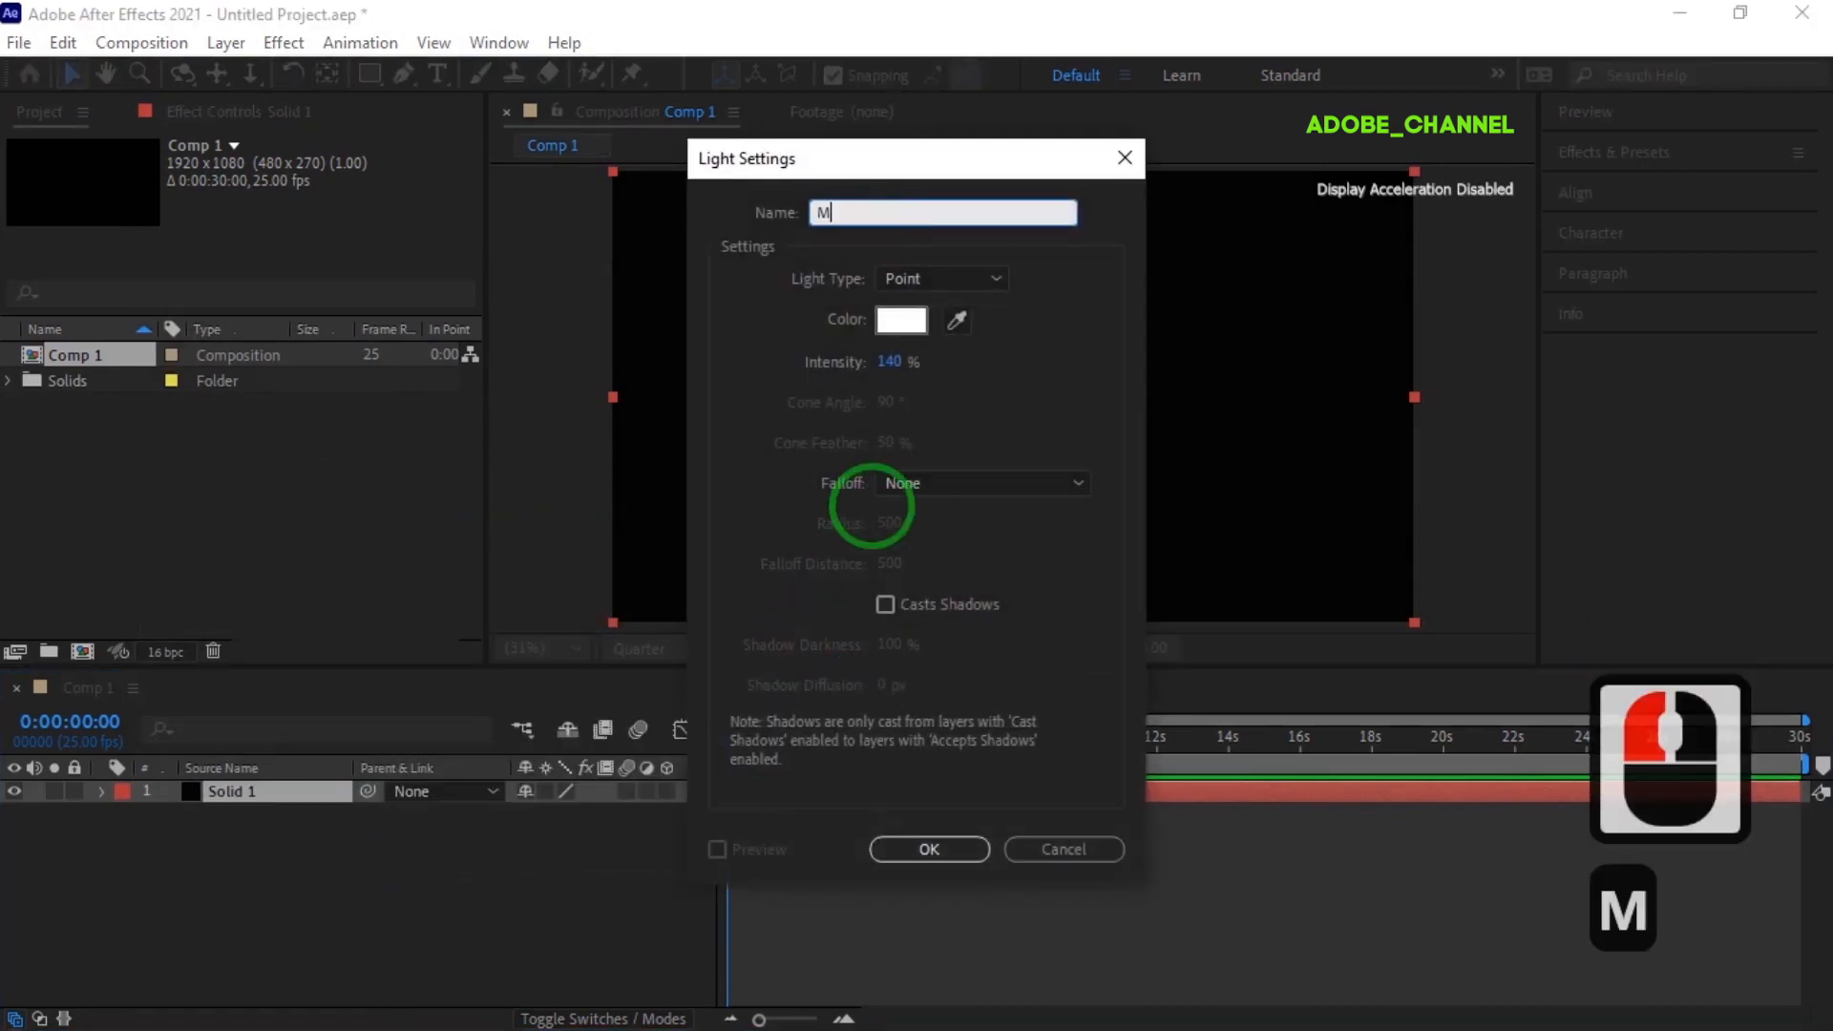
{"action": "type", "text": "M"}
{"action": "key", "text": "BackSpace"}
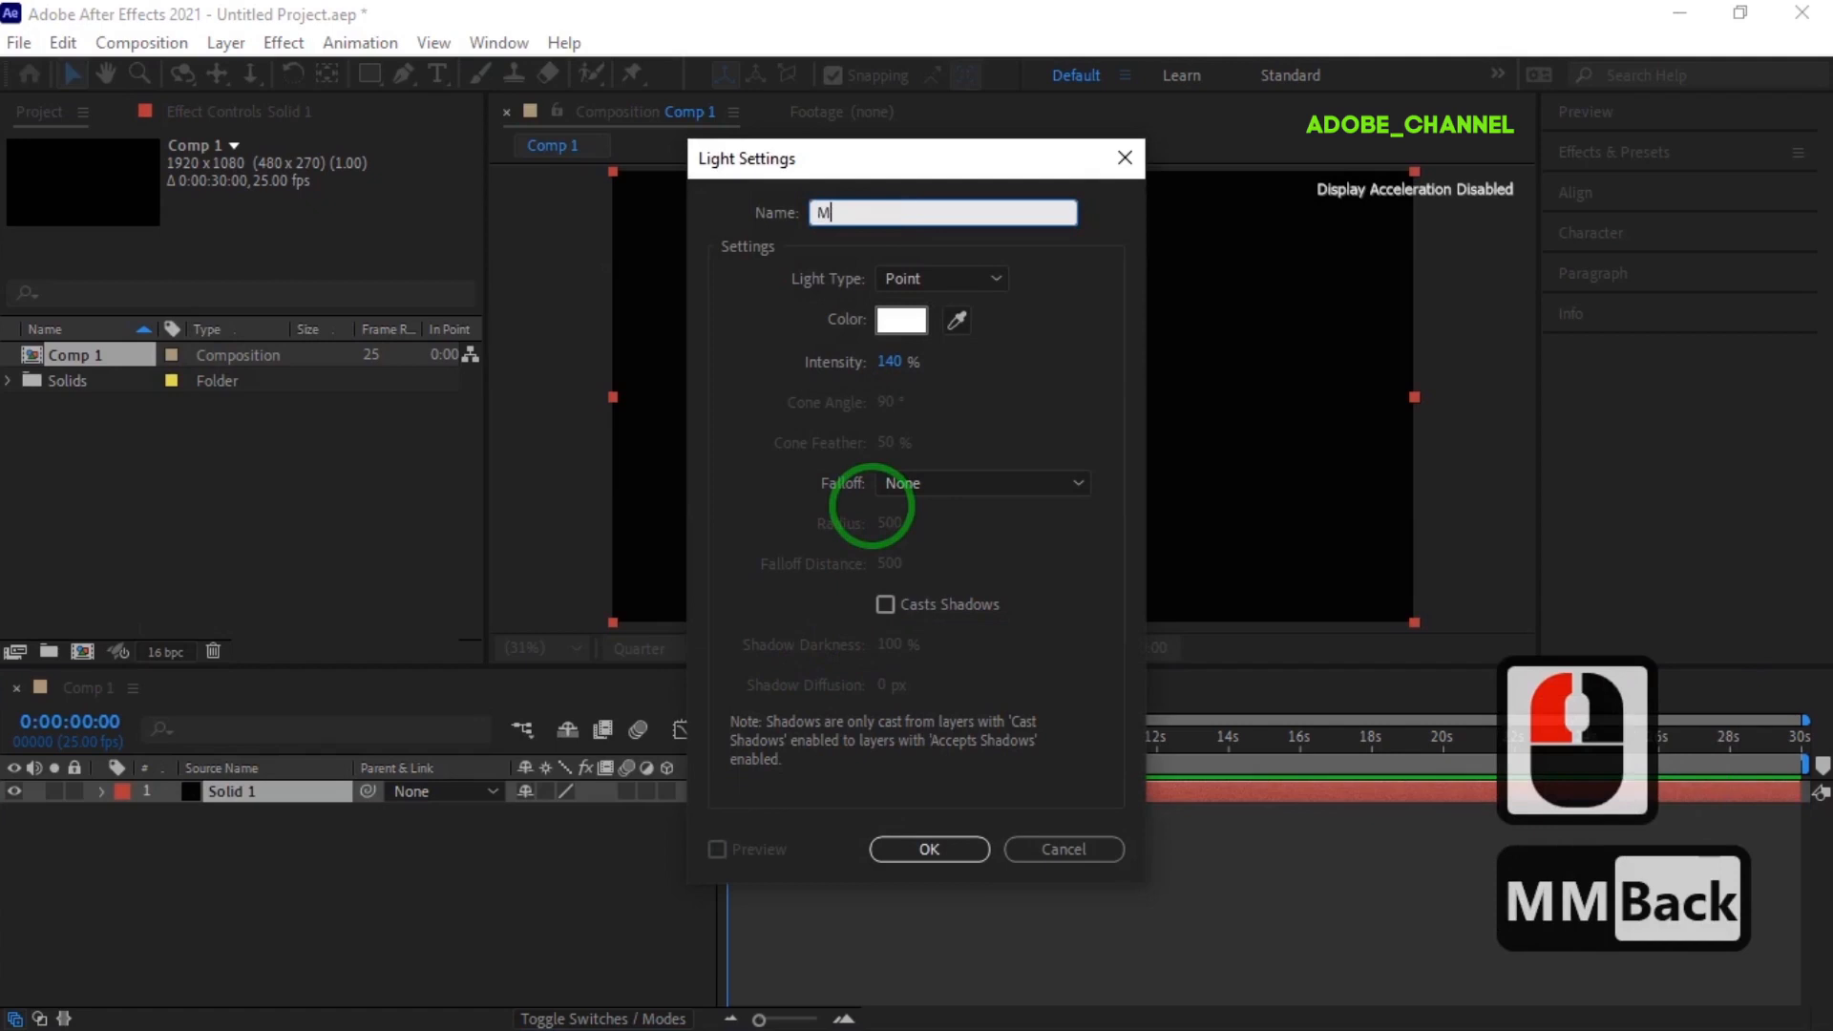
{"action": "type", "text": "otion"}
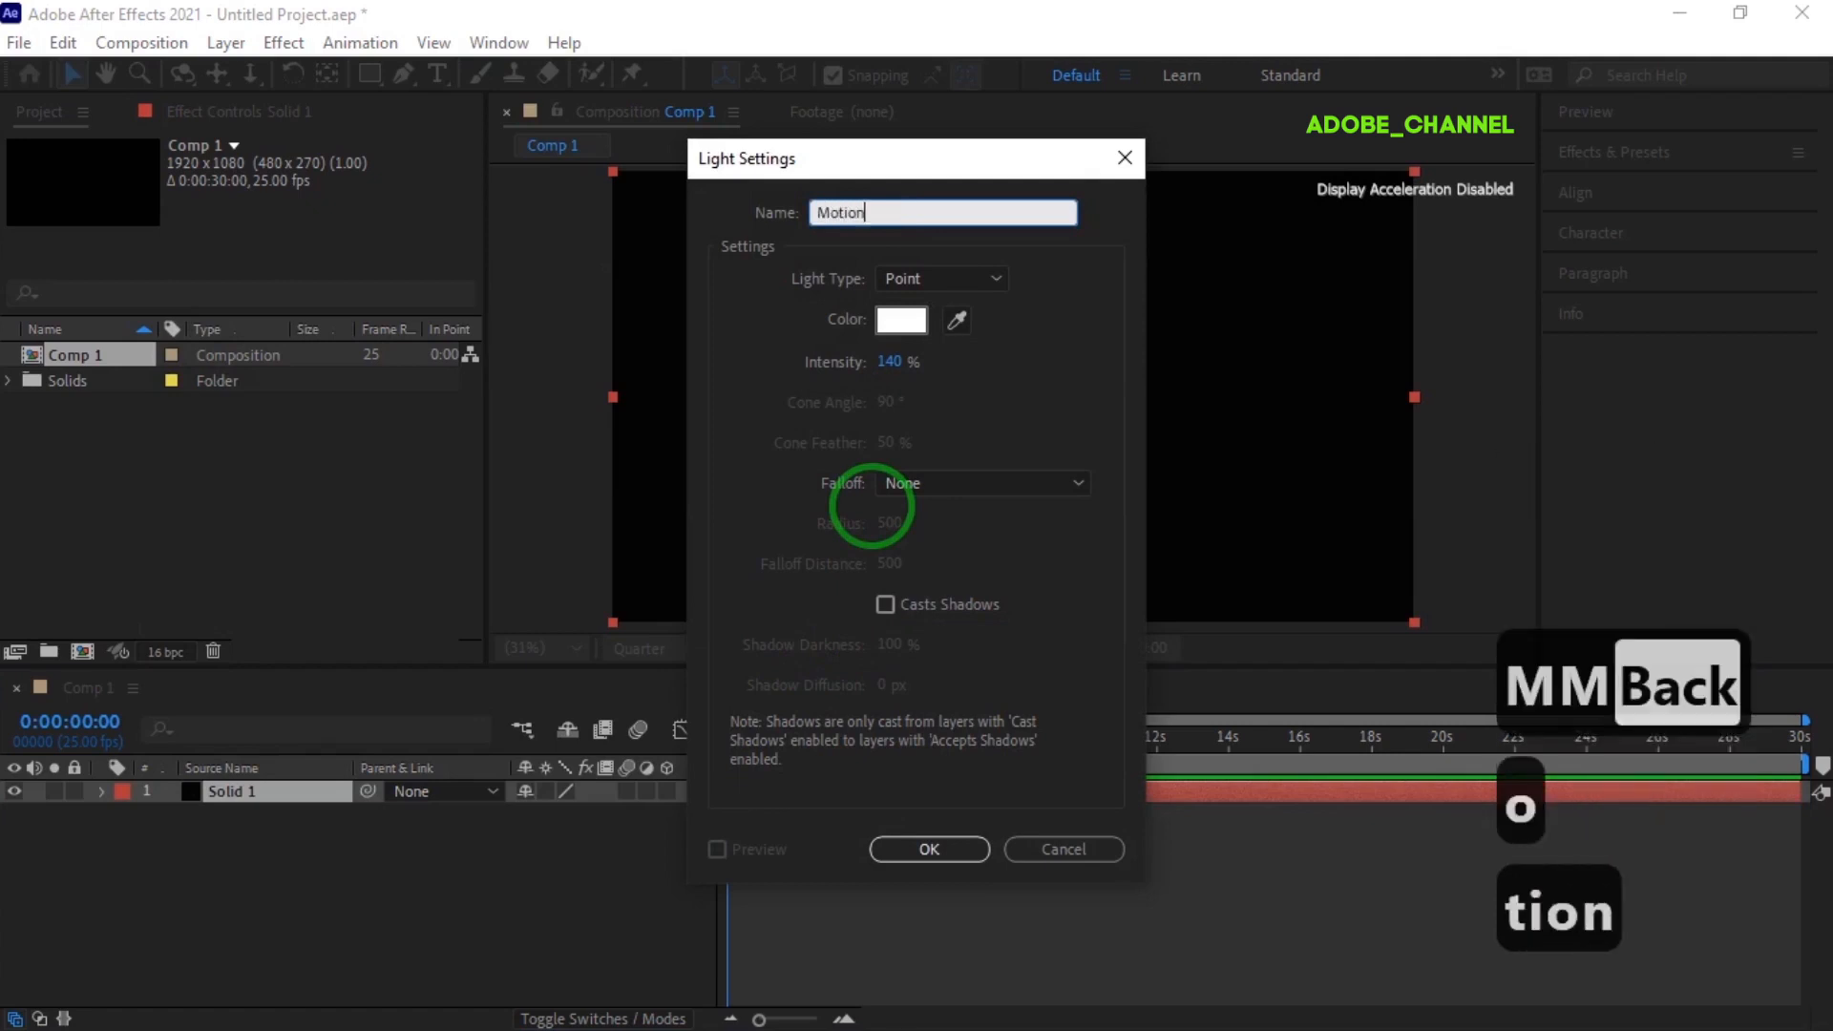
{"action": "type", "text": " P"}
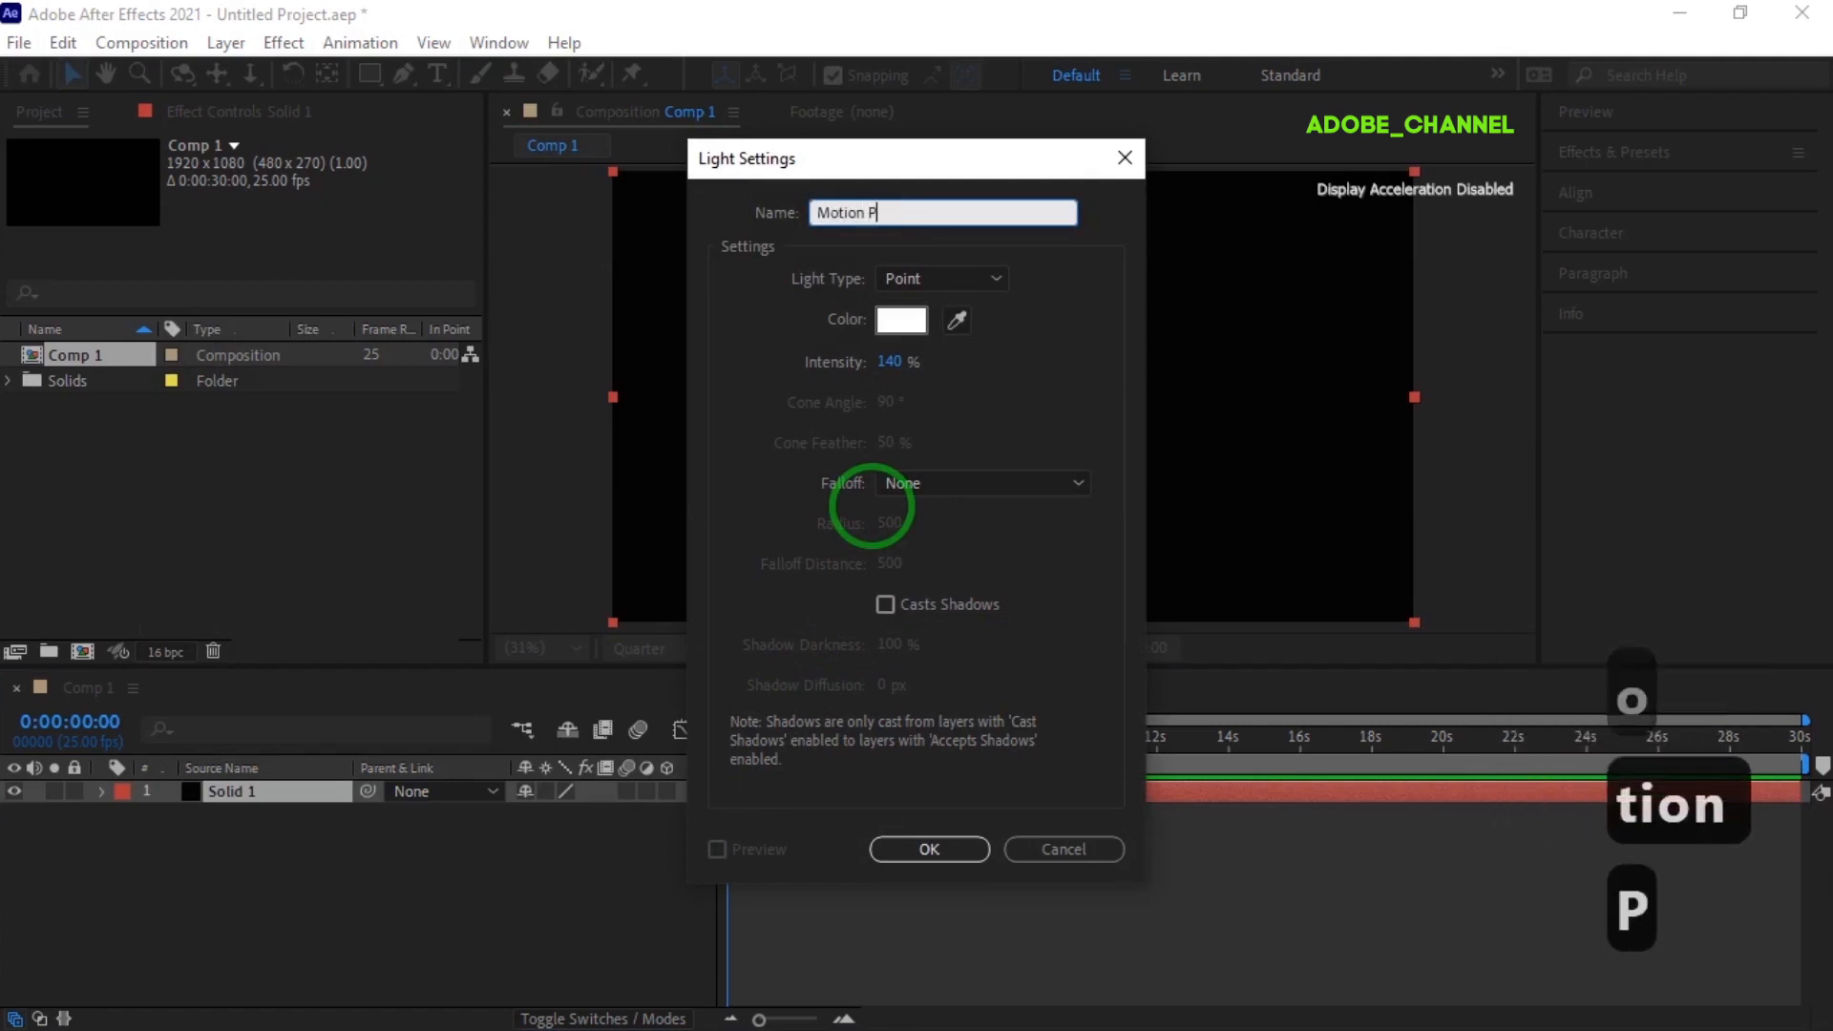
{"action": "type", "text": "ath 1"}
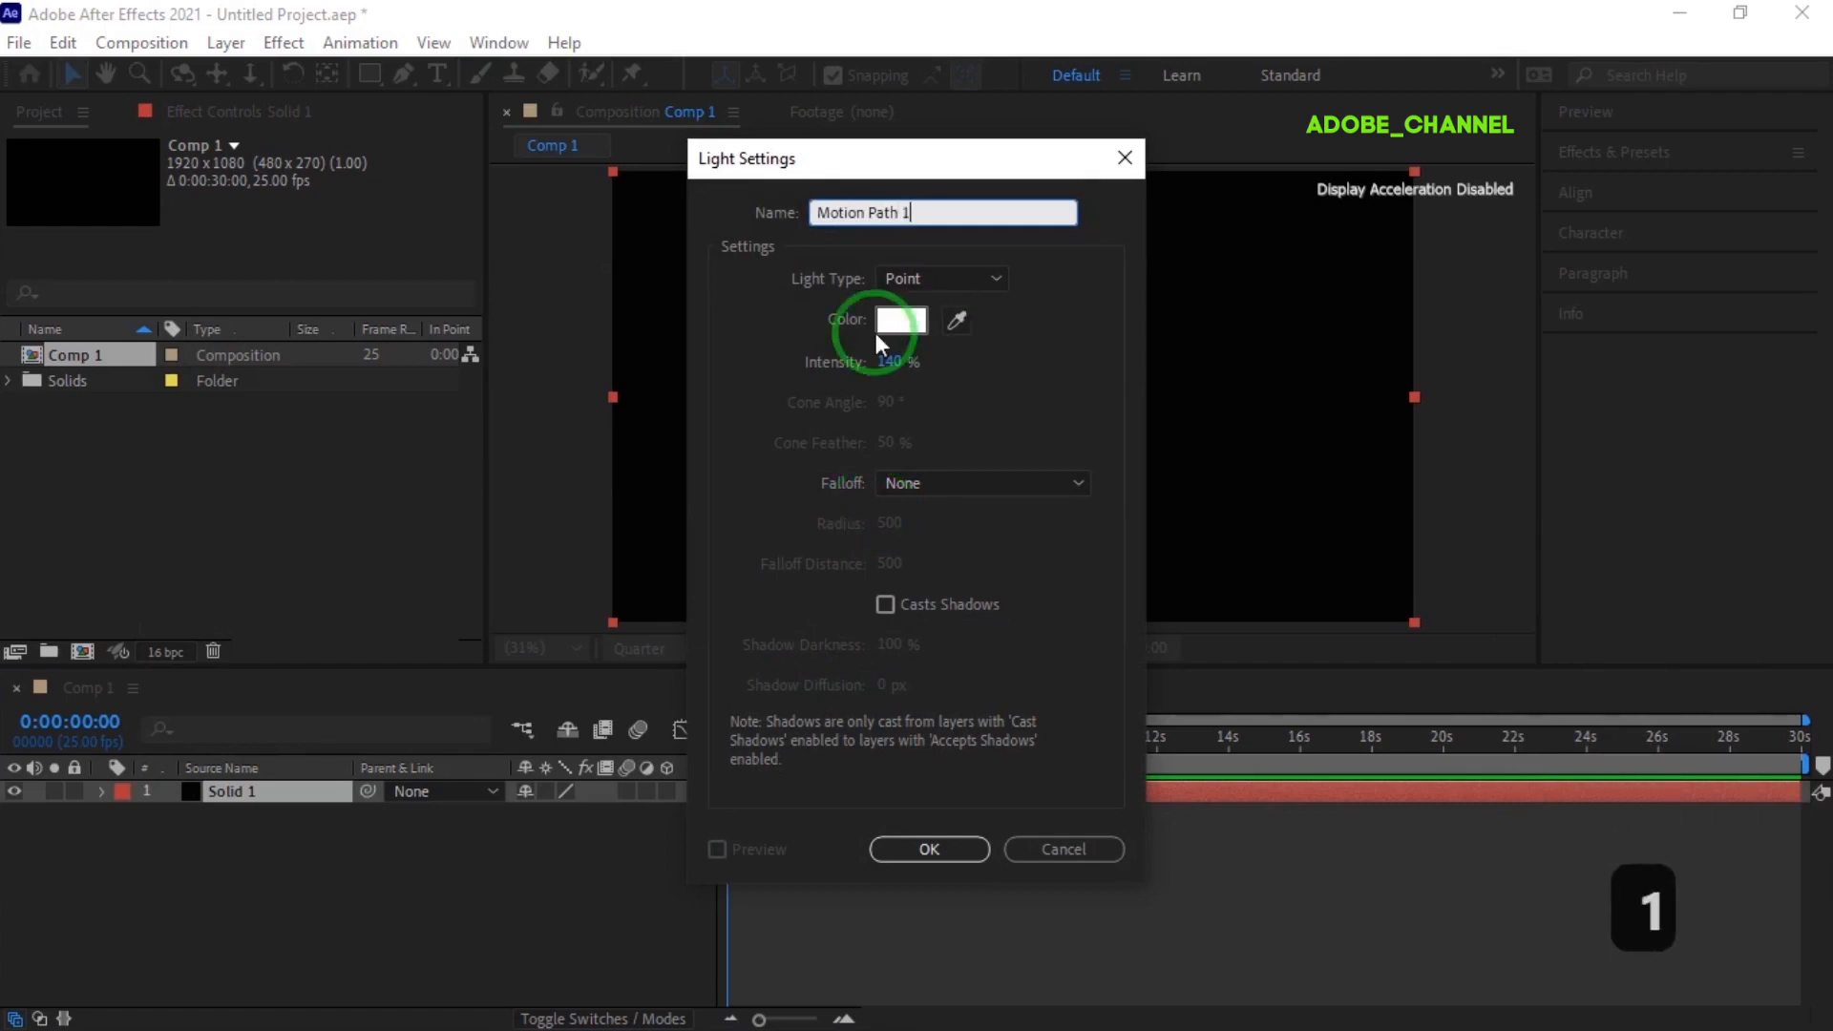
{"action": "left_click", "coordinate": [923, 849]}
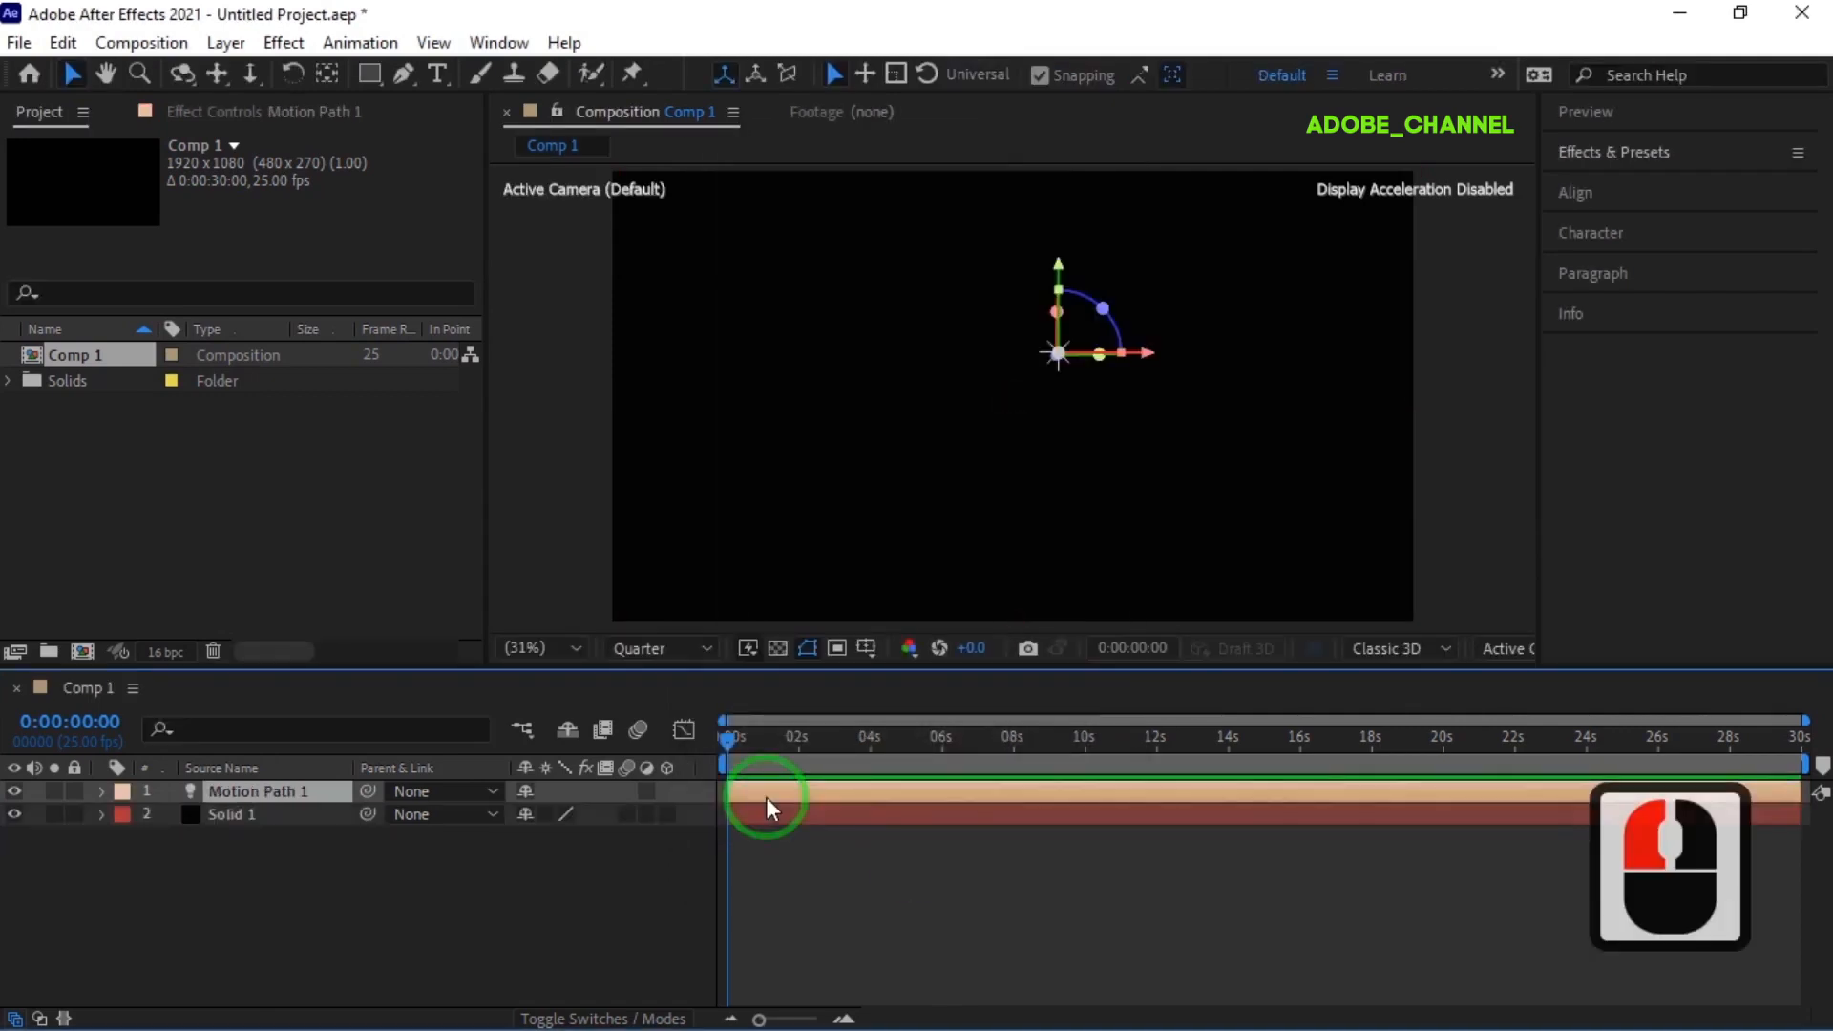
Find the Particular effect and apply it to the Solid 1 layer
{"action": "left_click", "coordinate": [270, 813]}
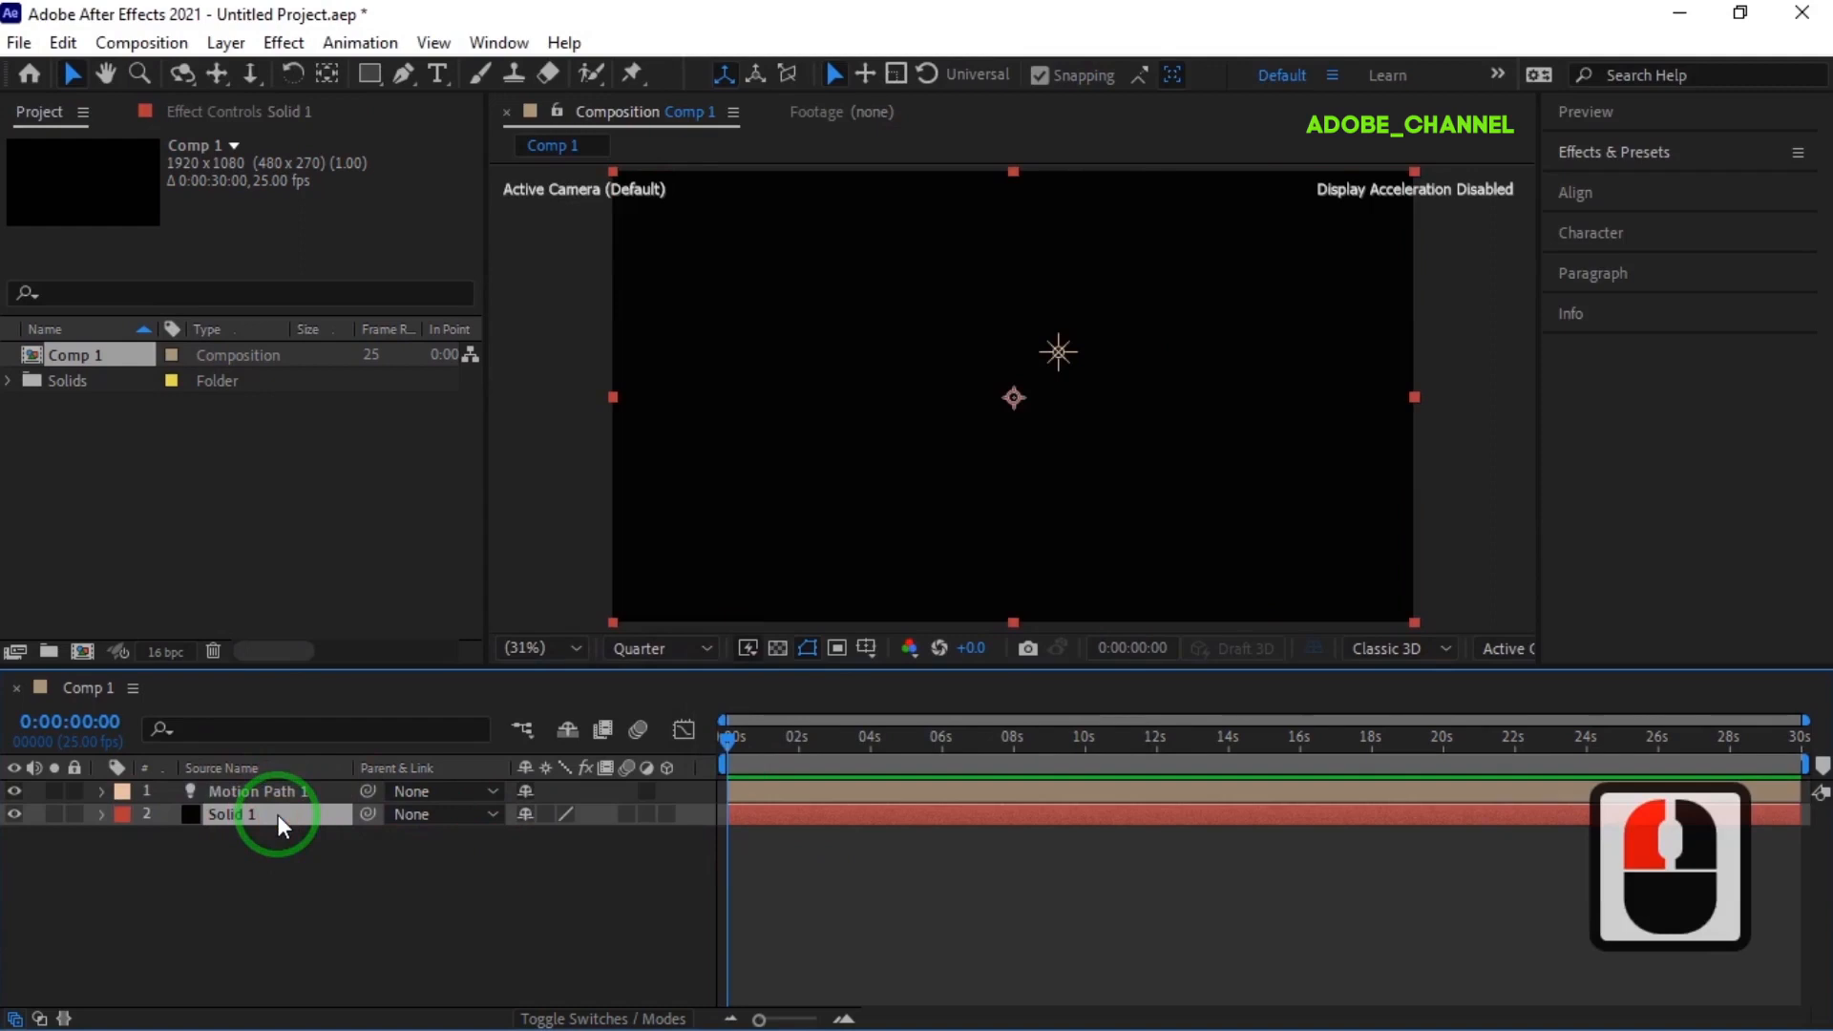
{"action": "left_click", "coordinate": [1642, 153]}
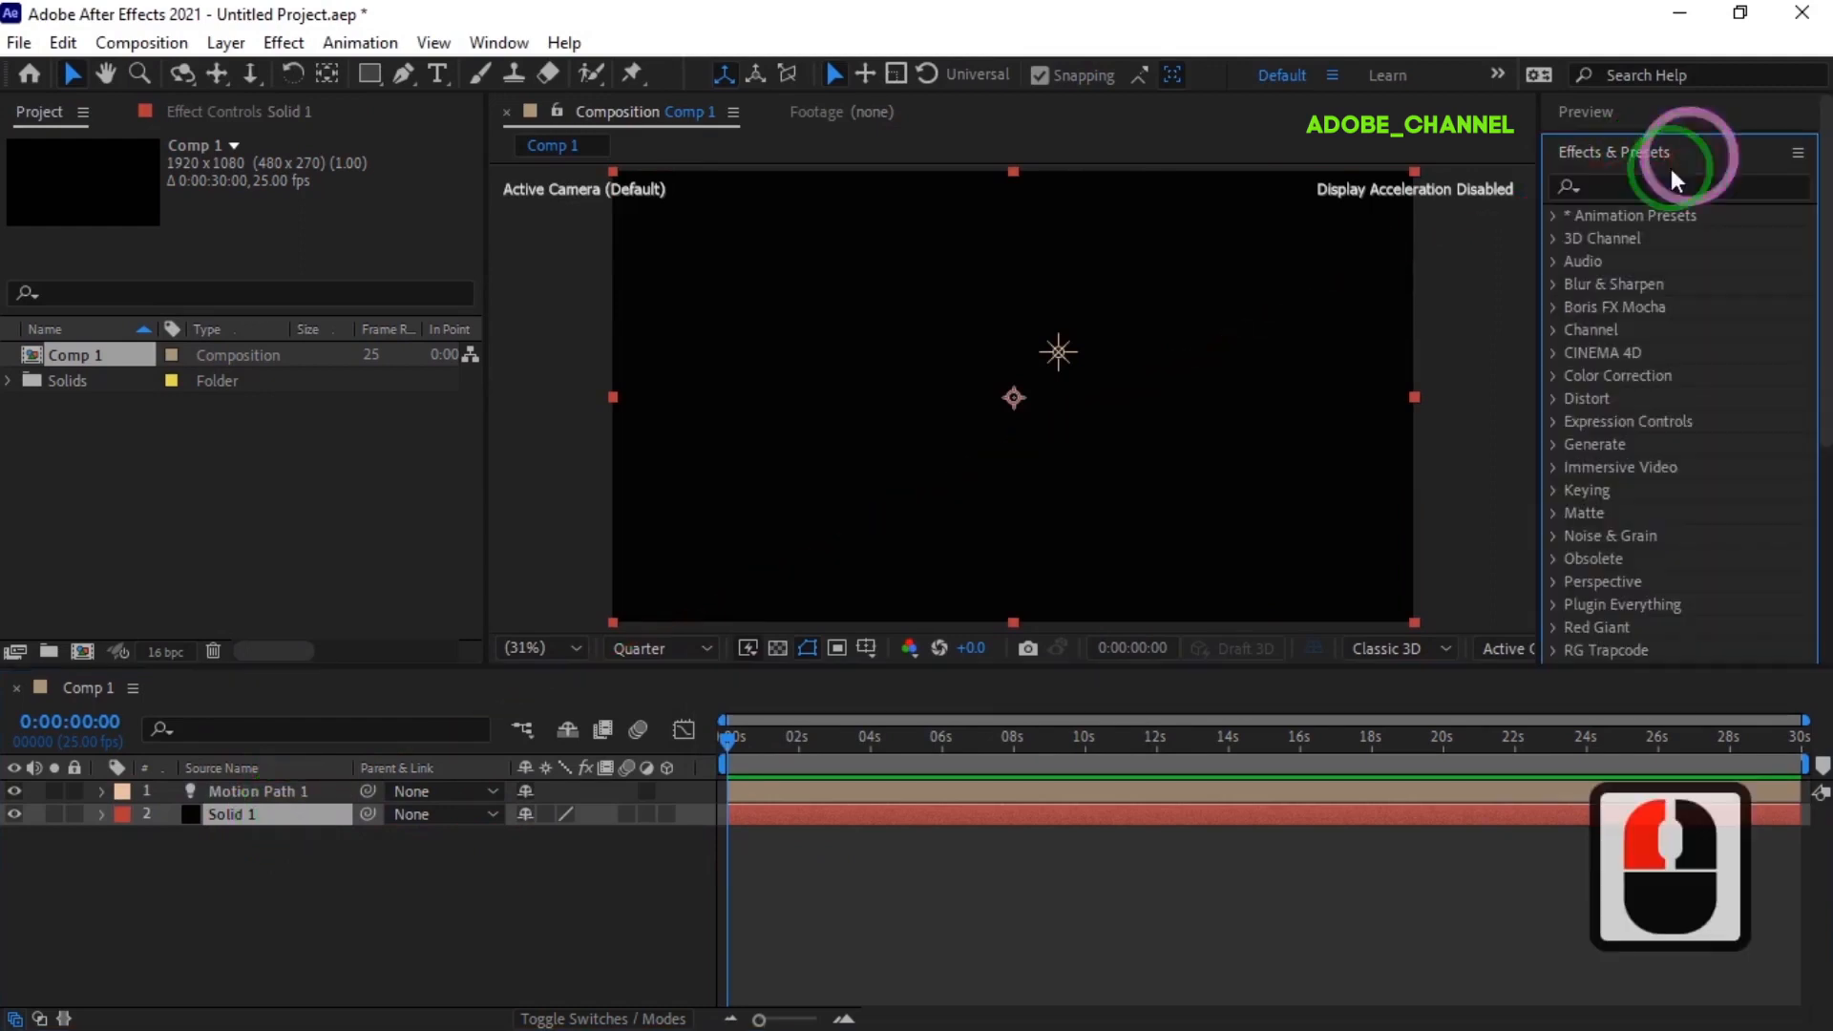
{"action": "left_click", "coordinate": [1613, 188]}
{"action": "type", "text": "par"}
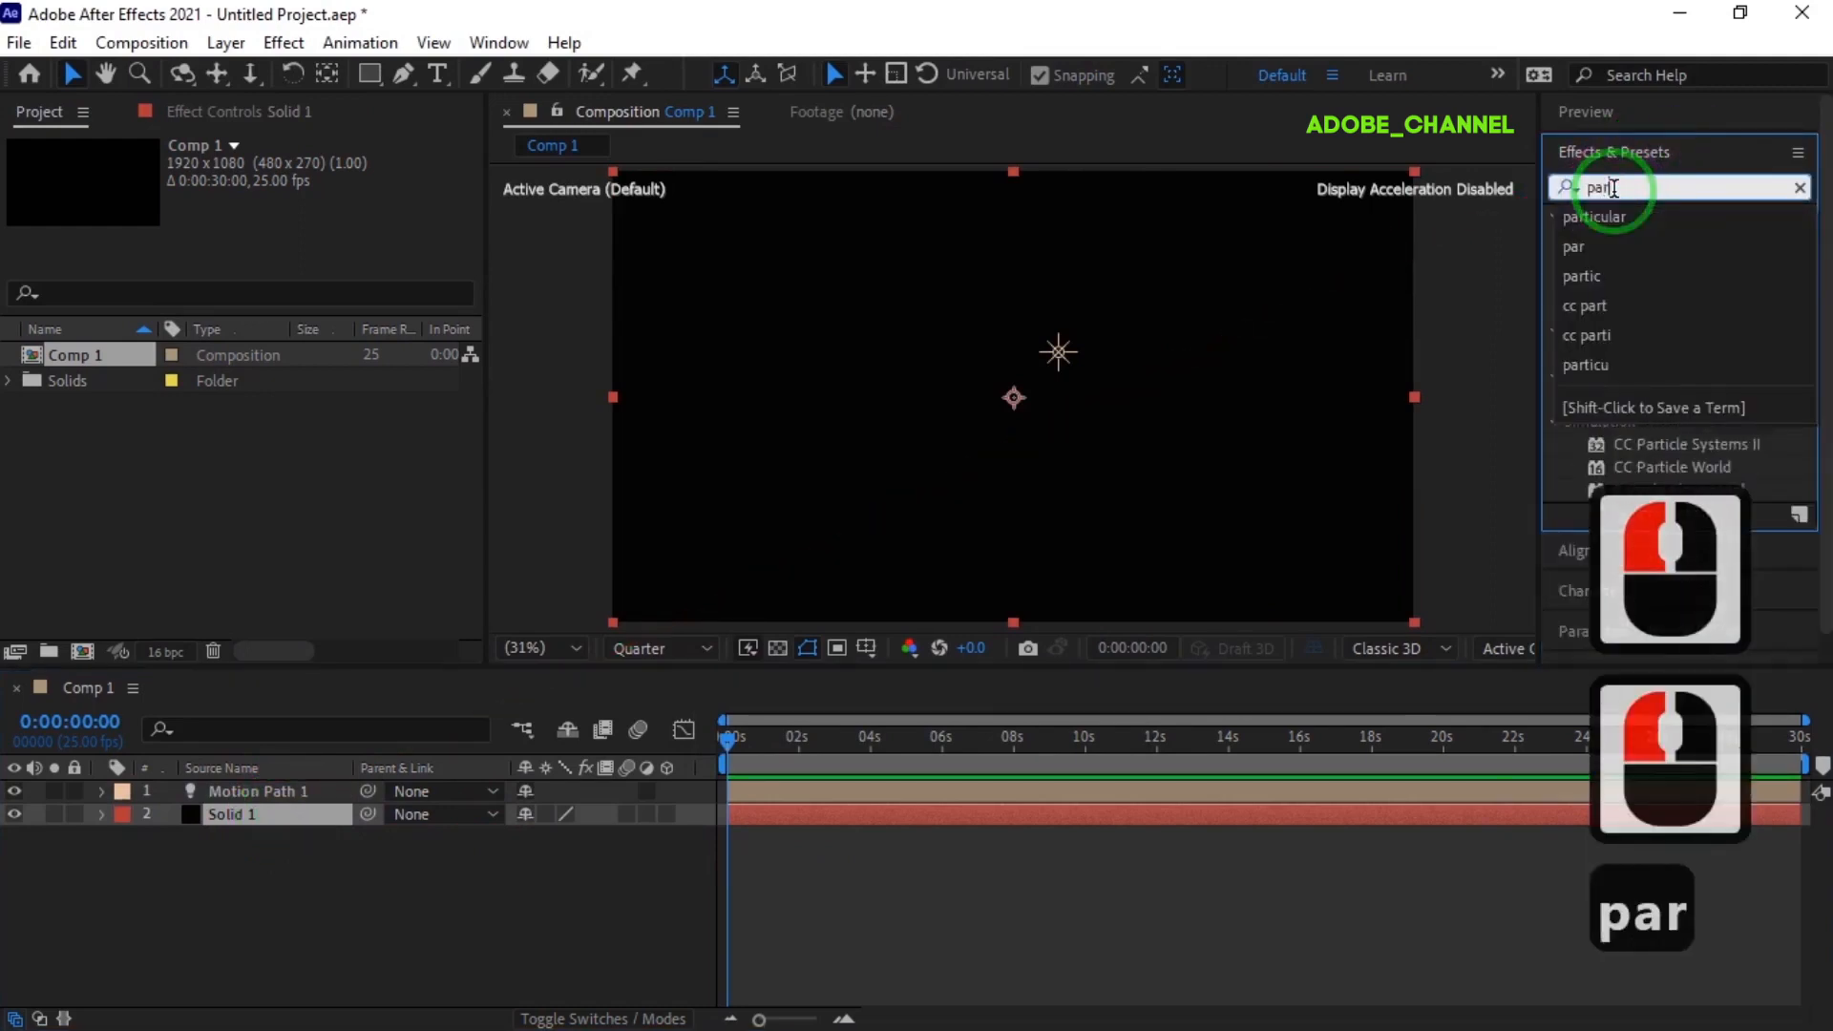
{"action": "type", "text": "ticula"}
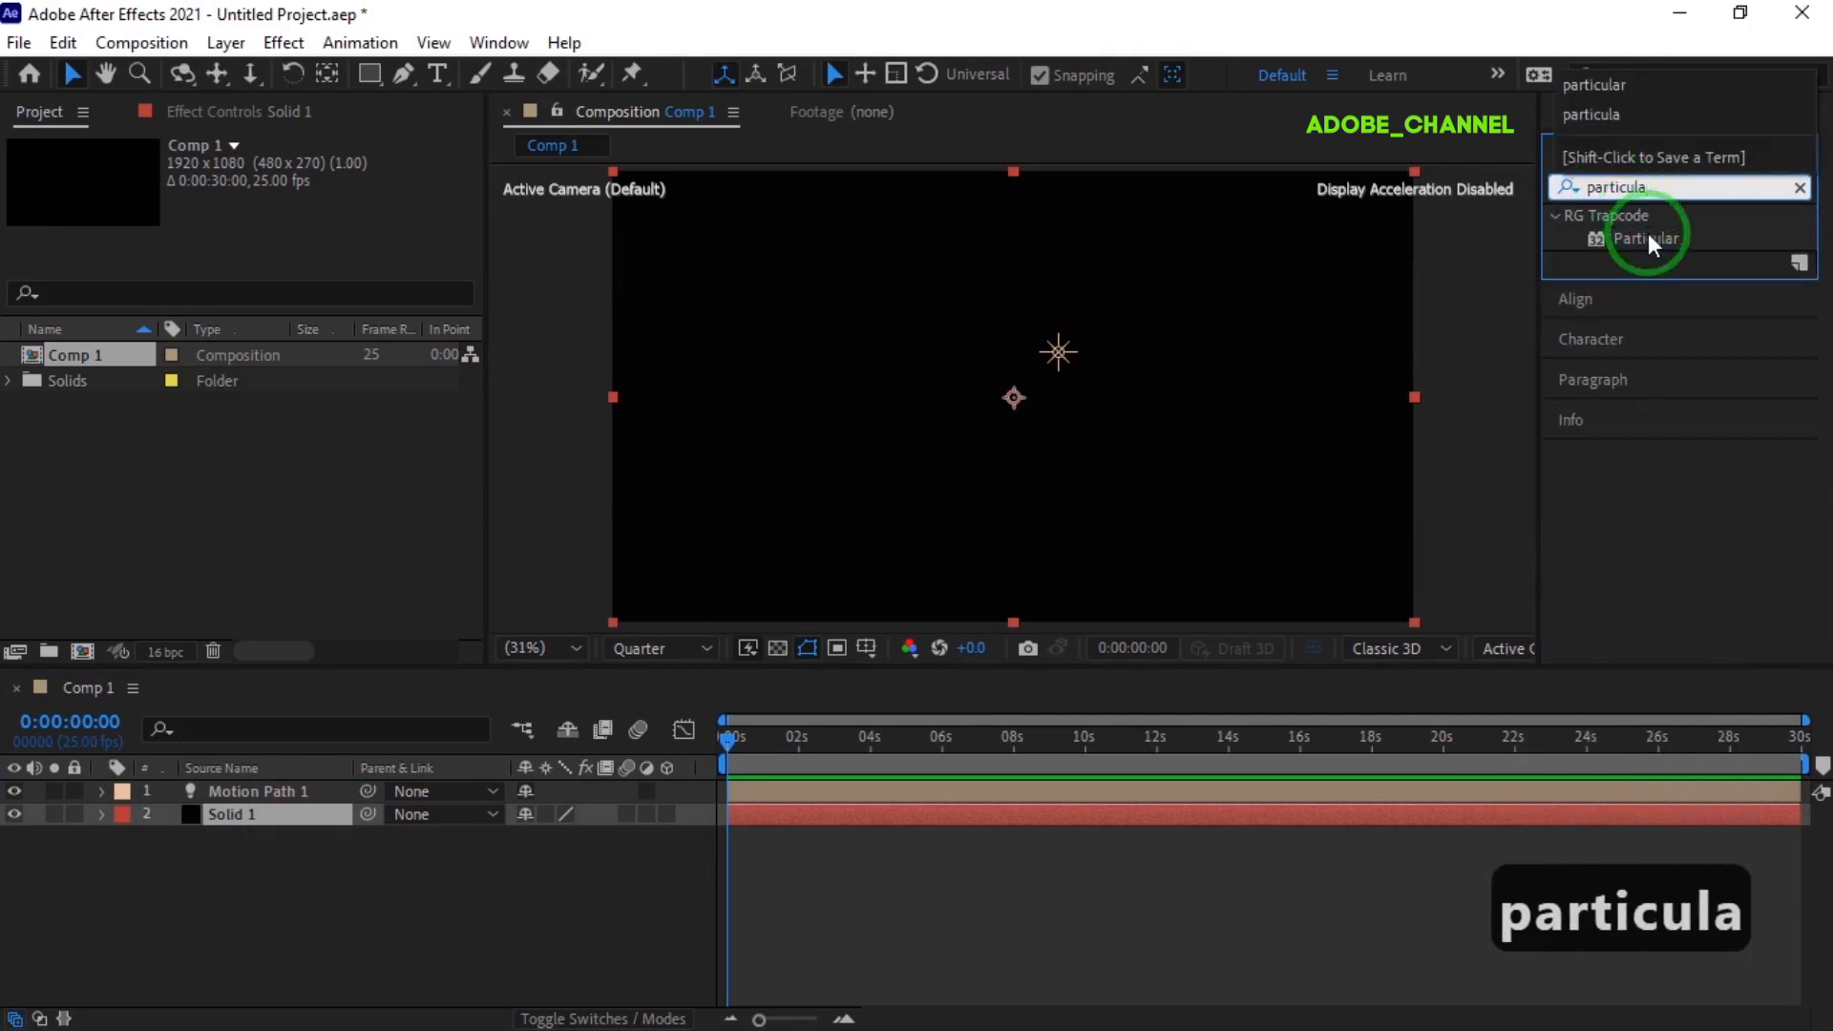
{"action": "left_click_drag", "start_coordinate": [1648, 233], "coordinate": [298, 808]}
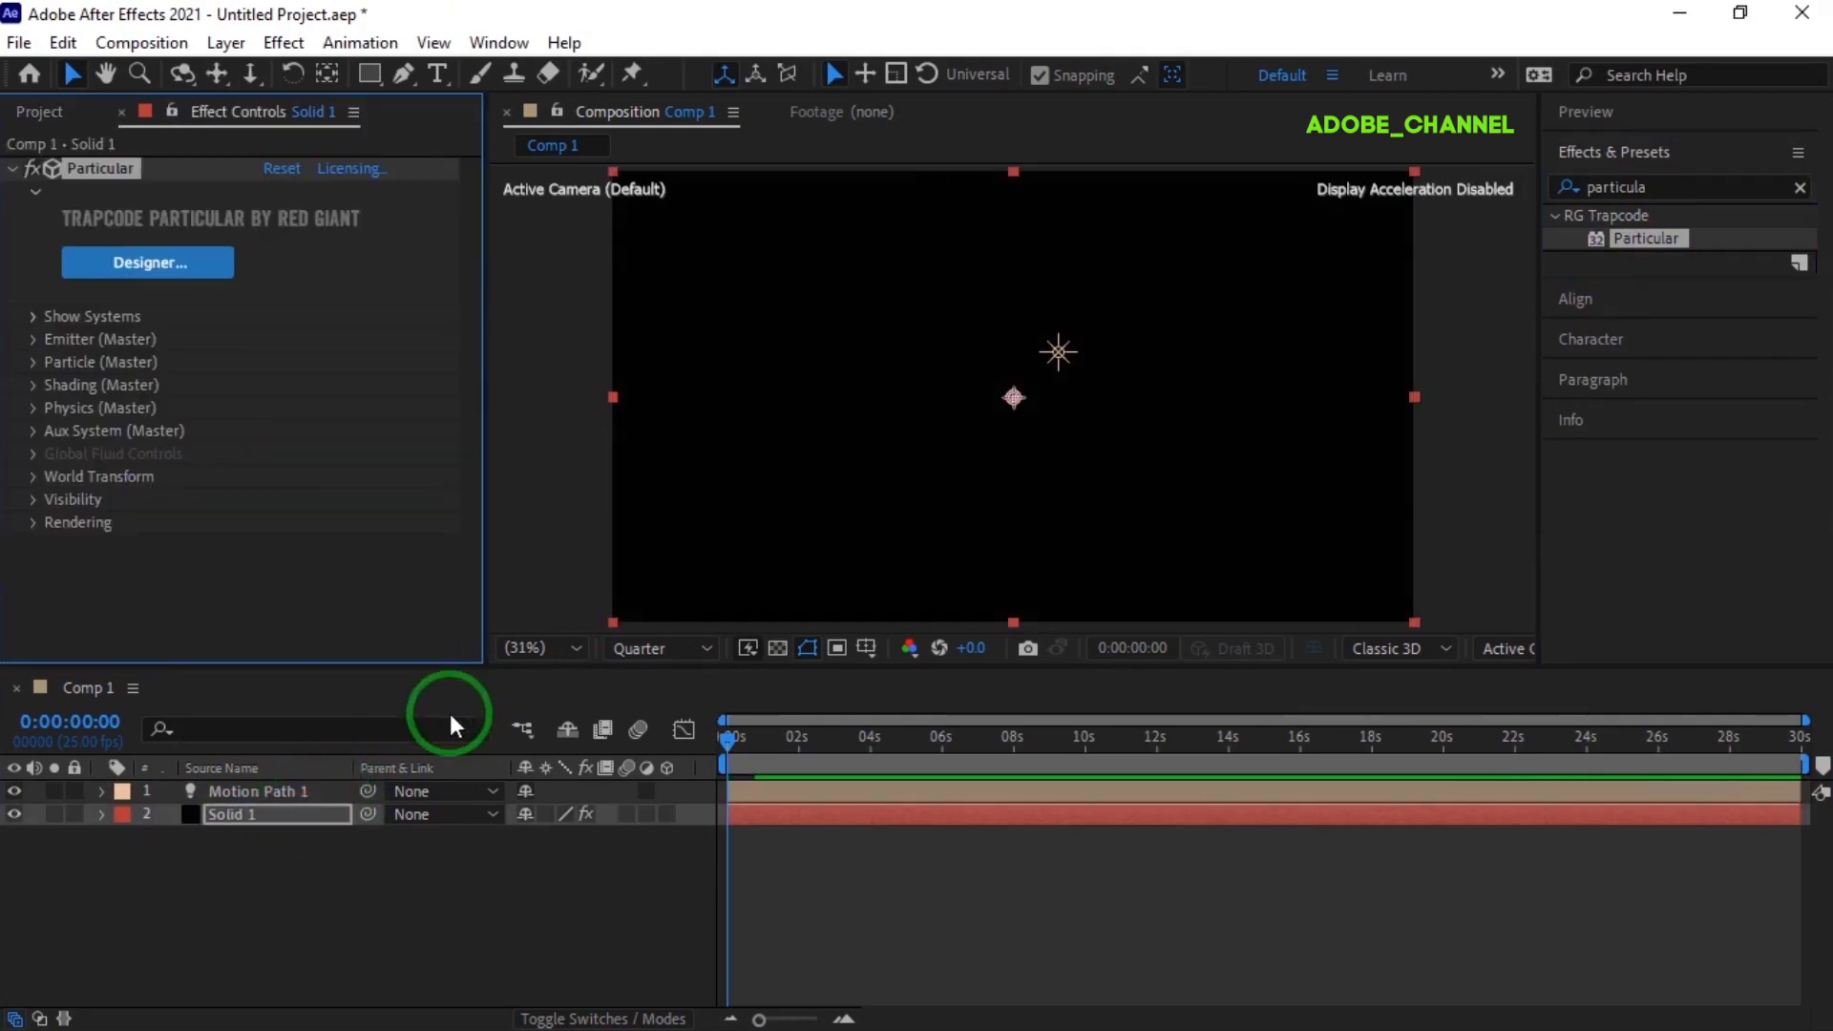
Hide Solid 1 and draw an open, winding mask path on it, starting and ending outside the frame's left edge
{"action": "left_click", "coordinate": [14, 814]}
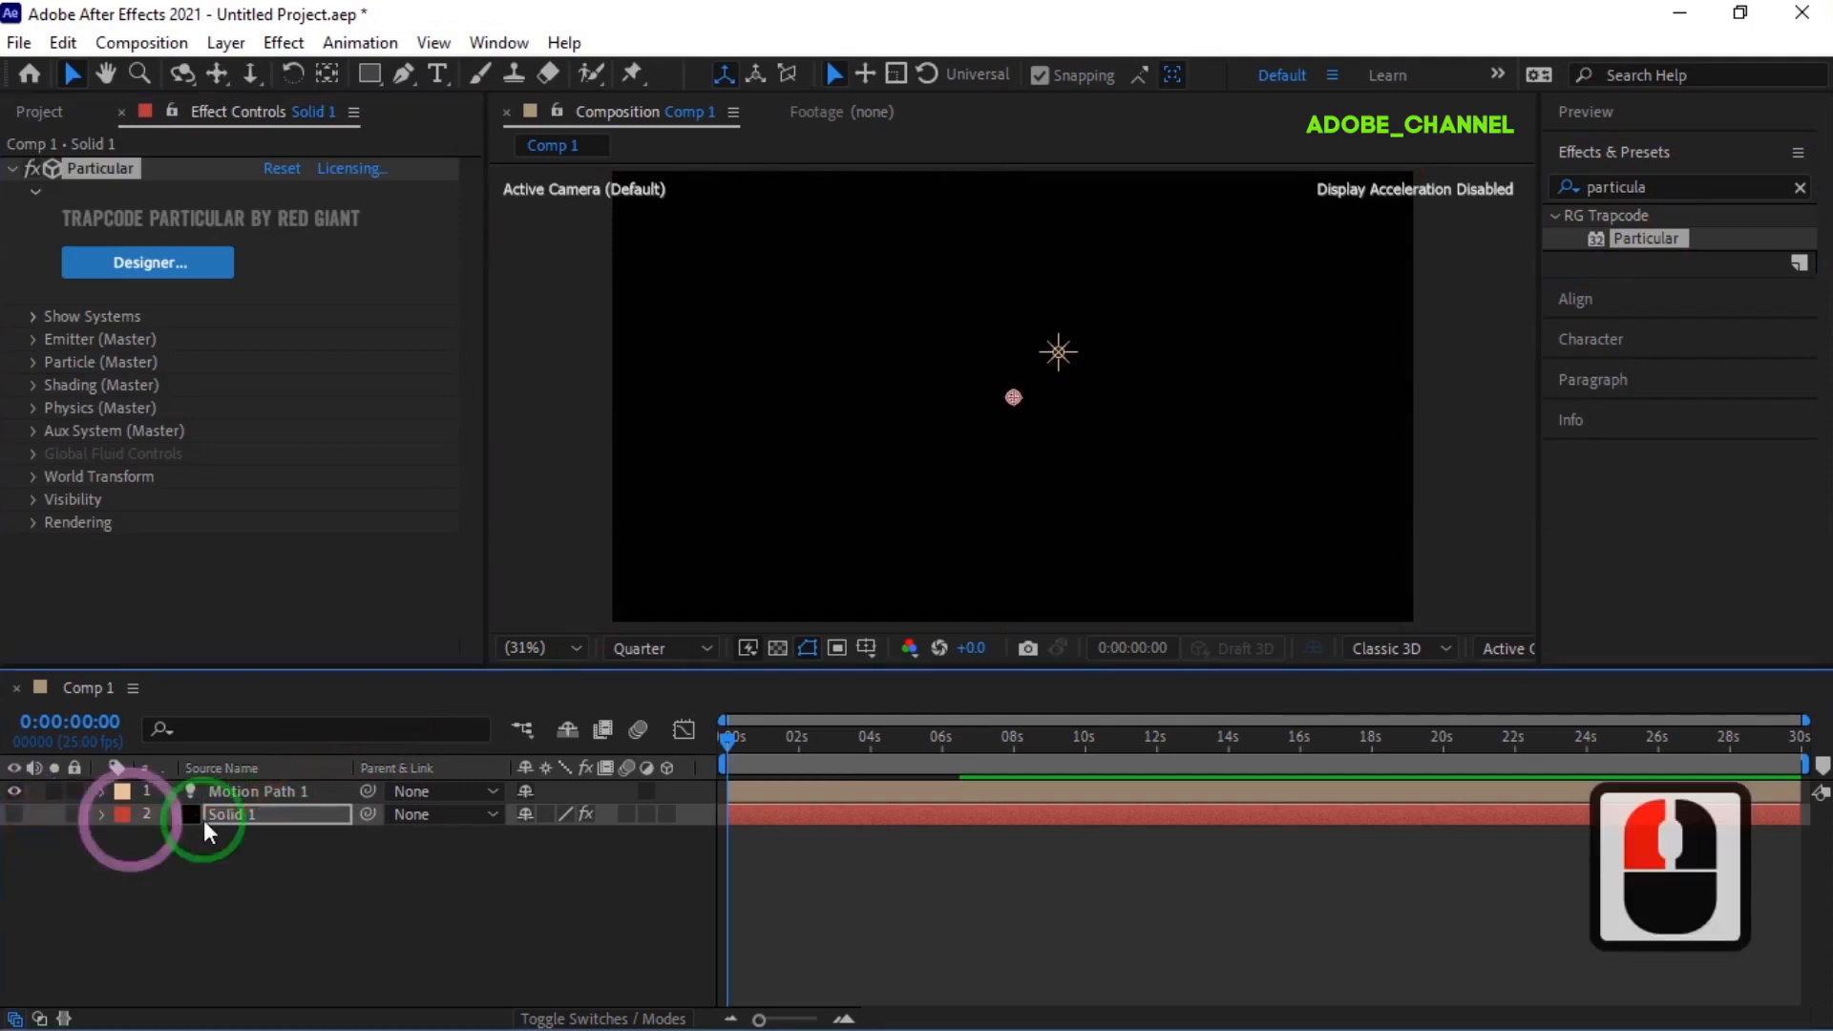
{"action": "left_click", "coordinate": [286, 814]}
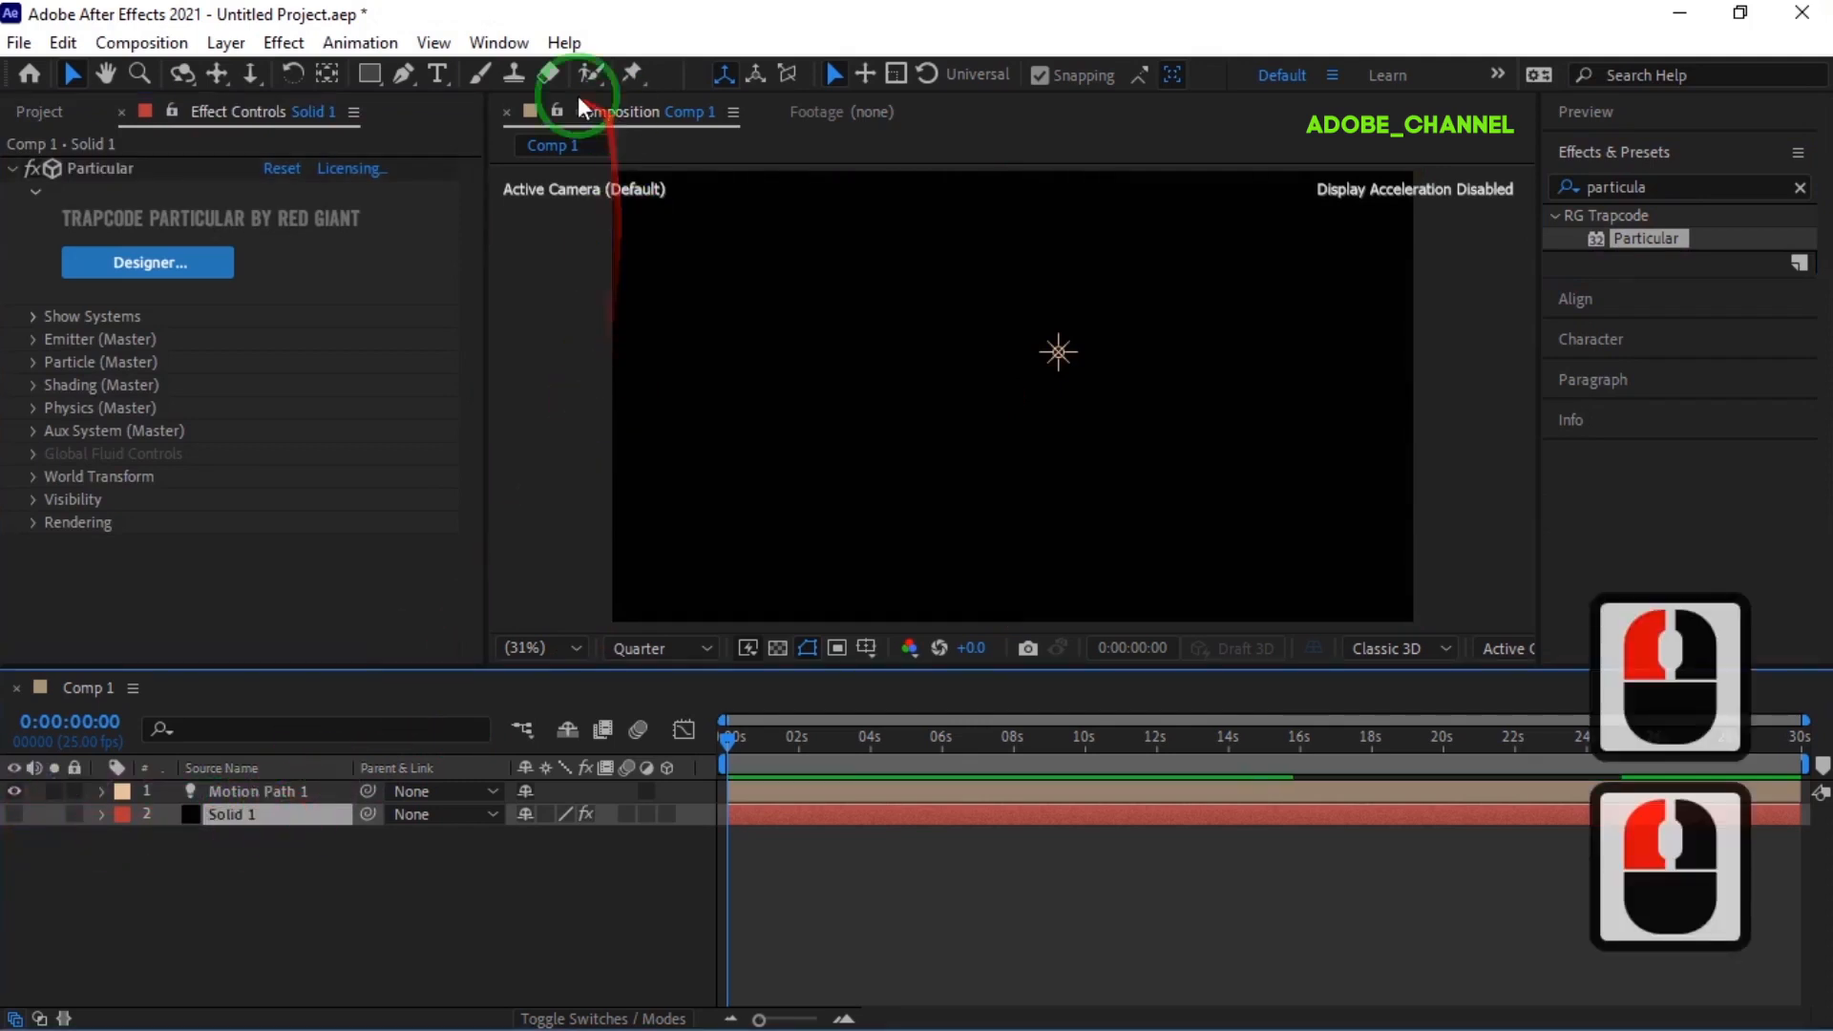
{"action": "left_click", "coordinate": [405, 73]}
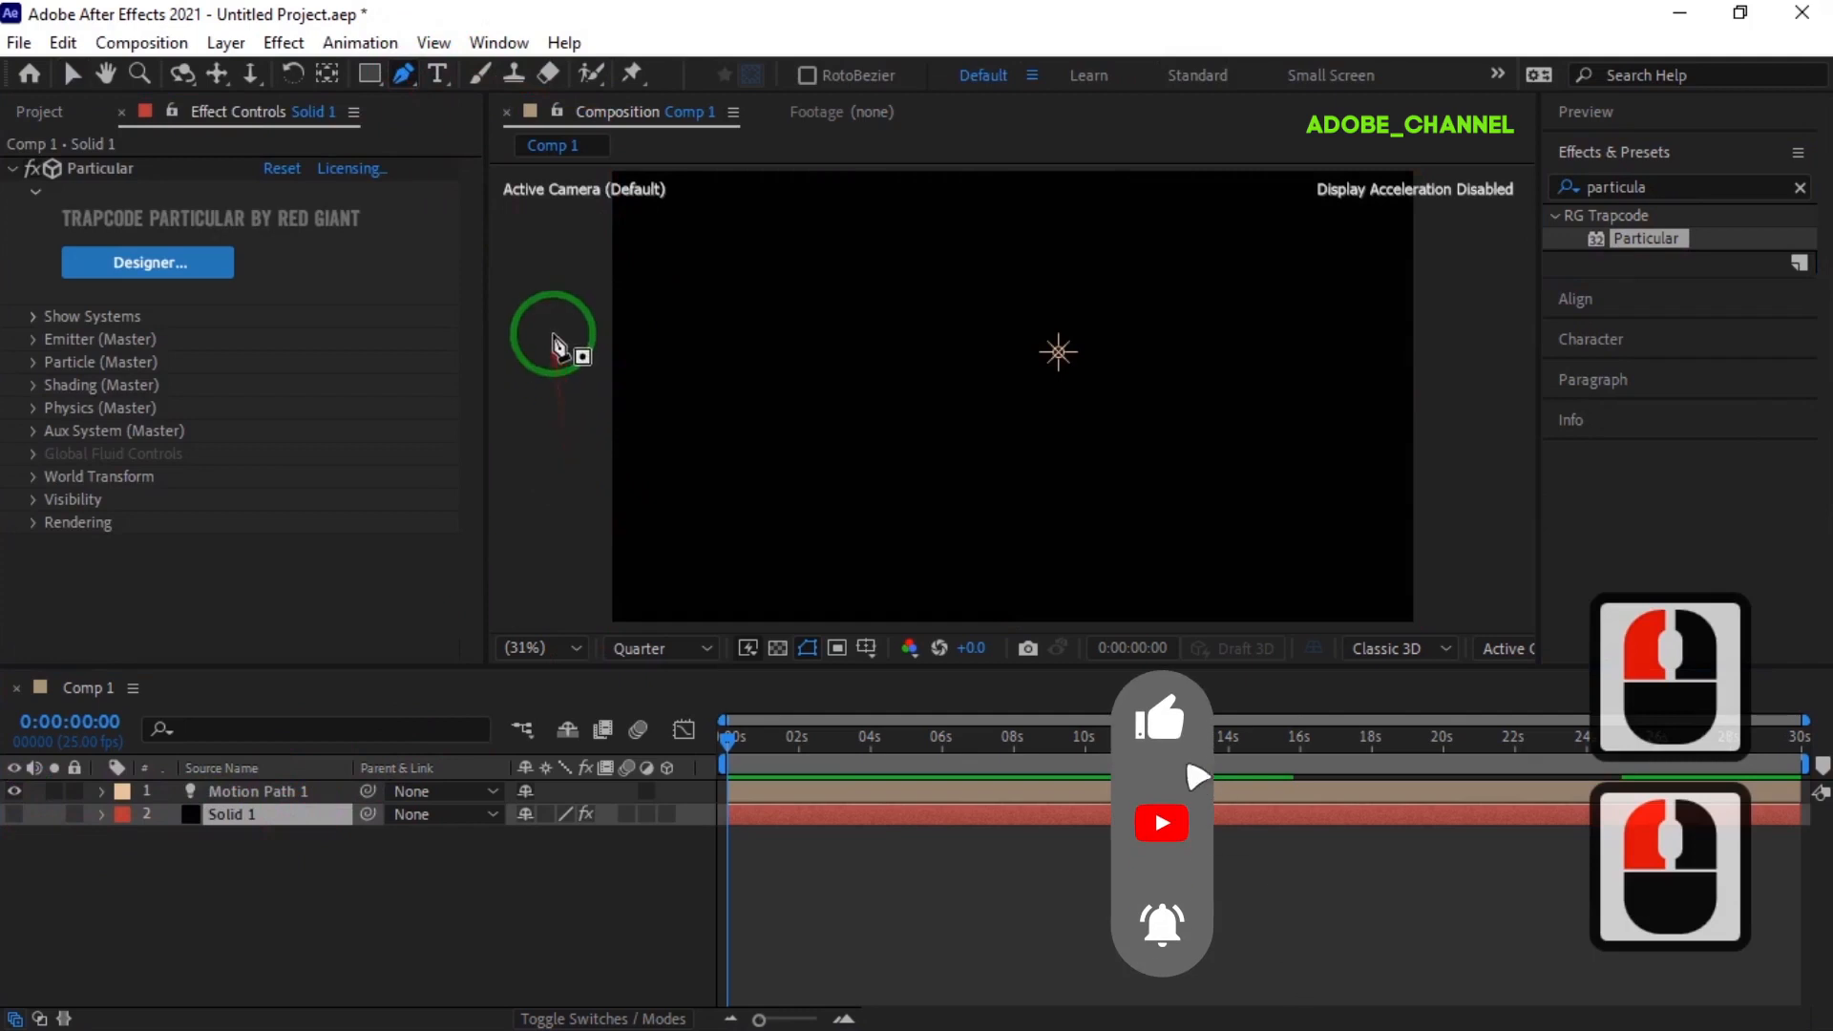
{"action": "left_click", "coordinate": [548, 213]}
{"action": "left_click_drag", "start_coordinate": [665, 238], "coordinate": [687, 289]}
{"action": "left_click_drag", "start_coordinate": [762, 379], "coordinate": [840, 429]}
{"action": "left_click_drag", "start_coordinate": [974, 433], "coordinate": [1154, 426]}
{"action": "left_click_drag", "start_coordinate": [1255, 376], "coordinate": [1326, 452]}
{"action": "left_click_drag", "start_coordinate": [1351, 562], "coordinate": [1303, 583]}
{"action": "left_click_drag", "start_coordinate": [931, 577], "coordinate": [850, 533]}
{"action": "left_click_drag", "start_coordinate": [681, 506], "coordinate": [696, 443]}
{"action": "left_click_drag", "start_coordinate": [792, 256], "coordinate": [908, 260]}
{"action": "left_click_drag", "start_coordinate": [1083, 227], "coordinate": [1211, 270]}
{"action": "left_click_drag", "start_coordinate": [1342, 232], "coordinate": [1338, 278]}
{"action": "left_click_drag", "start_coordinate": [1357, 416], "coordinate": [1301, 442]}
{"action": "left_click_drag", "start_coordinate": [1152, 503], "coordinate": [1011, 532]}
{"action": "left_click_drag", "start_coordinate": [912, 517], "coordinate": [677, 453]}
{"action": "mouse_move", "coordinate": [722, 507]}
{"action": "left_mouse_down"}
{"action": "mouse_move", "coordinate": [744, 515]}
{"action": "mouse_move", "coordinate": [687, 551]}
{"action": "mouse_move", "coordinate": [711, 514]}
{"action": "left_mouse_up"}
{"action": "left_click_drag", "start_coordinate": [574, 594], "coordinate": [504, 586]}
Adjust the mask points near the lower-left crossing and upper-right bend, reshaping the right curve with its handle
{"action": "left_click", "coordinate": [72, 75]}
{"action": "mouse_move", "coordinate": [722, 507]}
{"action": "left_mouse_down"}
{"action": "mouse_move", "coordinate": [702, 503]}
{"action": "mouse_move", "coordinate": [721, 507]}
{"action": "left_mouse_up"}
{"action": "left_click_drag", "start_coordinate": [1341, 232], "coordinate": [1360, 235]}
{"action": "left_click_drag", "start_coordinate": [1370, 311], "coordinate": [1390, 279]}
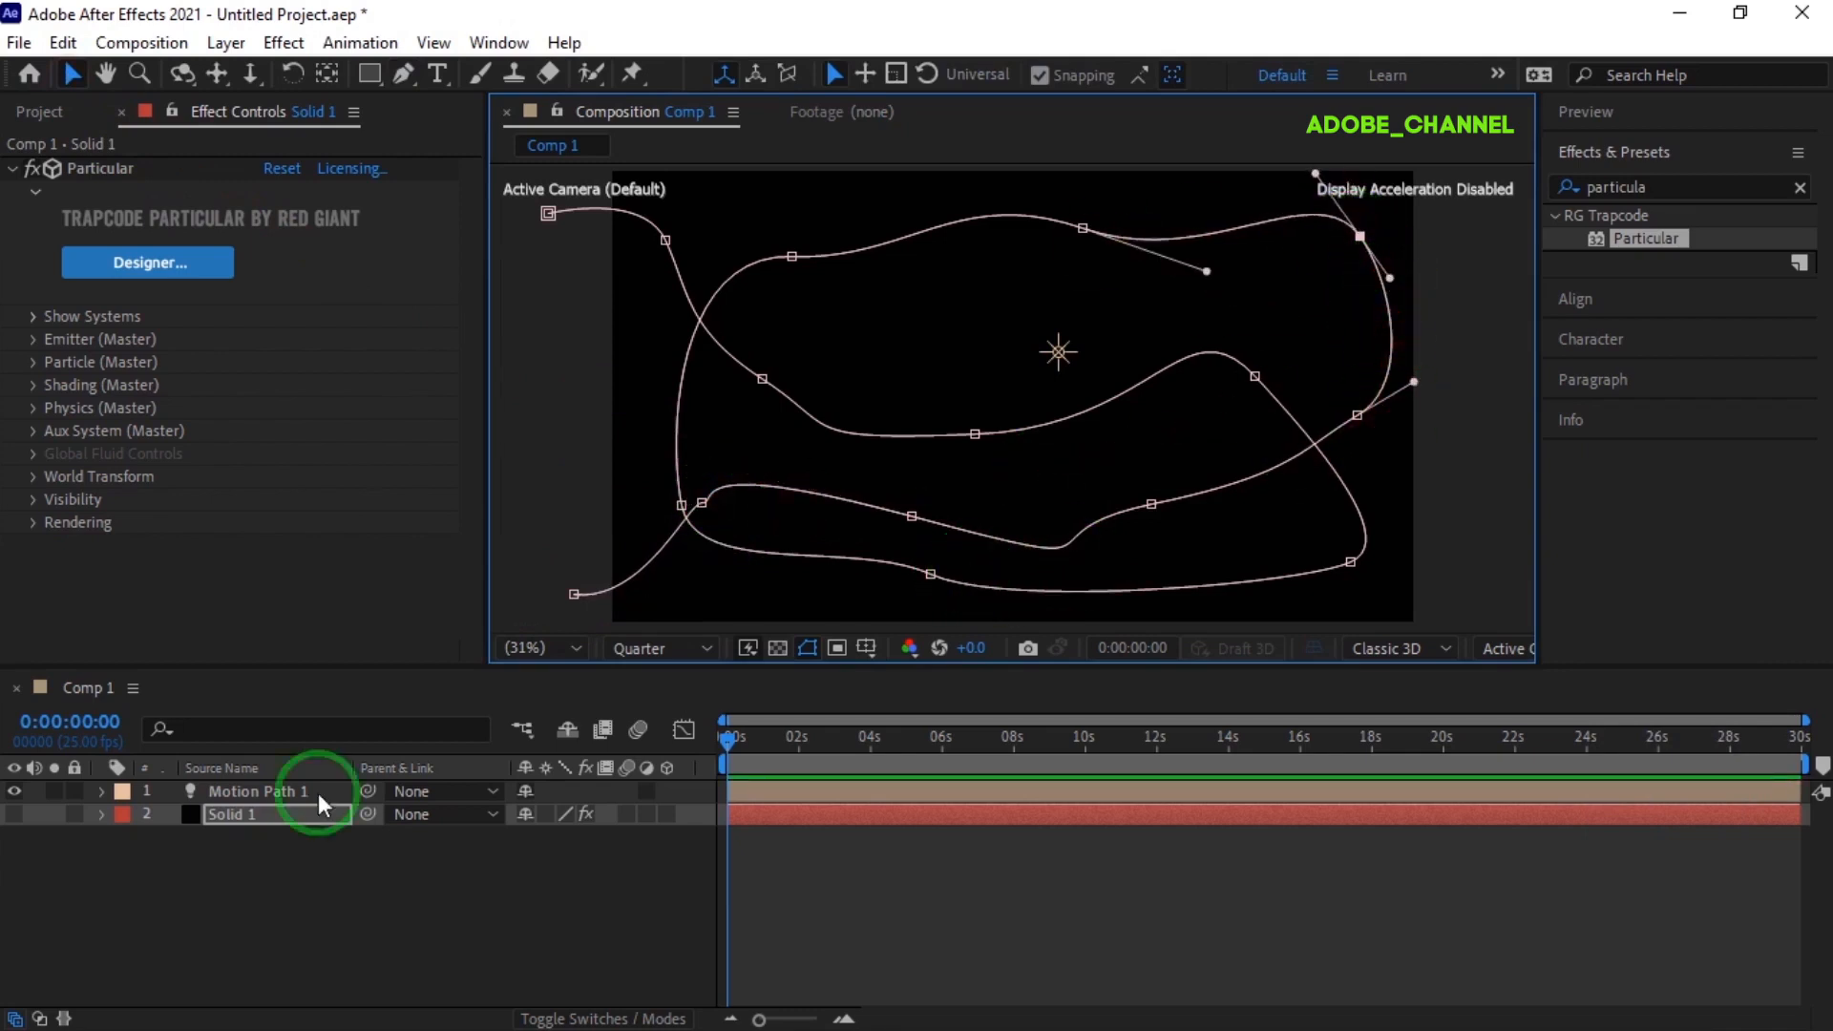
Copy Solid 1's Mask Path and paste it into the Position property of the Motion Path 1 light
{"action": "left_click", "coordinate": [104, 815]}
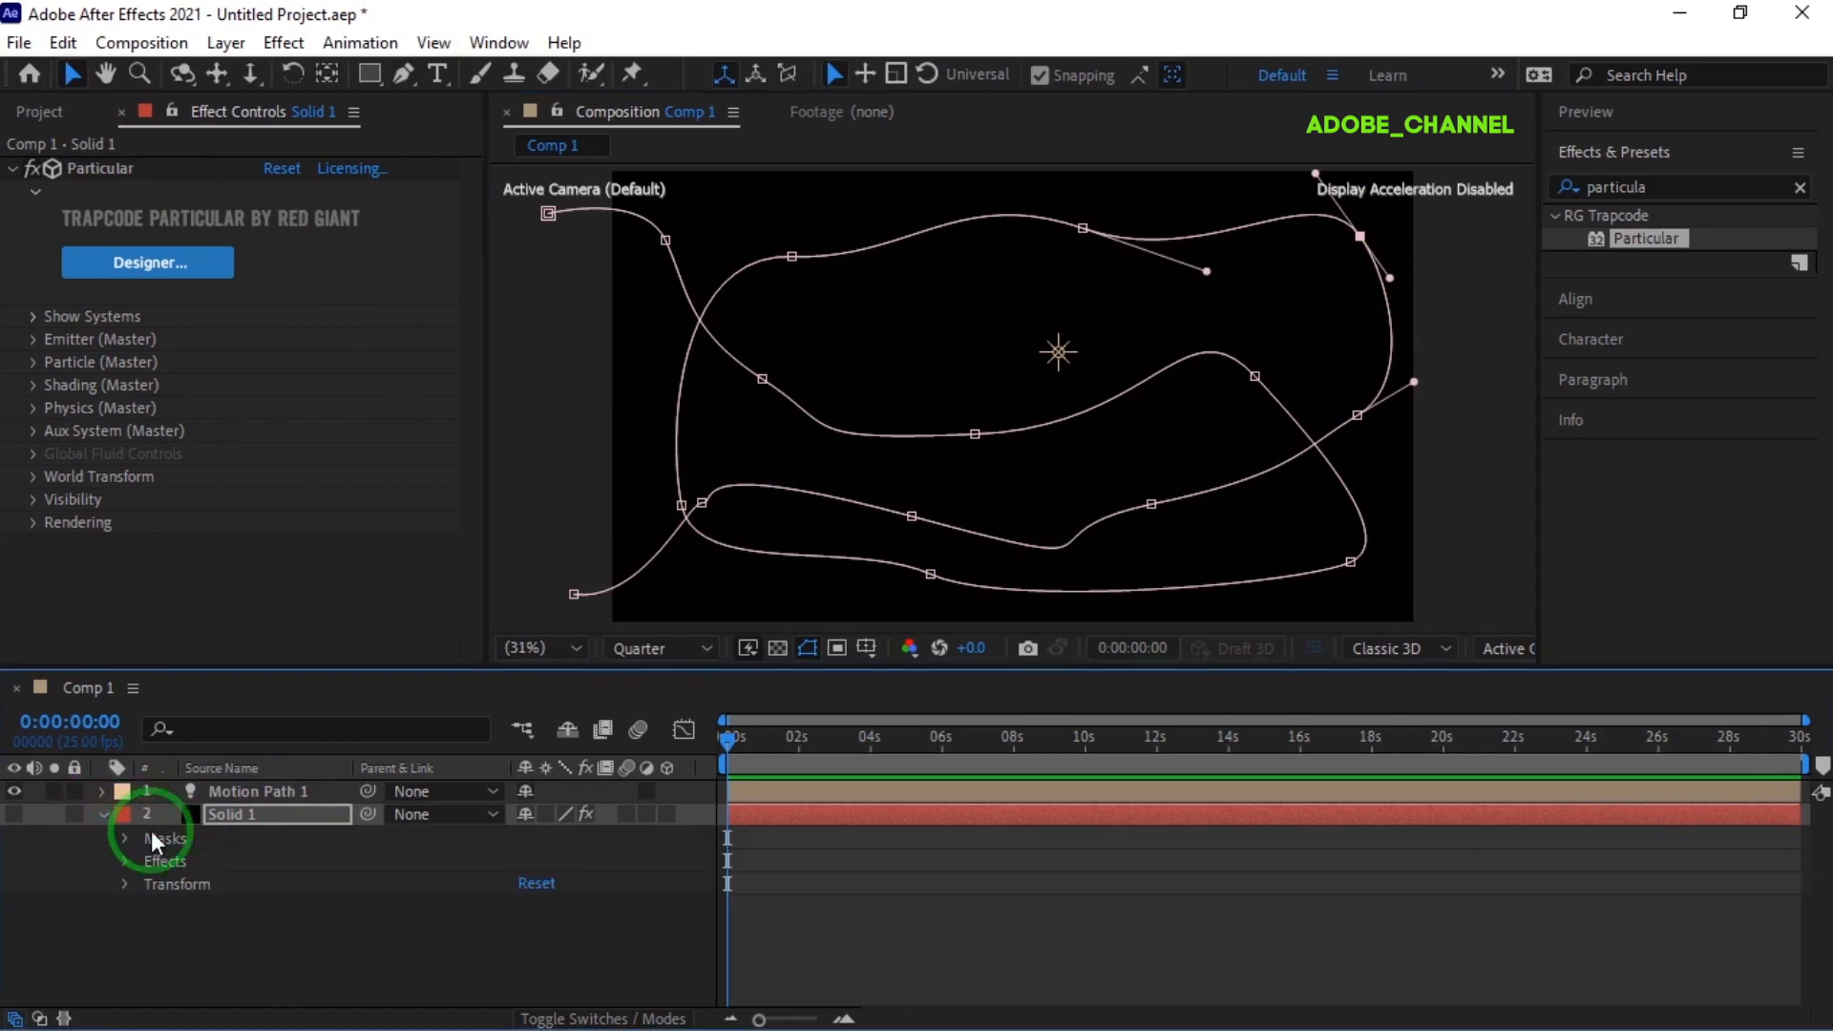
{"action": "left_click", "coordinate": [125, 837]}
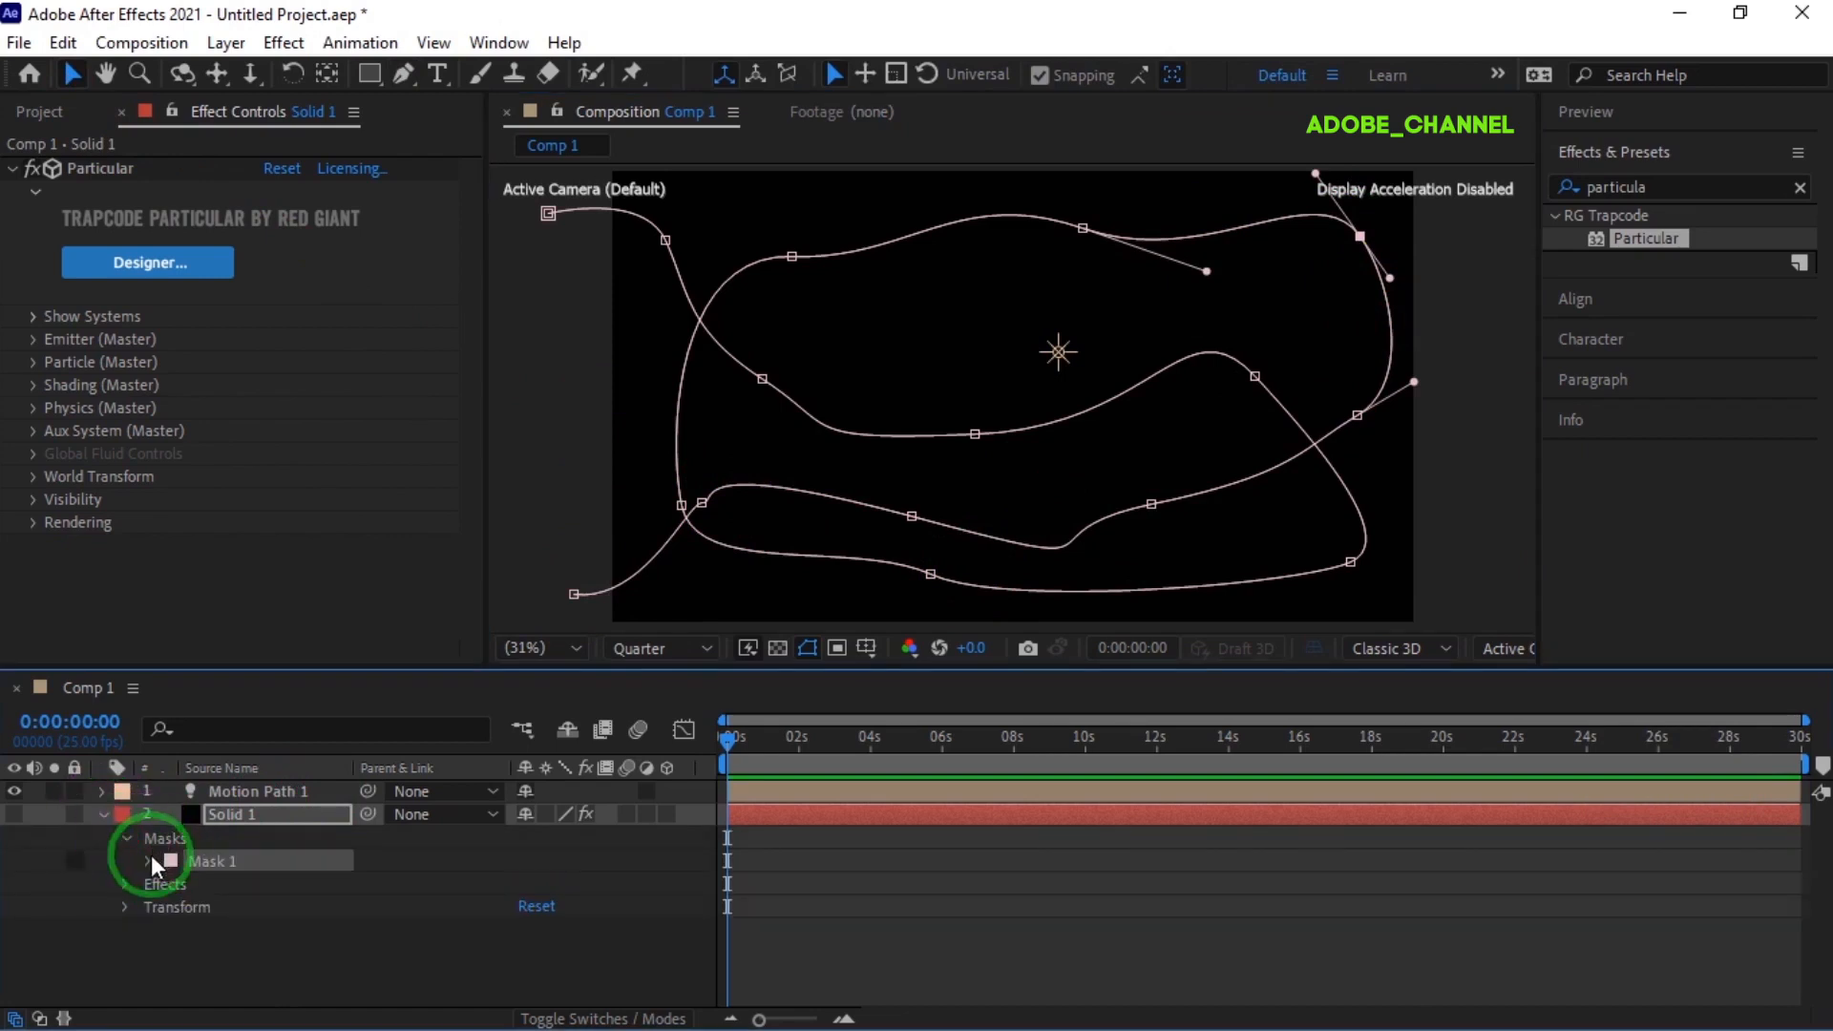
{"action": "left_click", "coordinate": [149, 859]}
{"action": "left_click", "coordinate": [256, 883]}
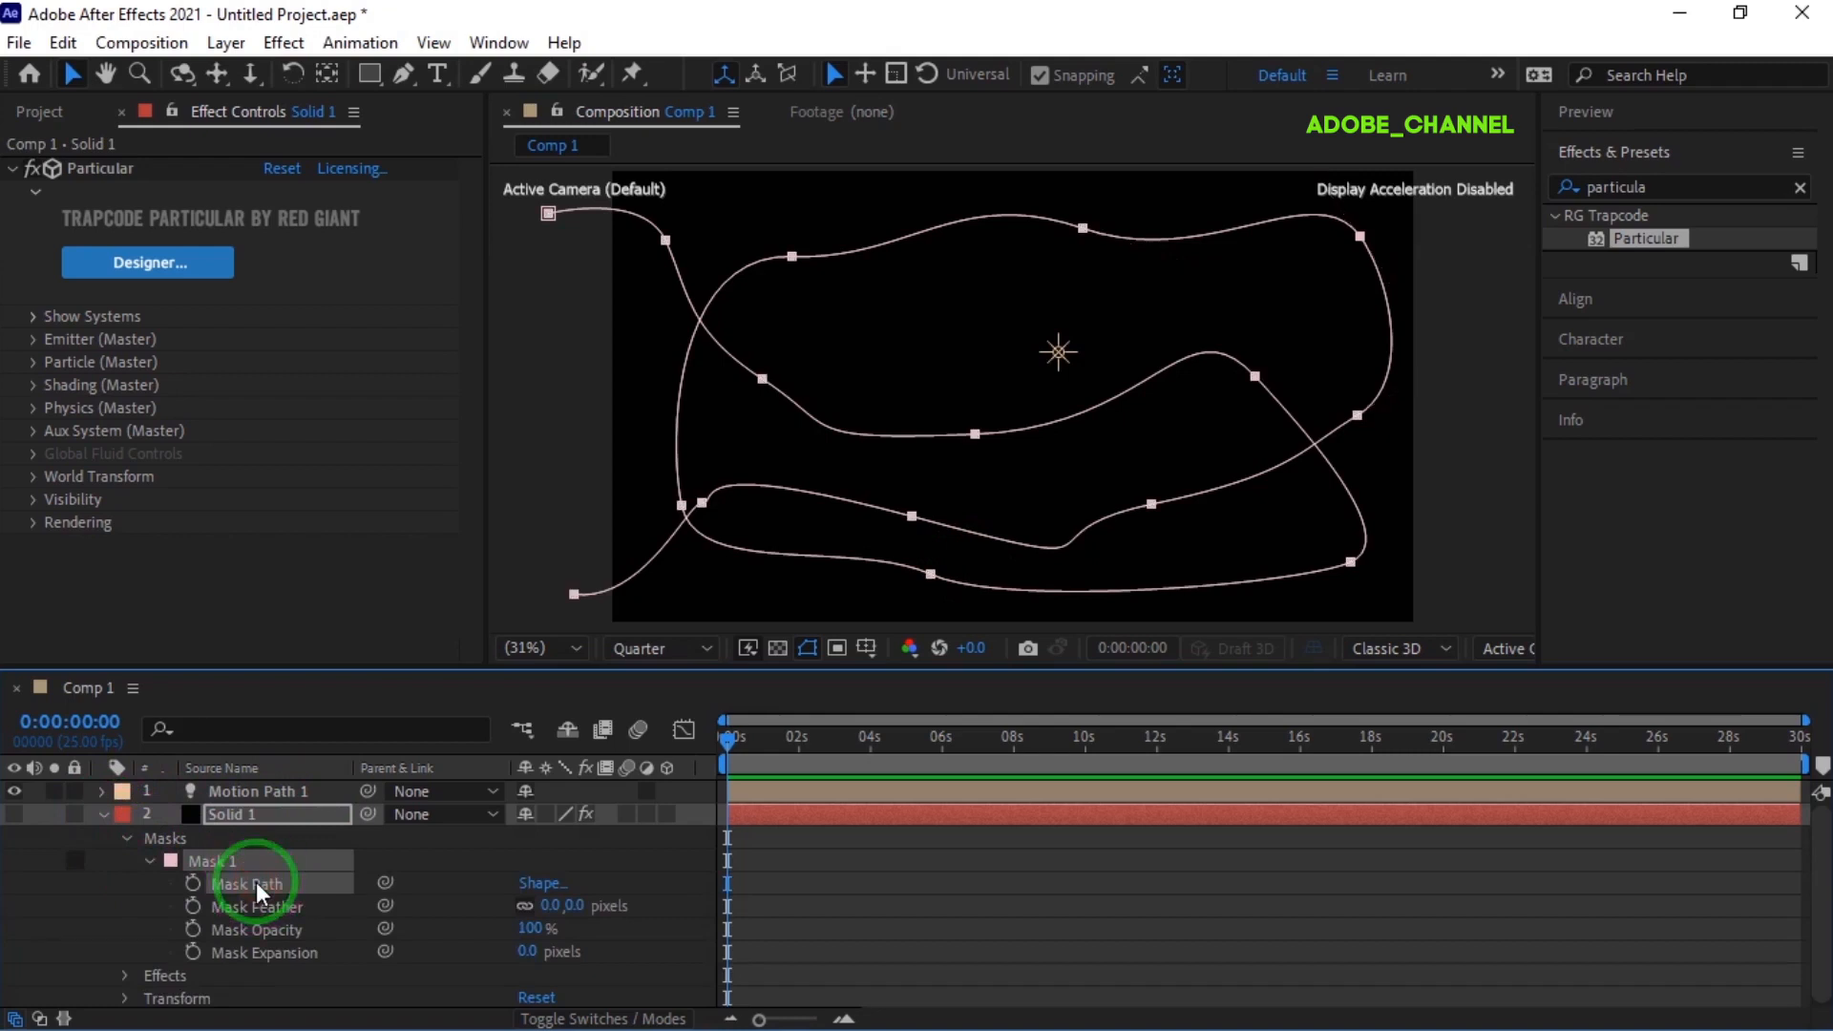
{"action": "key", "text": "ctrl+c"}
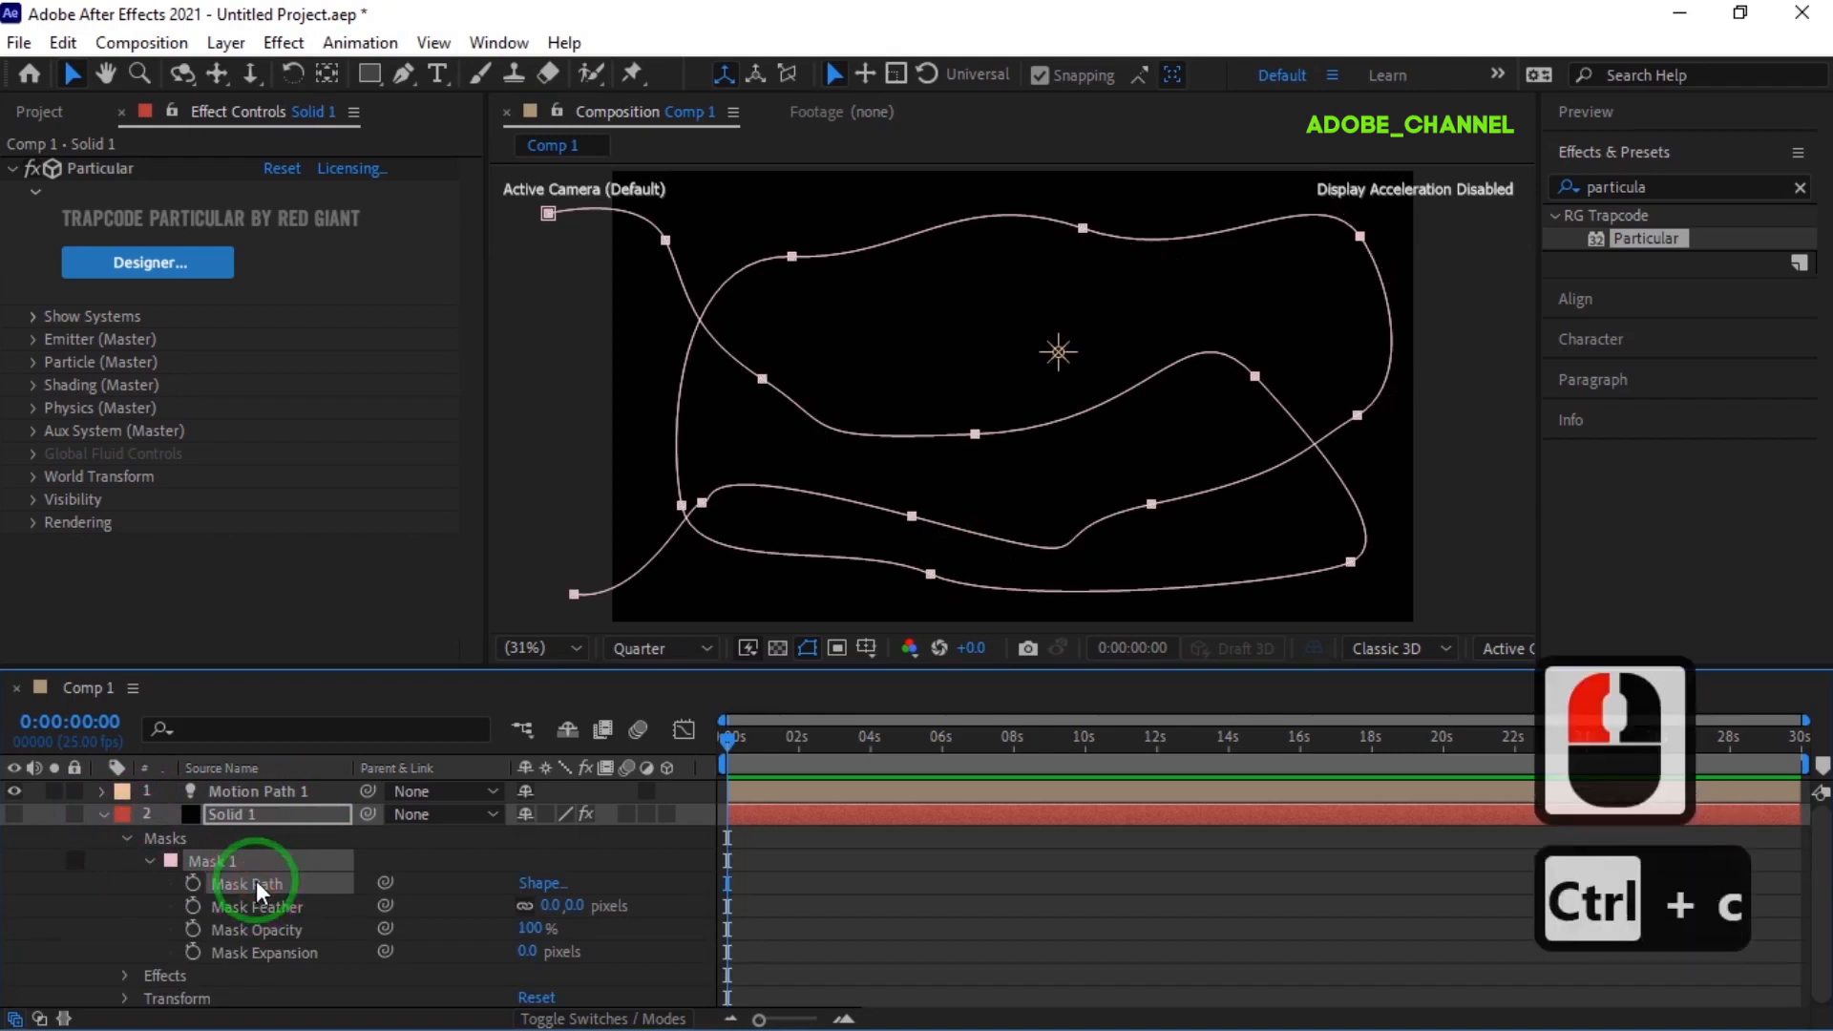
{"action": "left_click", "coordinate": [259, 791]}
{"action": "key", "text": "p"}
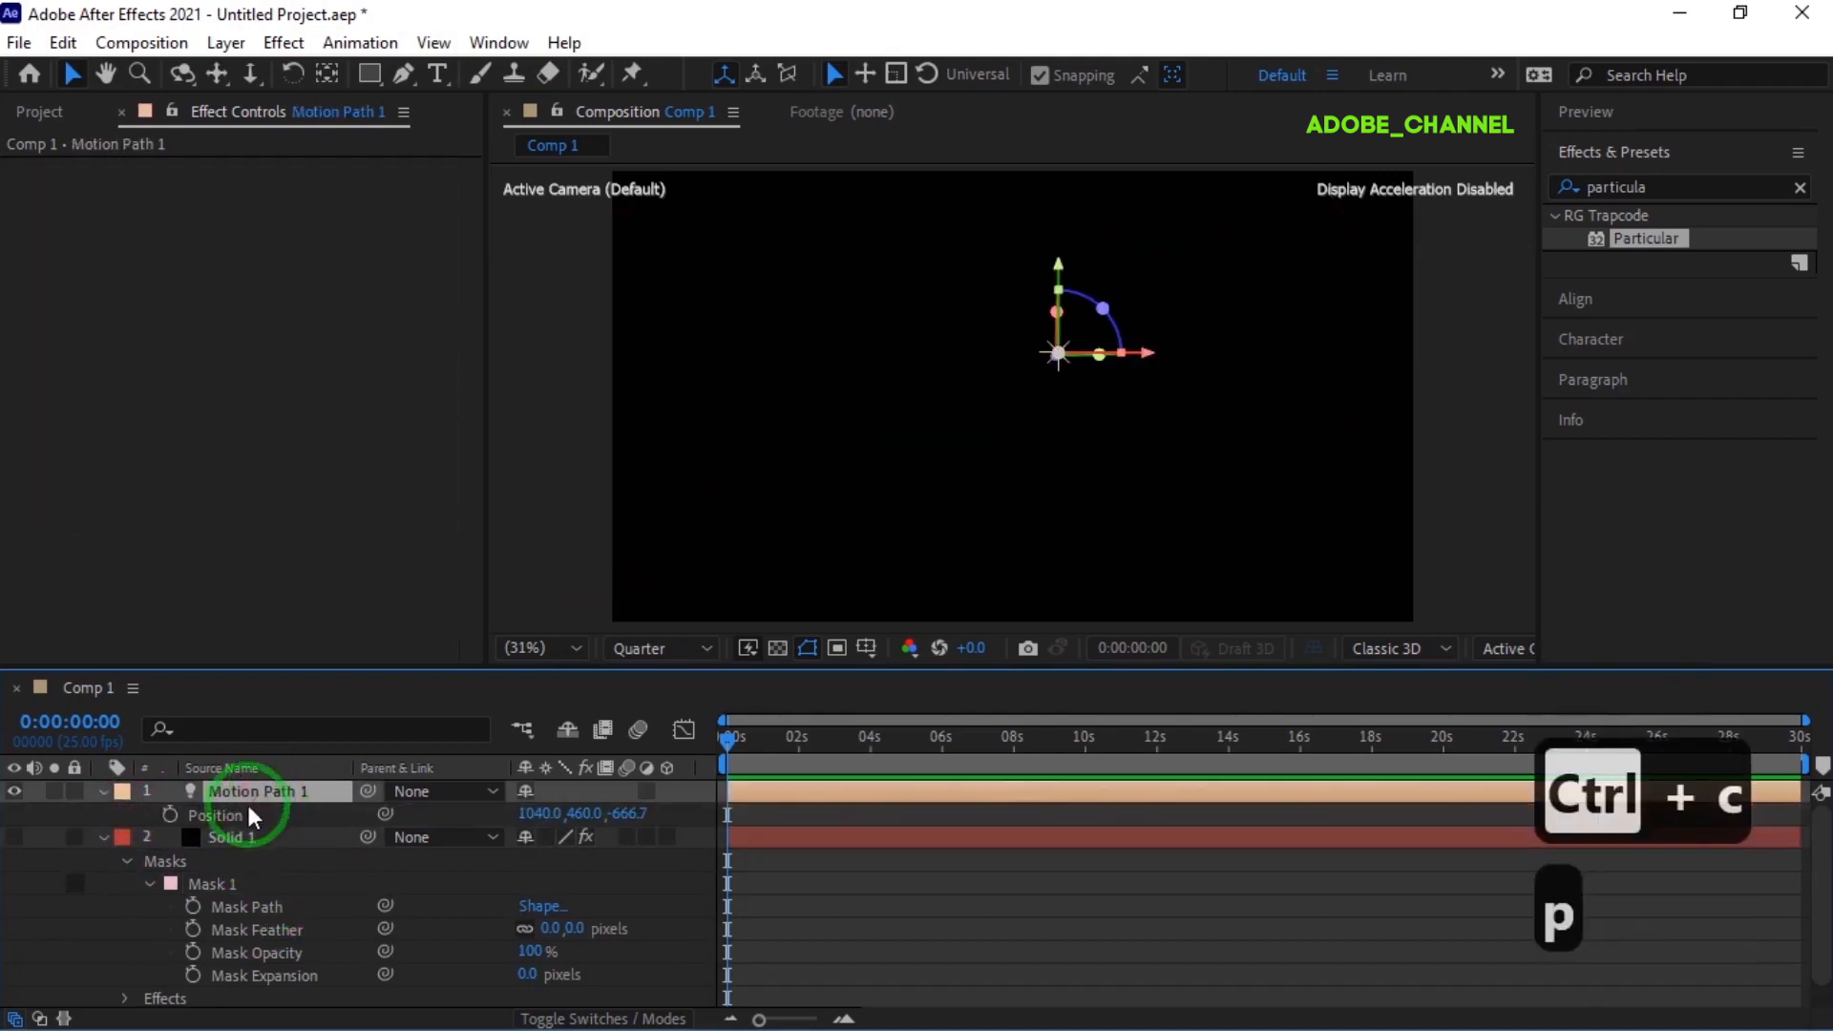
{"action": "left_click", "coordinate": [247, 813]}
{"action": "key", "text": "ctrl+v"}
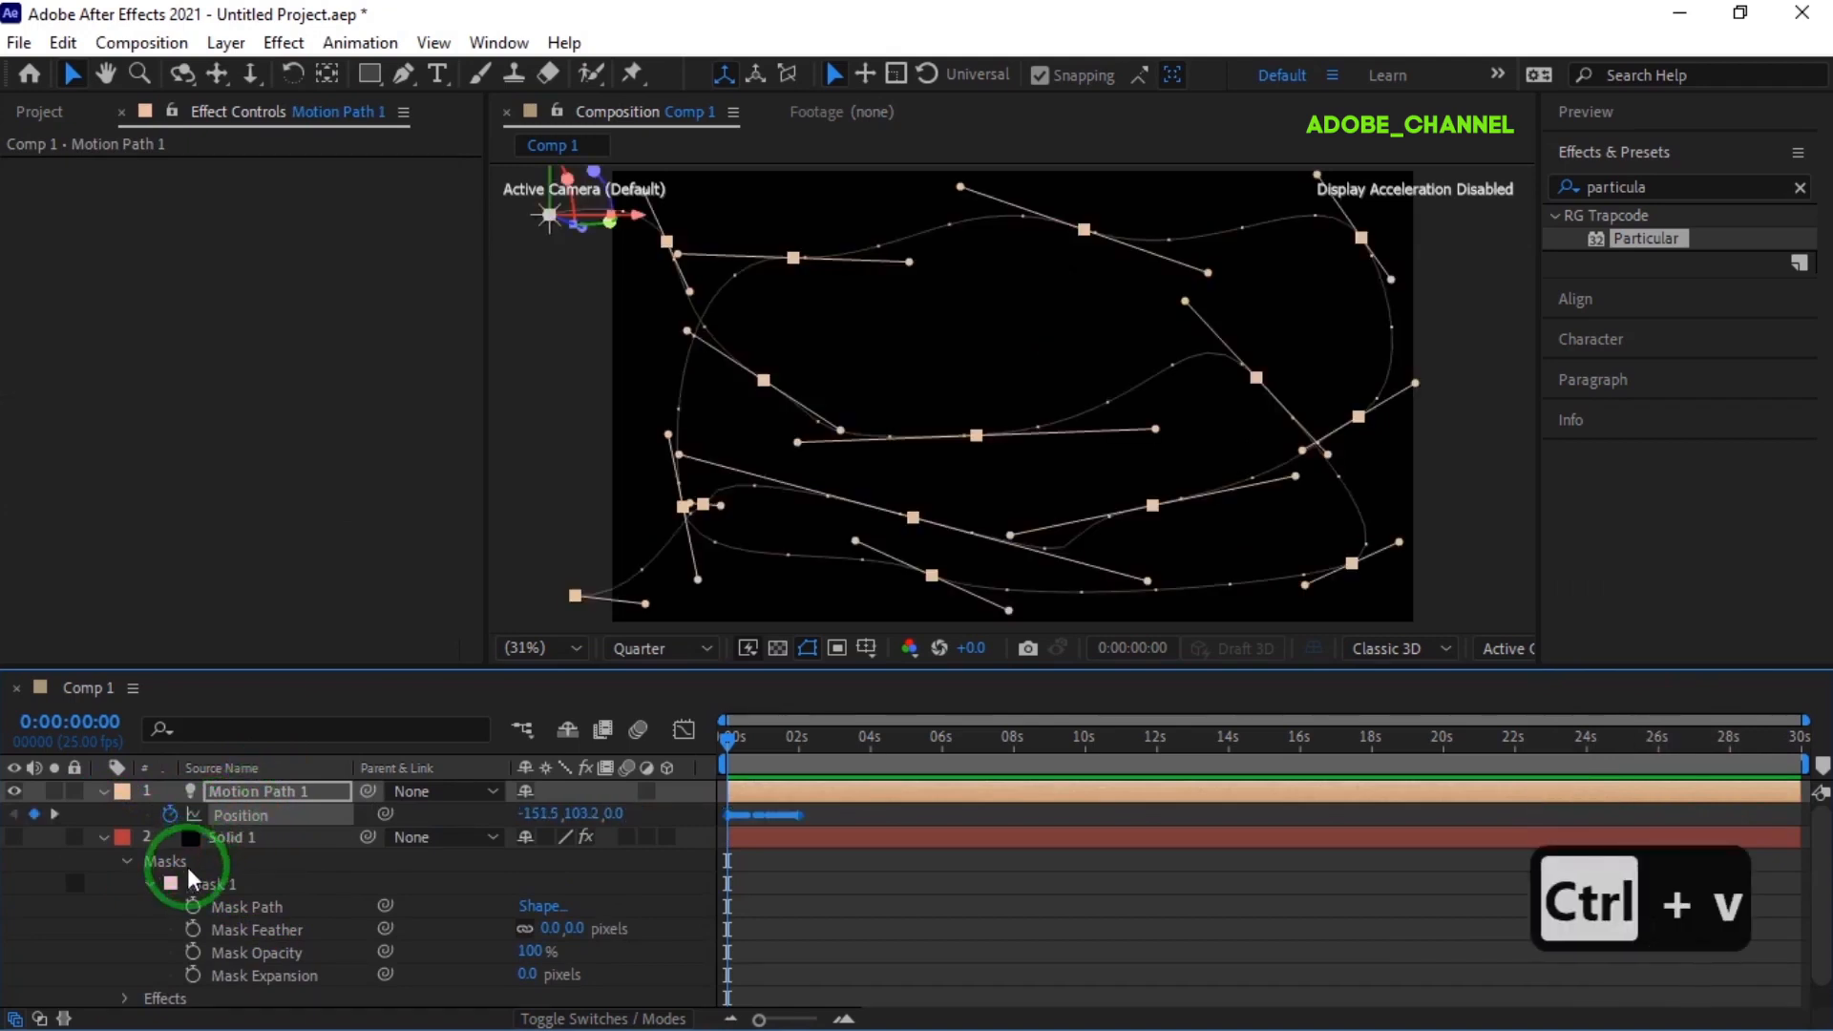
Delete the masks from Solid 1 and collapse the layer's properties
{"action": "left_click", "coordinate": [163, 861]}
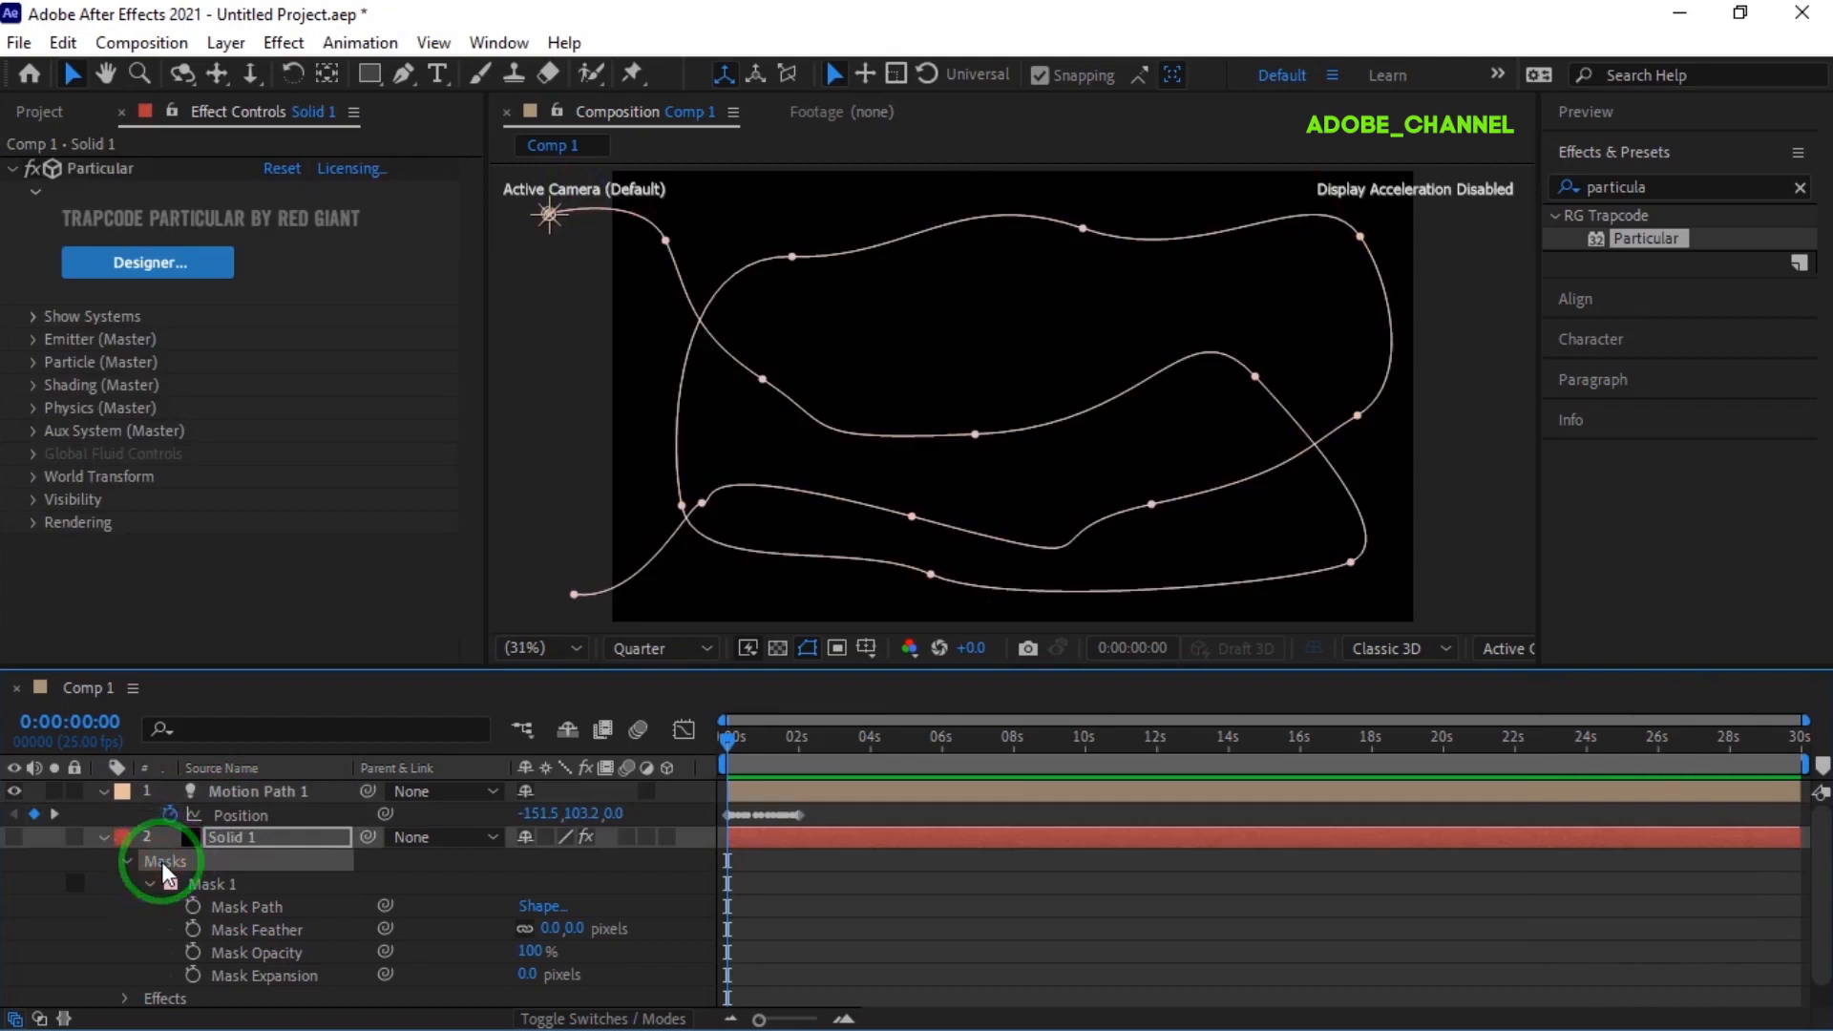
{"action": "key", "text": "Delete"}
{"action": "left_click", "coordinate": [103, 838]}
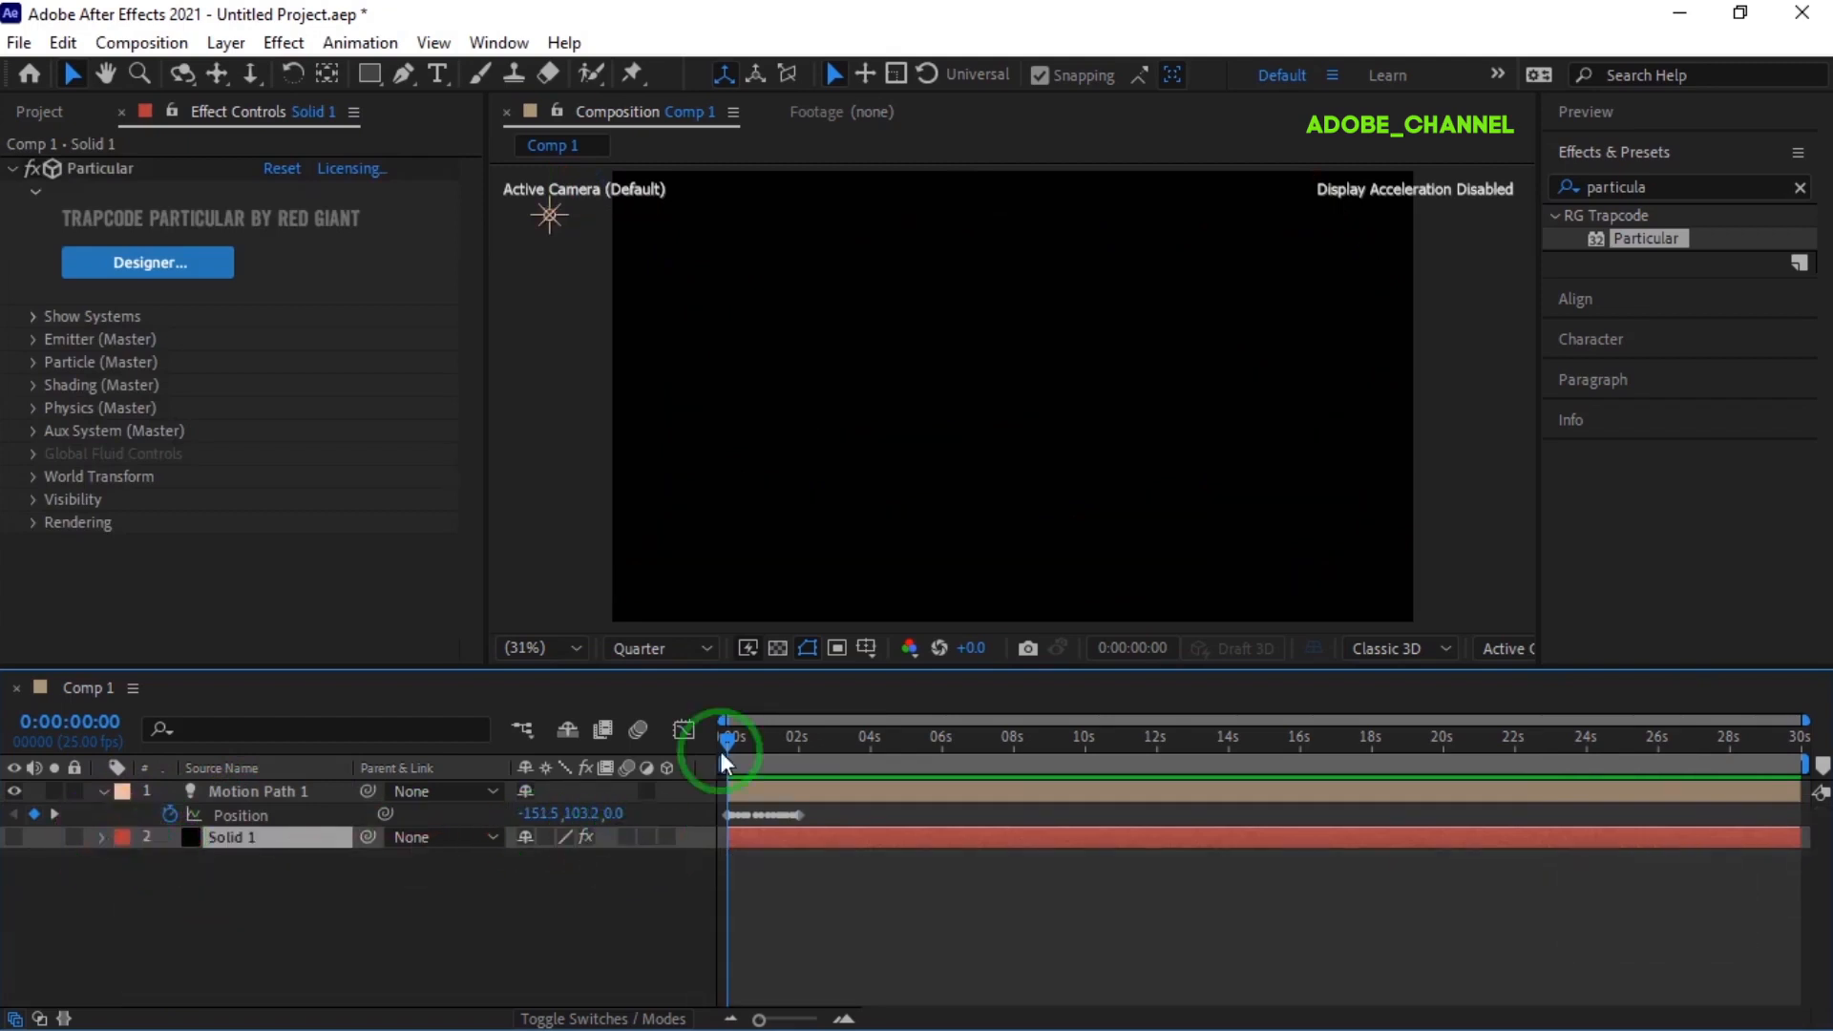
Stretch the Motion Path 1 light's position animation so its last keyframe falls at 12 seconds
{"action": "left_click", "coordinate": [844, 1019]}
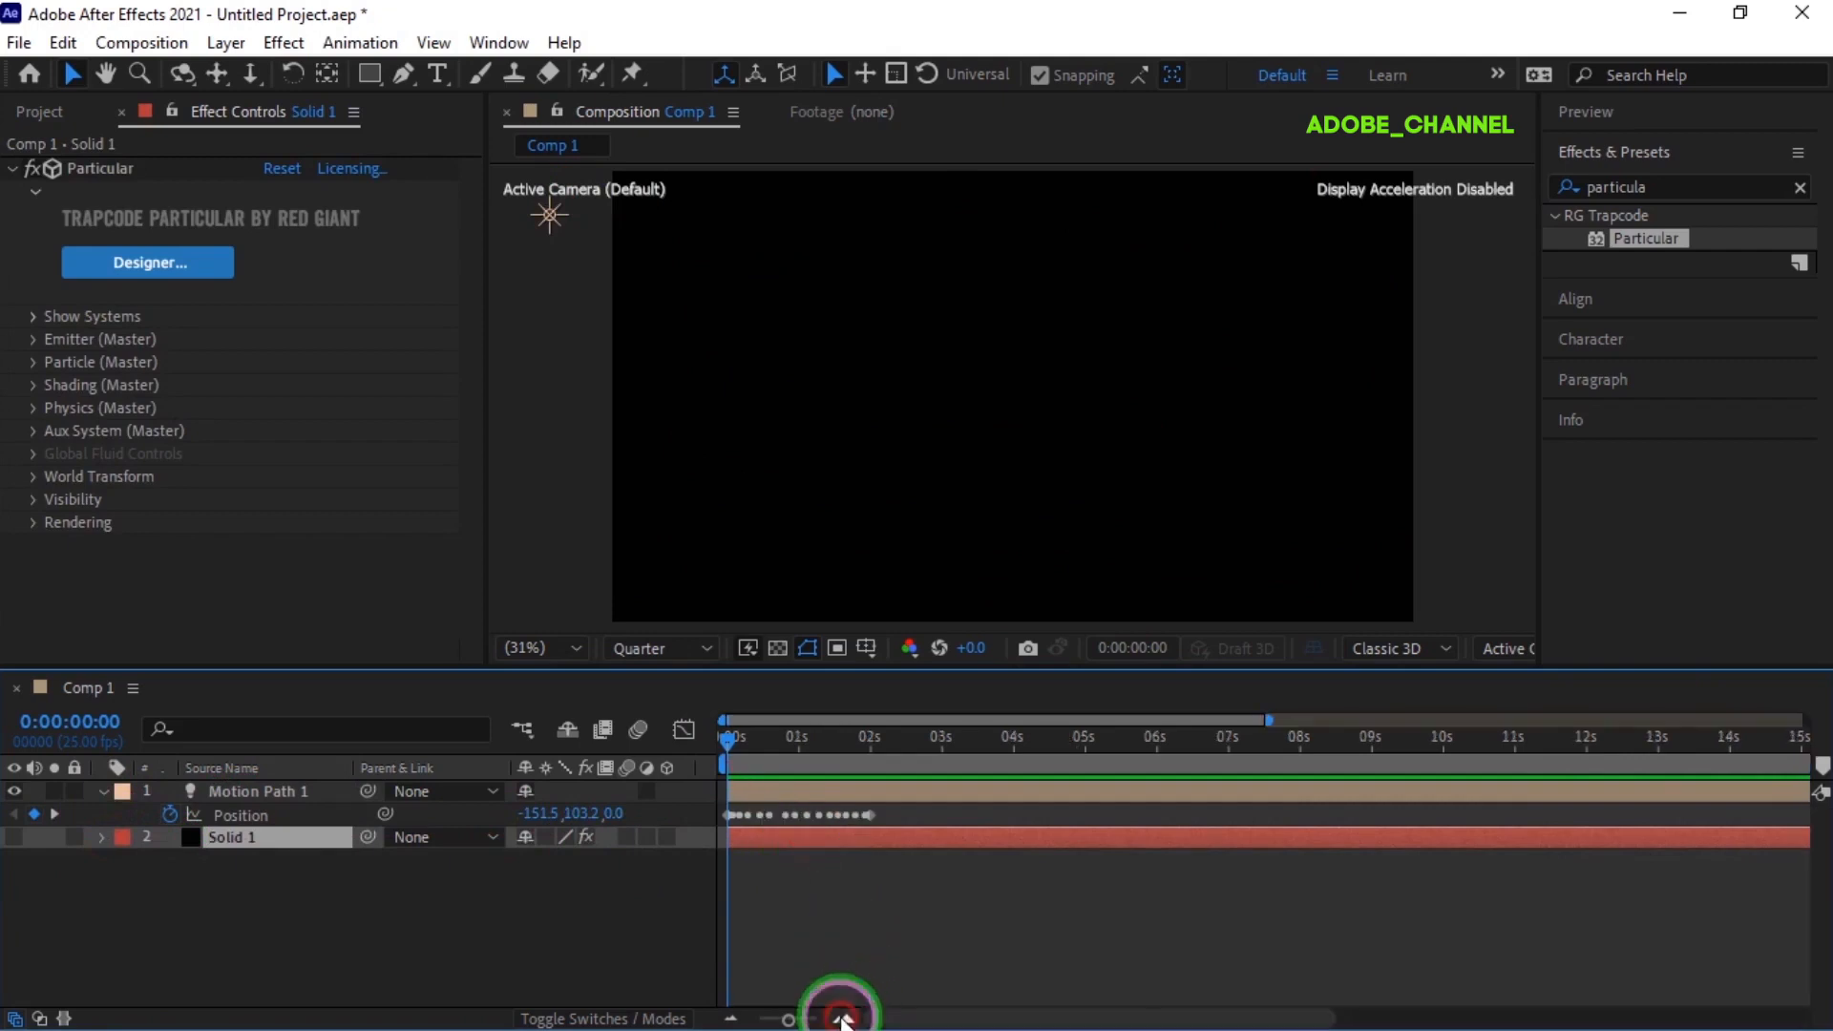
{"action": "left_click", "coordinate": [845, 1019]}
{"action": "left_click_drag", "start_coordinate": [736, 753], "coordinate": [1602, 777]}
{"action": "mouse_move", "coordinate": [1734, 780]}
{"action": "left_mouse_down"}
{"action": "mouse_move", "coordinate": [1750, 778]}
{"action": "mouse_move", "coordinate": [1732, 784]}
{"action": "left_mouse_up"}
{"action": "left_click_drag", "start_coordinate": [1002, 817], "coordinate": [1730, 819]}
{"action": "left_click_drag", "start_coordinate": [1036, 1020], "coordinate": [1224, 1018]}
{"action": "left_click_drag", "start_coordinate": [1602, 770], "coordinate": [1602, 769]}
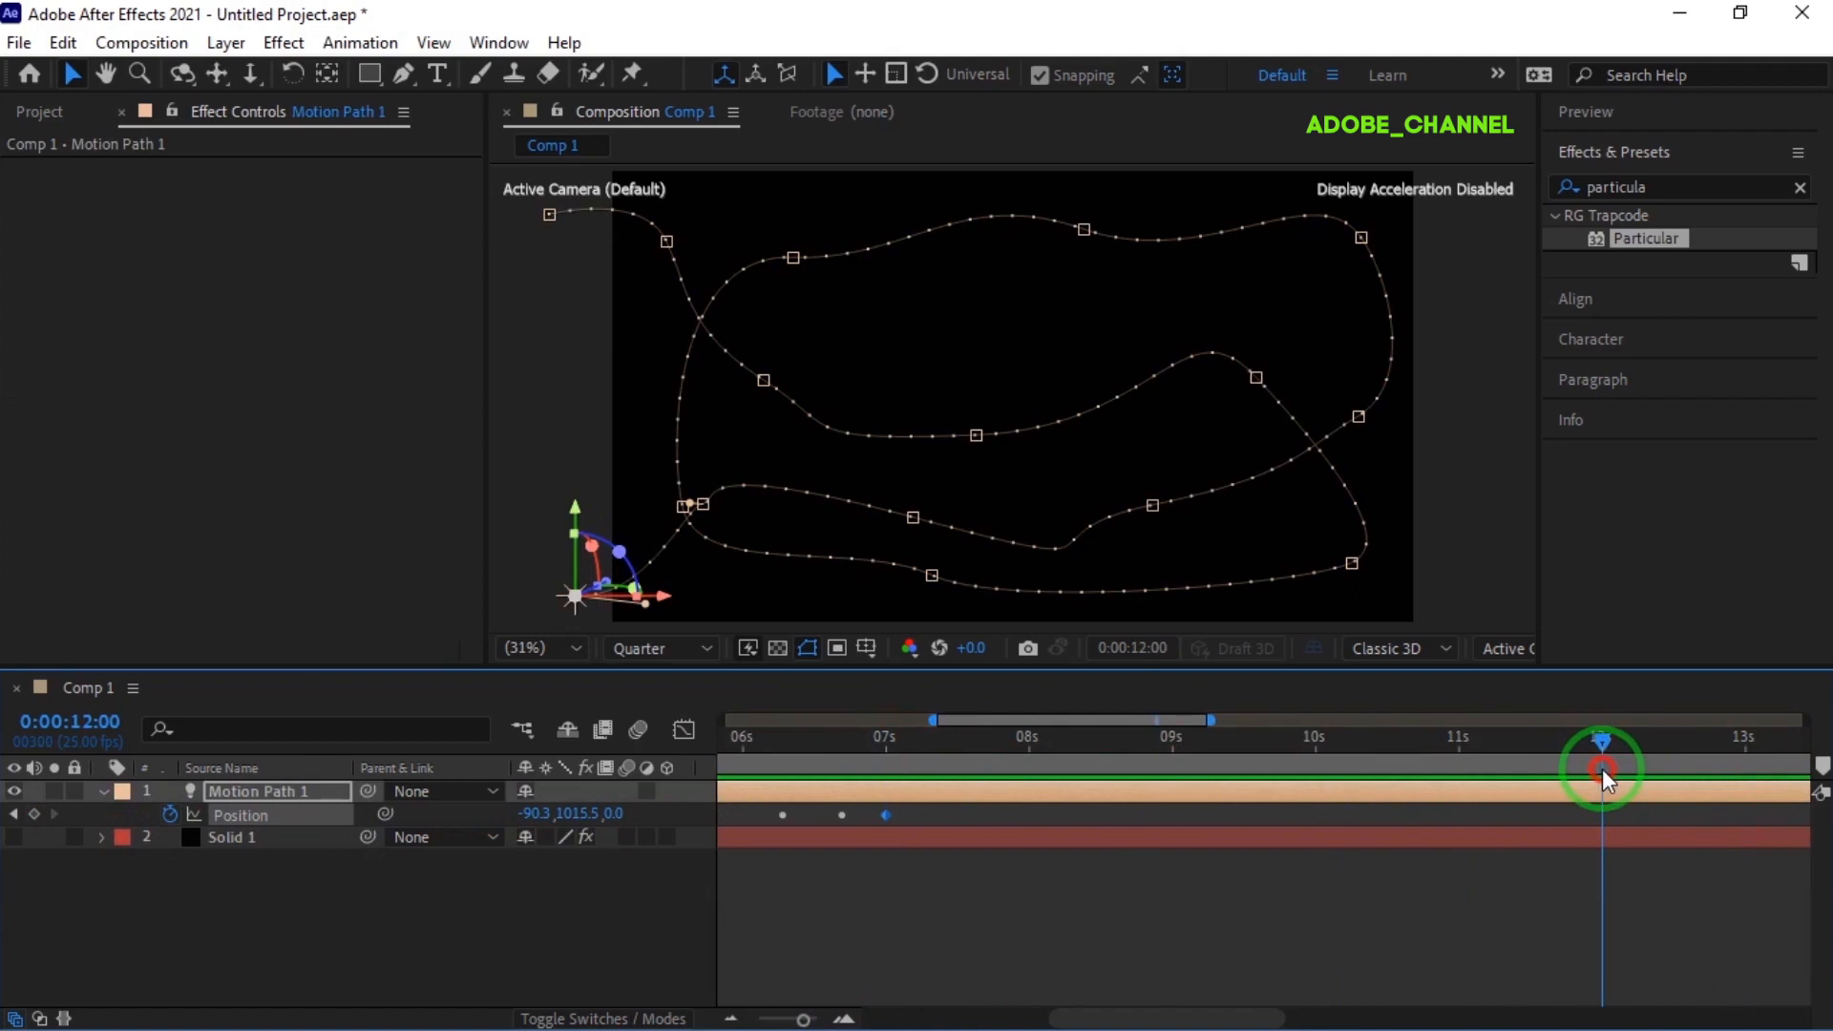
{"action": "left_click_drag", "start_coordinate": [886, 817], "coordinate": [1601, 821]}
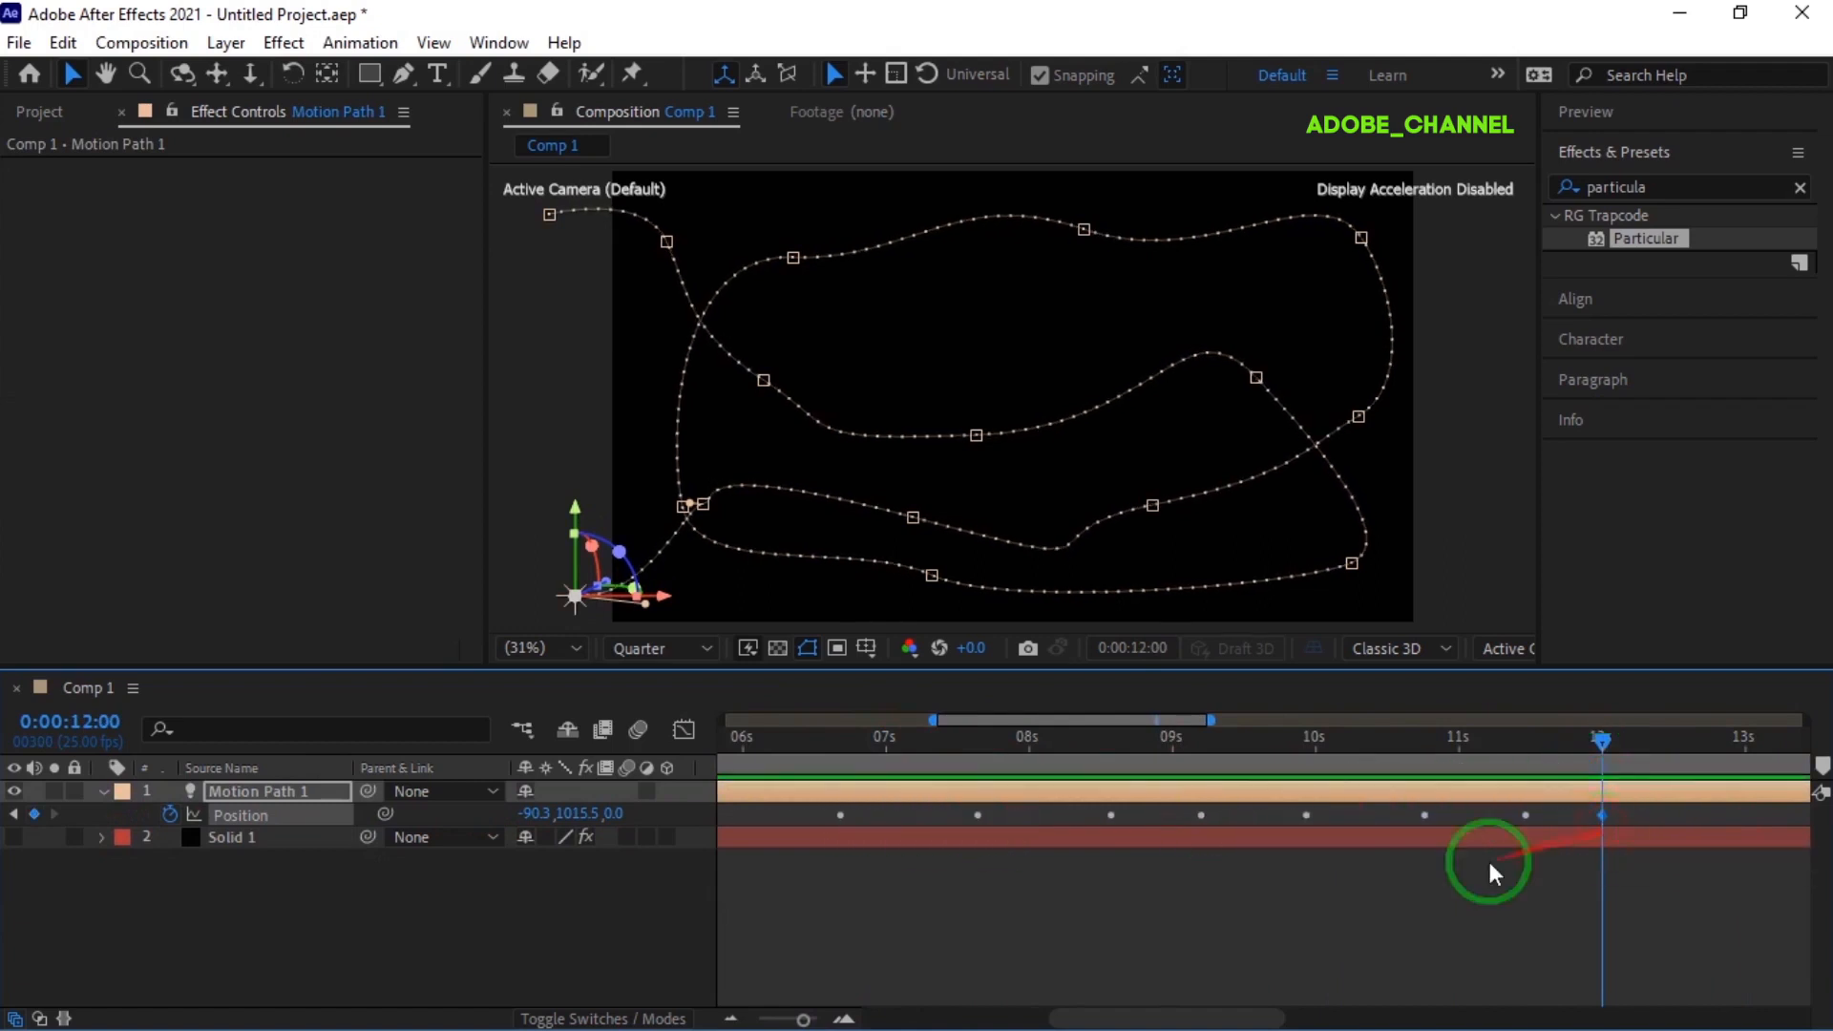
{"action": "left_click_drag", "start_coordinate": [774, 1022], "coordinate": [718, 1020]}
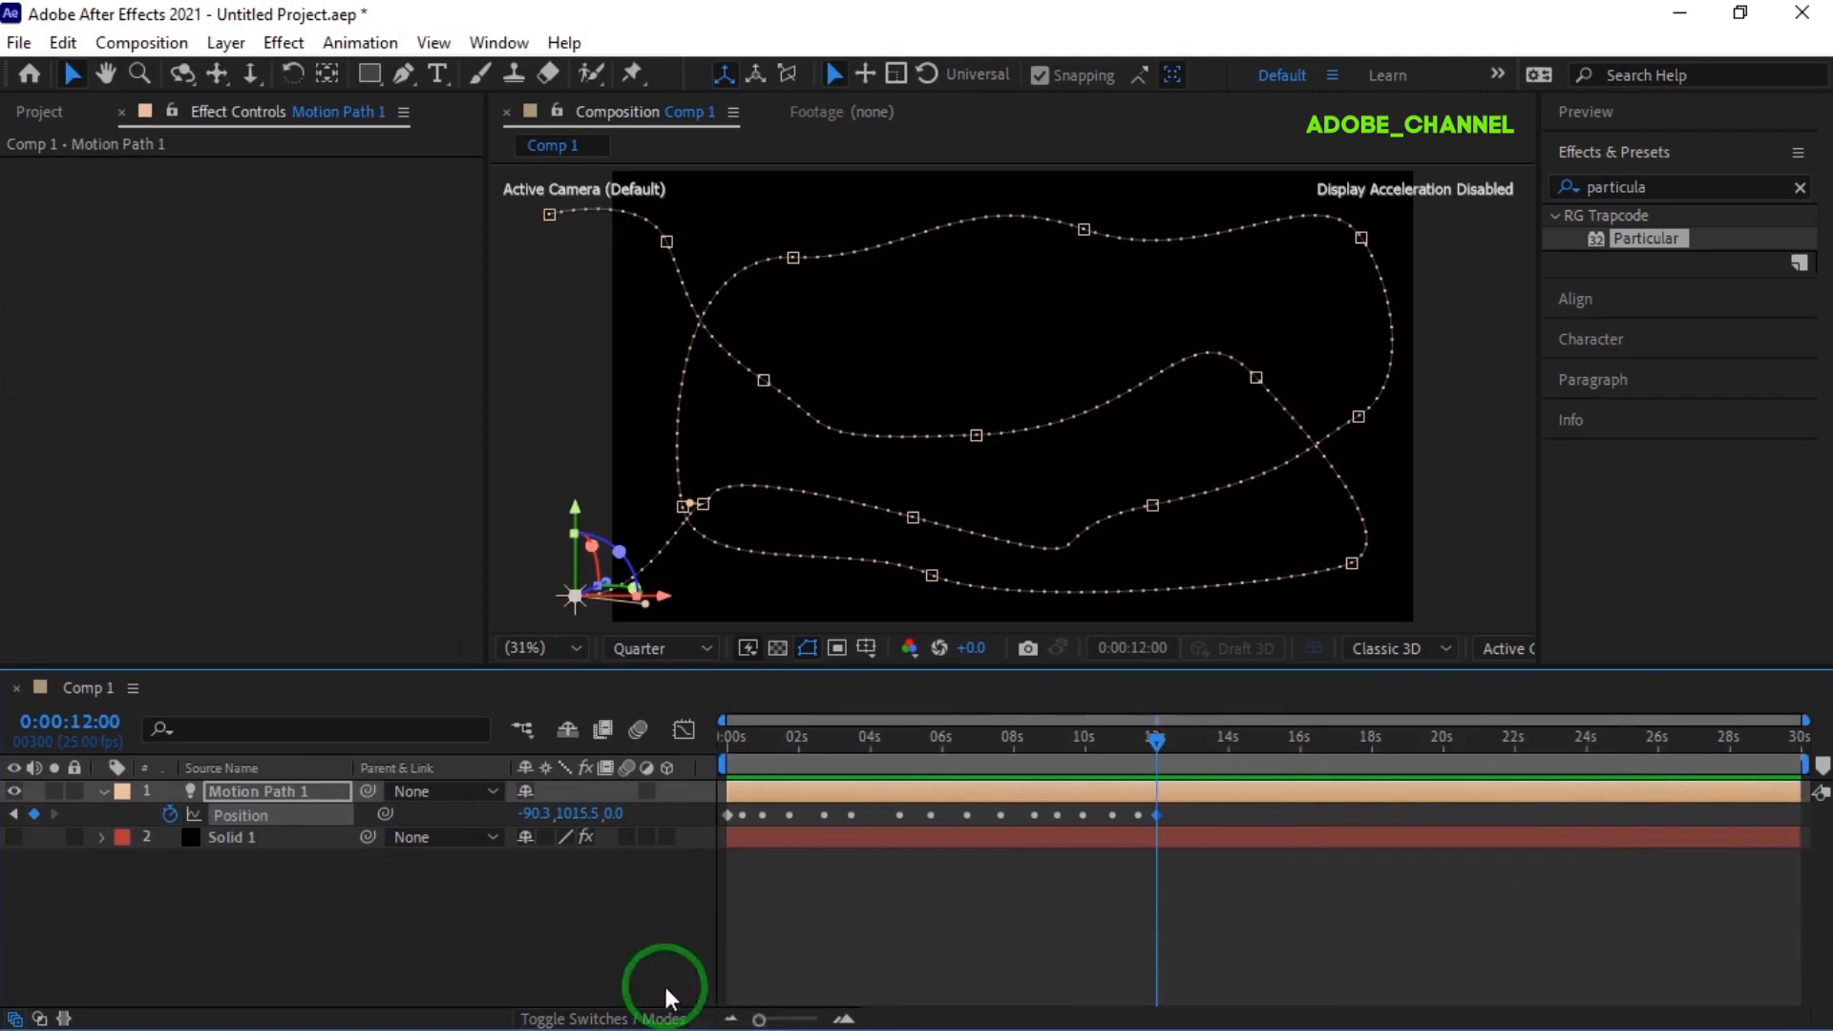
Set the Motion Path option in Particular's Air physics on Solid 1 to 1 HQ
{"action": "left_click", "coordinate": [235, 840]}
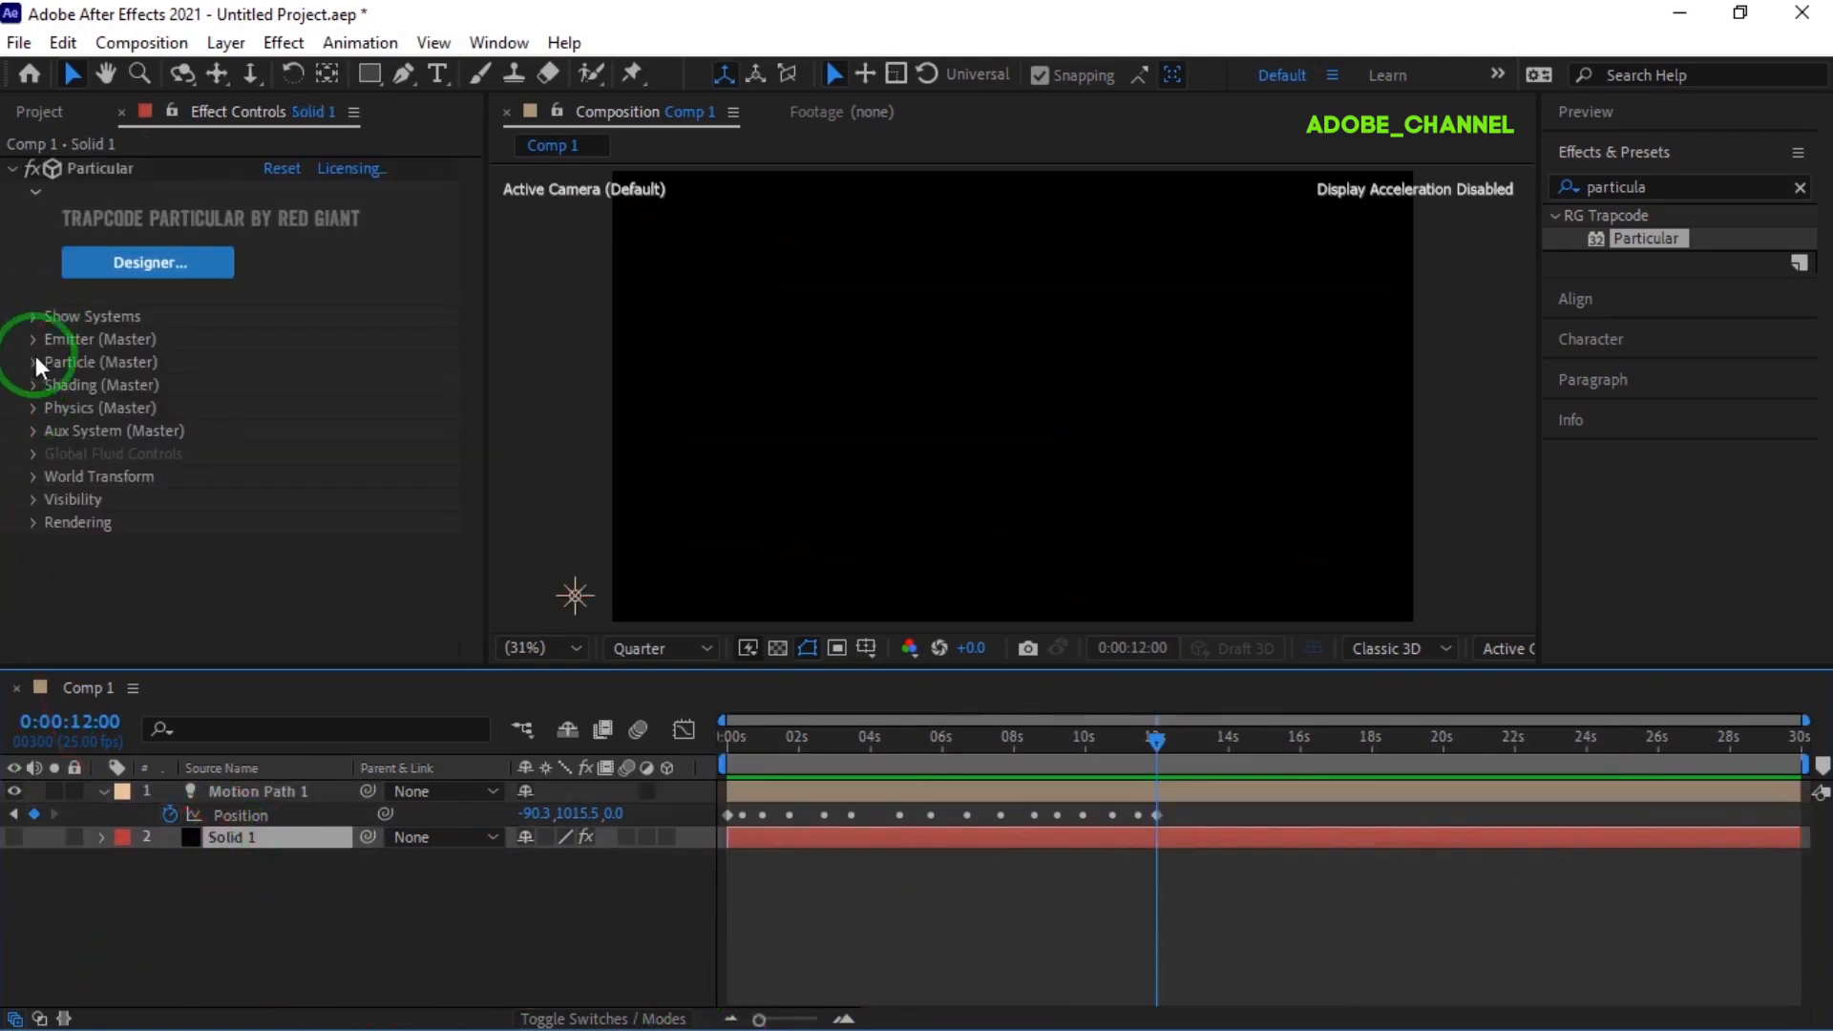
{"action": "left_click", "coordinate": [32, 409]}
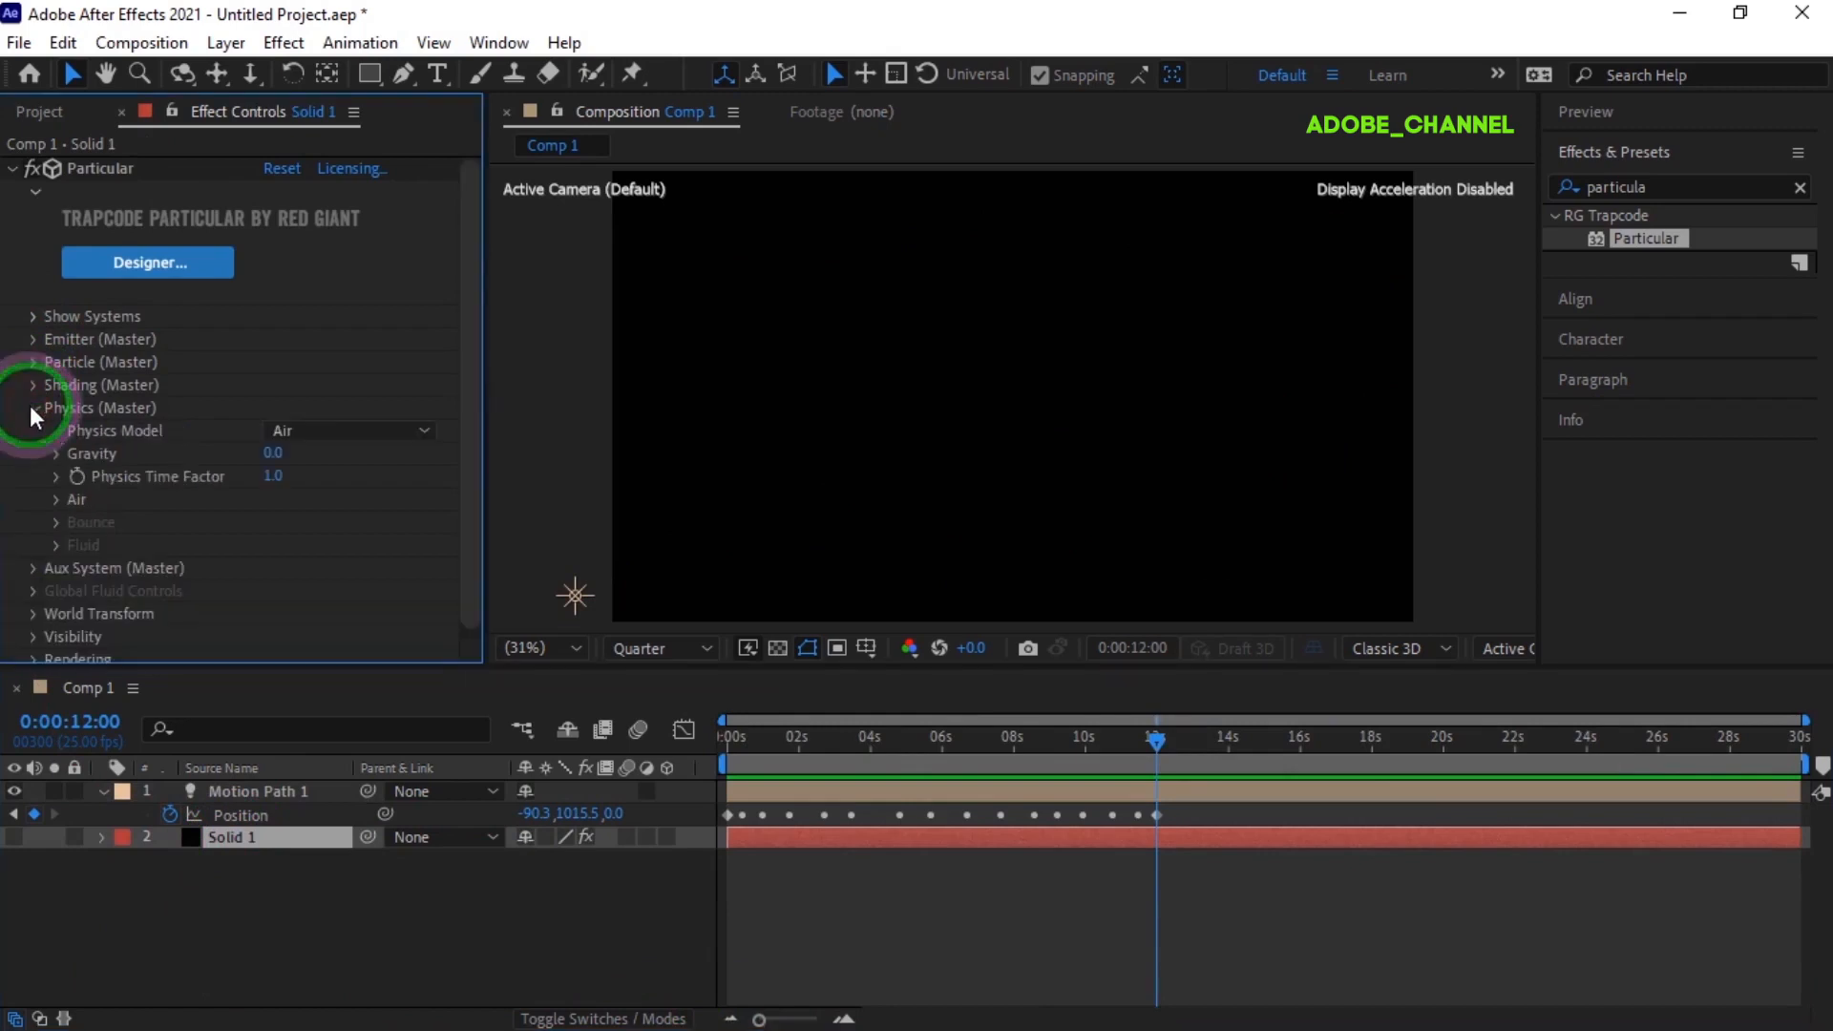
{"action": "left_click", "coordinate": [56, 496]}
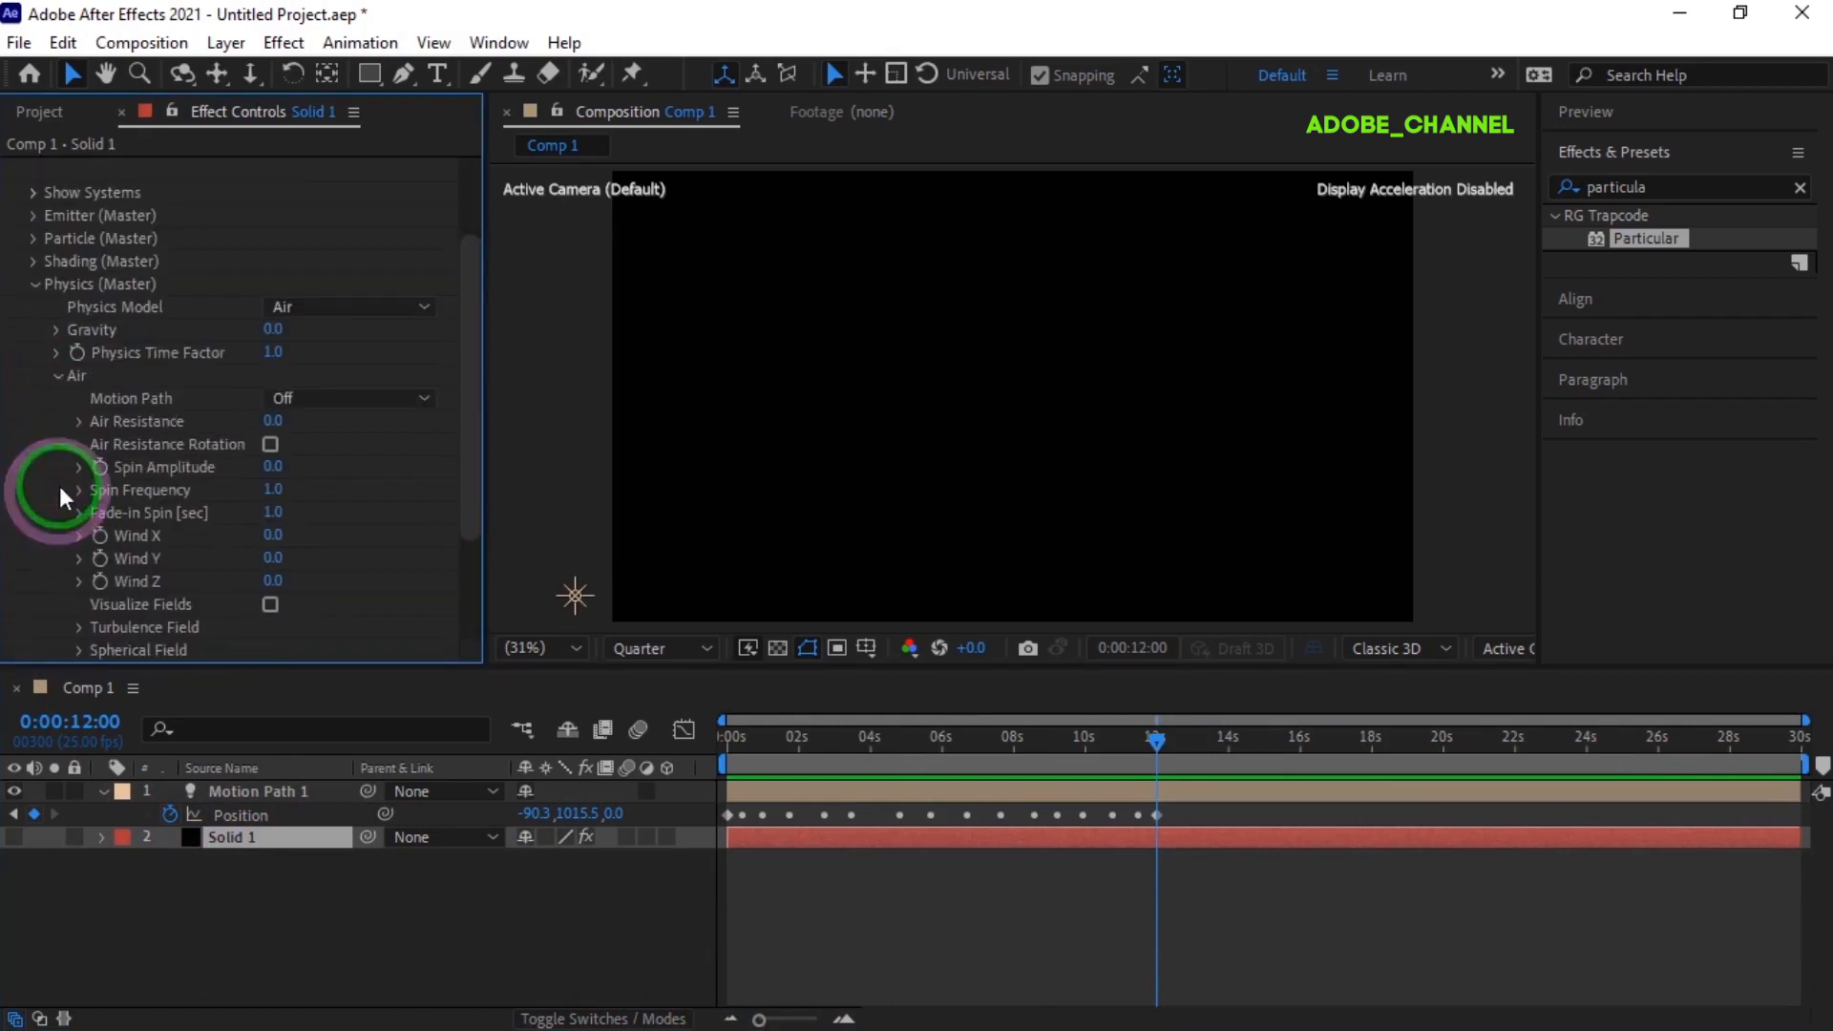
{"action": "left_click", "coordinate": [422, 397]}
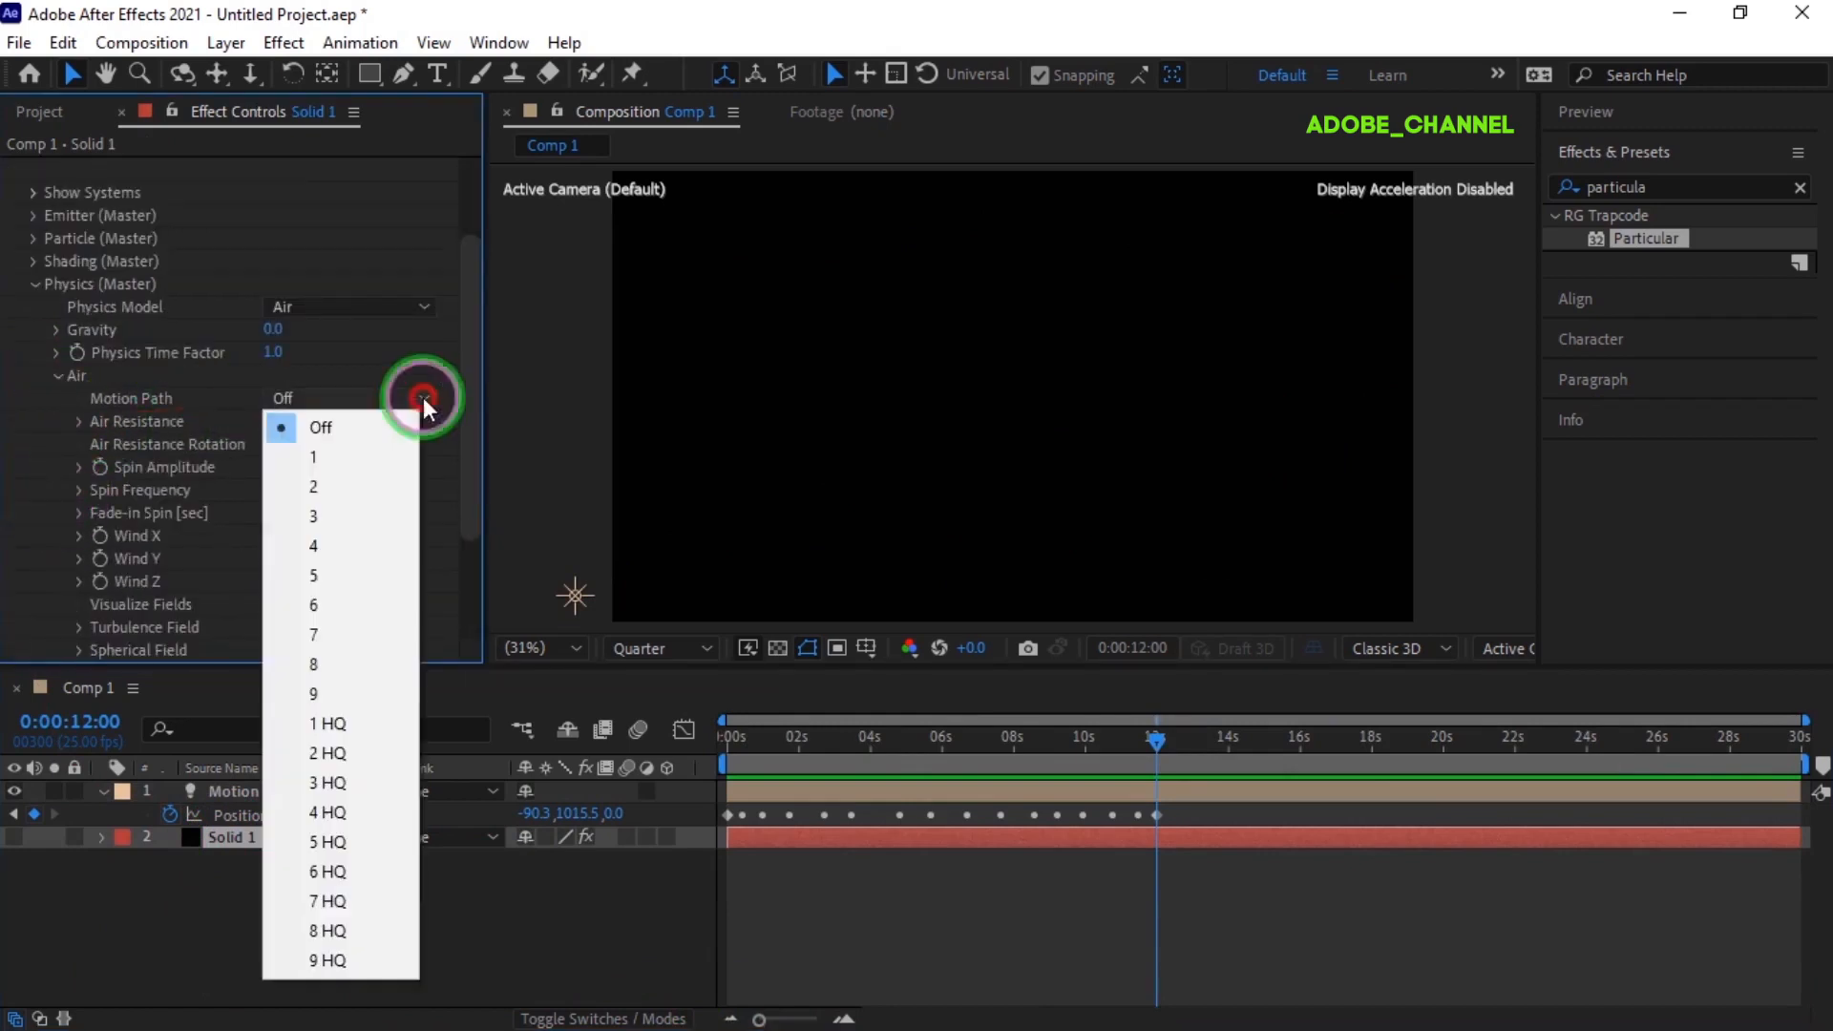
{"action": "left_click", "coordinate": [365, 725]}
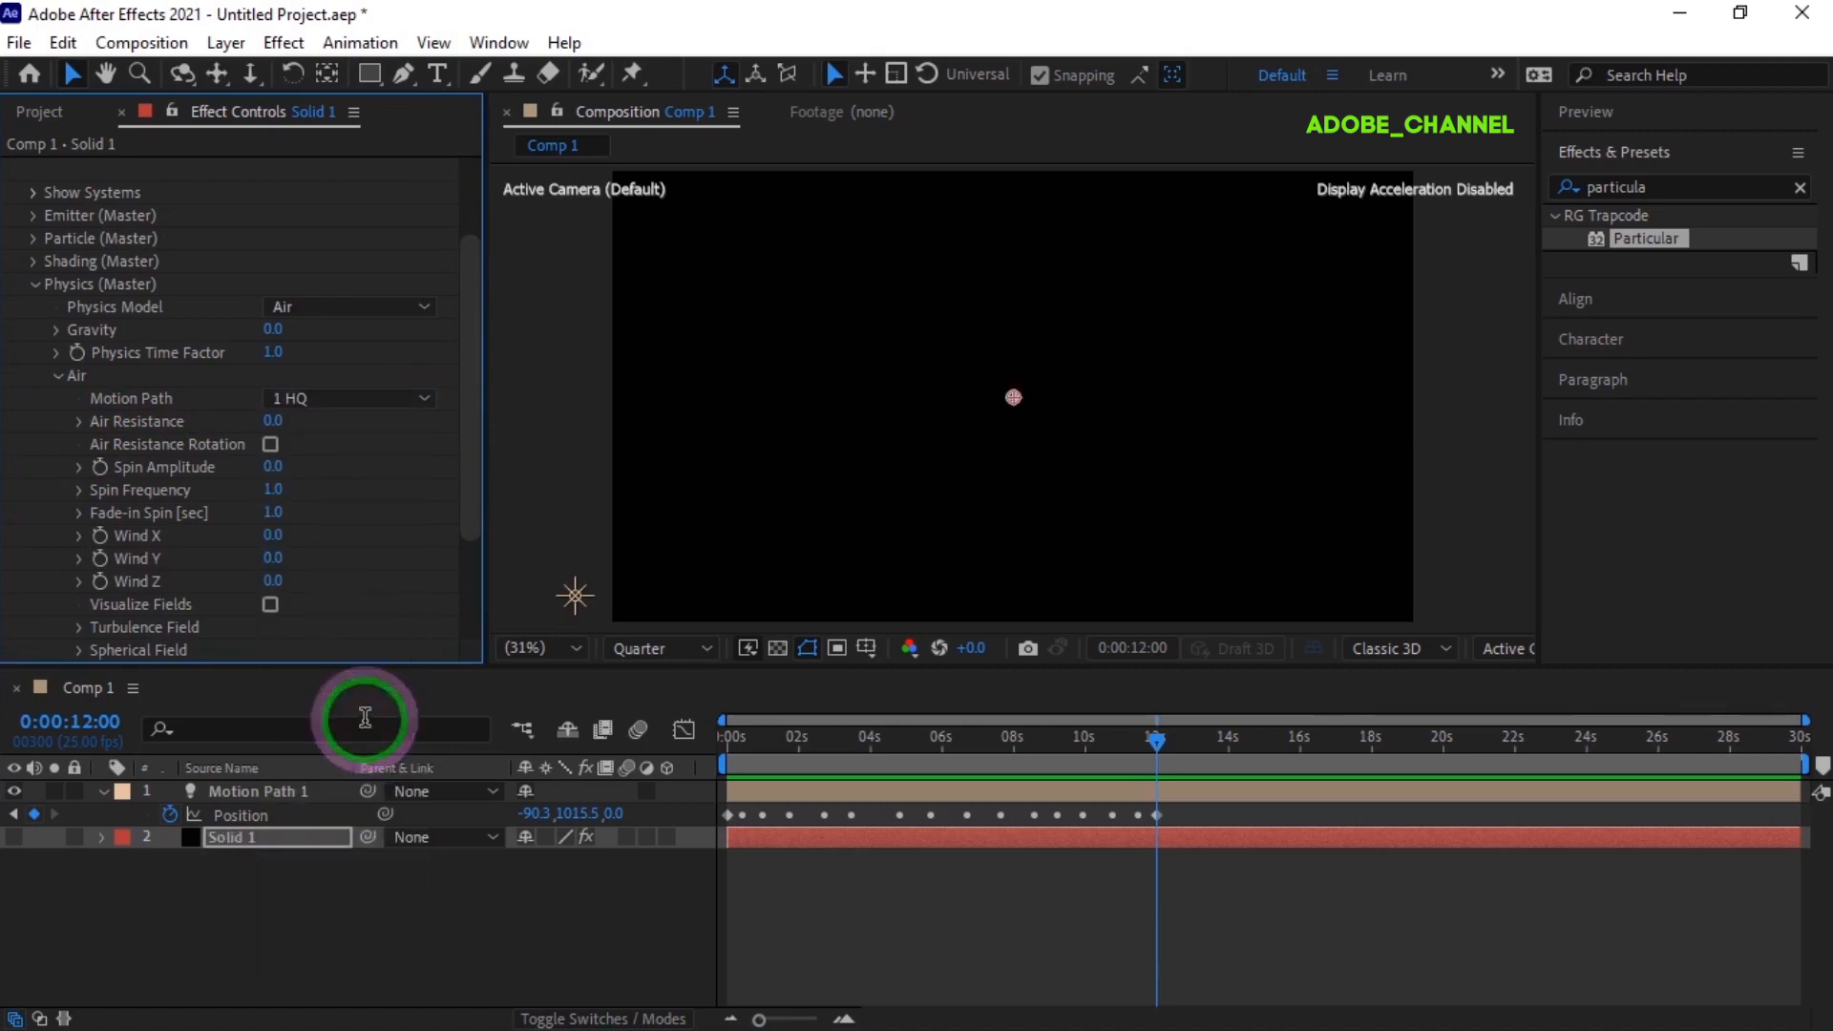
In Particular's Turbulence Field settings, set Affect Size to 20 and Scale to 2
{"action": "left_click", "coordinate": [79, 628]}
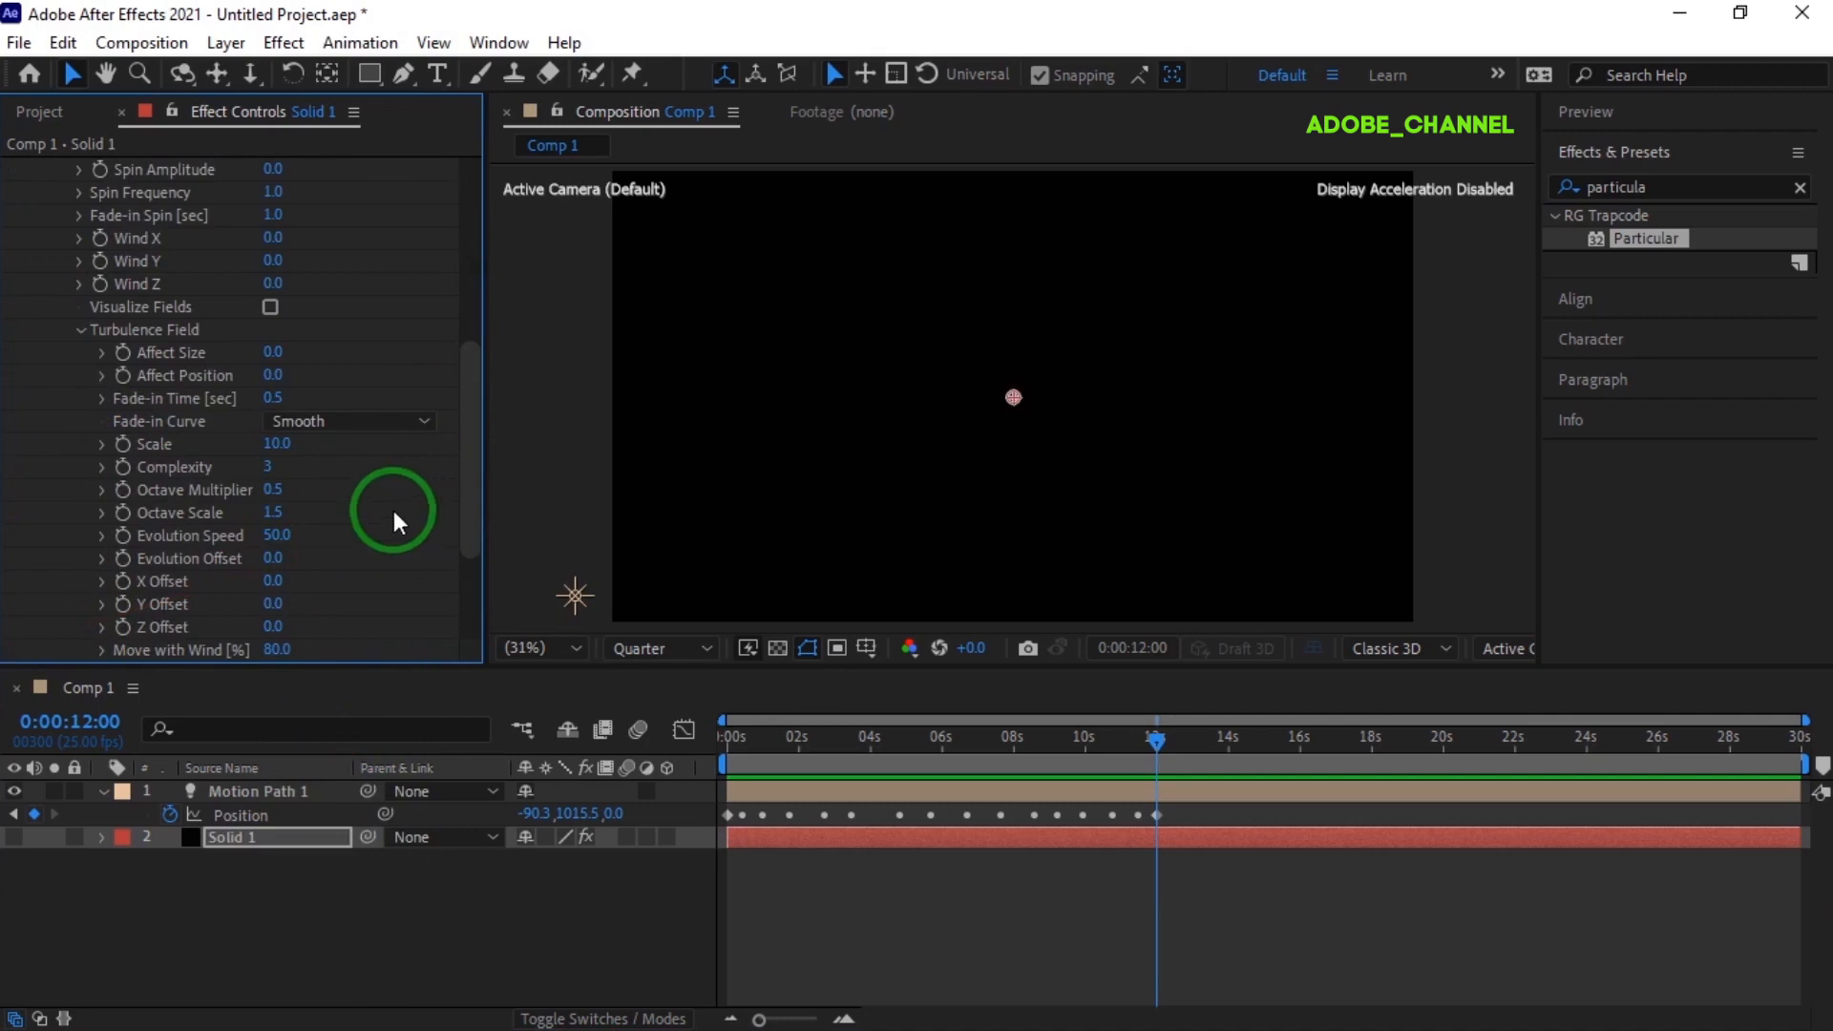
{"action": "left_click", "coordinate": [274, 351]}
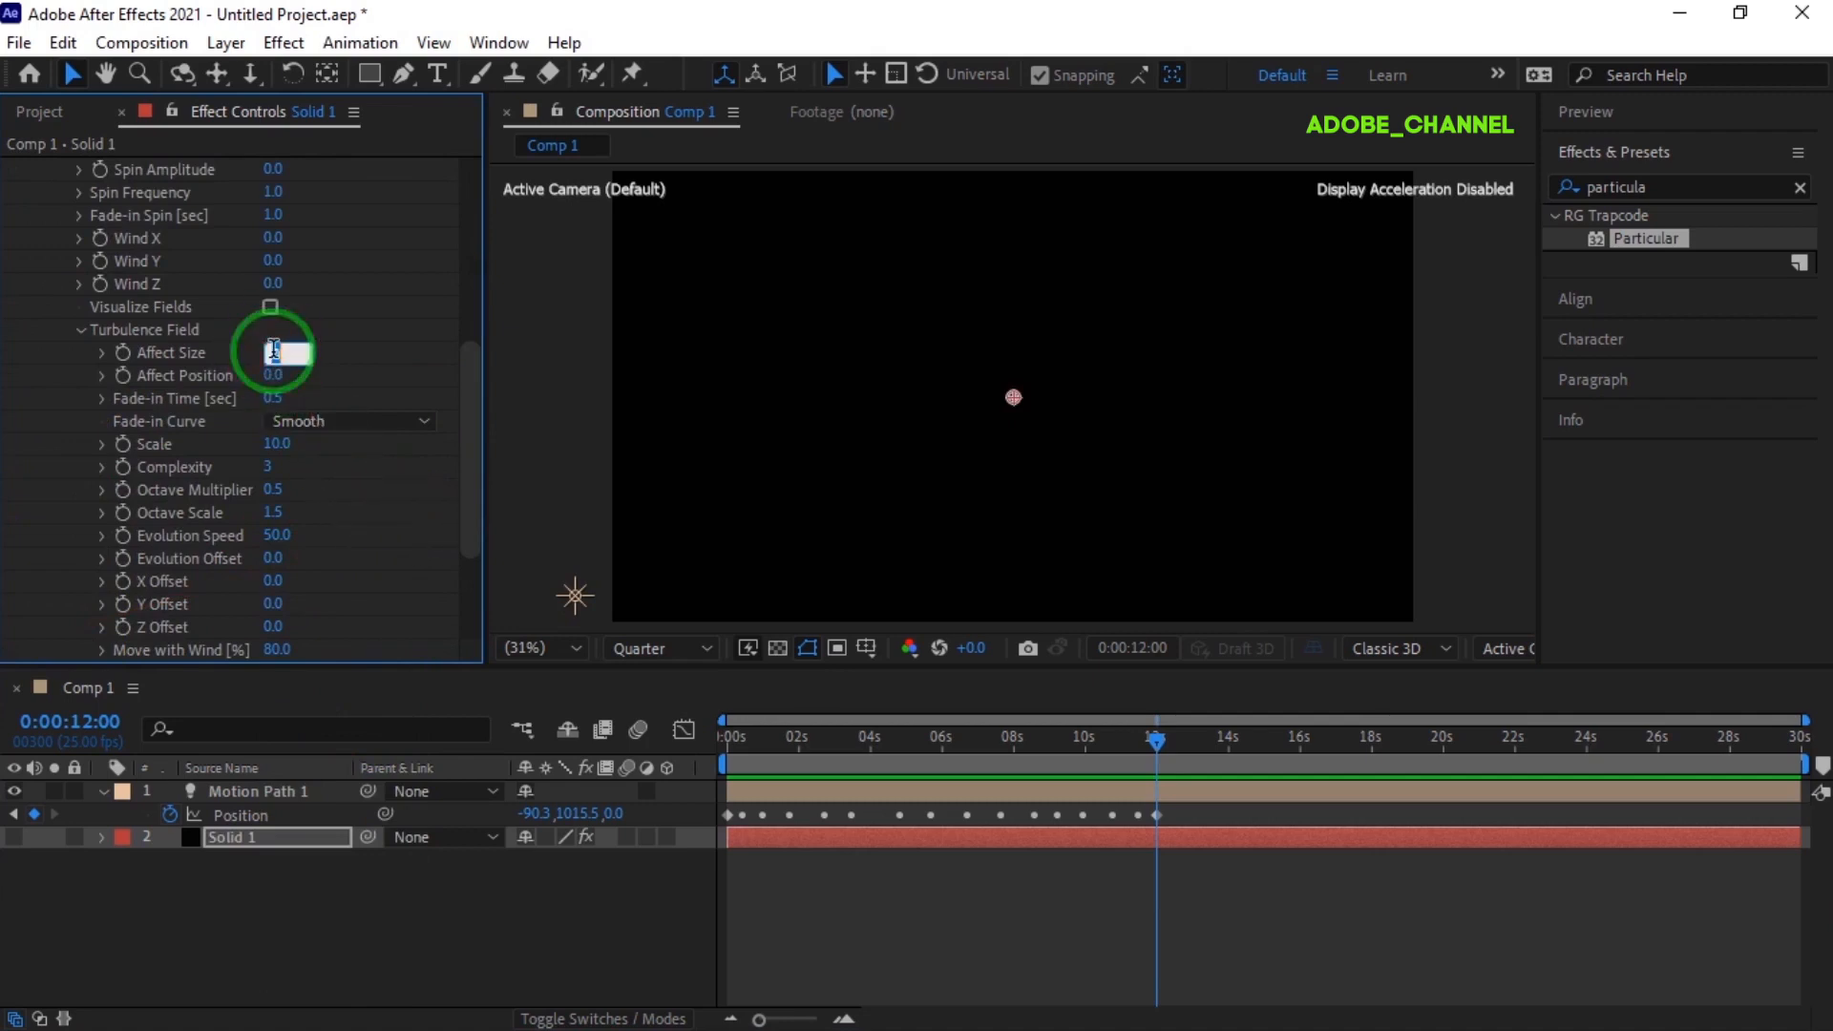
{"action": "type", "text": "20"}
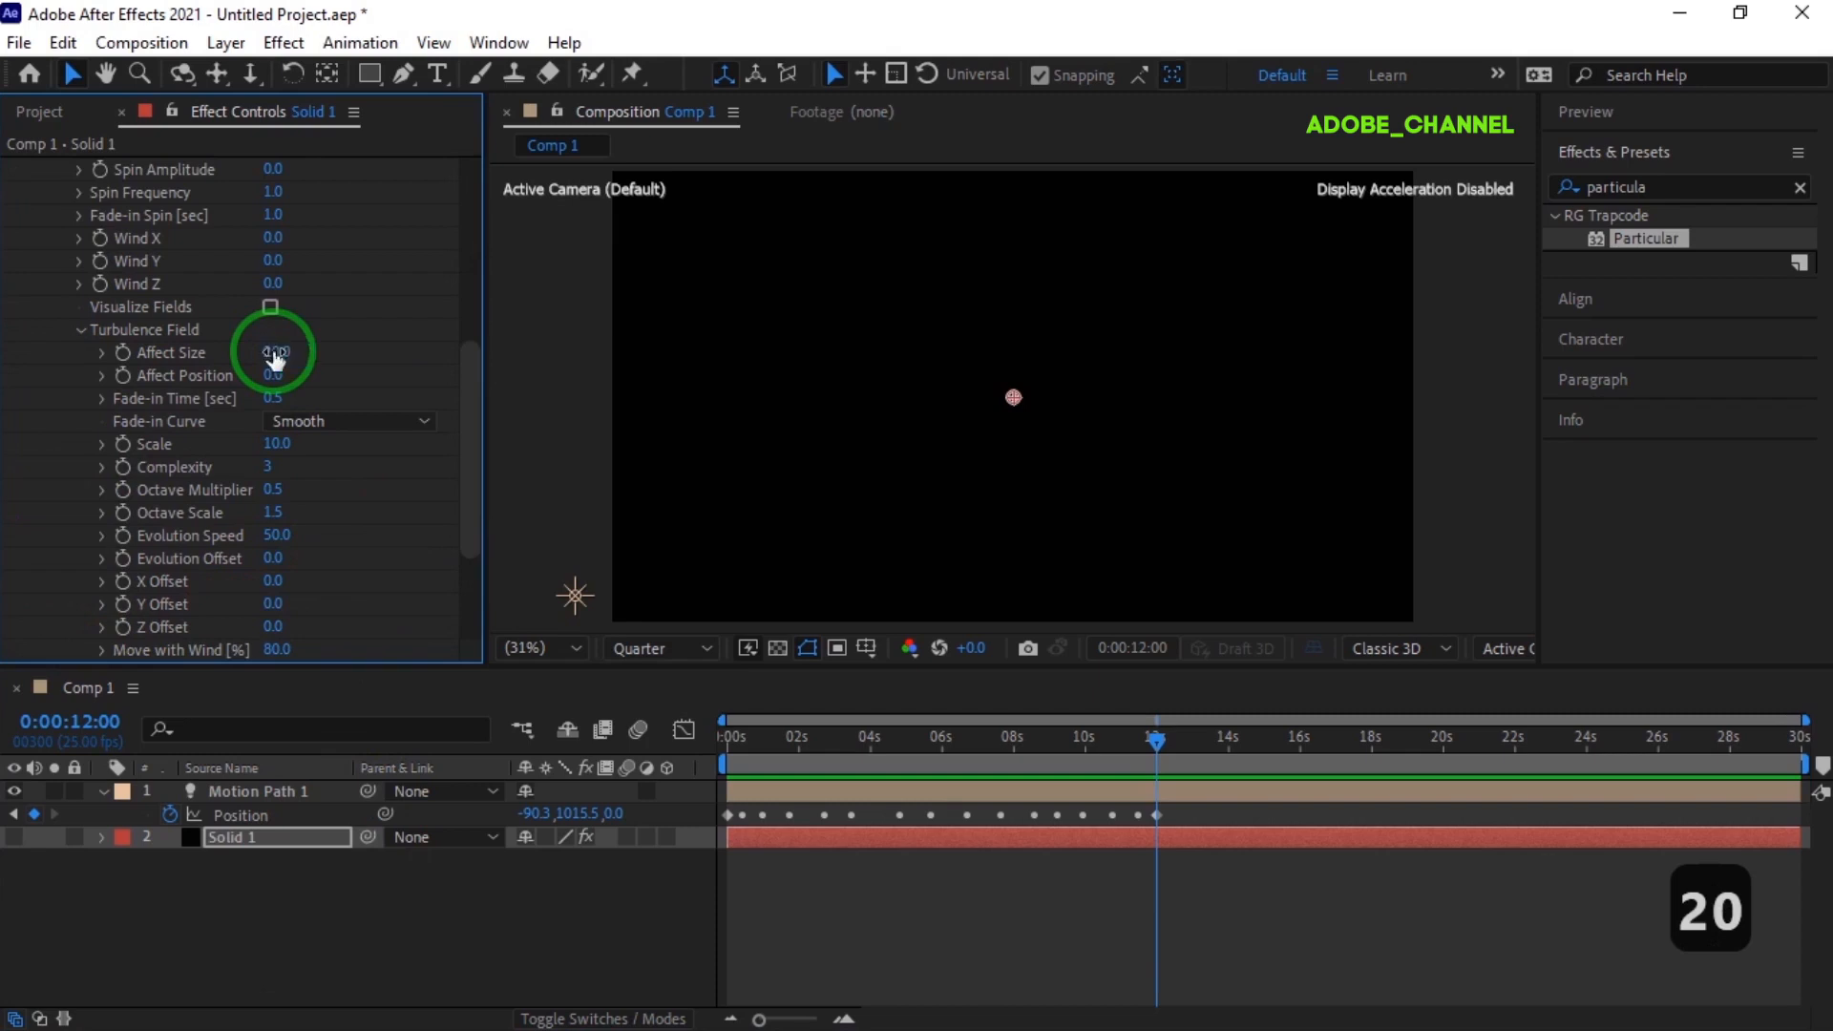
{"action": "key", "text": "Return"}
{"action": "left_click", "coordinate": [277, 444]}
{"action": "type", "text": "2"}
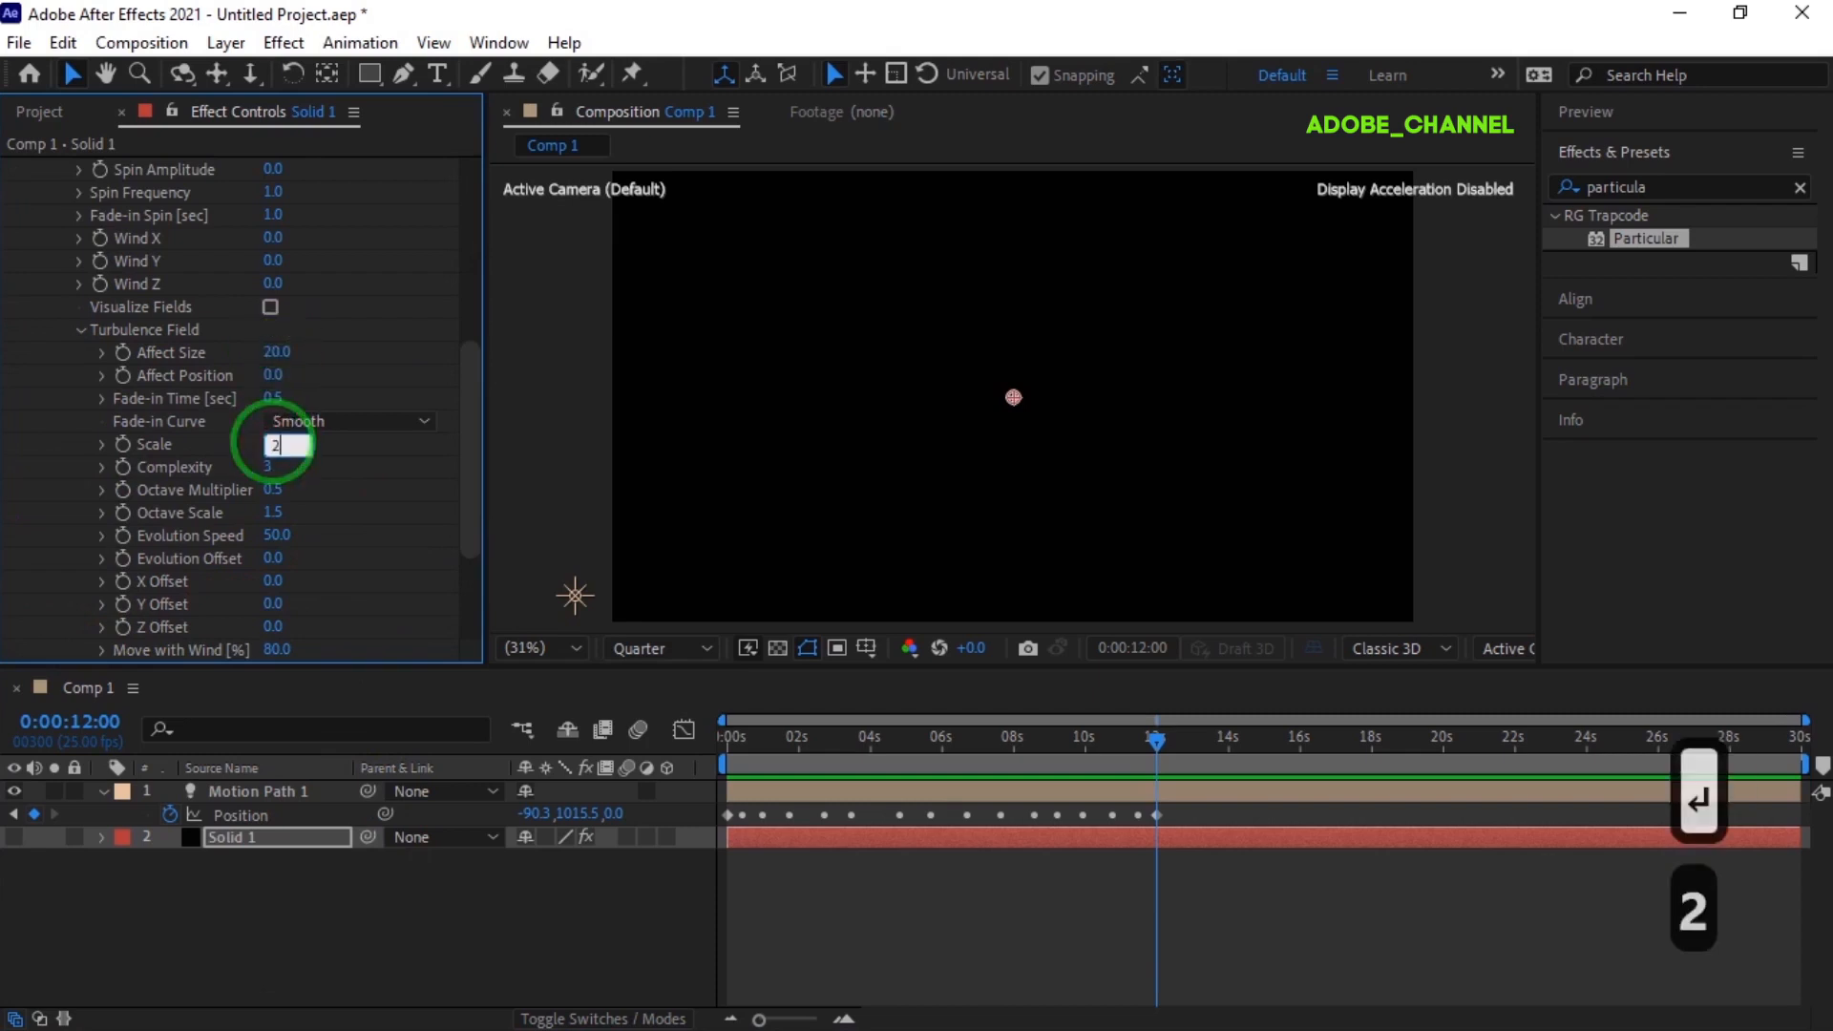
{"action": "type", "text": "0"}
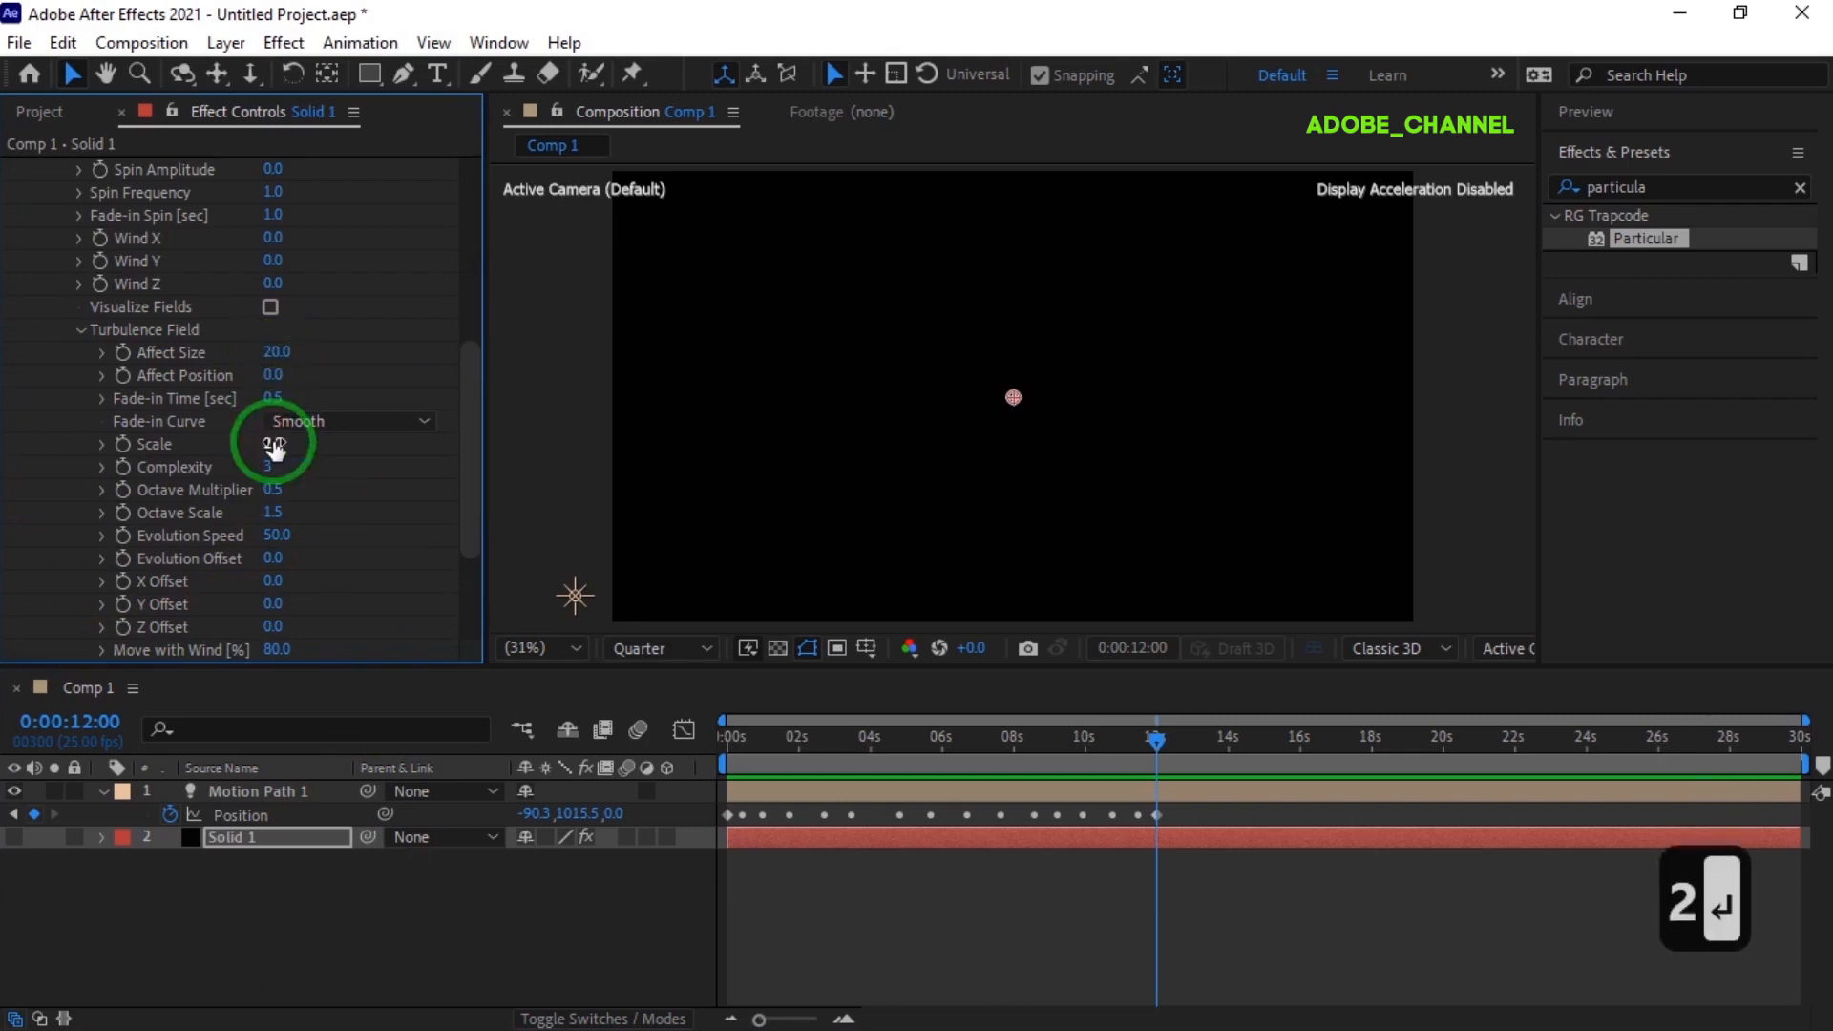
Set the Turbulence Field's Complexity to 2 and its Fade-in Time to 0 seconds
{"action": "left_click", "coordinate": [270, 467]}
{"action": "type", "text": "2"}
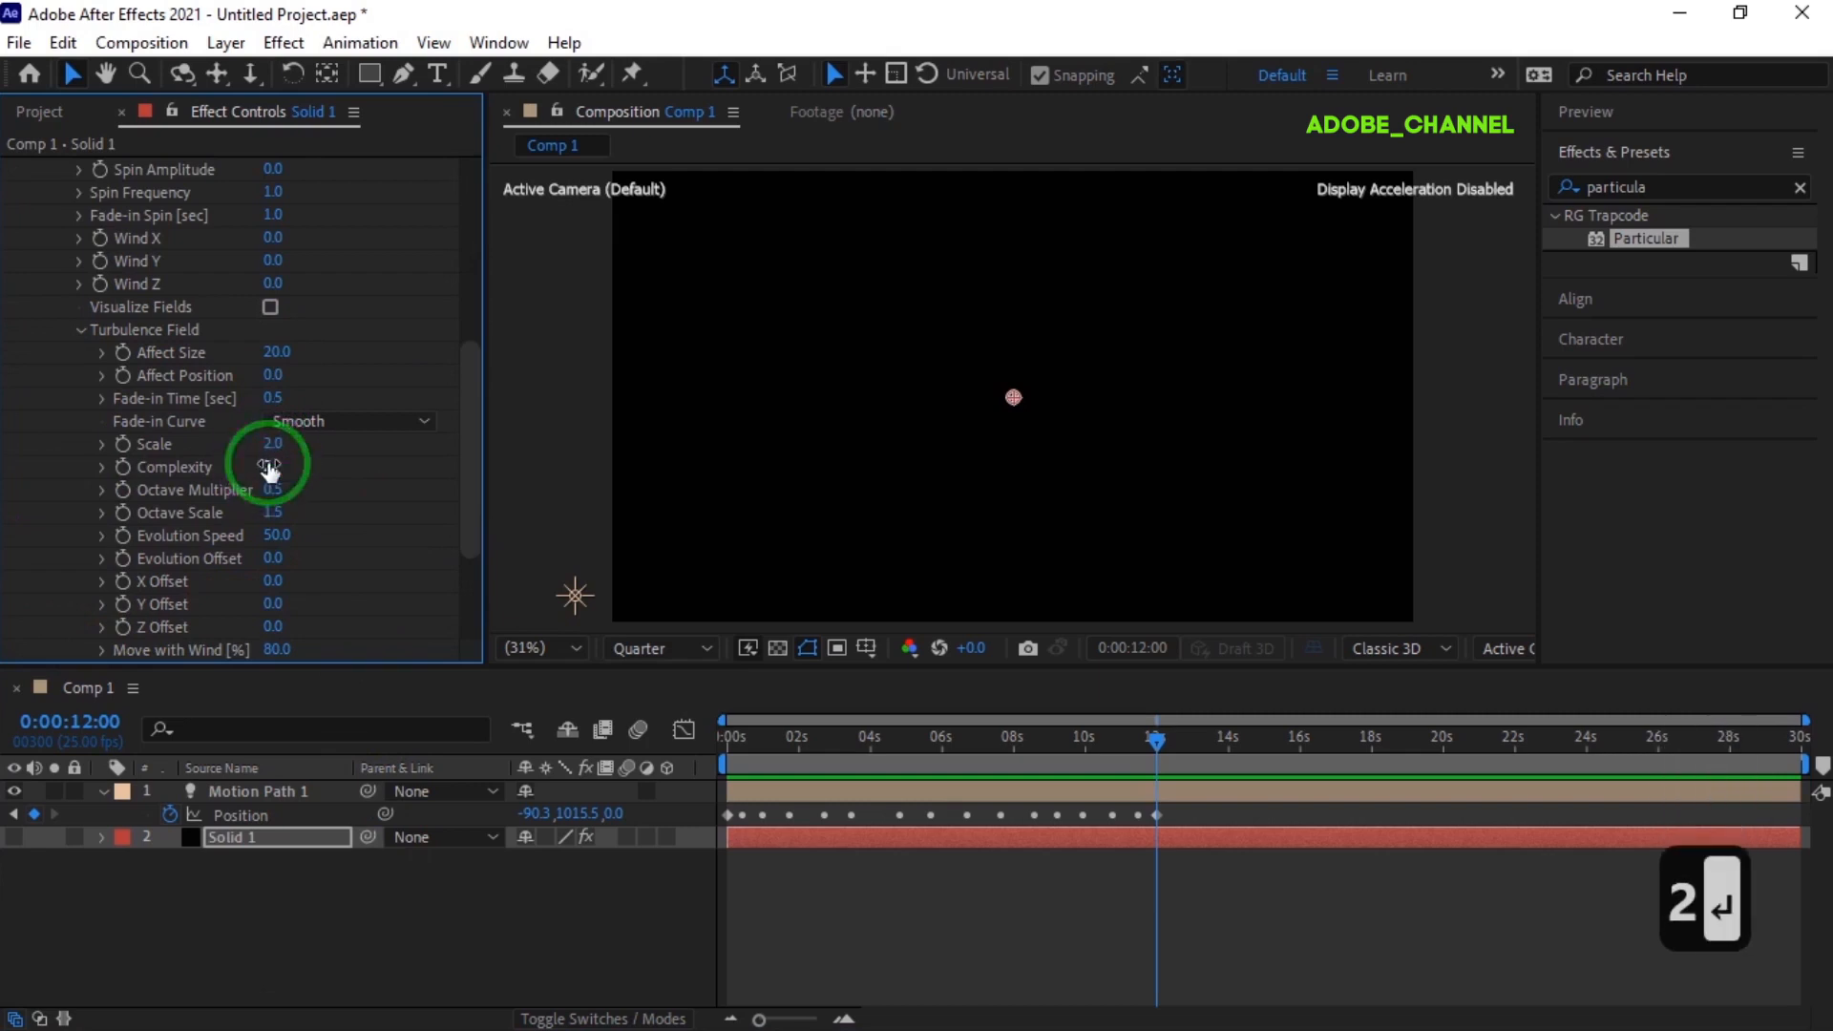
{"action": "left_click", "coordinate": [272, 398]}
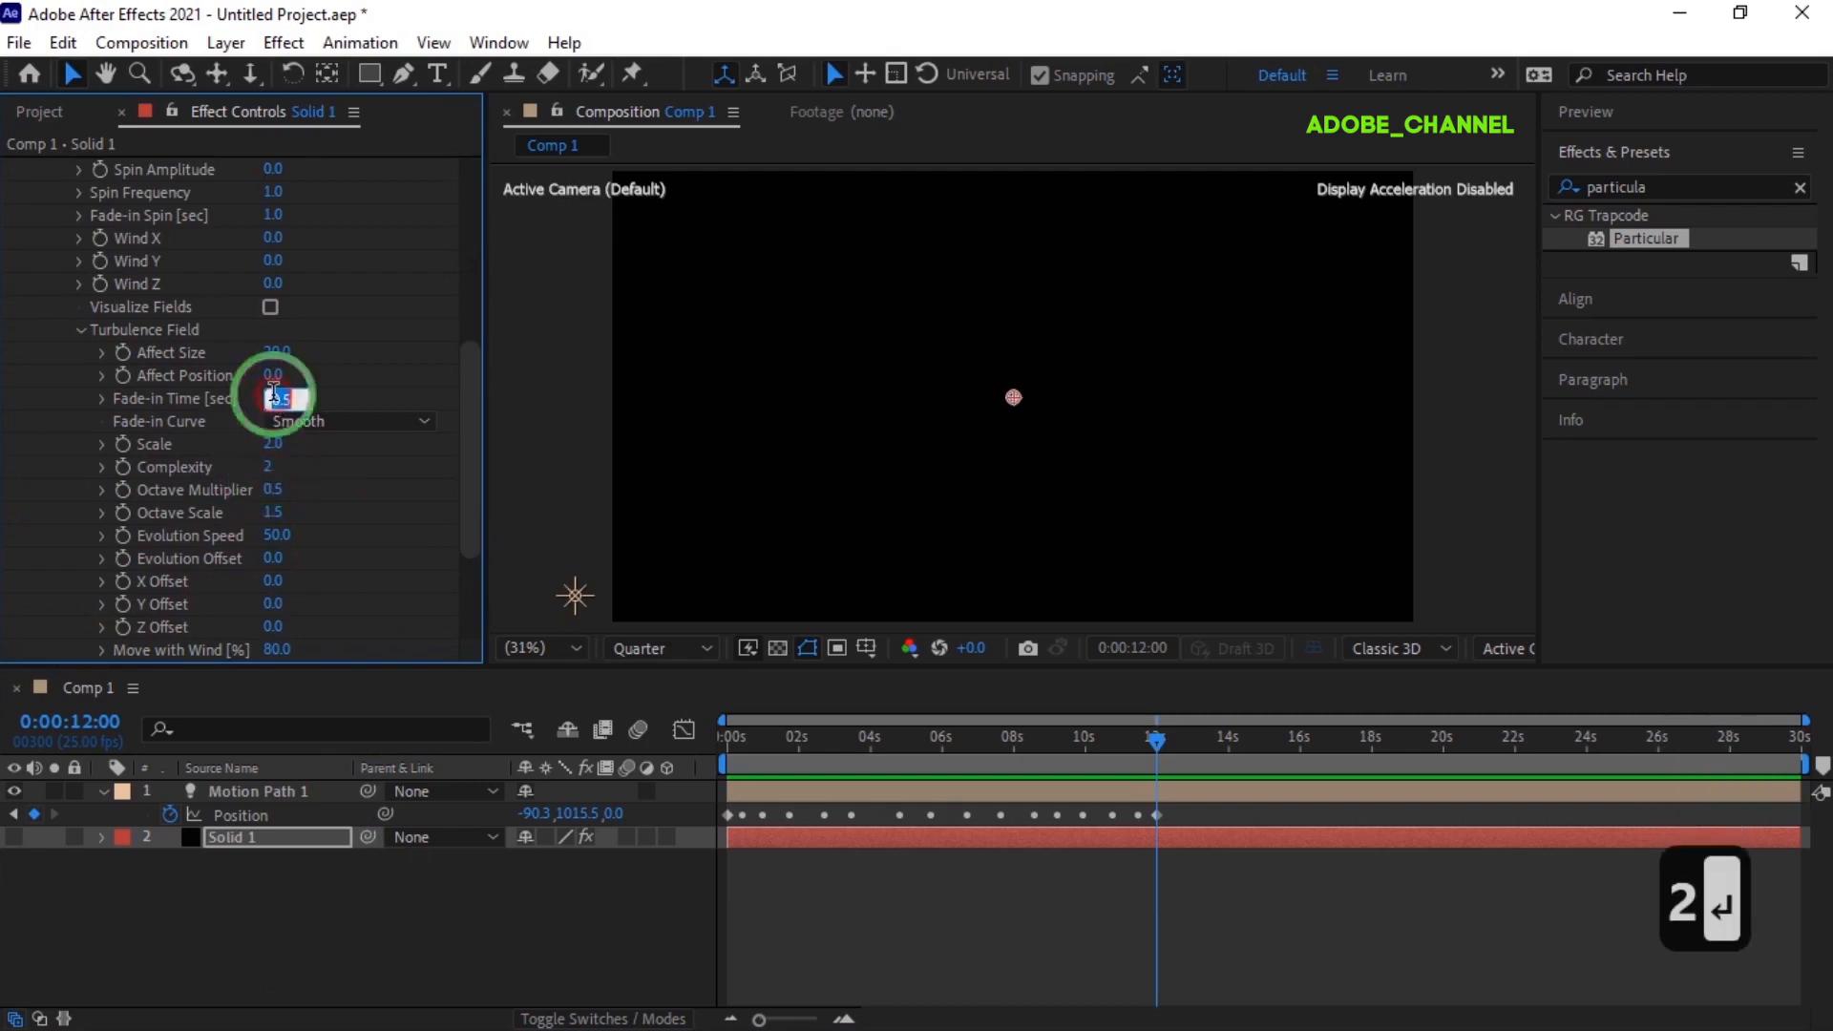
{"action": "type", "text": "0"}
{"action": "key", "text": "Return"}
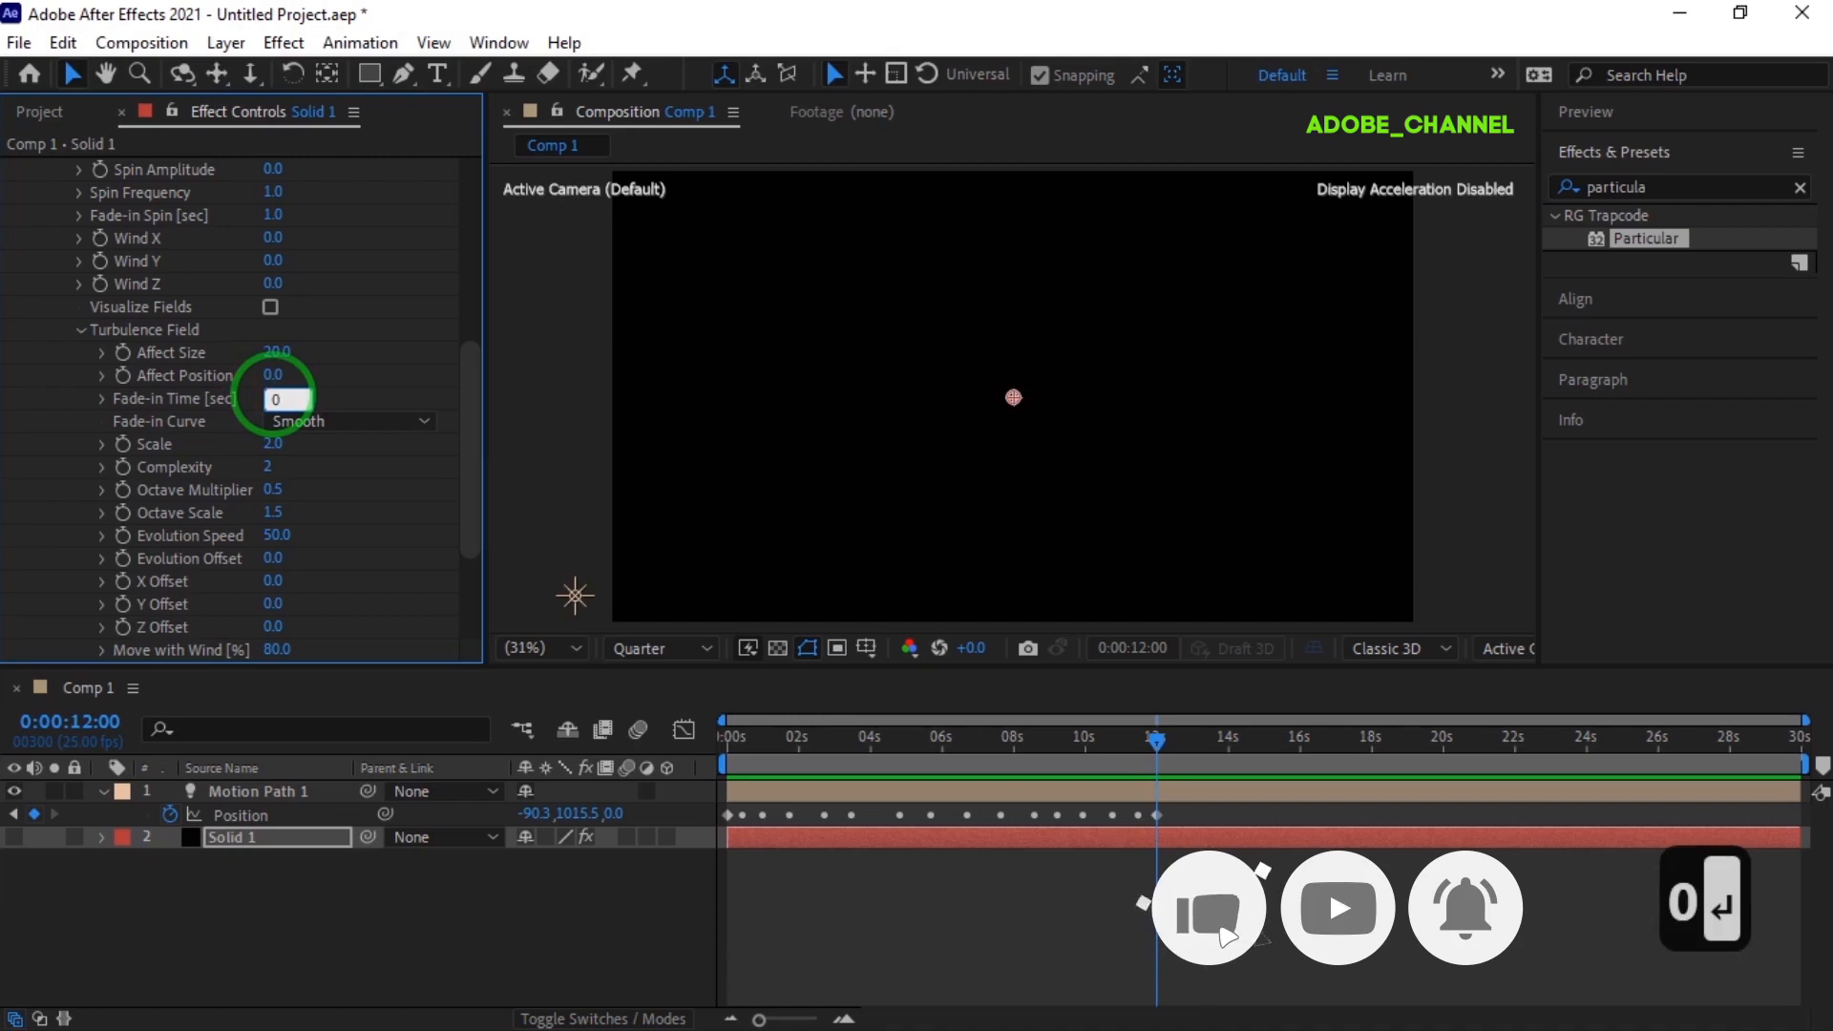
At the first frame, move Particular's emitter position onto the Motion Path 1 light, at about -154.7, 106.4
{"action": "scroll", "coordinate": [92, 348], "scroll_direction": "up", "scroll_amount": 5}
{"action": "left_click", "coordinate": [33, 341]}
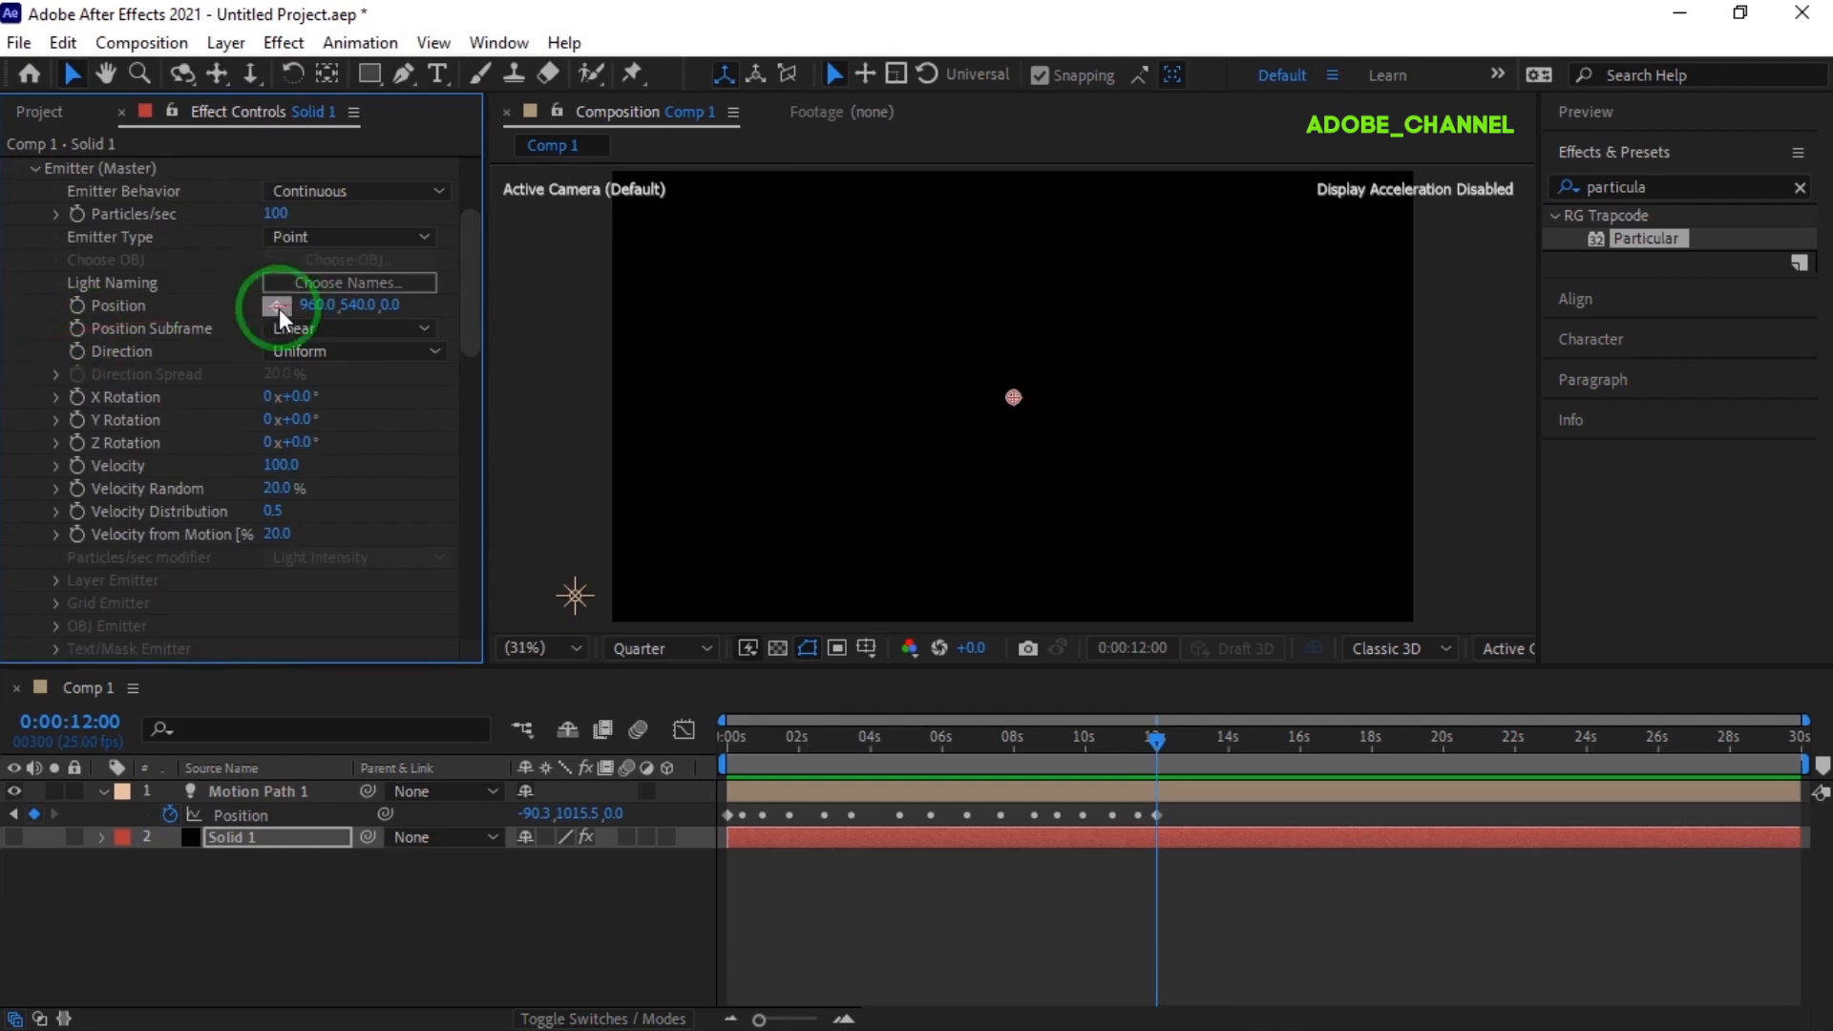
{"action": "key", "text": "Home"}
{"action": "left_click", "coordinate": [1014, 395]}
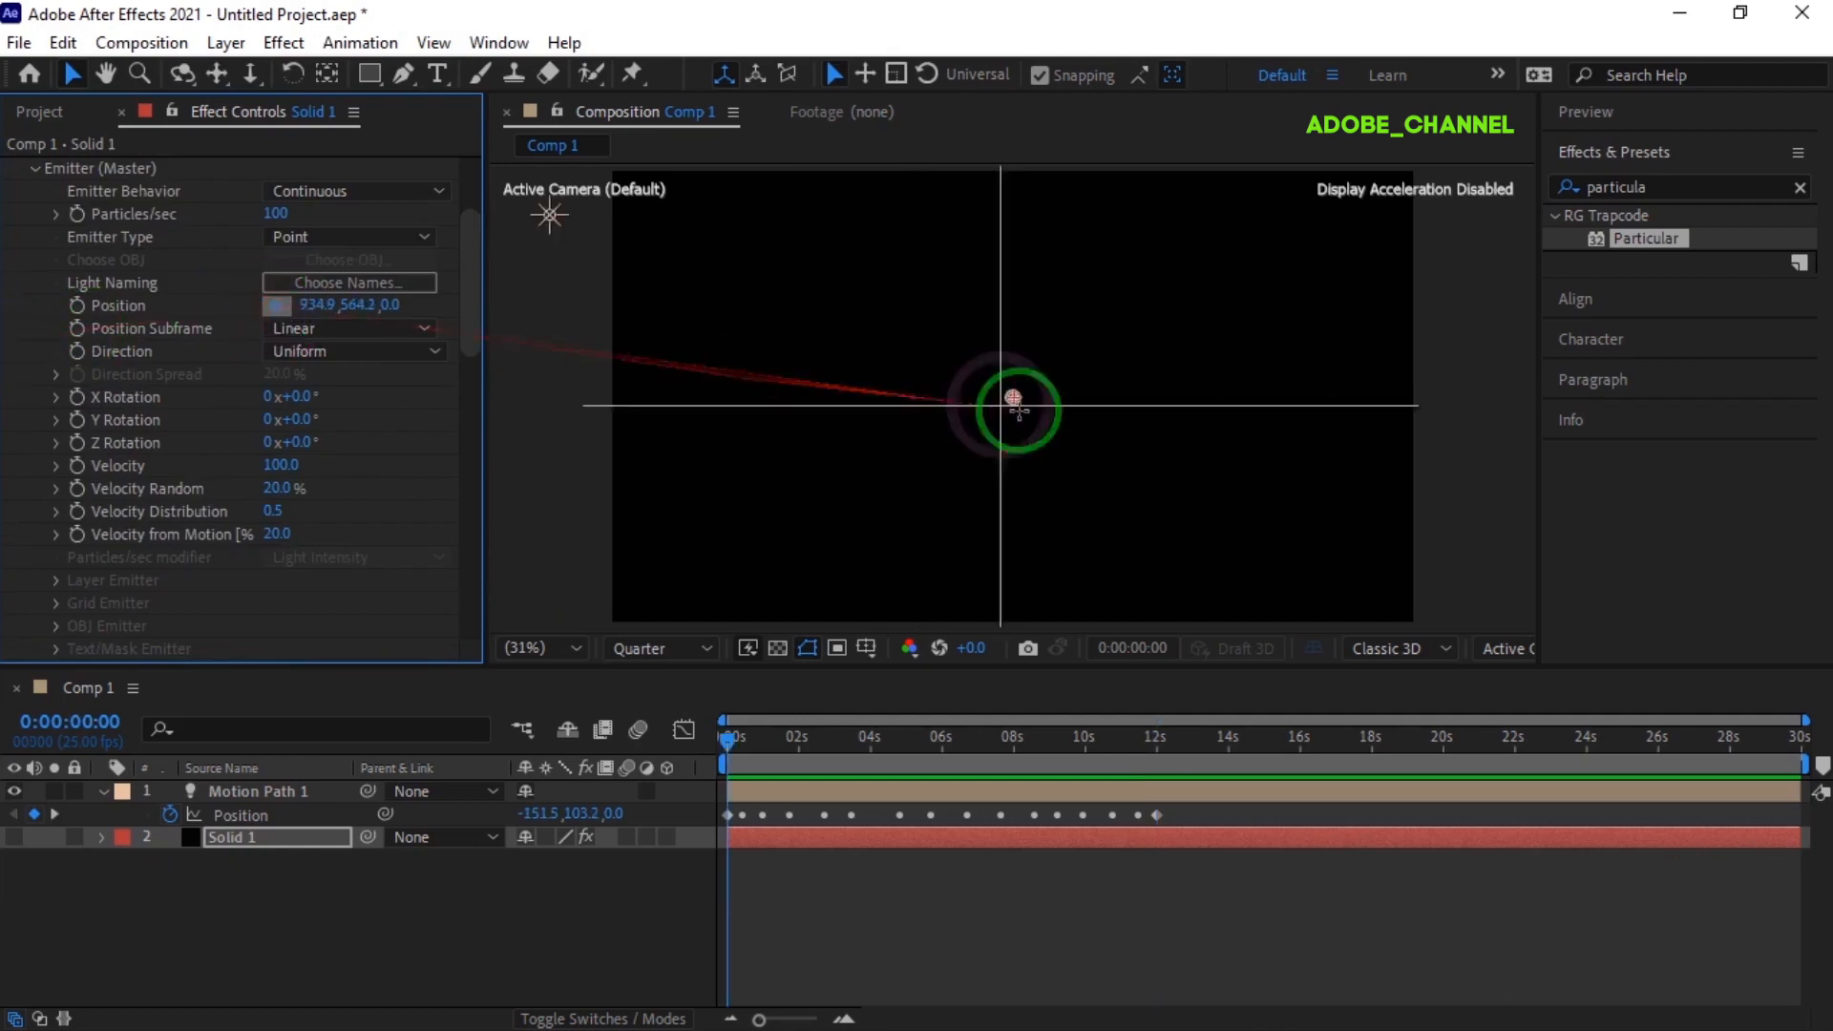
{"action": "left_click_drag", "start_coordinate": [1014, 395], "coordinate": [549, 212]}
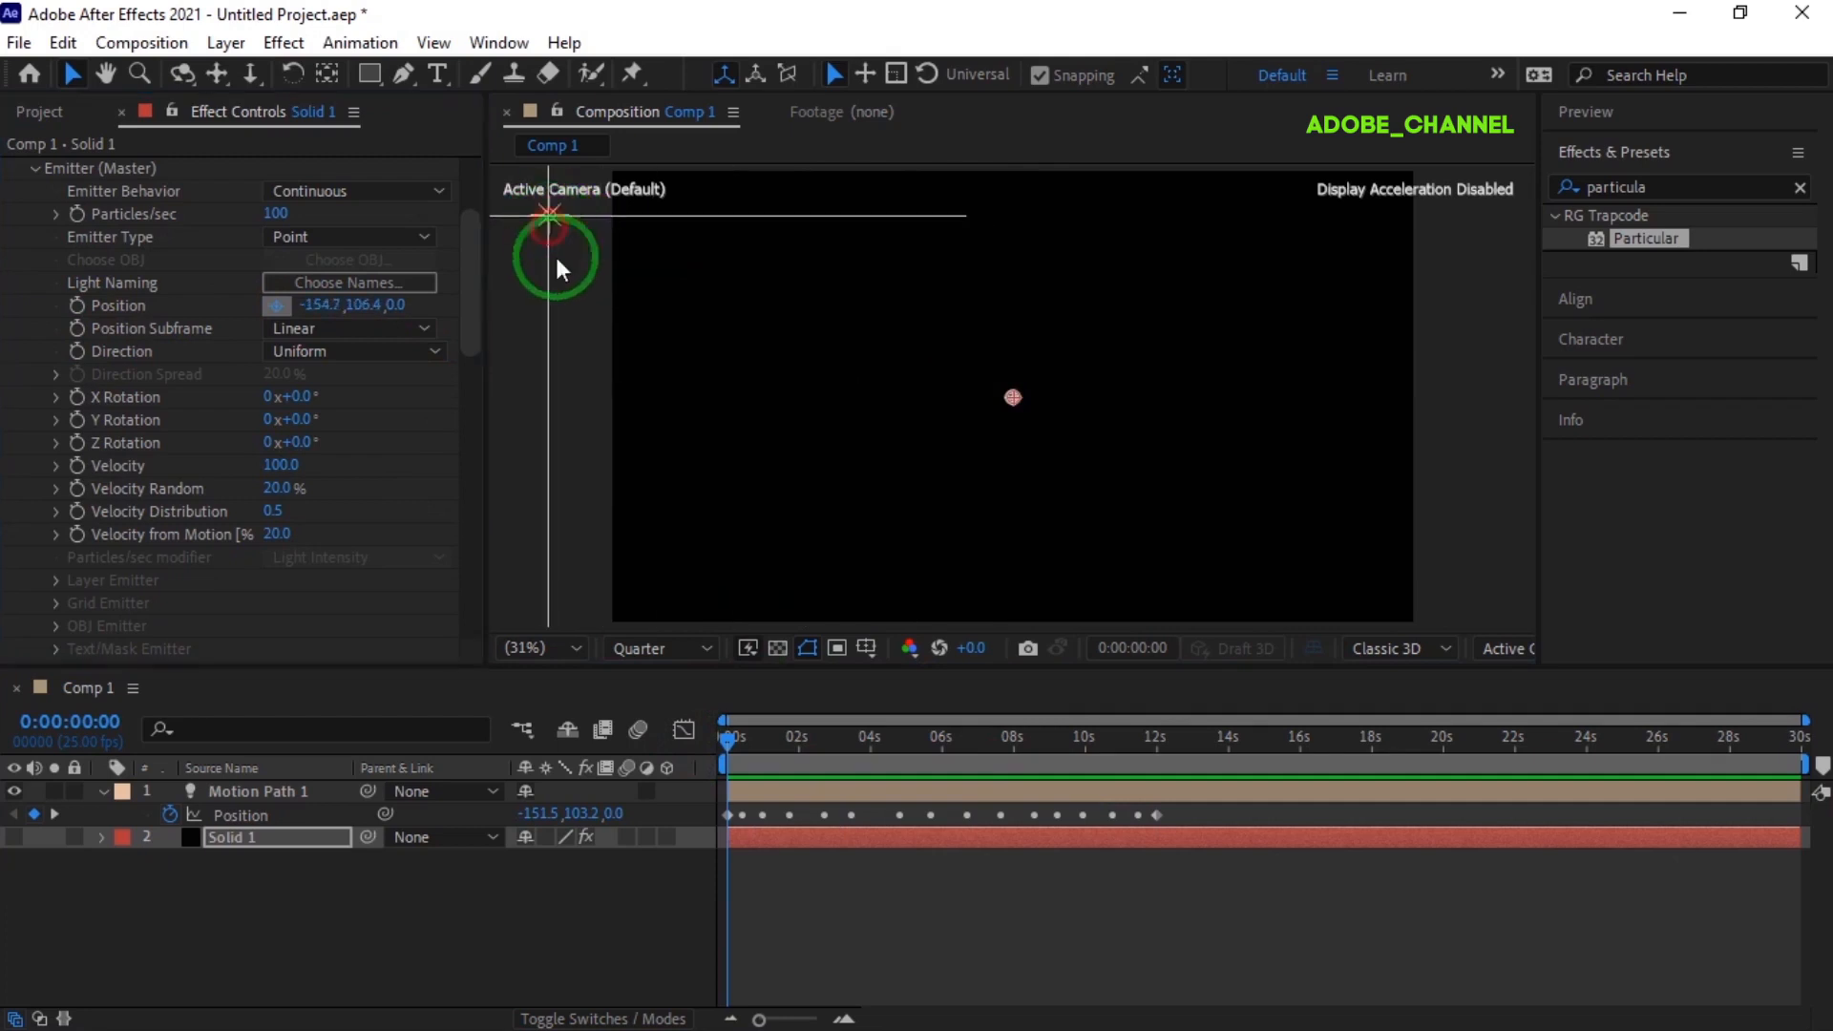
{"action": "left_click", "coordinate": [451, 413]}
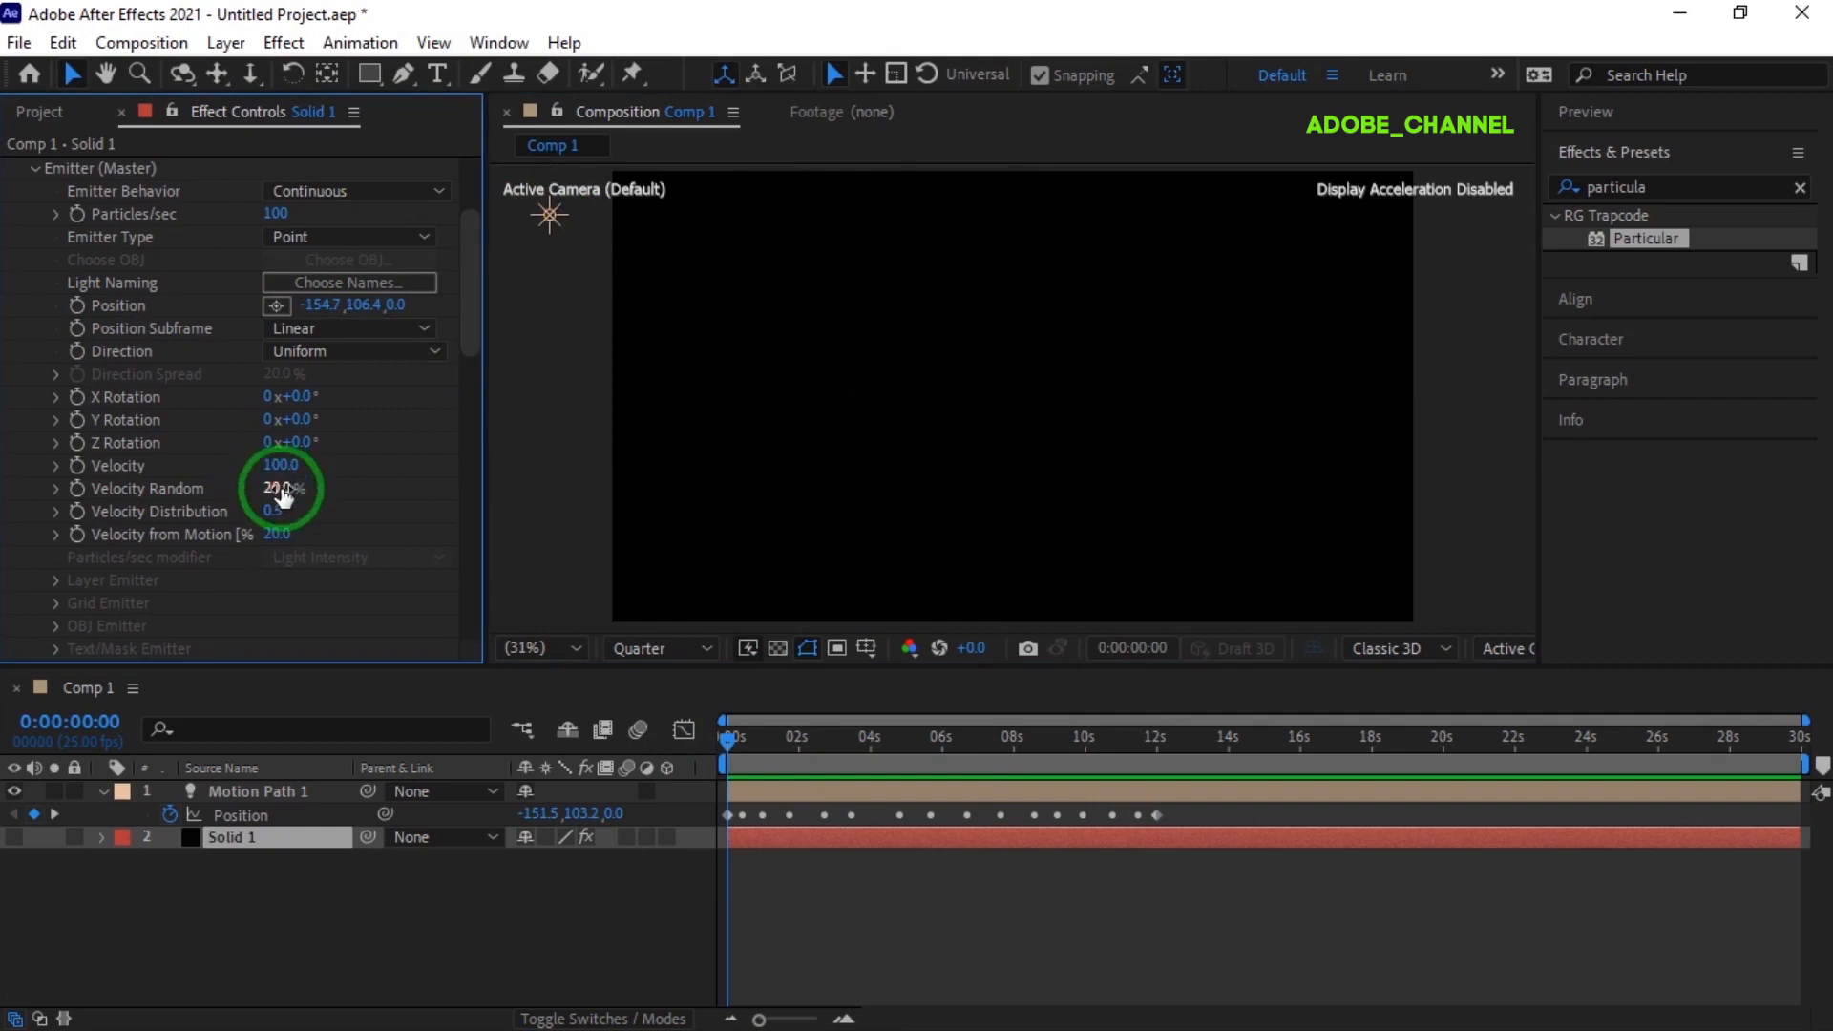
Change the Emitter Type to Sphere and the Emitter Size mode to XYZ Individual
{"action": "left_click", "coordinate": [409, 235]}
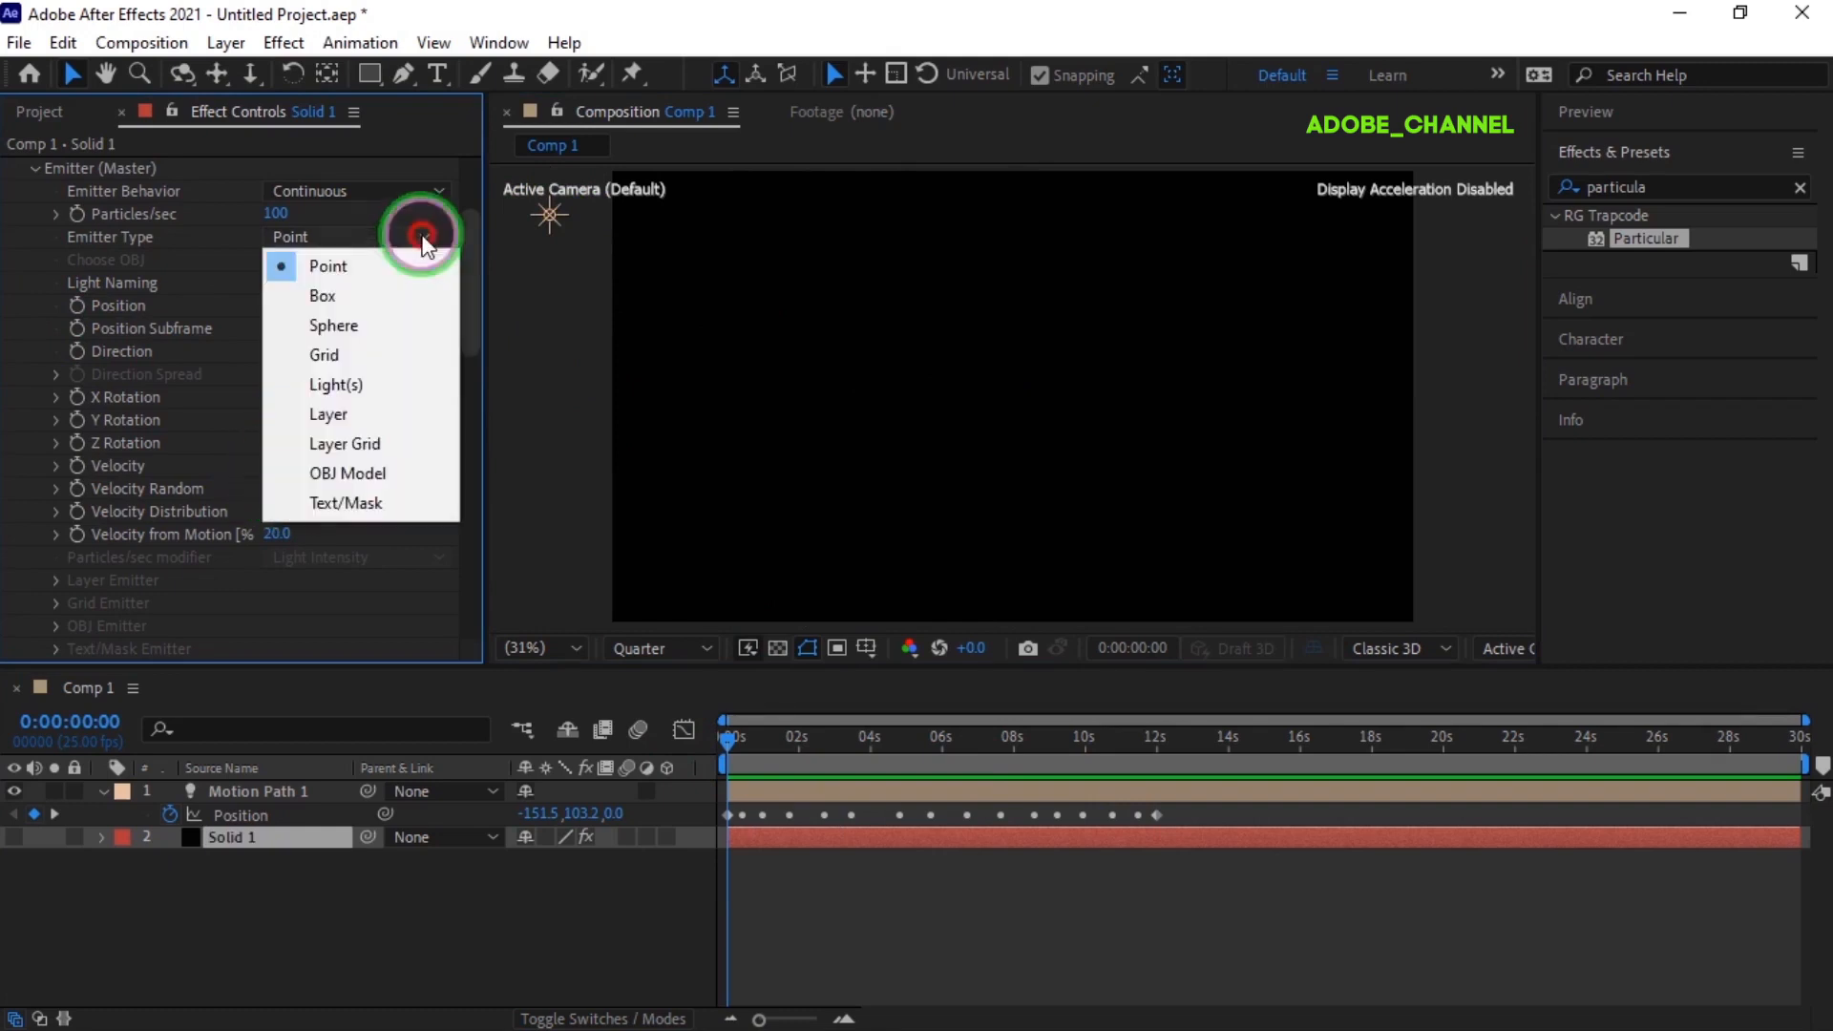
{"action": "left_click", "coordinate": [362, 327]}
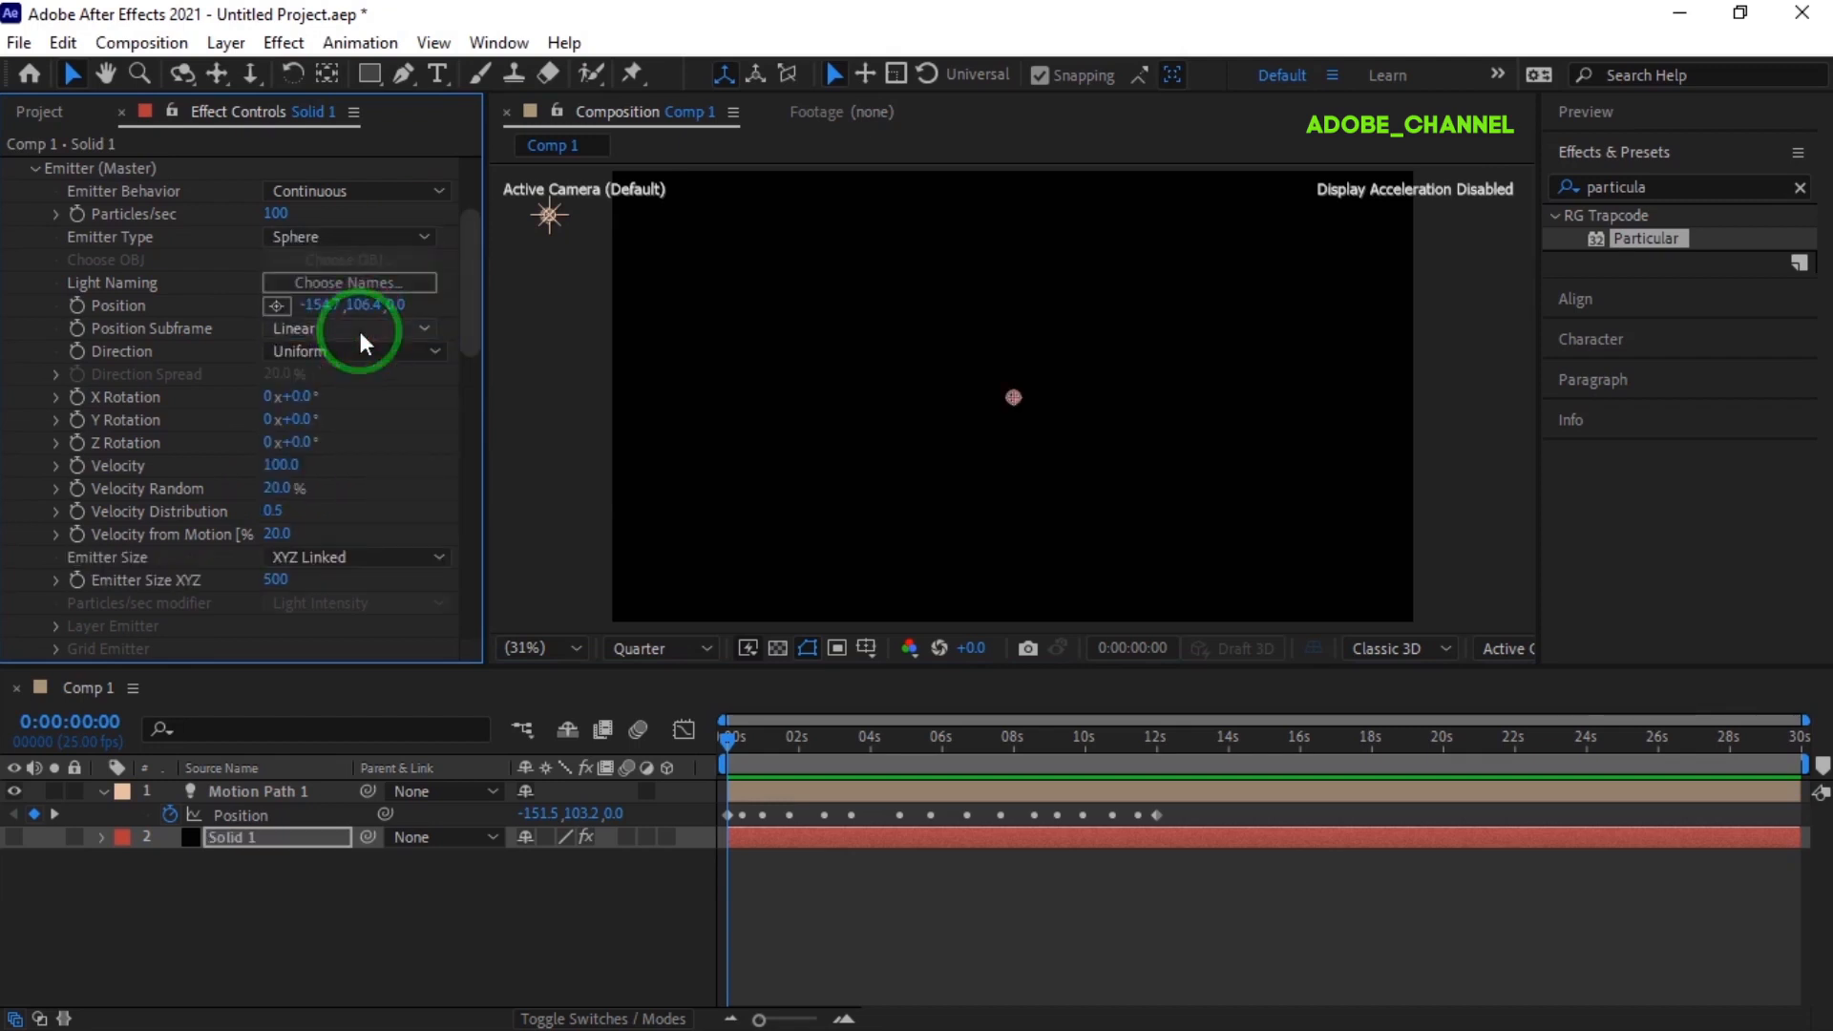
{"action": "left_click", "coordinate": [438, 556]}
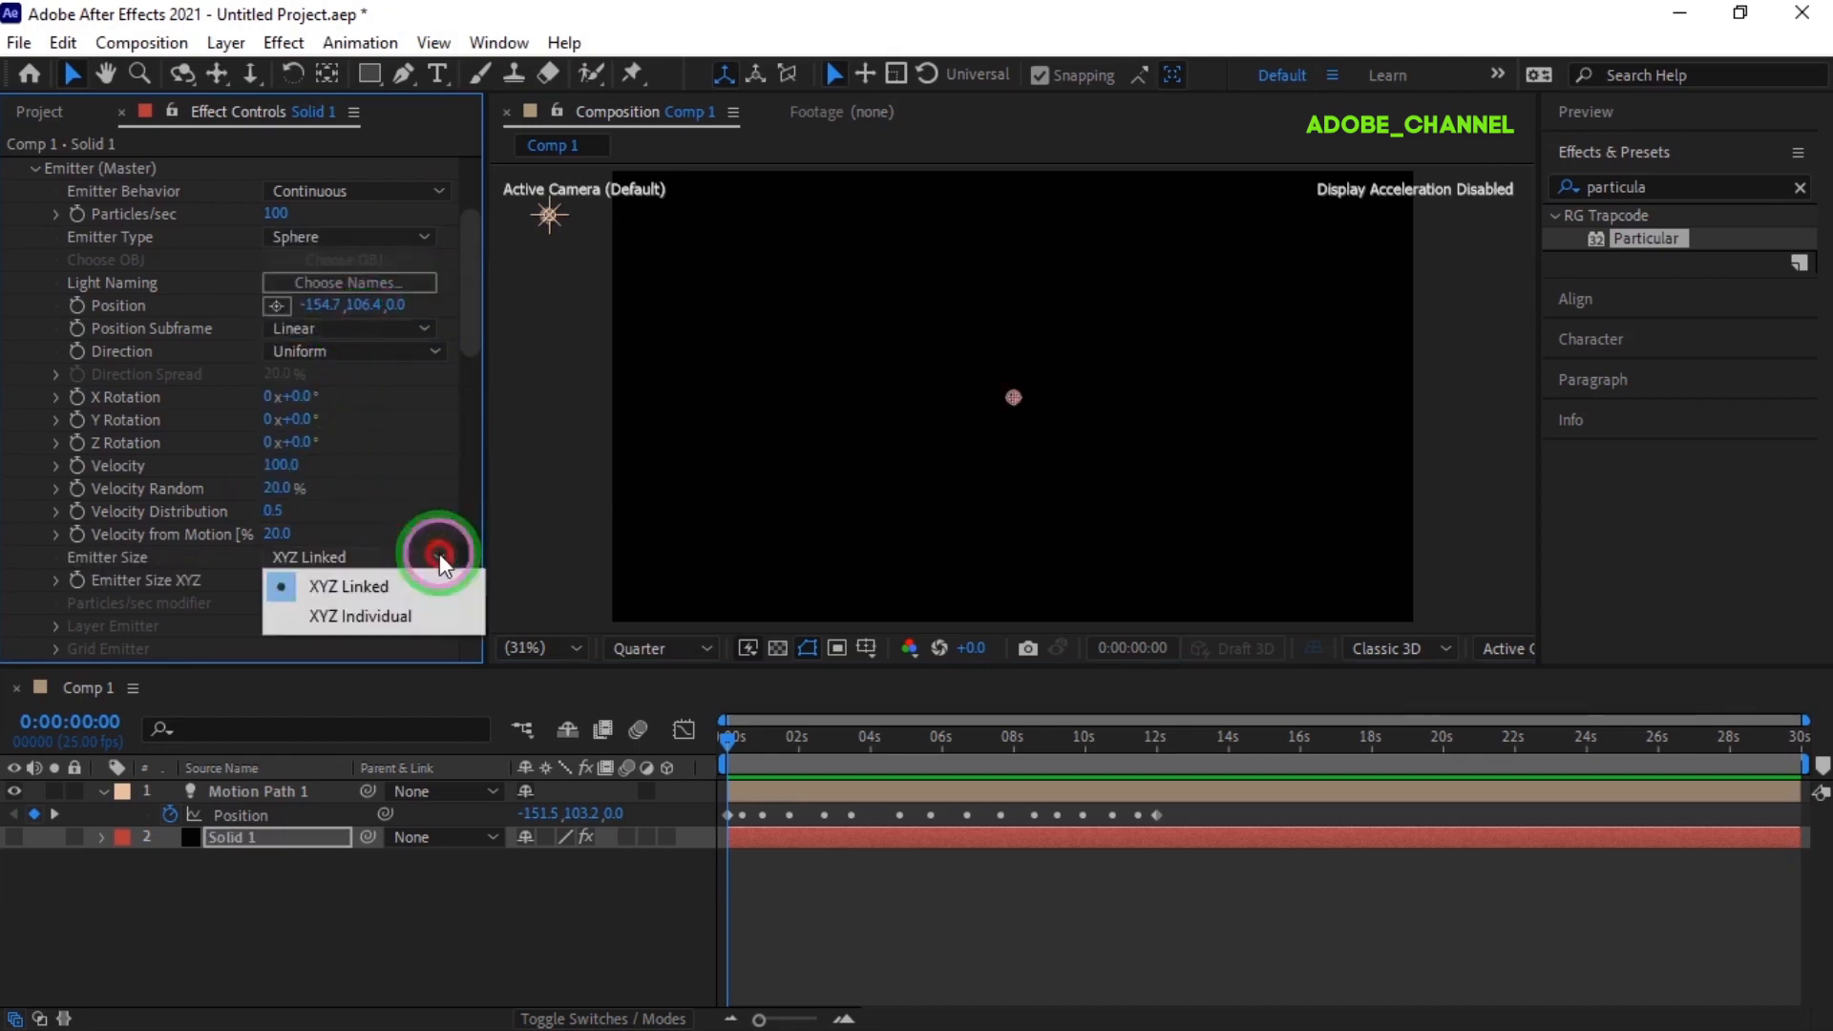
{"action": "left_click", "coordinate": [410, 617]}
Set the sphere emitter's Emitter Size X, Y and Z to 100 each
{"action": "left_click", "coordinate": [277, 579]}
{"action": "type", "text": "100"}
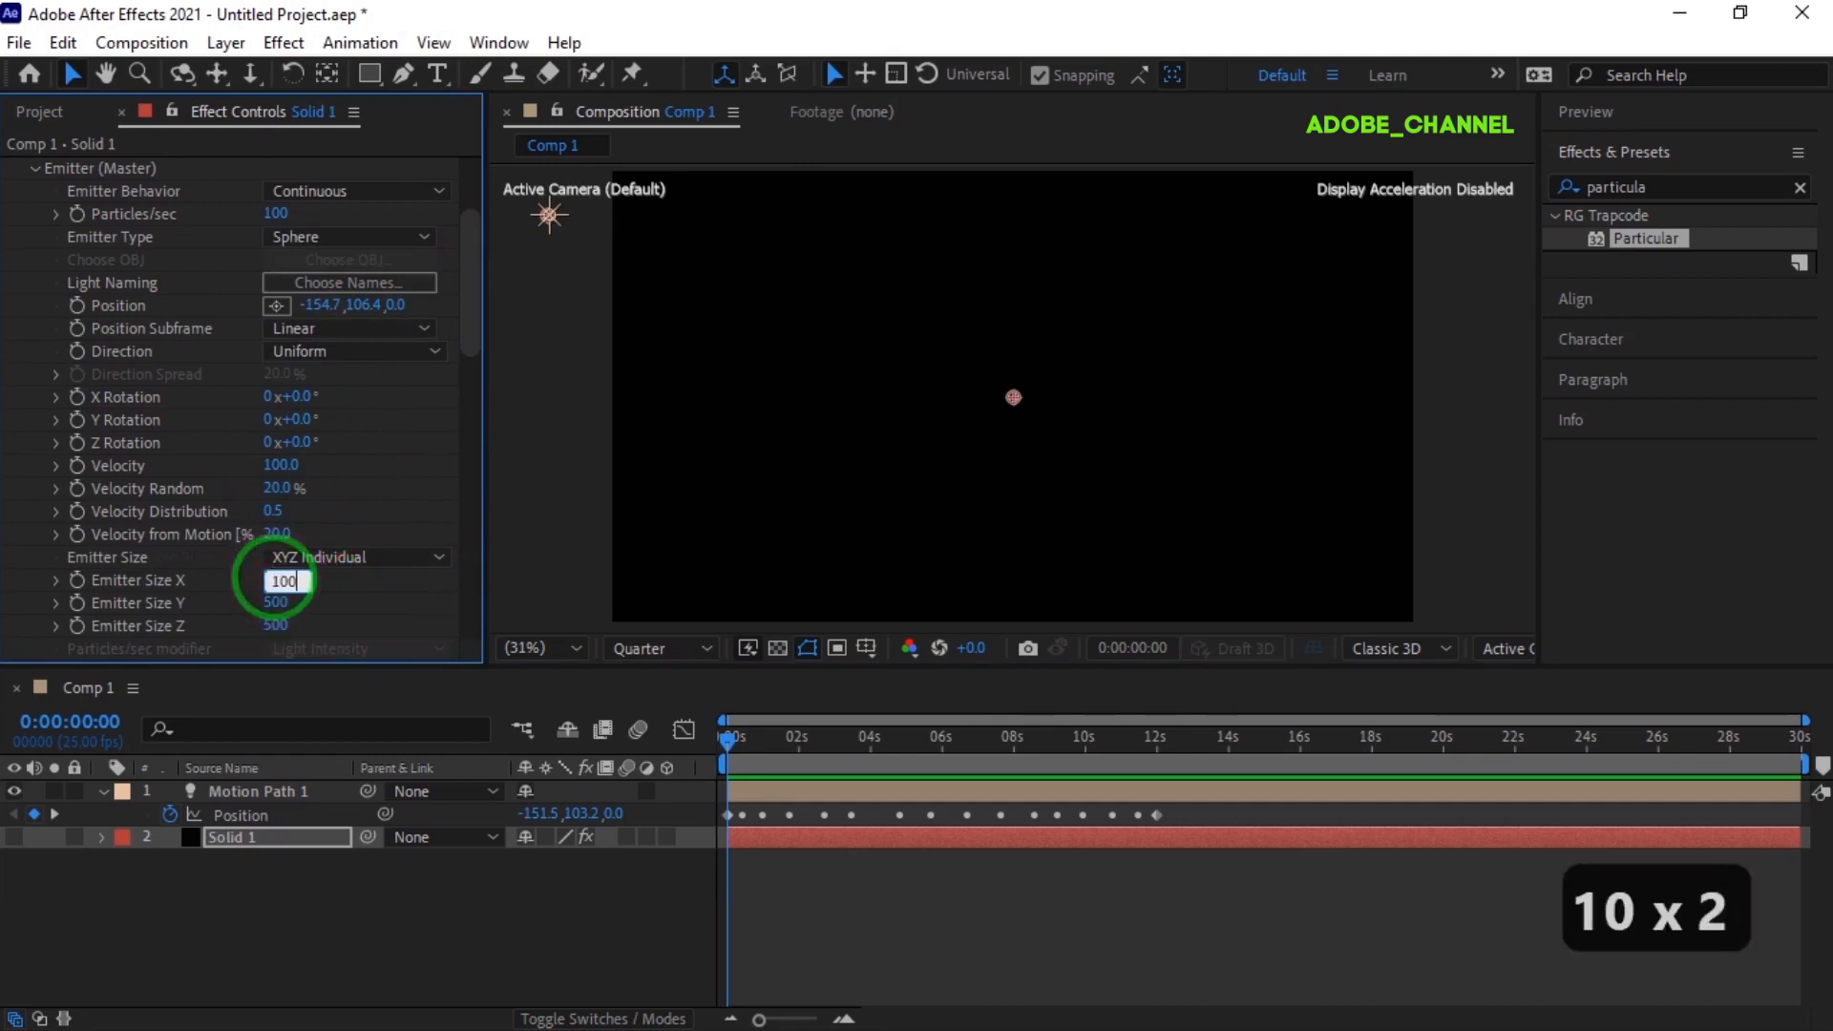
{"action": "key", "text": "Return"}
{"action": "left_click", "coordinate": [277, 602]}
{"action": "type", "text": "100"}
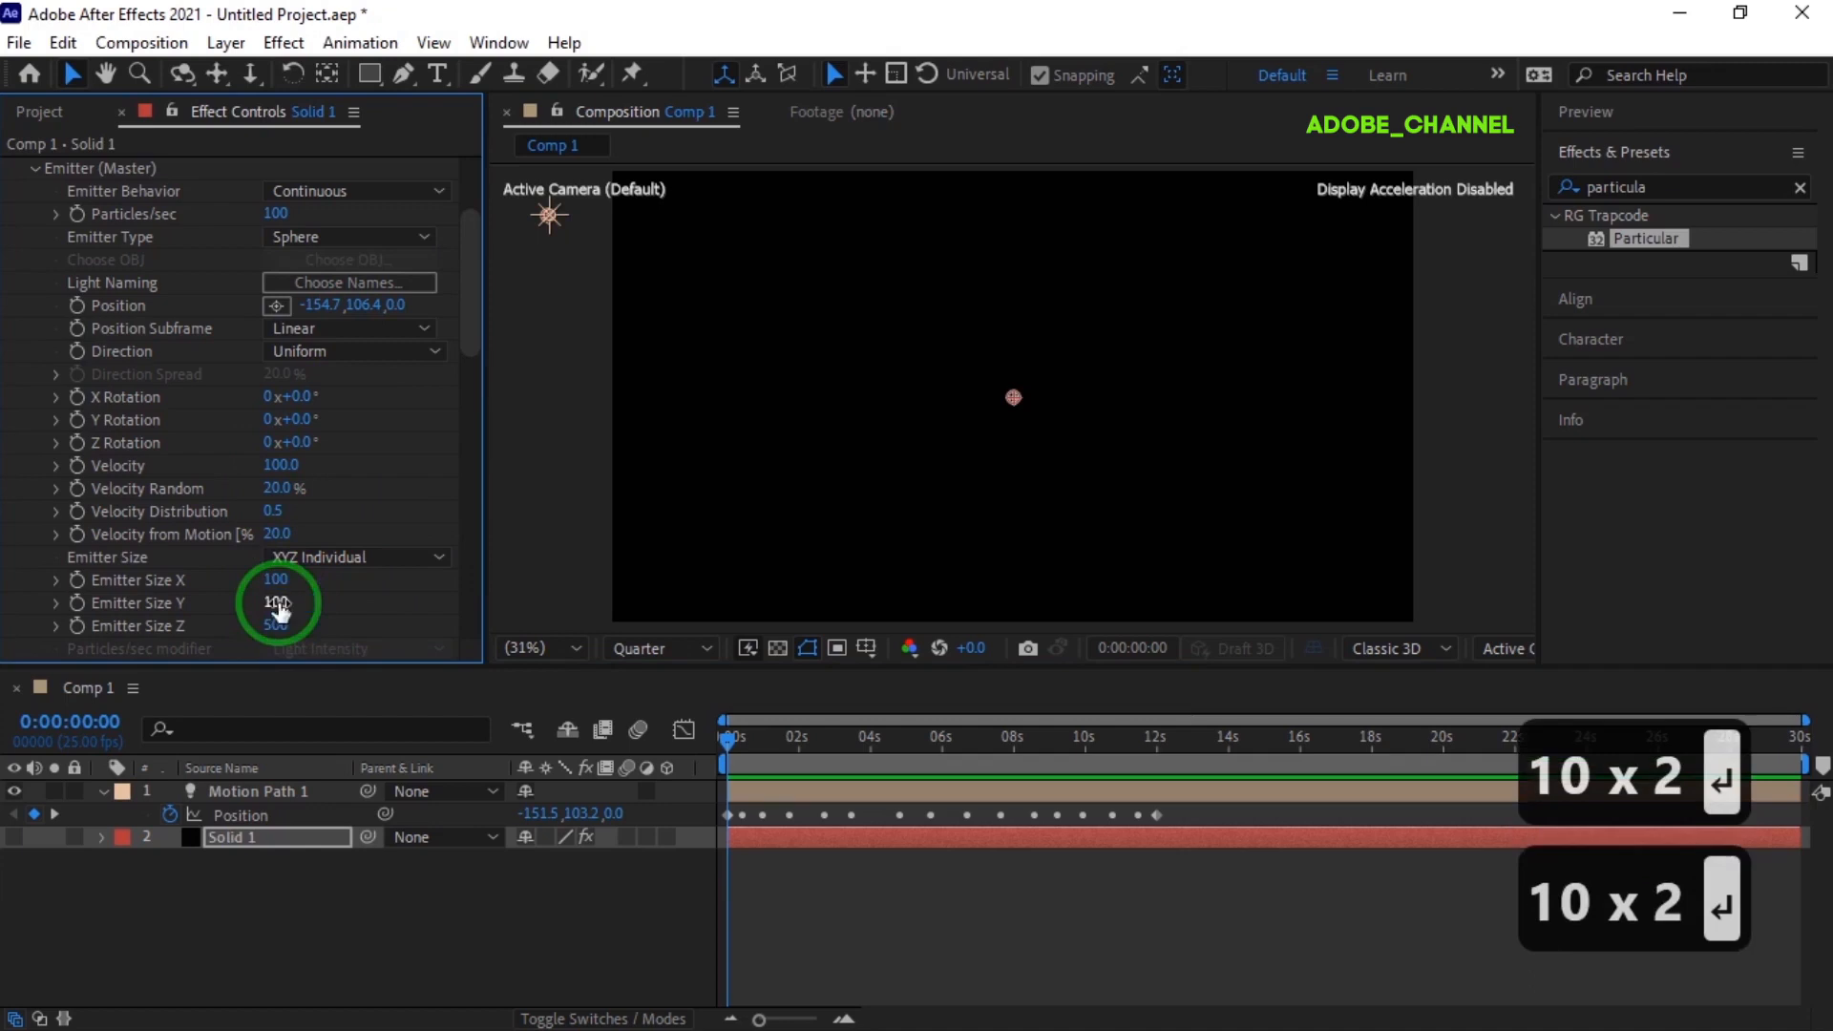
{"action": "key", "text": "Return"}
{"action": "left_click", "coordinate": [276, 626]}
{"action": "type", "text": "100"}
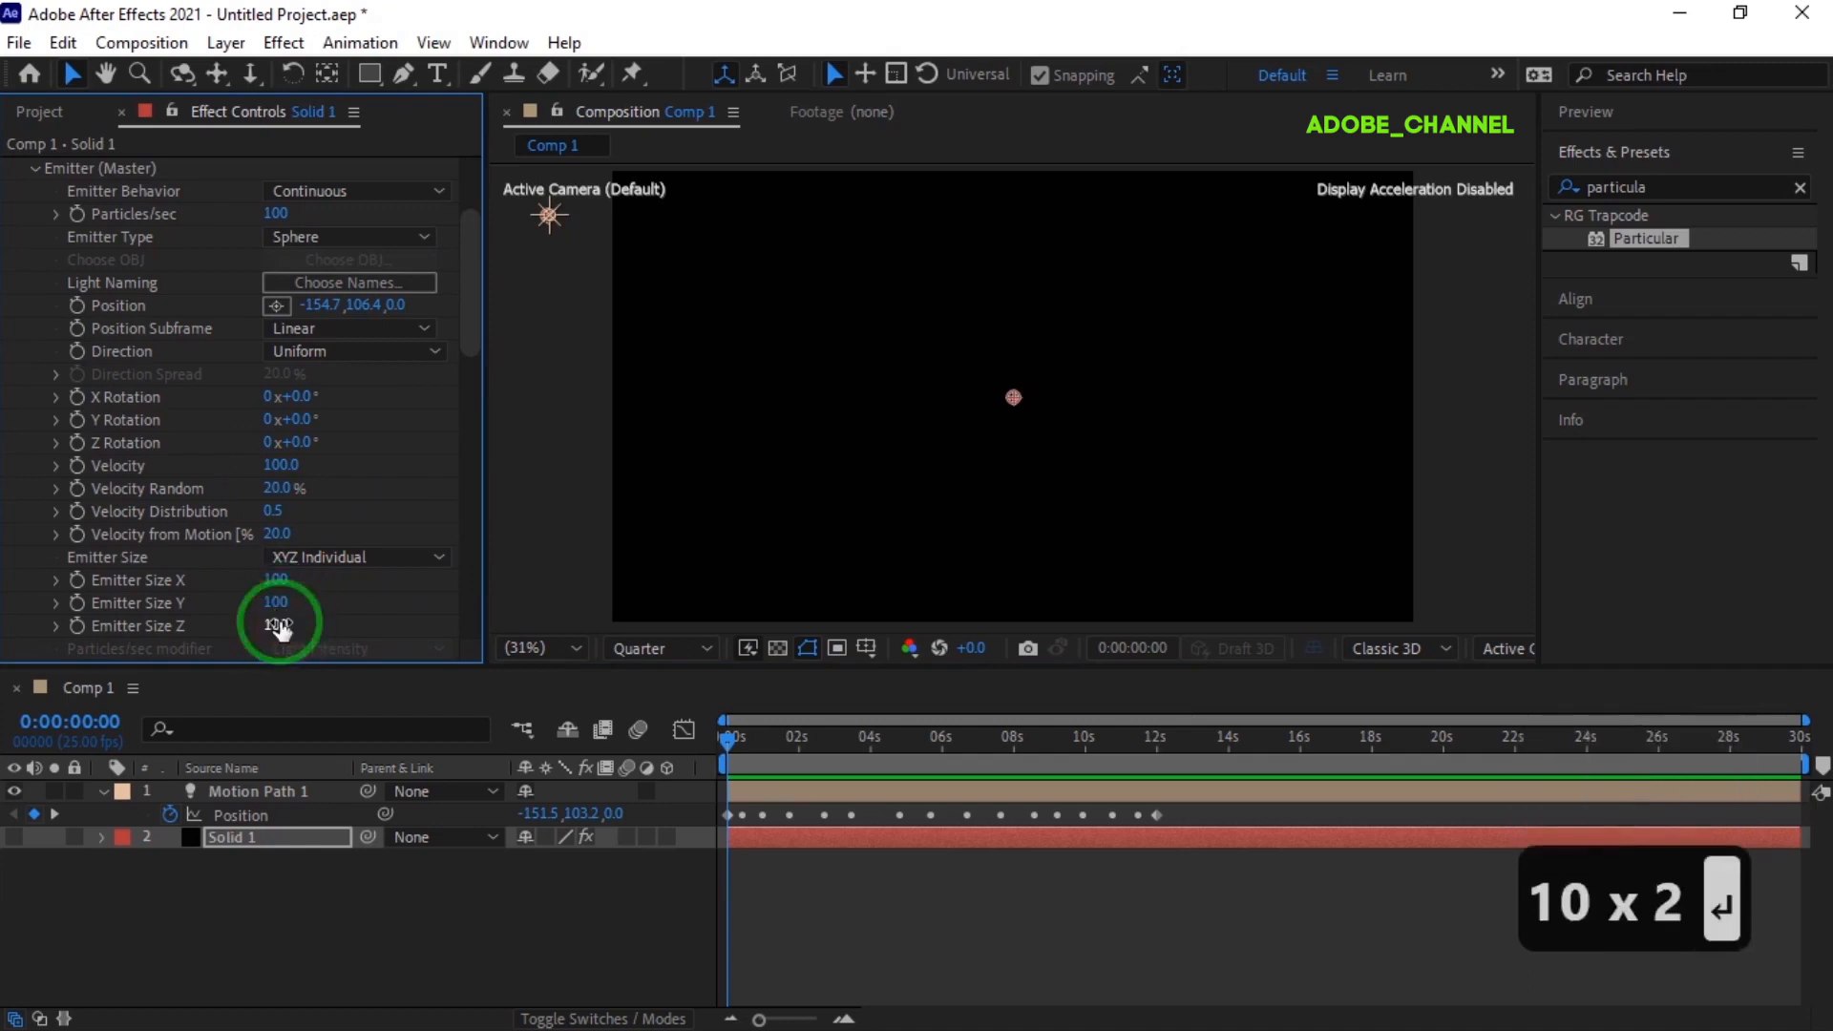
Set the emitter's Particles/sec to 2
{"action": "left_click", "coordinate": [276, 214]}
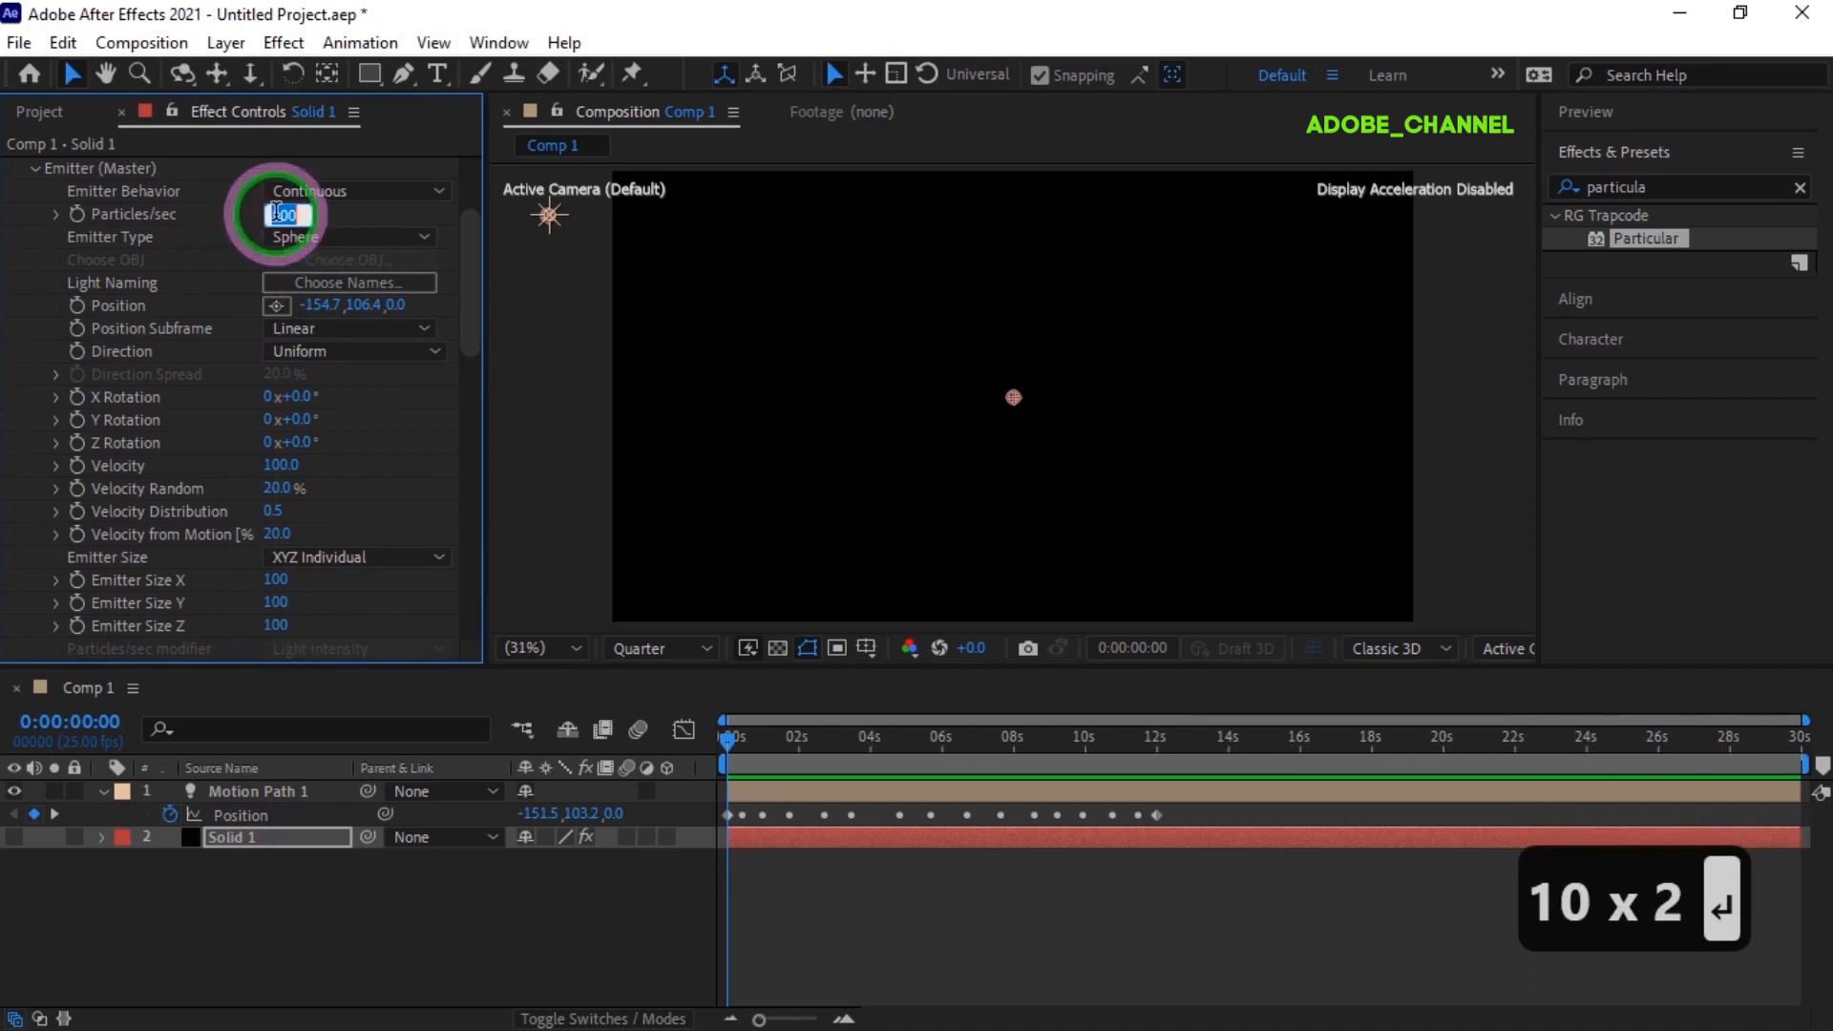
{"action": "type", "text": "2"}
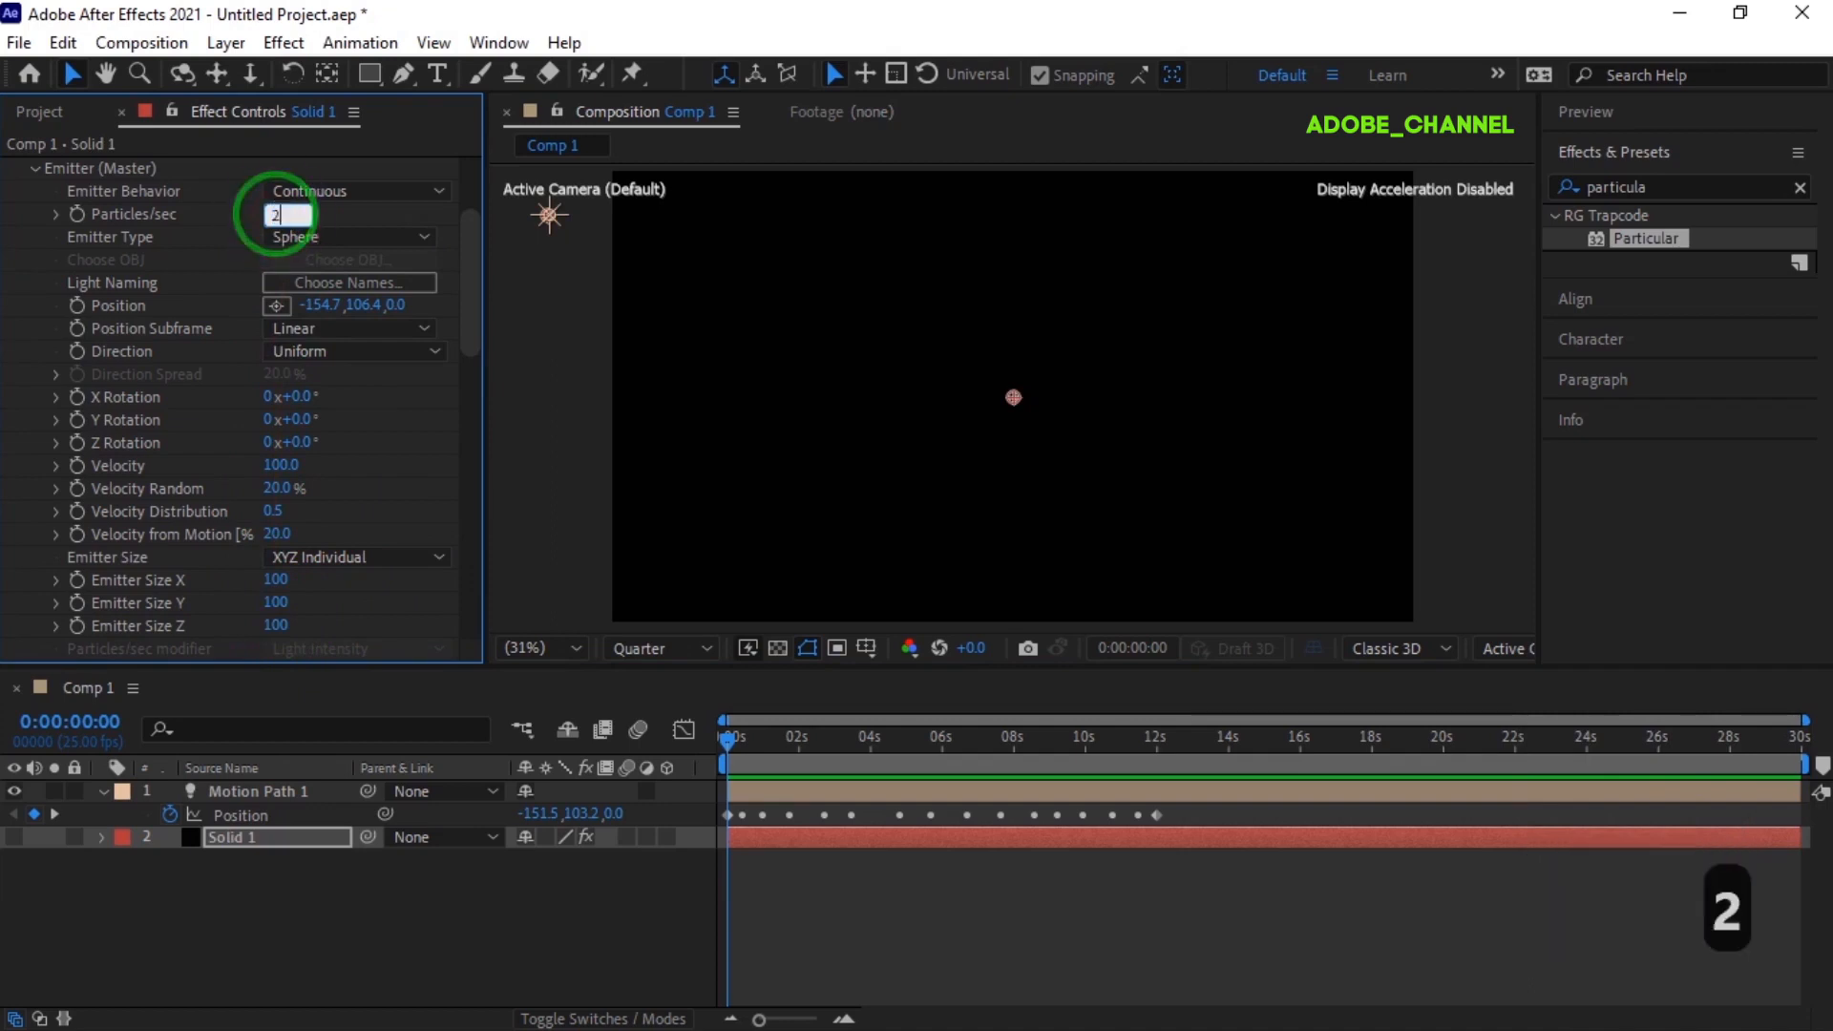
{"action": "key", "text": "Return"}
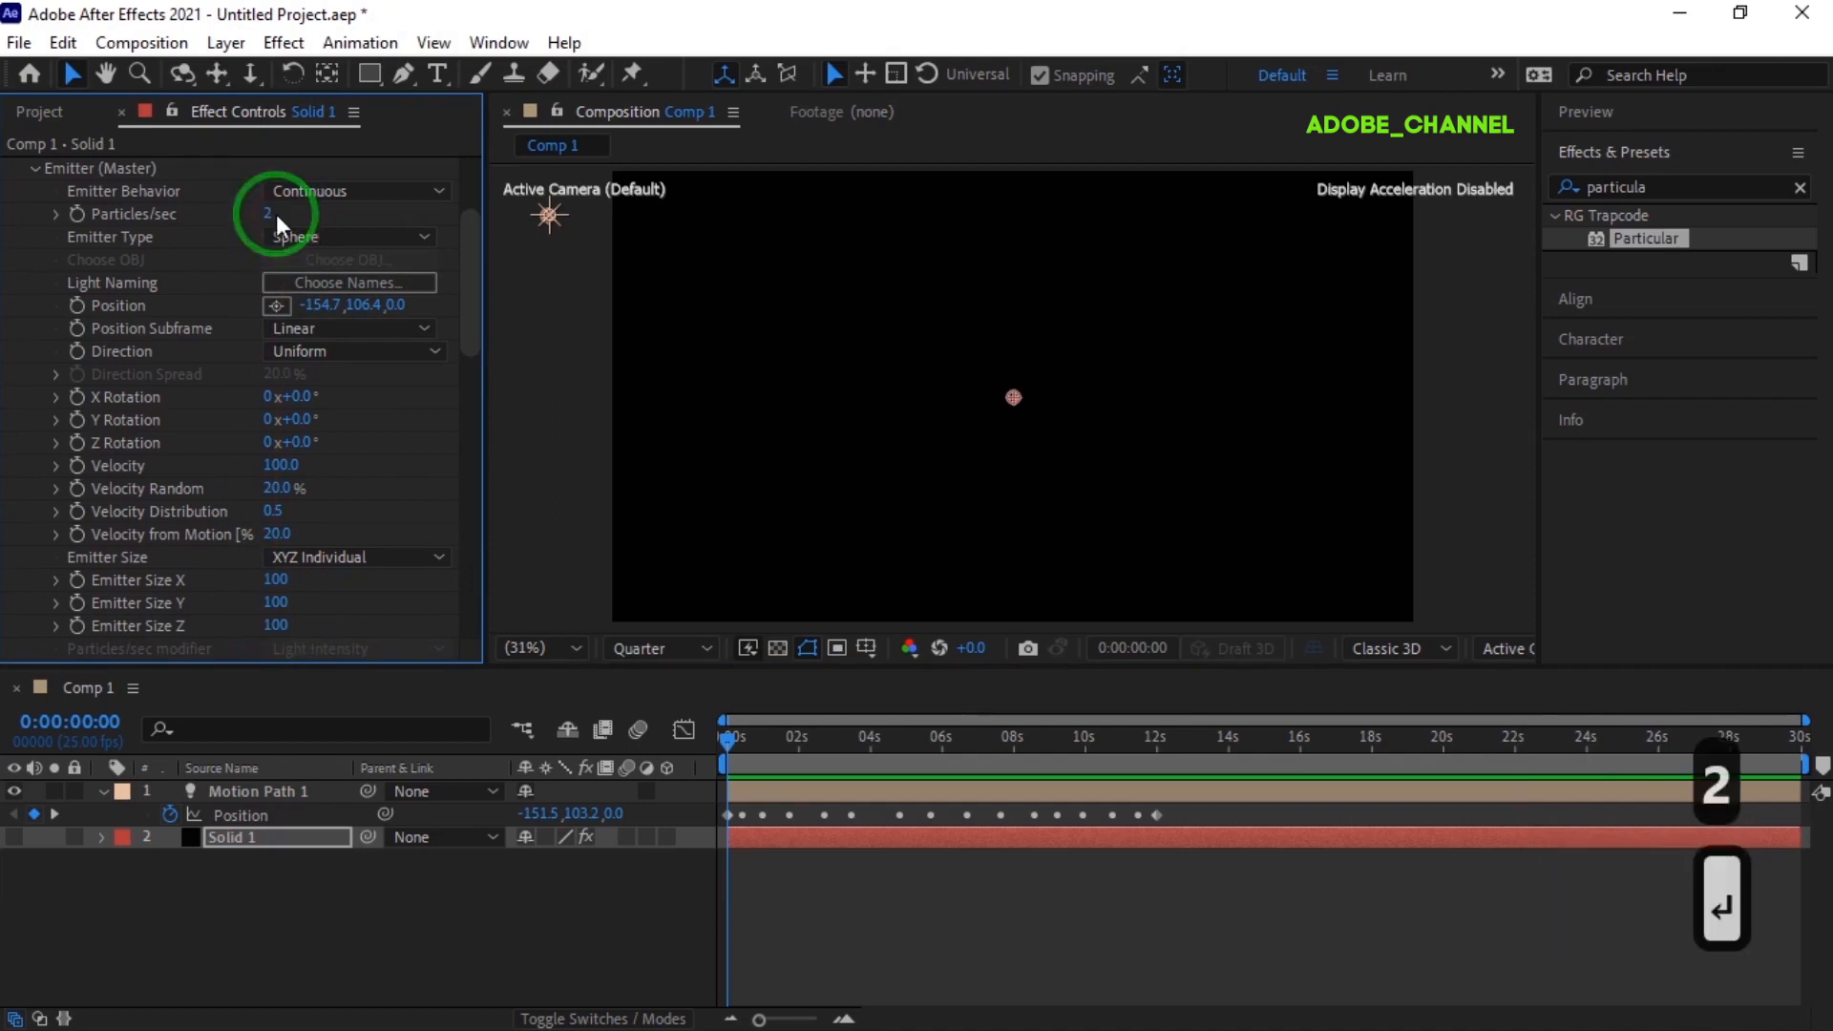
Set the particle Life to 15 seconds in the Particle (Master) settings
{"action": "scroll", "coordinate": [69, 317], "scroll_direction": "down", "scroll_amount": 10}
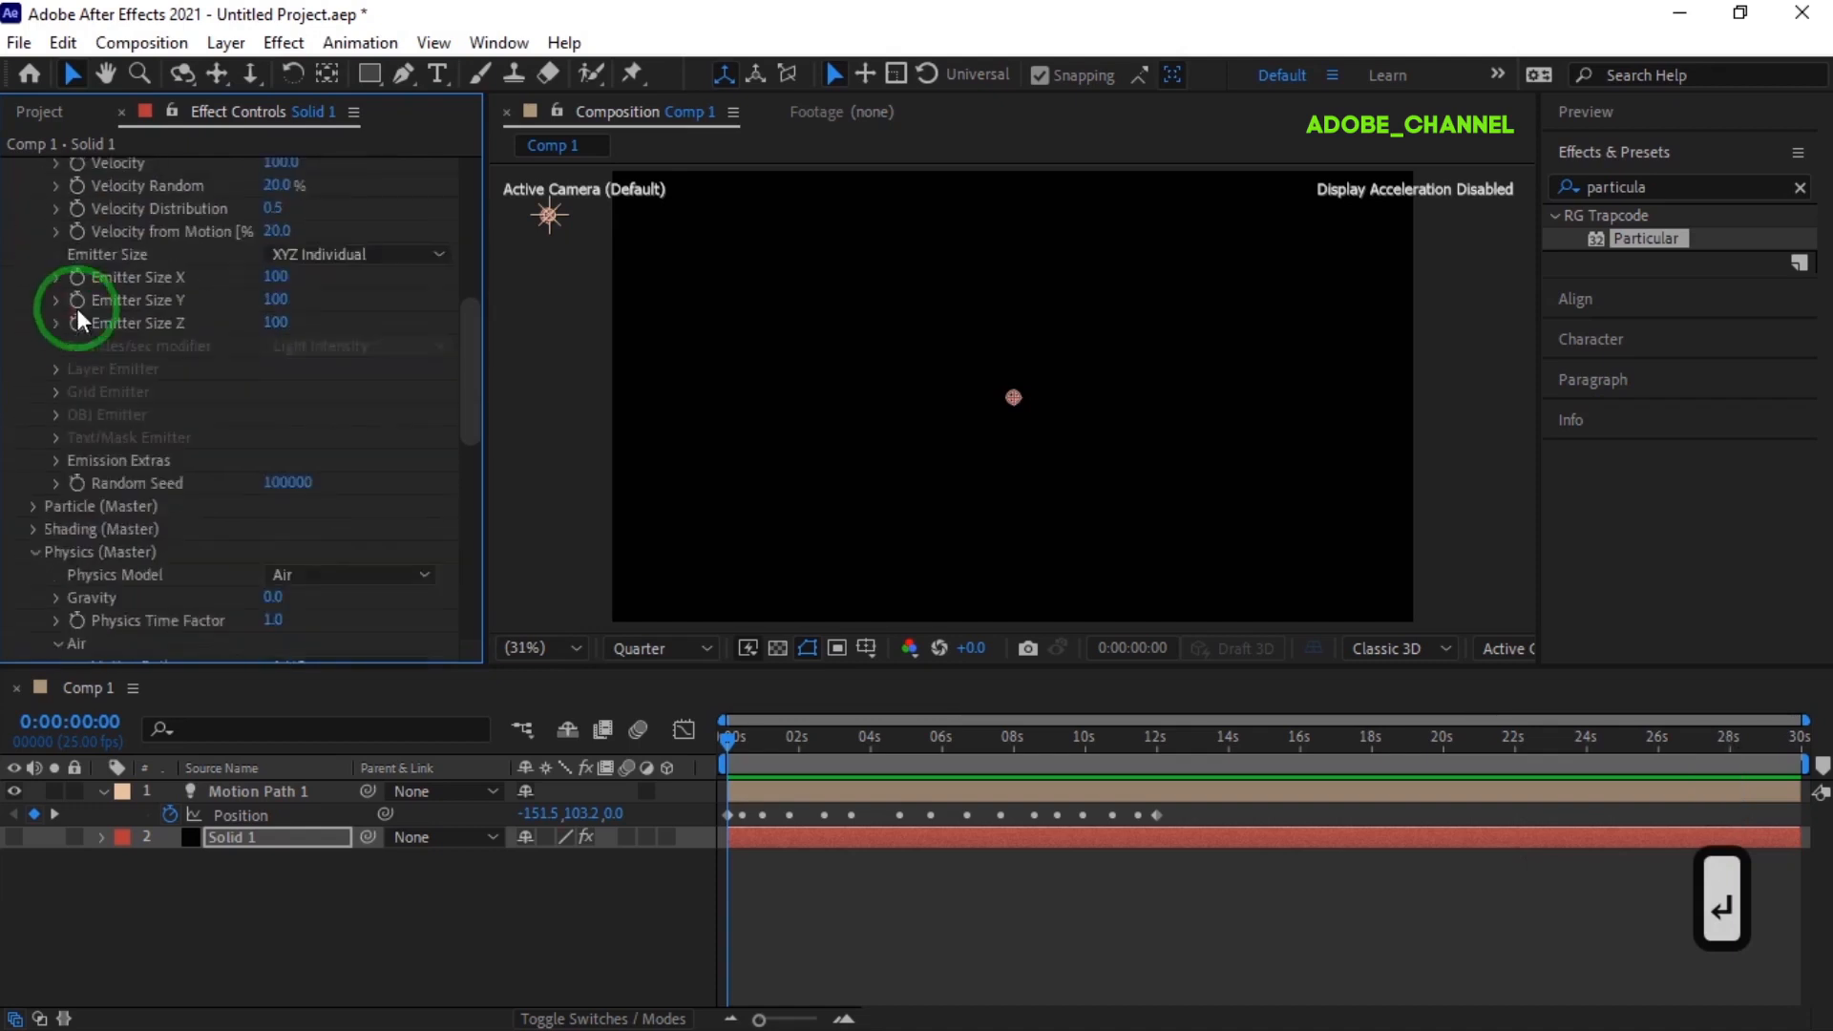
{"action": "left_click", "coordinate": [32, 323]}
{"action": "scroll", "coordinate": [197, 242], "scroll_direction": "down", "scroll_amount": 3}
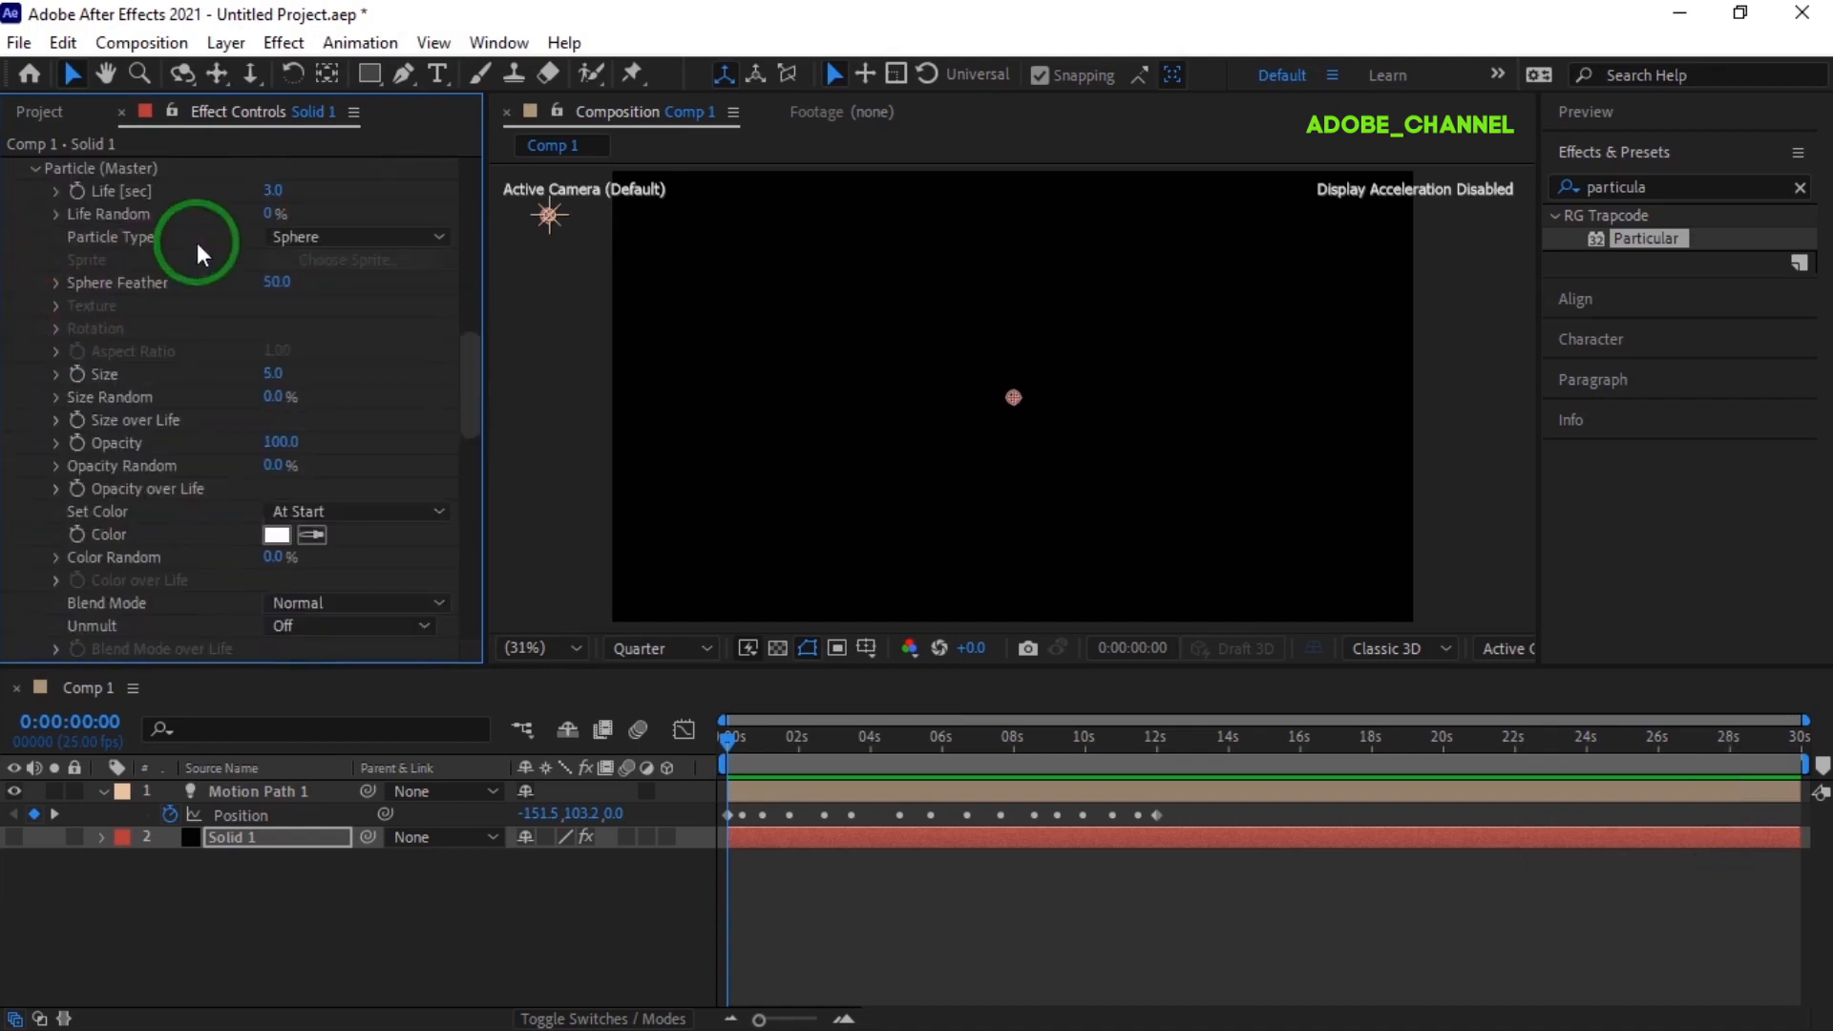
{"action": "left_click", "coordinate": [274, 191]}
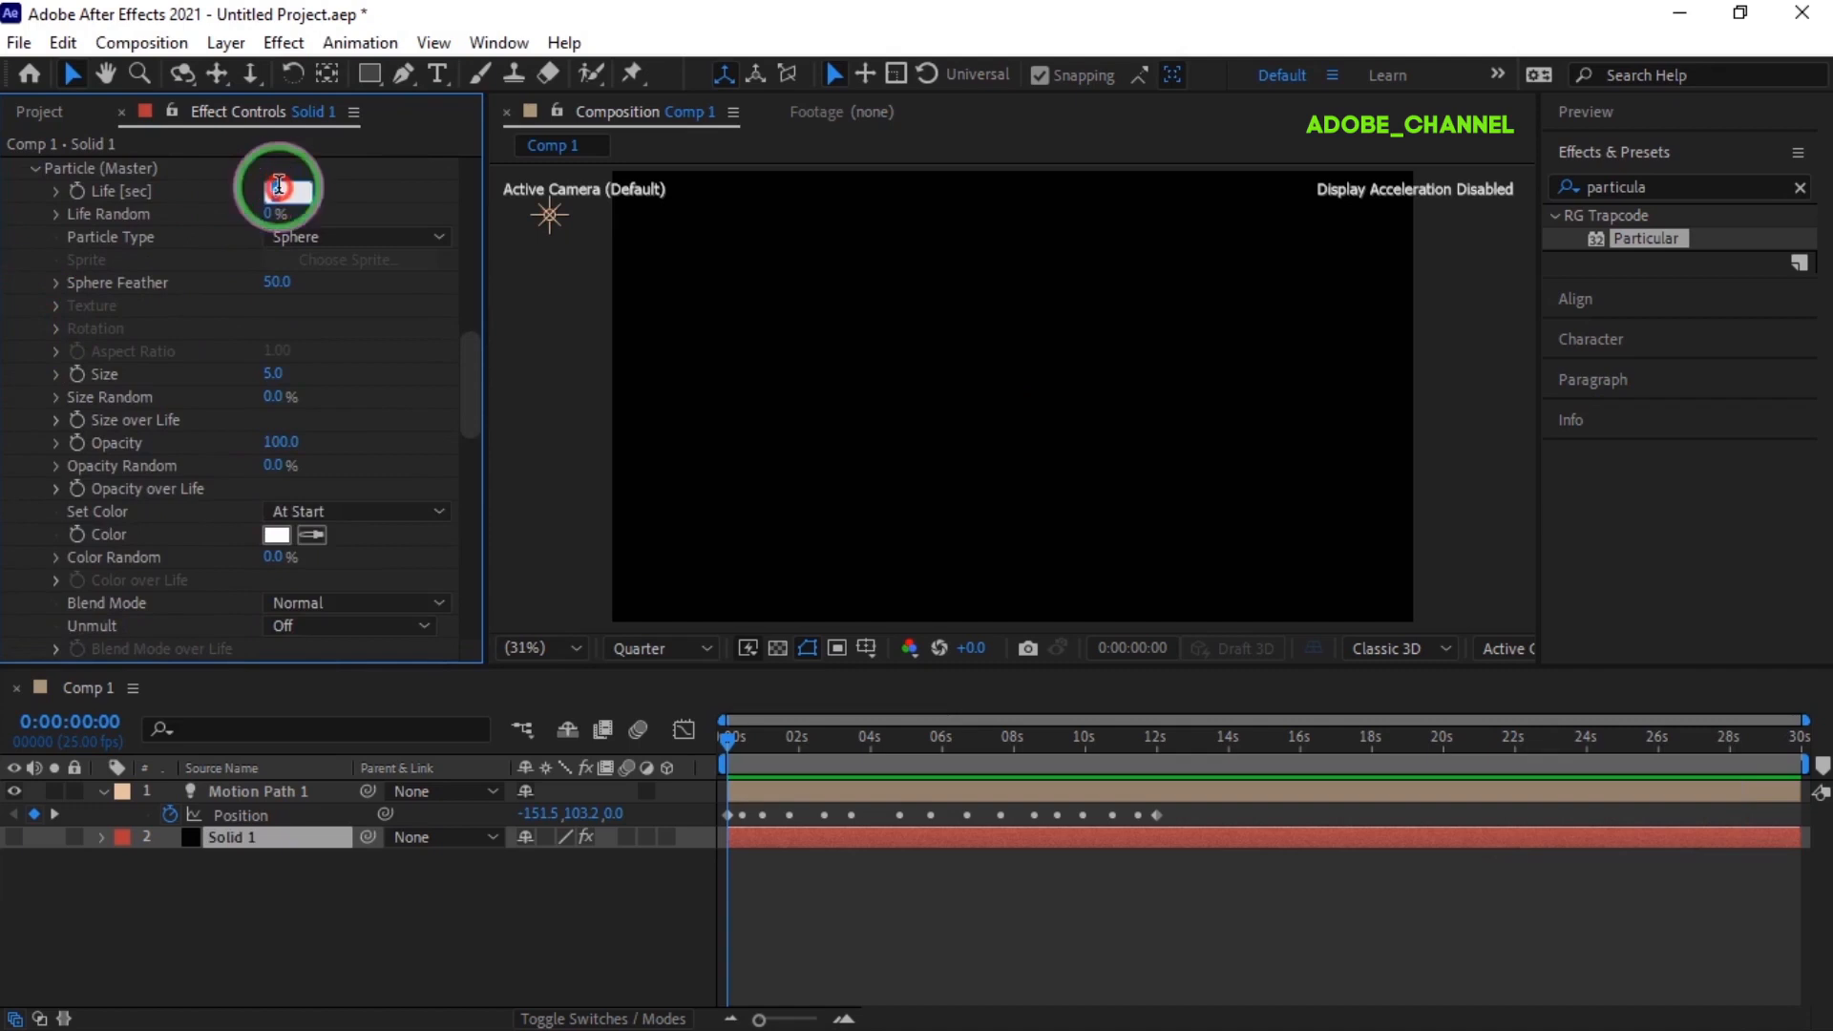
{"action": "type", "text": "15"}
{"action": "key", "text": "Return"}
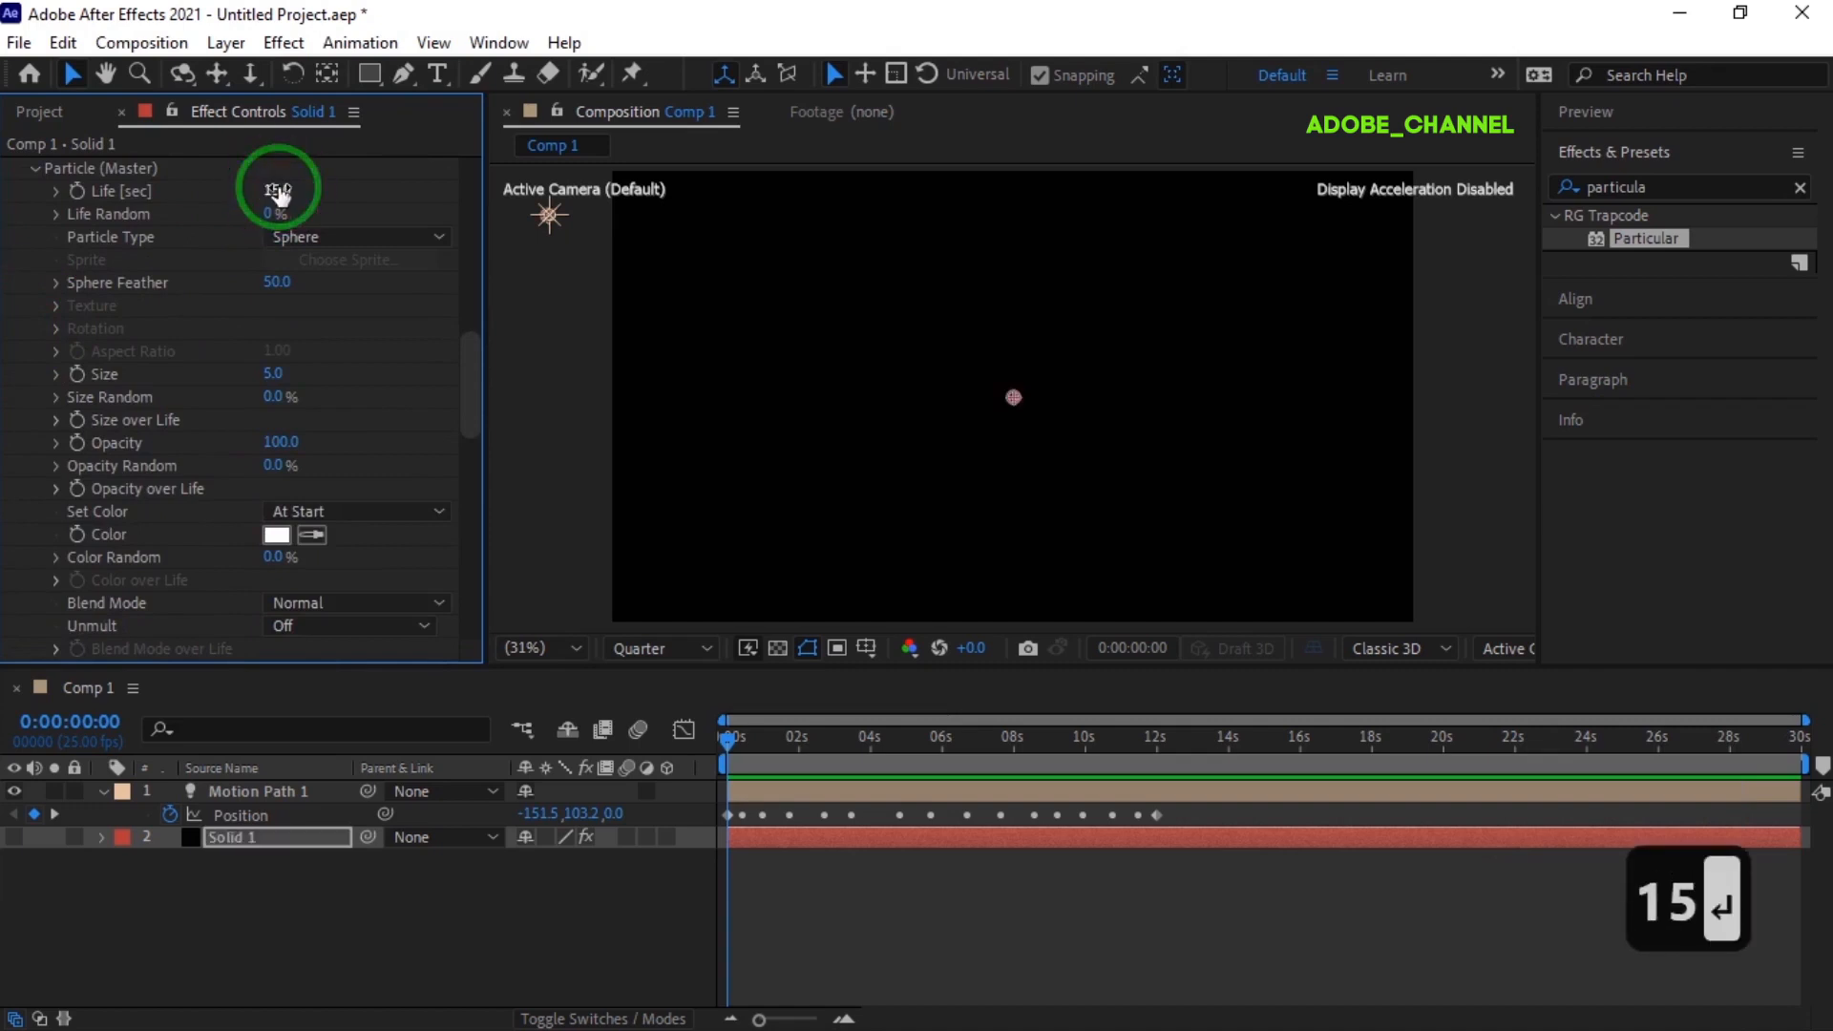
Set the particle Size to 50 and Size Random to 50%
{"action": "left_click", "coordinate": [273, 372]}
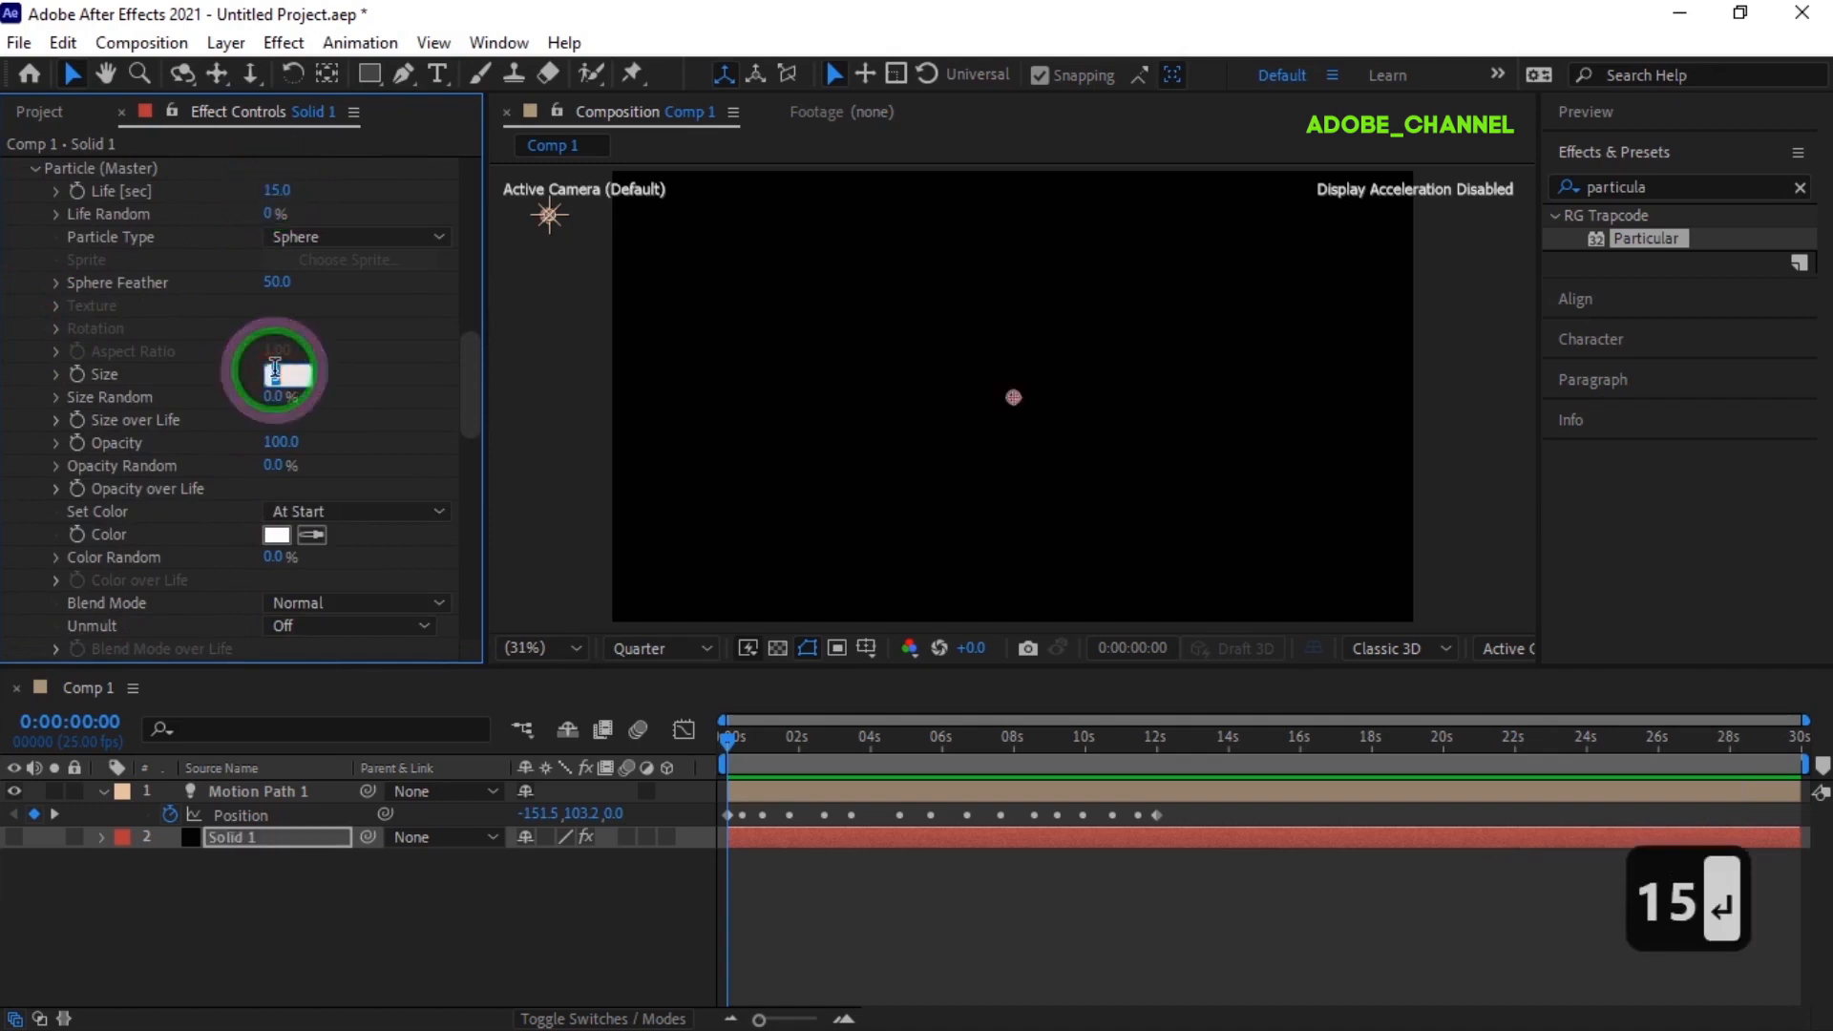
{"action": "type", "text": "50"}
{"action": "key", "text": "Return"}
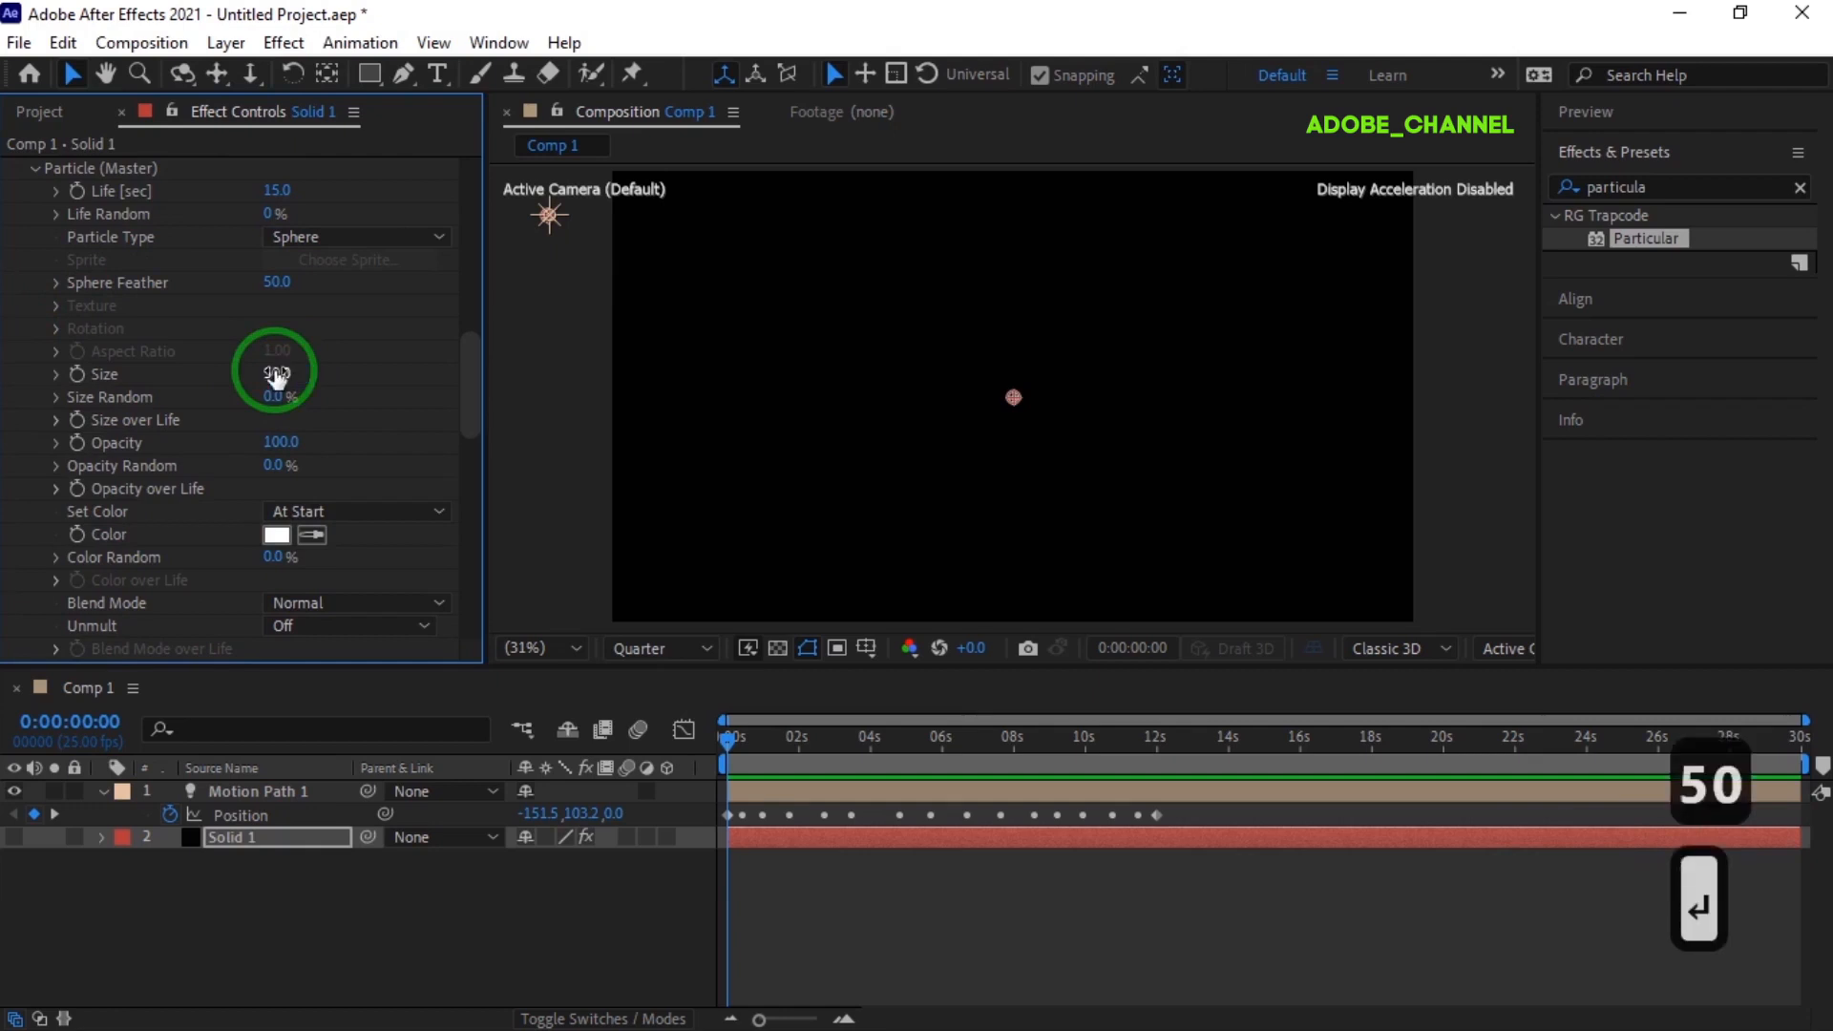
{"action": "left_click", "coordinate": [275, 395]}
{"action": "type", "text": "5"}
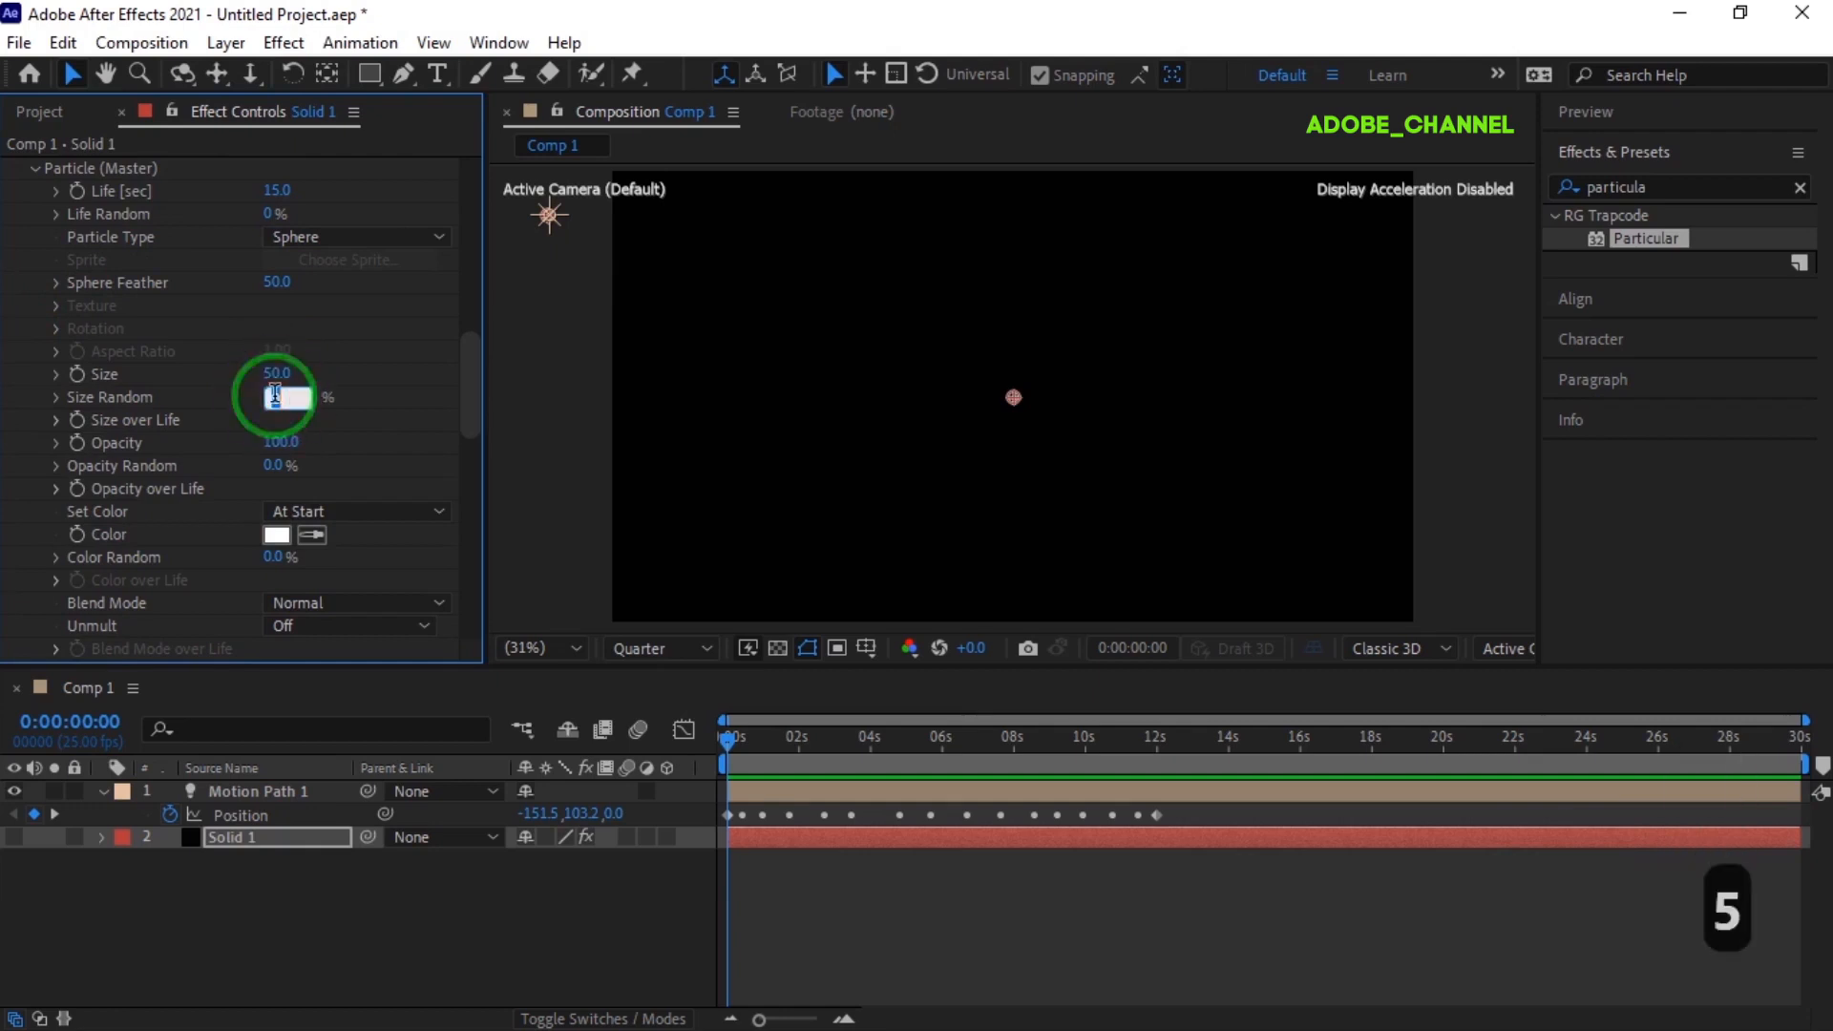
{"action": "type", "text": "0"}
{"action": "key", "text": "Return"}
Set the particle color to Random from Gradient and recolor the cyan stop of the Color over Life ramp to purple
{"action": "left_click", "coordinate": [437, 510]}
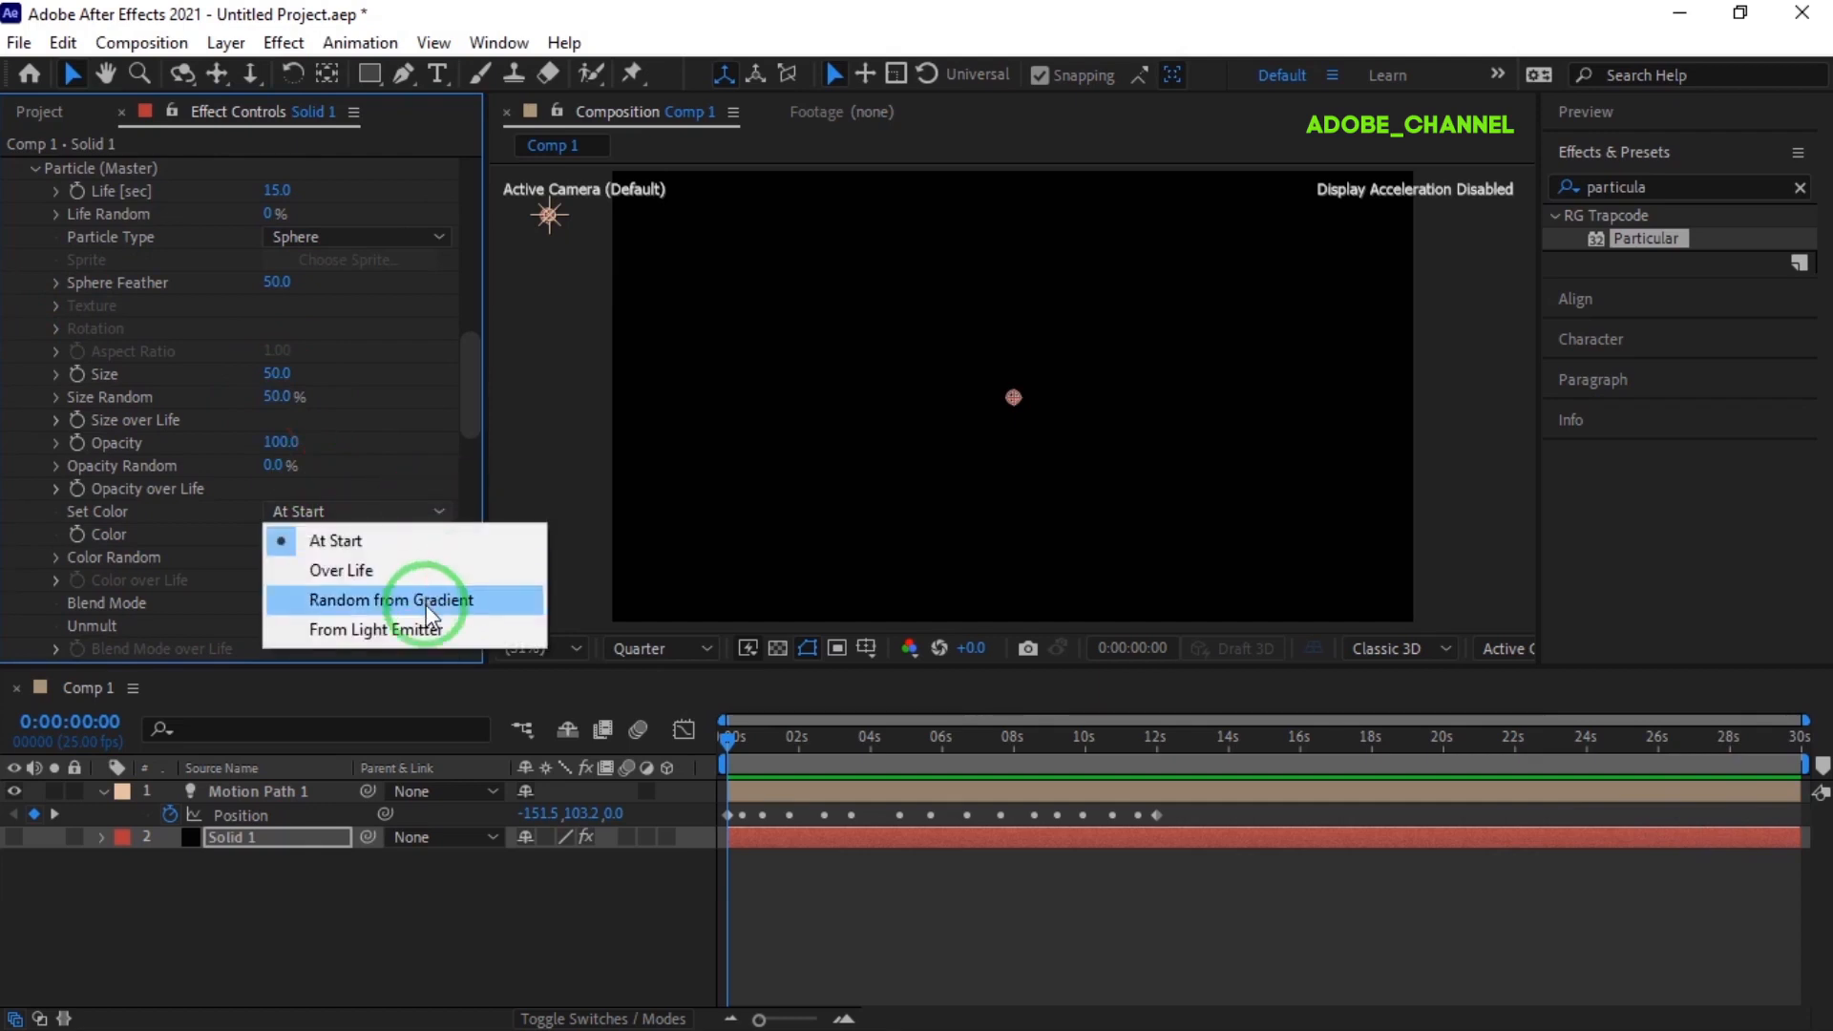
{"action": "left_click", "coordinate": [426, 602]}
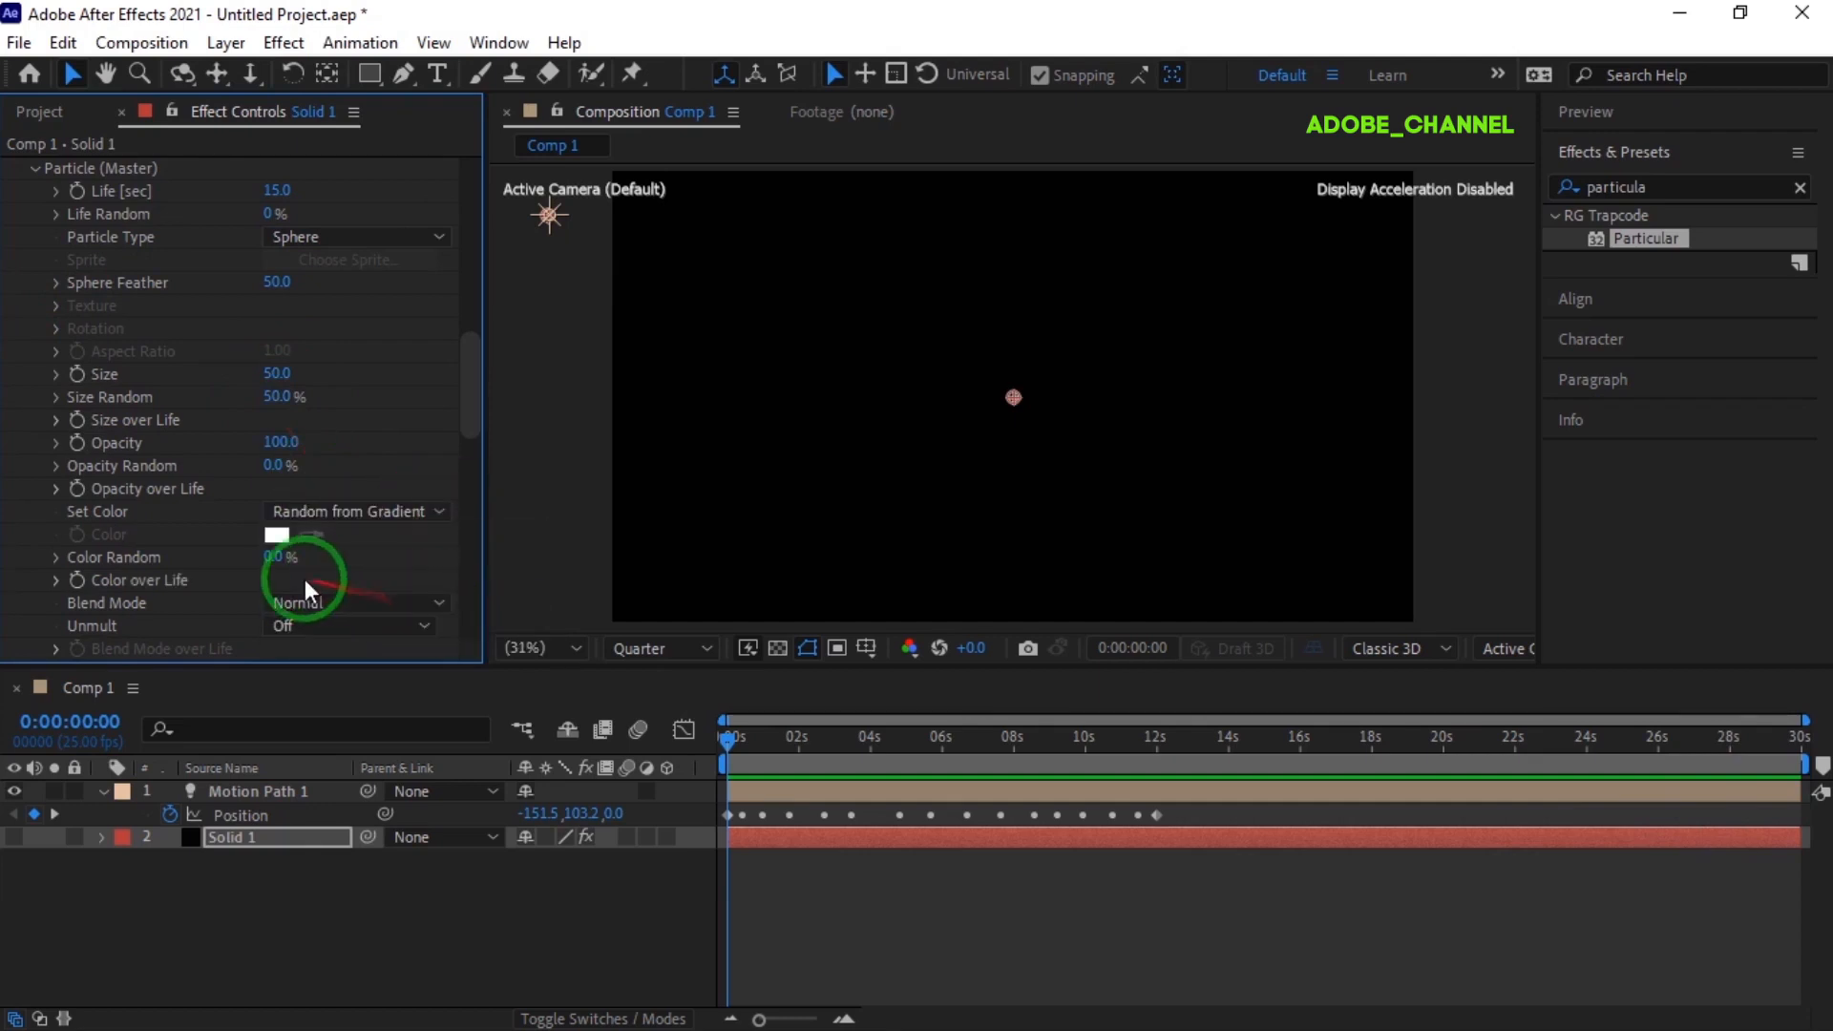
{"action": "left_click", "coordinate": [55, 580]}
{"action": "scroll", "coordinate": [351, 571], "scroll_direction": "down", "scroll_amount": 4}
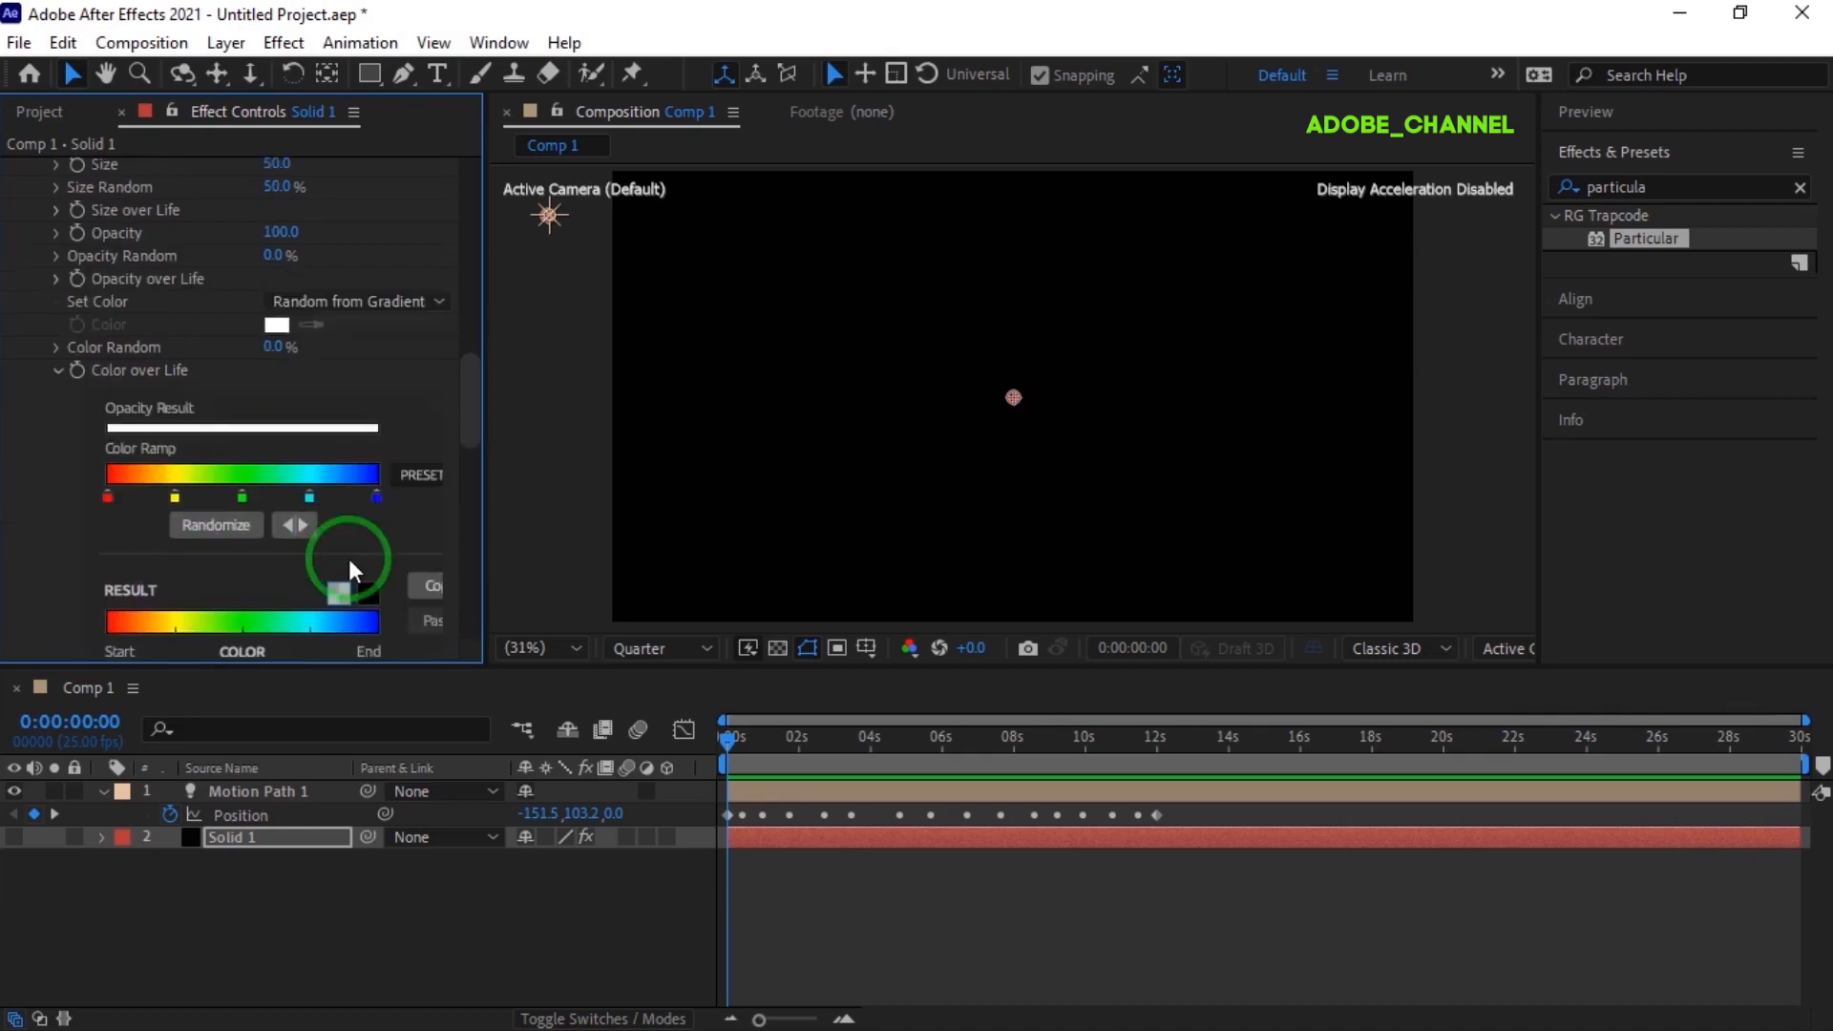
{"action": "double_click", "coordinate": [309, 497]}
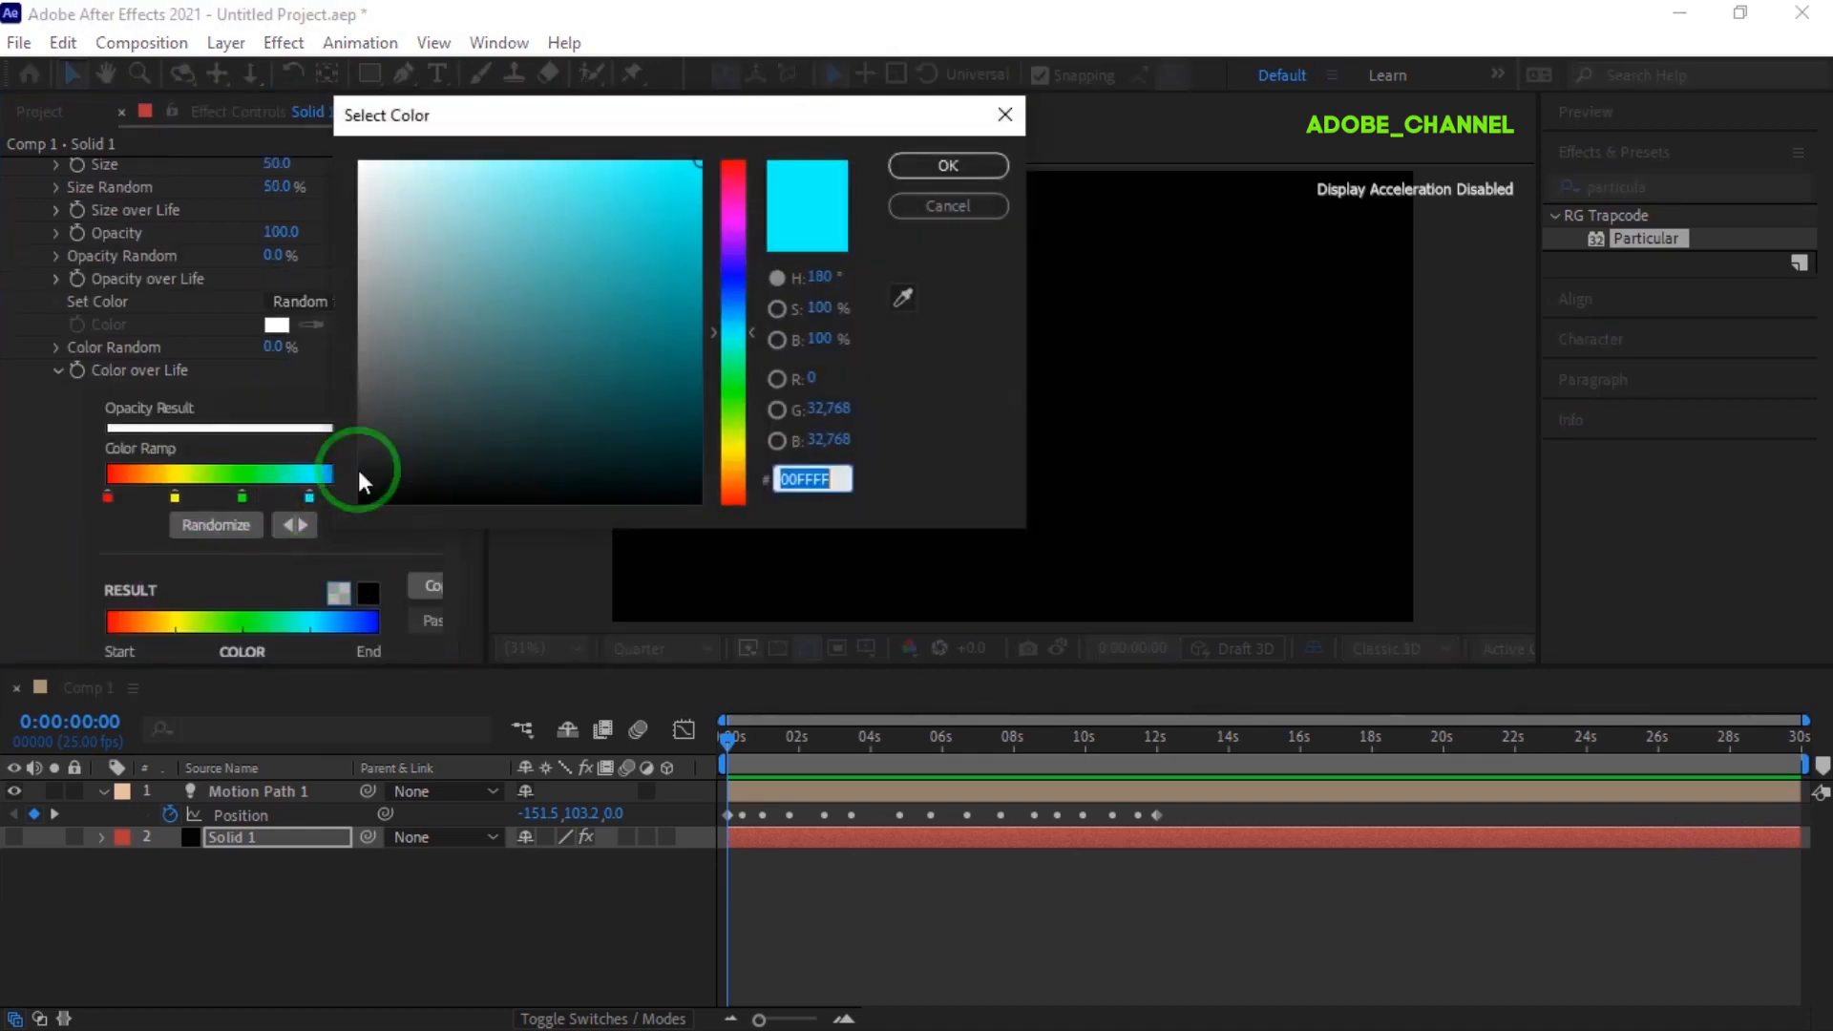
{"action": "left_click", "coordinate": [735, 229]}
{"action": "left_click", "coordinate": [677, 182]}
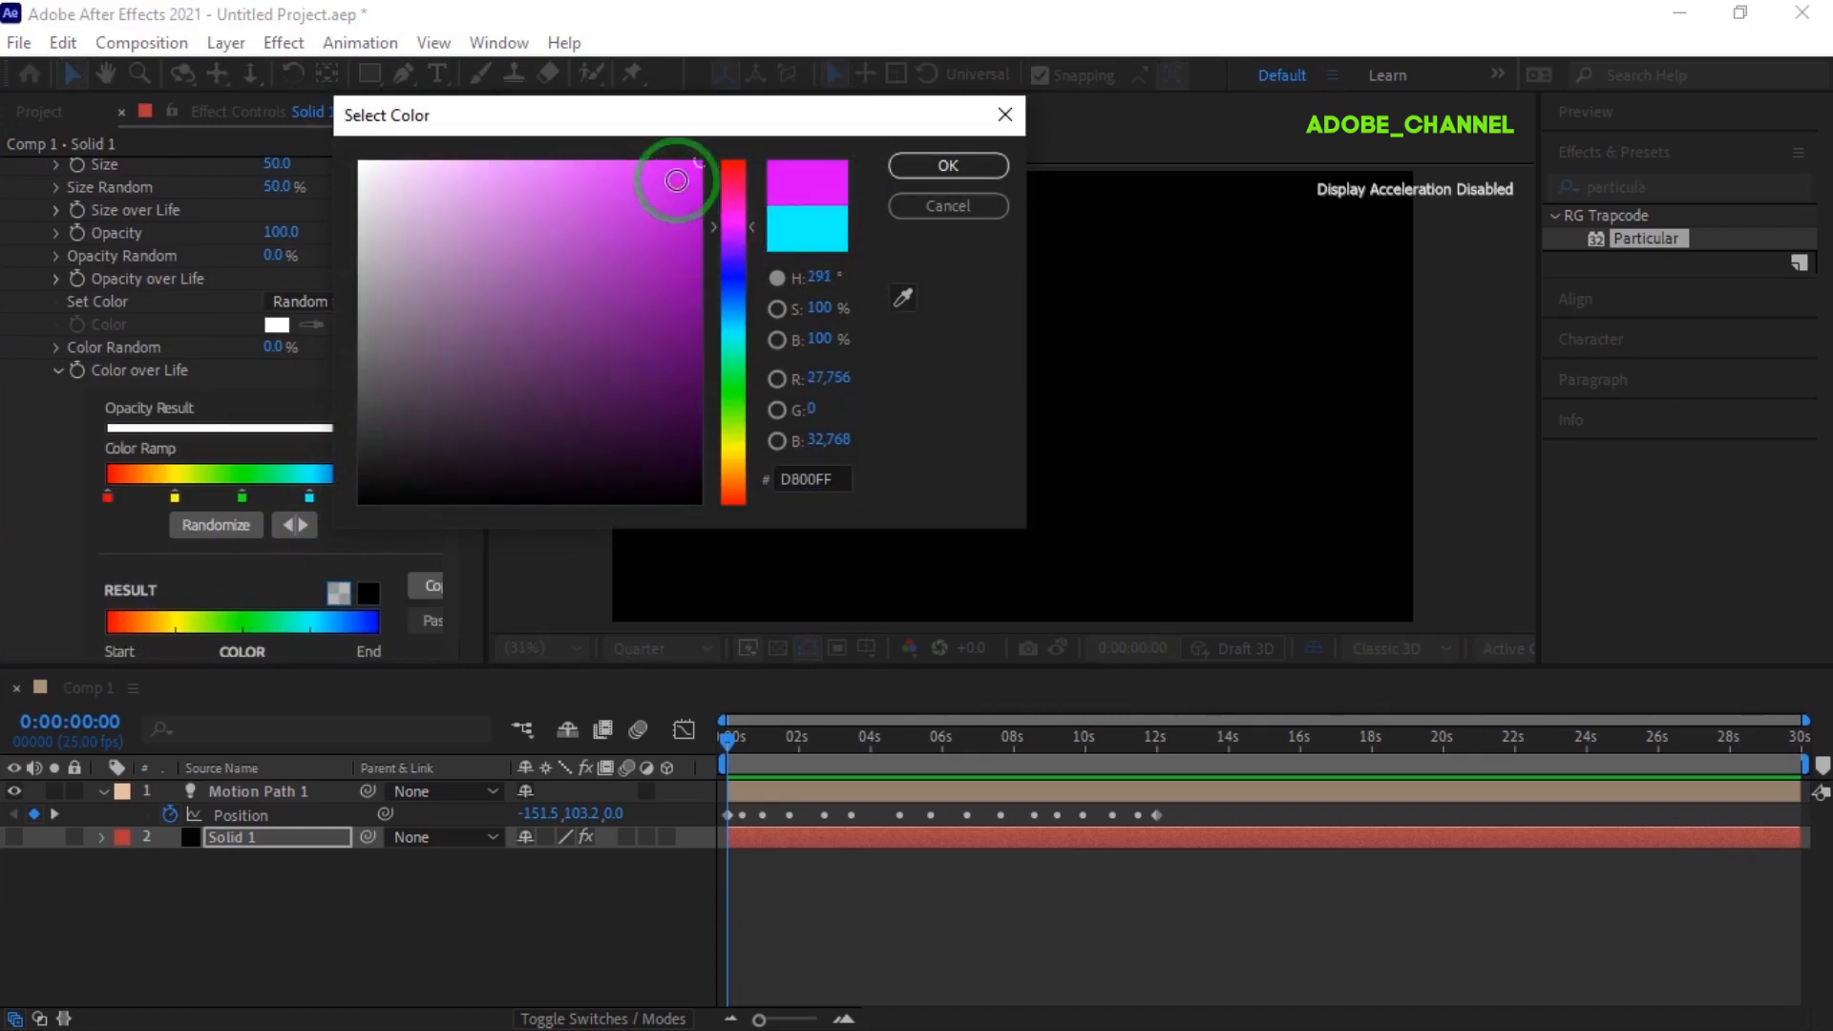
{"action": "left_click", "coordinate": [949, 168]}
Reposition the color stops on the Color over Life ramp, moving the outer red and blue stops inward and spacing the stops evenly
{"action": "left_click_drag", "start_coordinate": [105, 497], "coordinate": [135, 502]}
{"action": "left_click", "coordinate": [381, 500]}
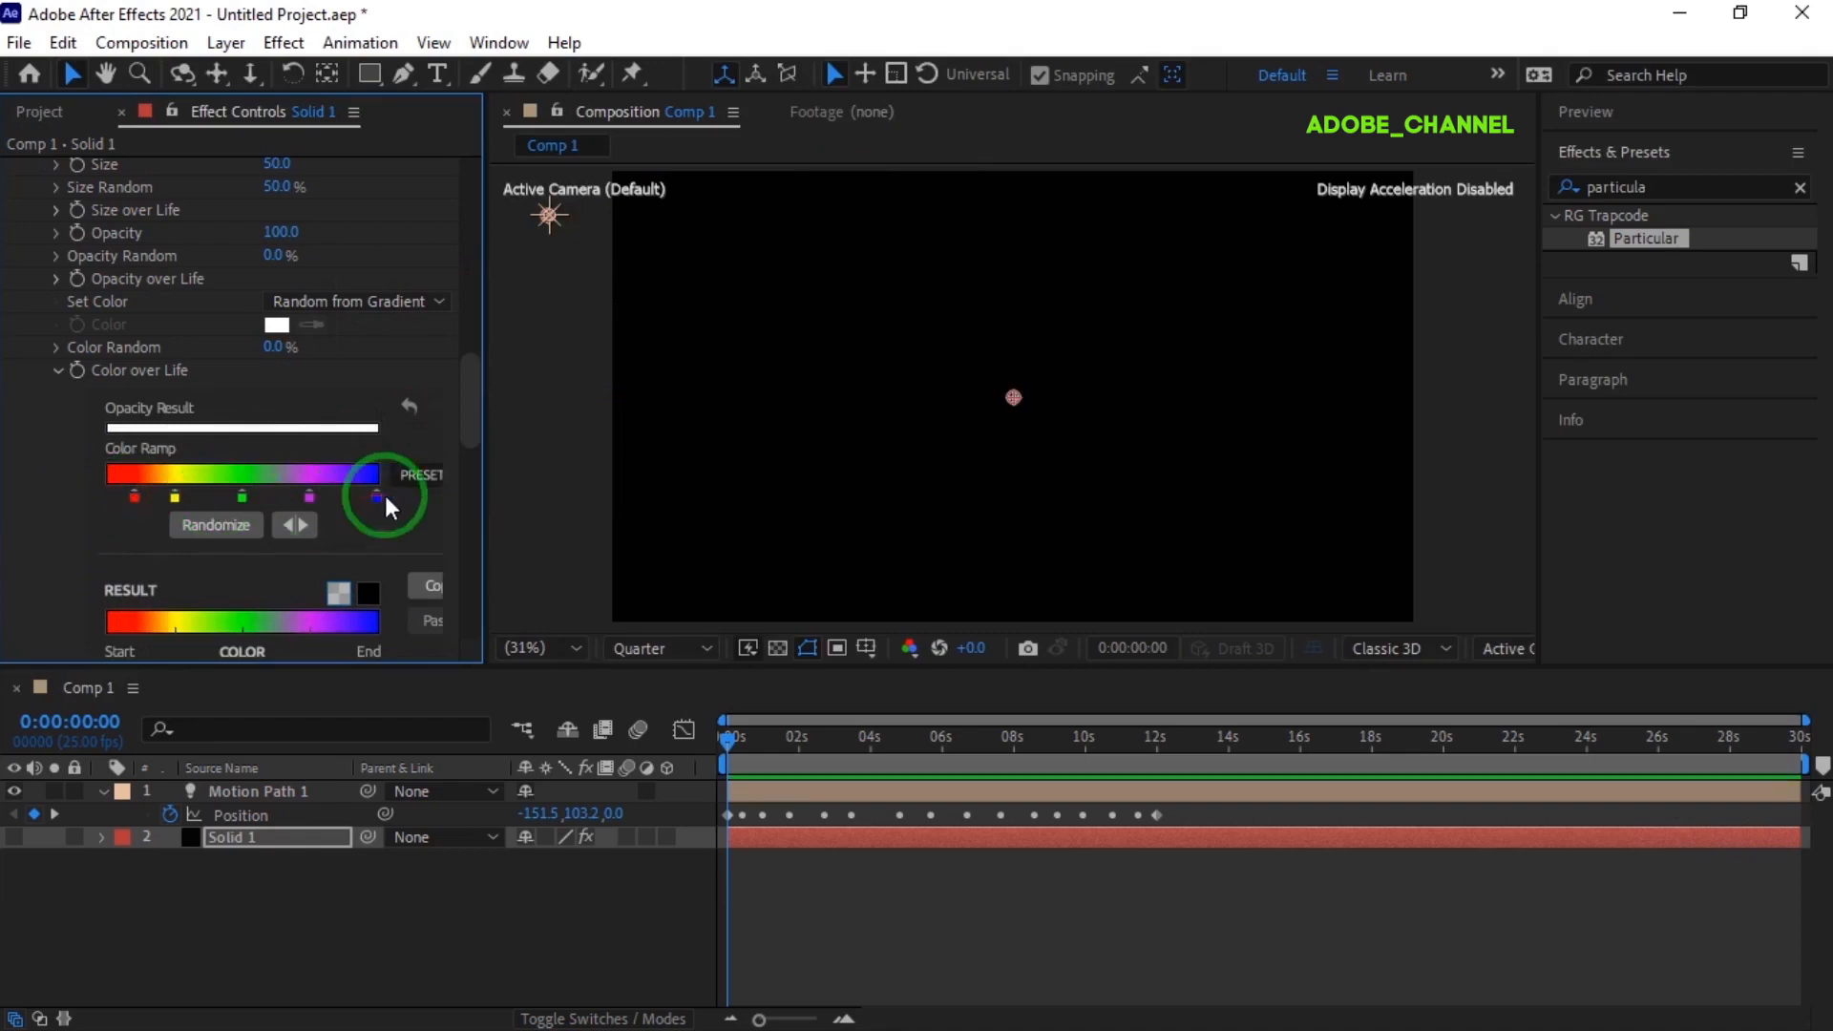
{"action": "left_click_drag", "start_coordinate": [382, 509], "coordinate": [192, 498]}
{"action": "left_click", "coordinate": [178, 498]}
{"action": "left_click", "coordinate": [375, 518]}
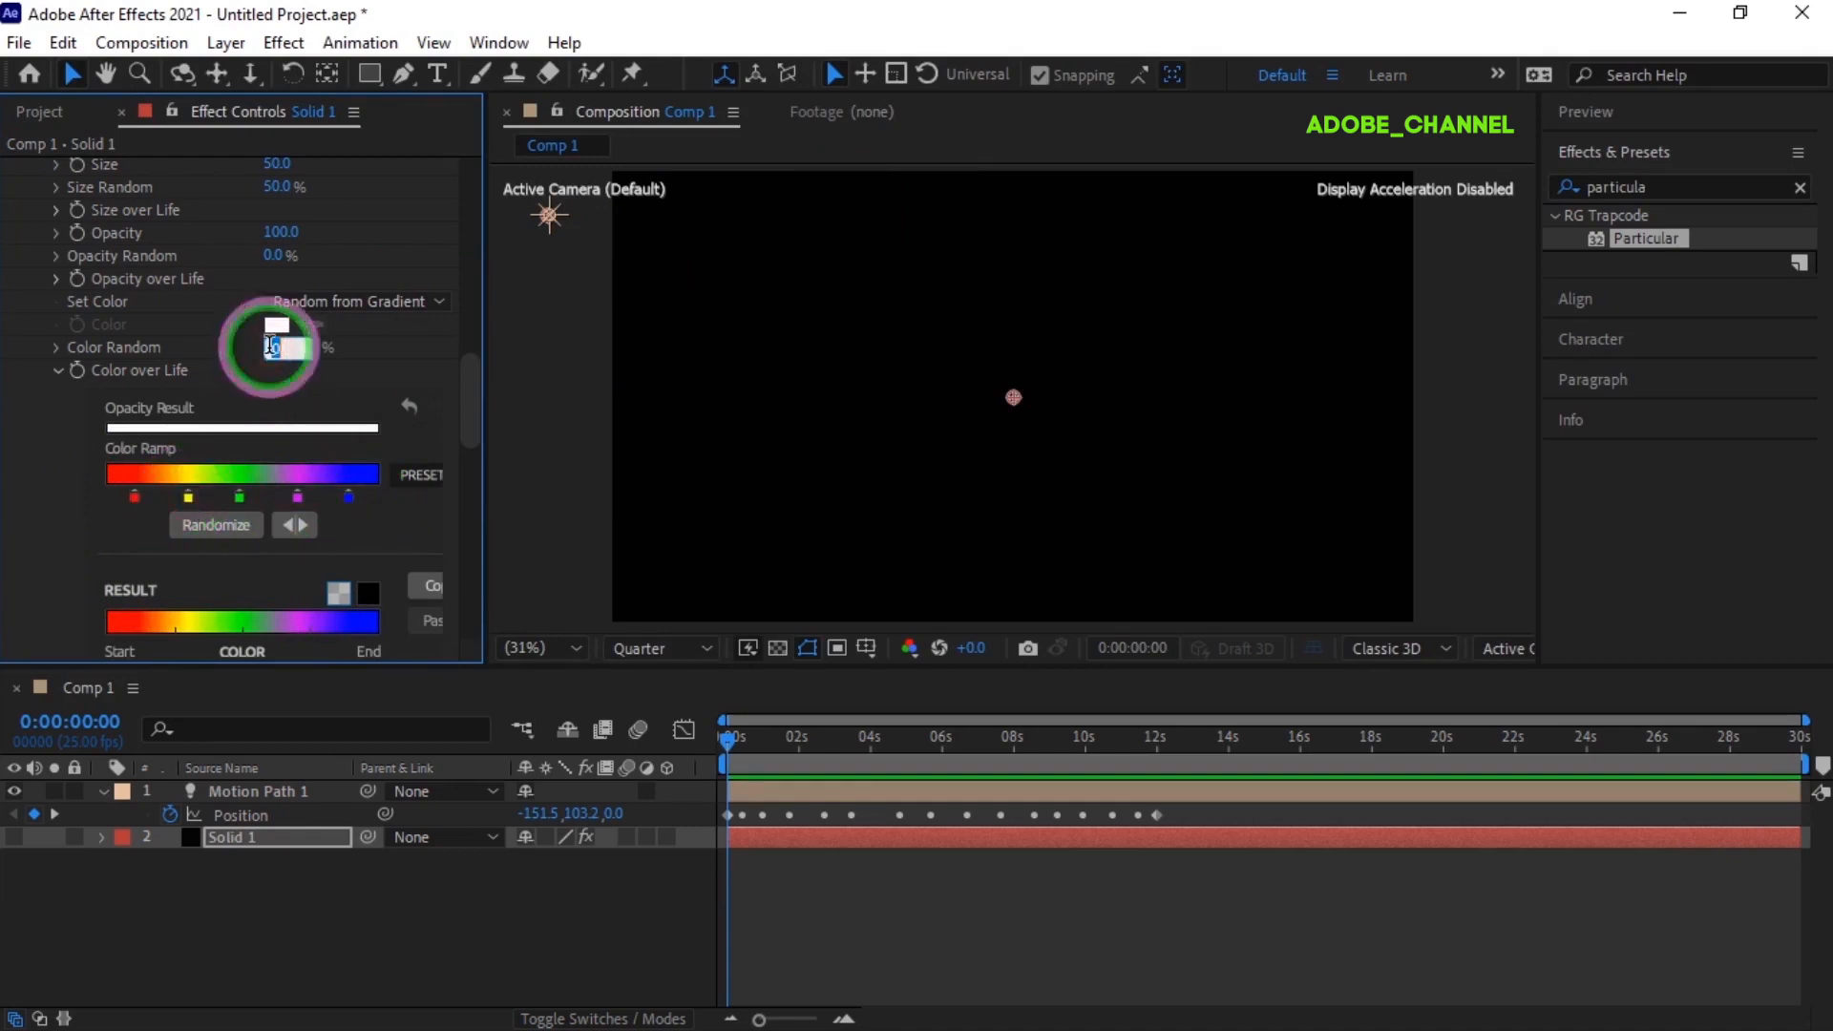
Set the main particles' Color Random to 100% and make the Aux System (Master) emit Continuously
{"action": "type", "text": "100"}
{"action": "key", "text": "Return"}
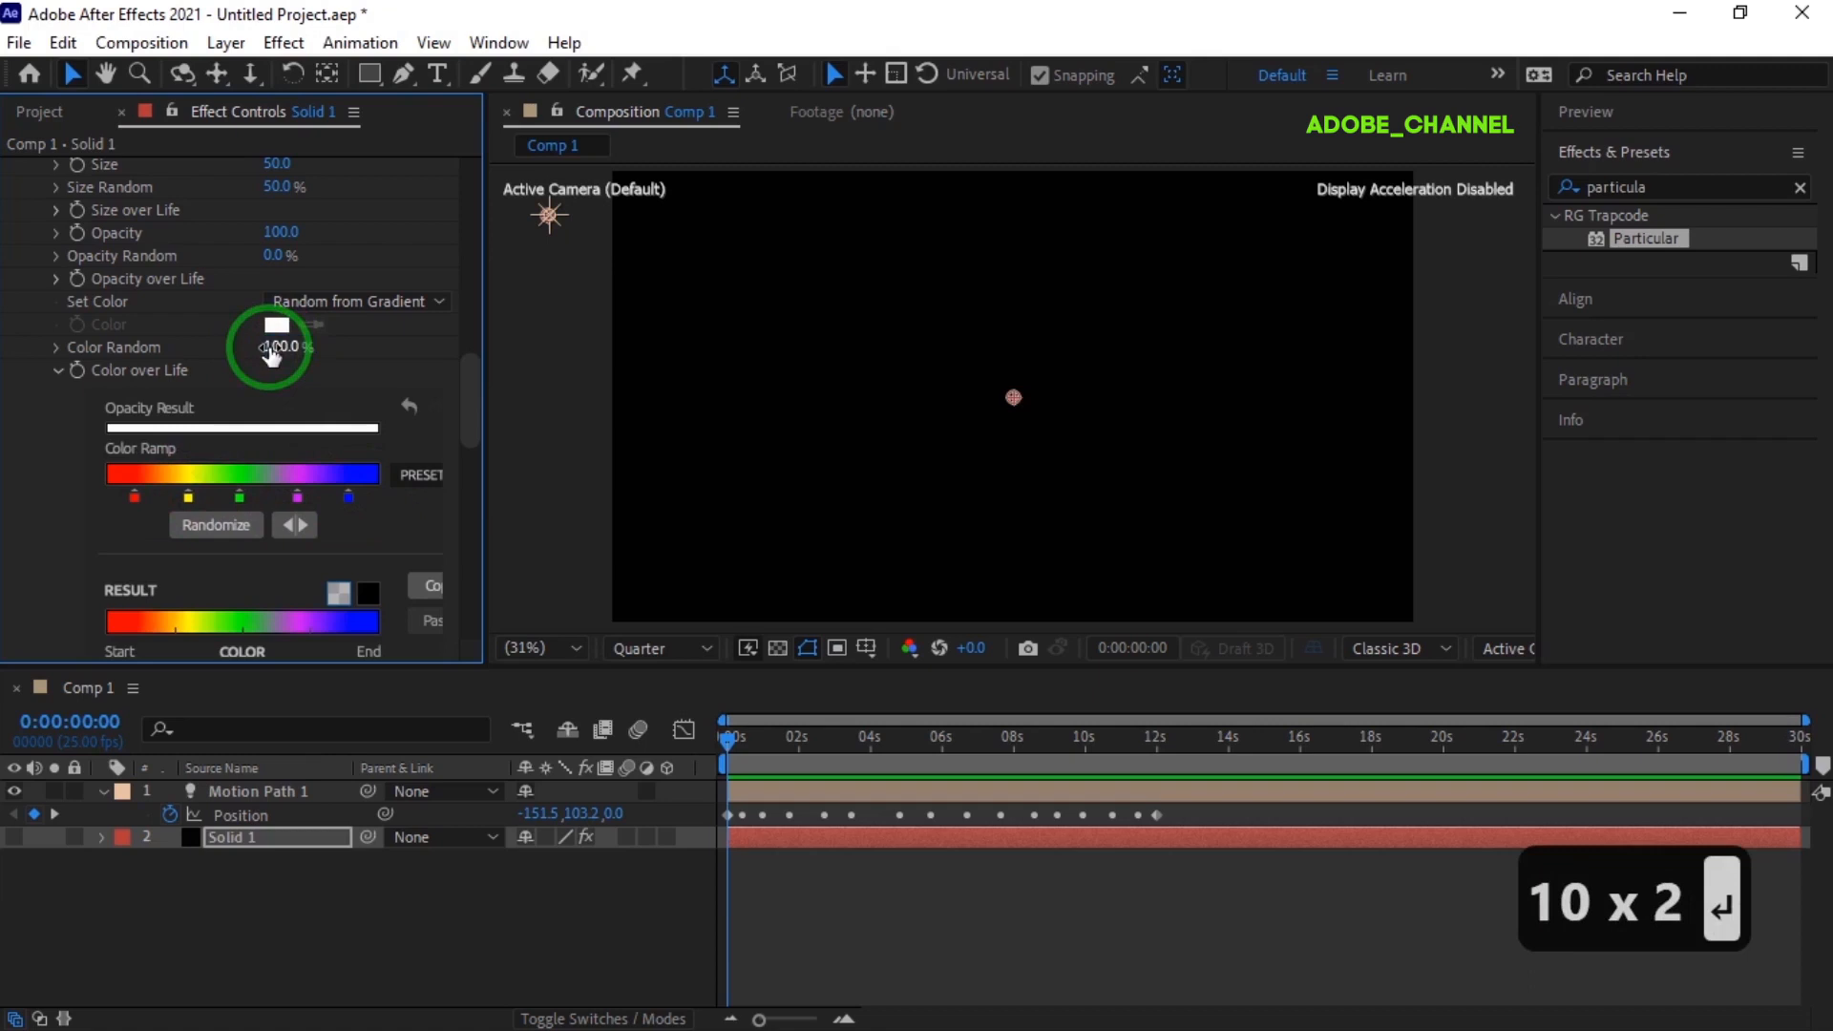
{"action": "scroll", "coordinate": [66, 397], "scroll_direction": "down", "scroll_amount": 11}
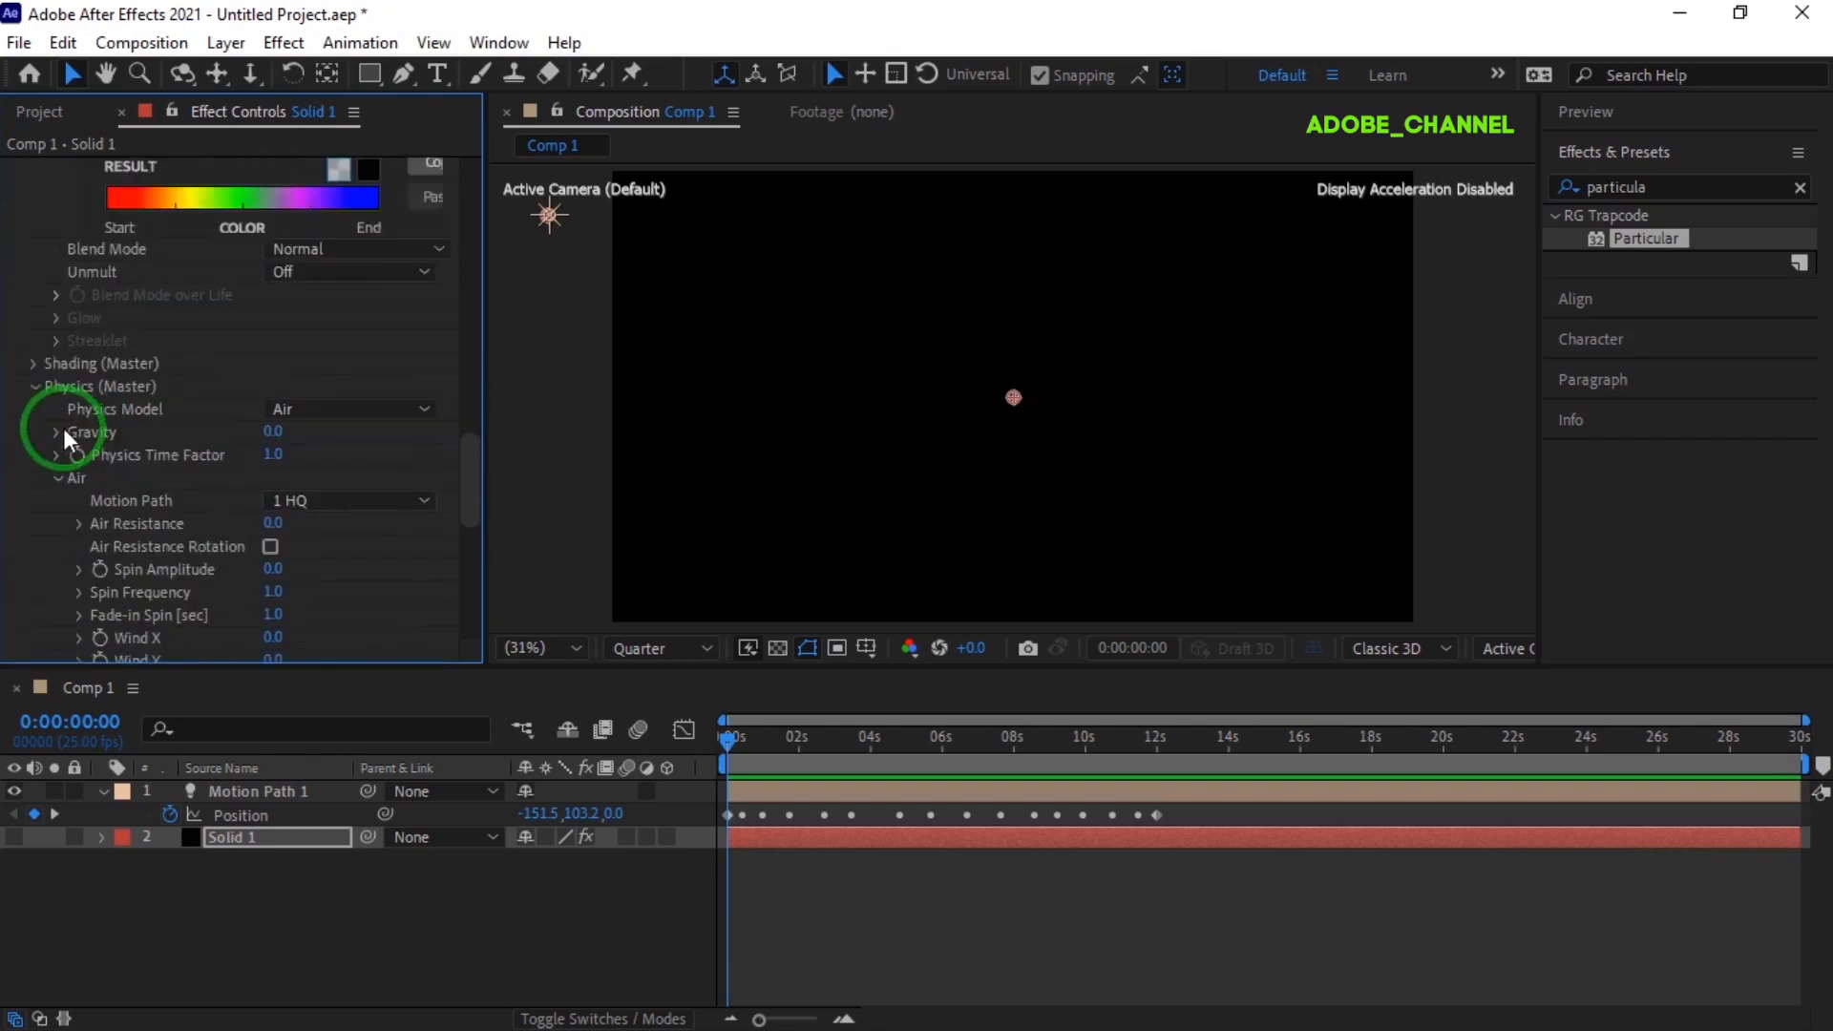
{"action": "scroll", "coordinate": [63, 441], "scroll_direction": "down", "scroll_amount": 8}
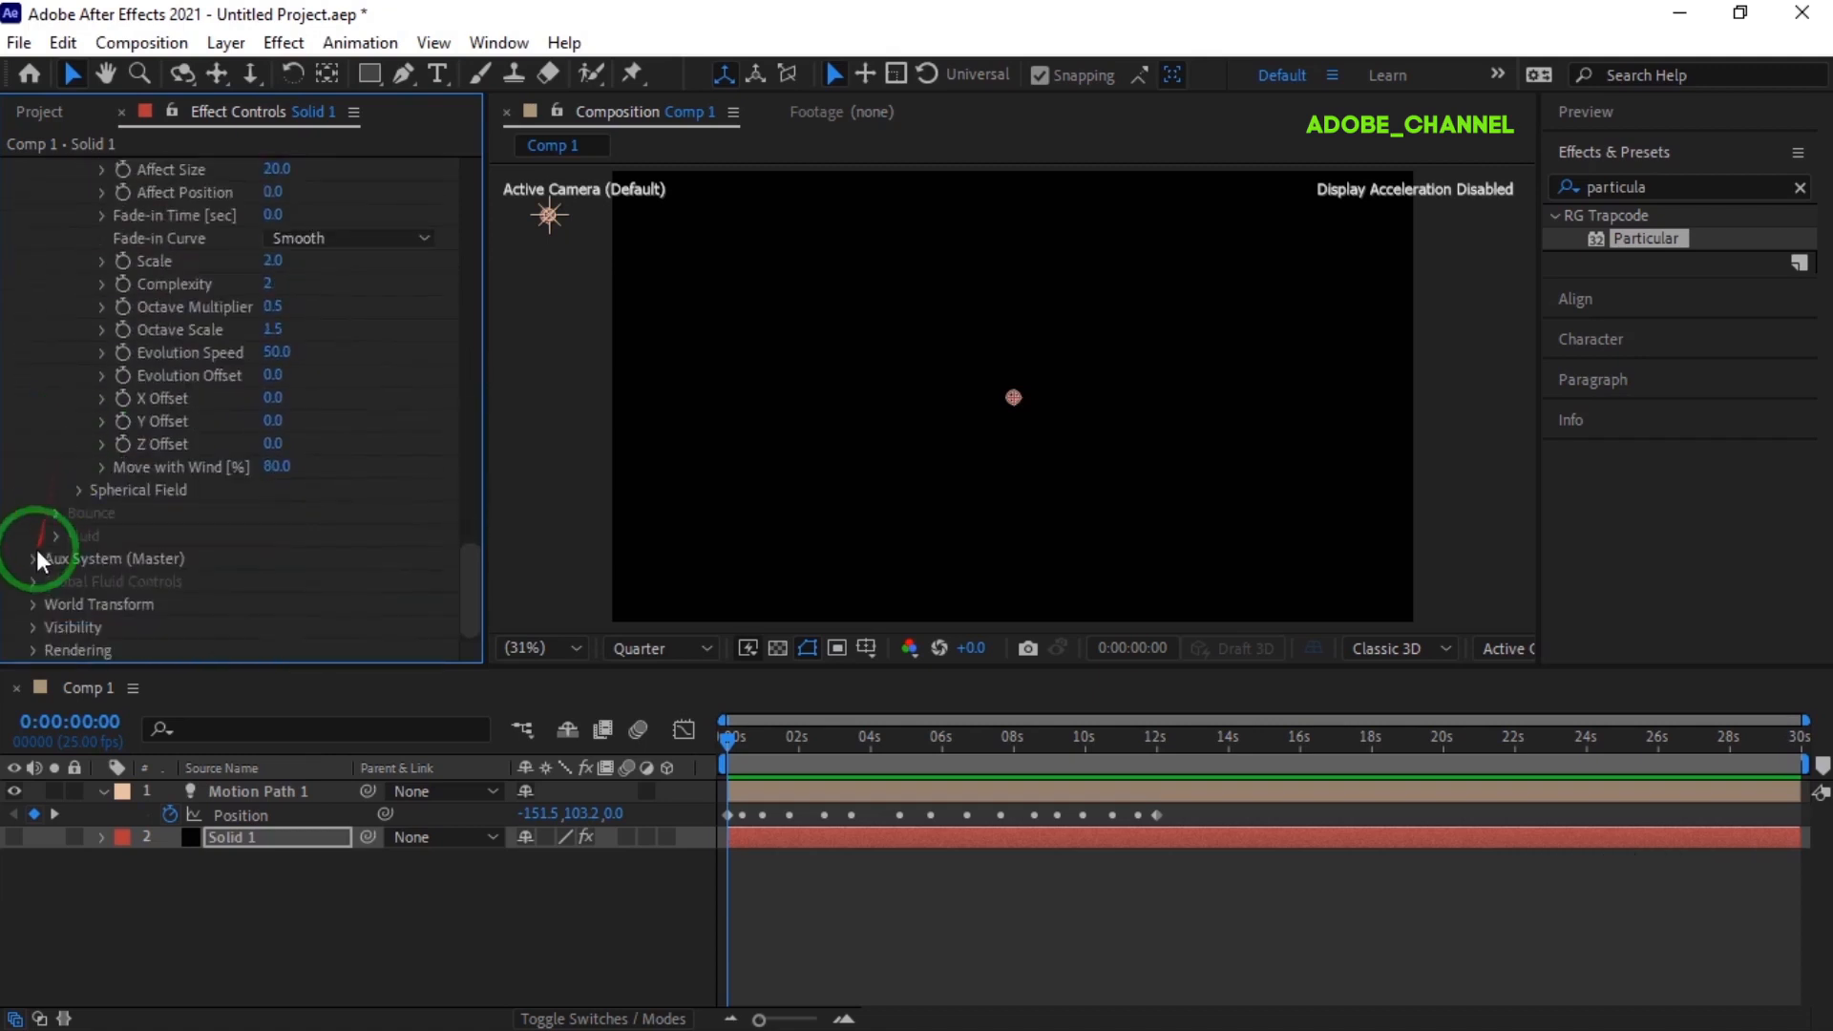
{"action": "left_click", "coordinate": [34, 564]}
{"action": "left_click", "coordinate": [437, 192]}
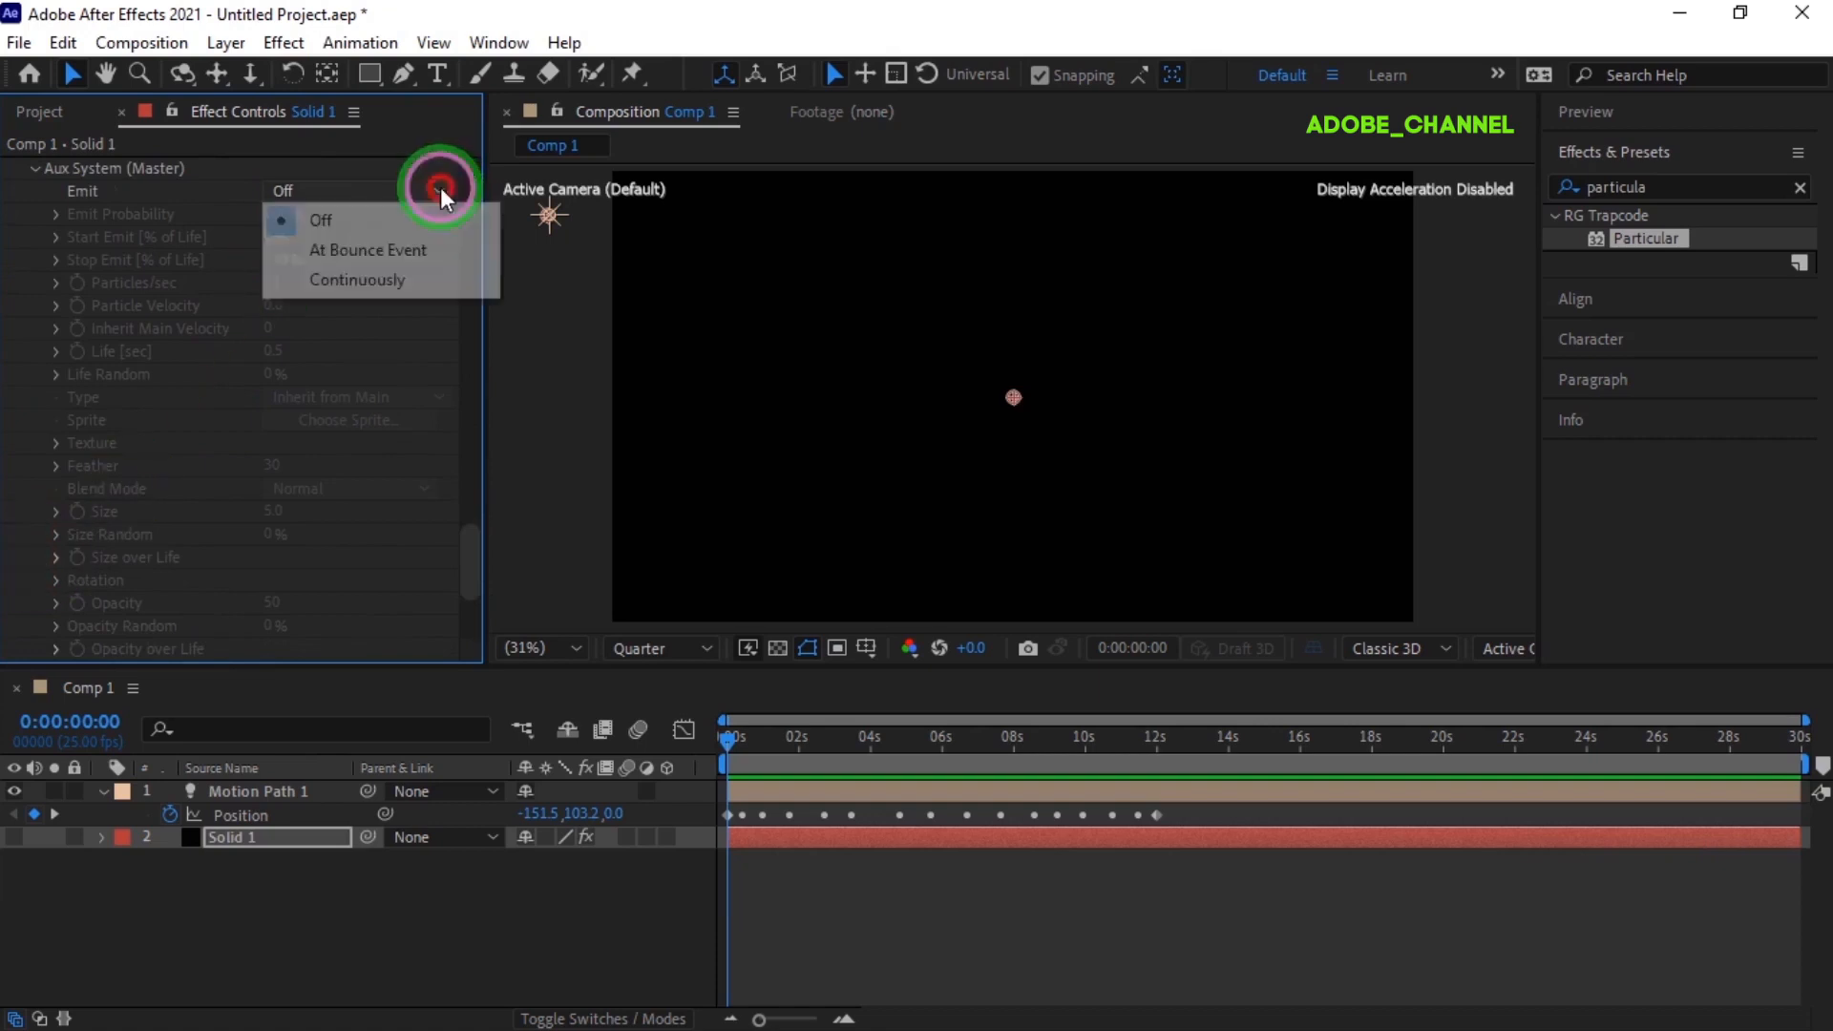
{"action": "left_click", "coordinate": [409, 286]}
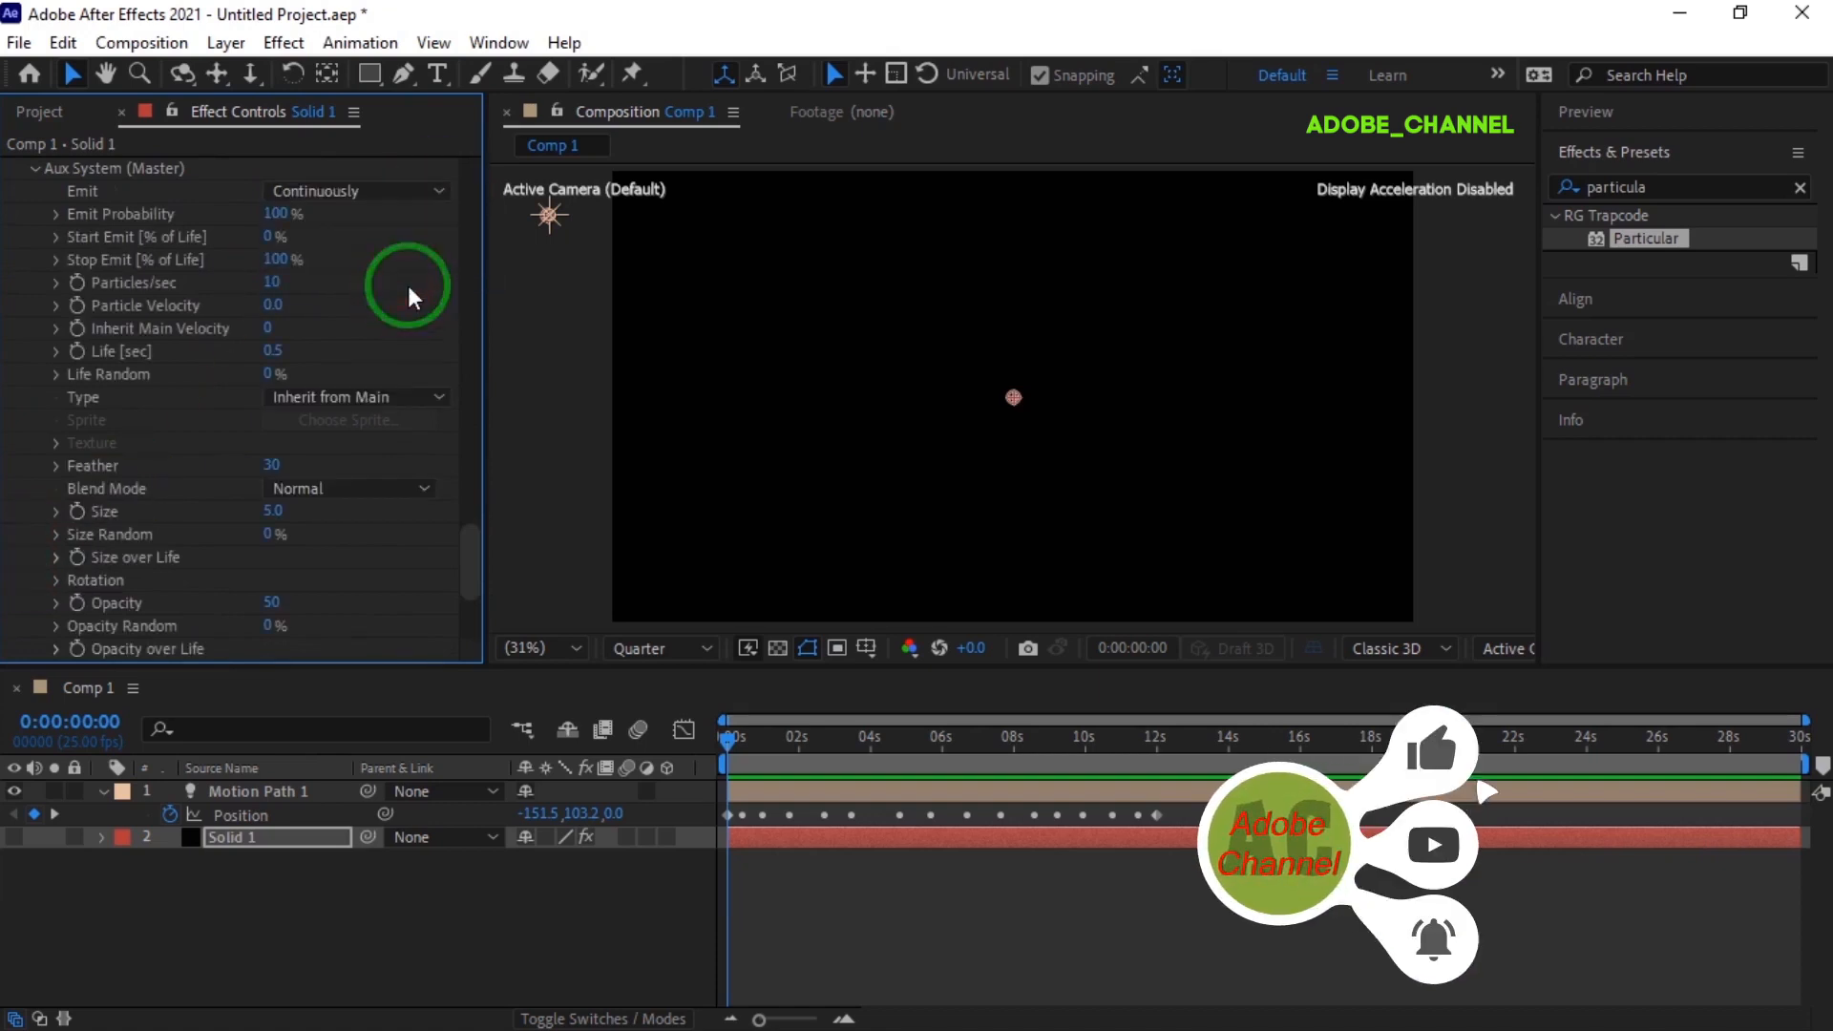
Set the Aux System's Particles/sec to 100 and its Life to 1 second
{"action": "left_click", "coordinate": [273, 281]}
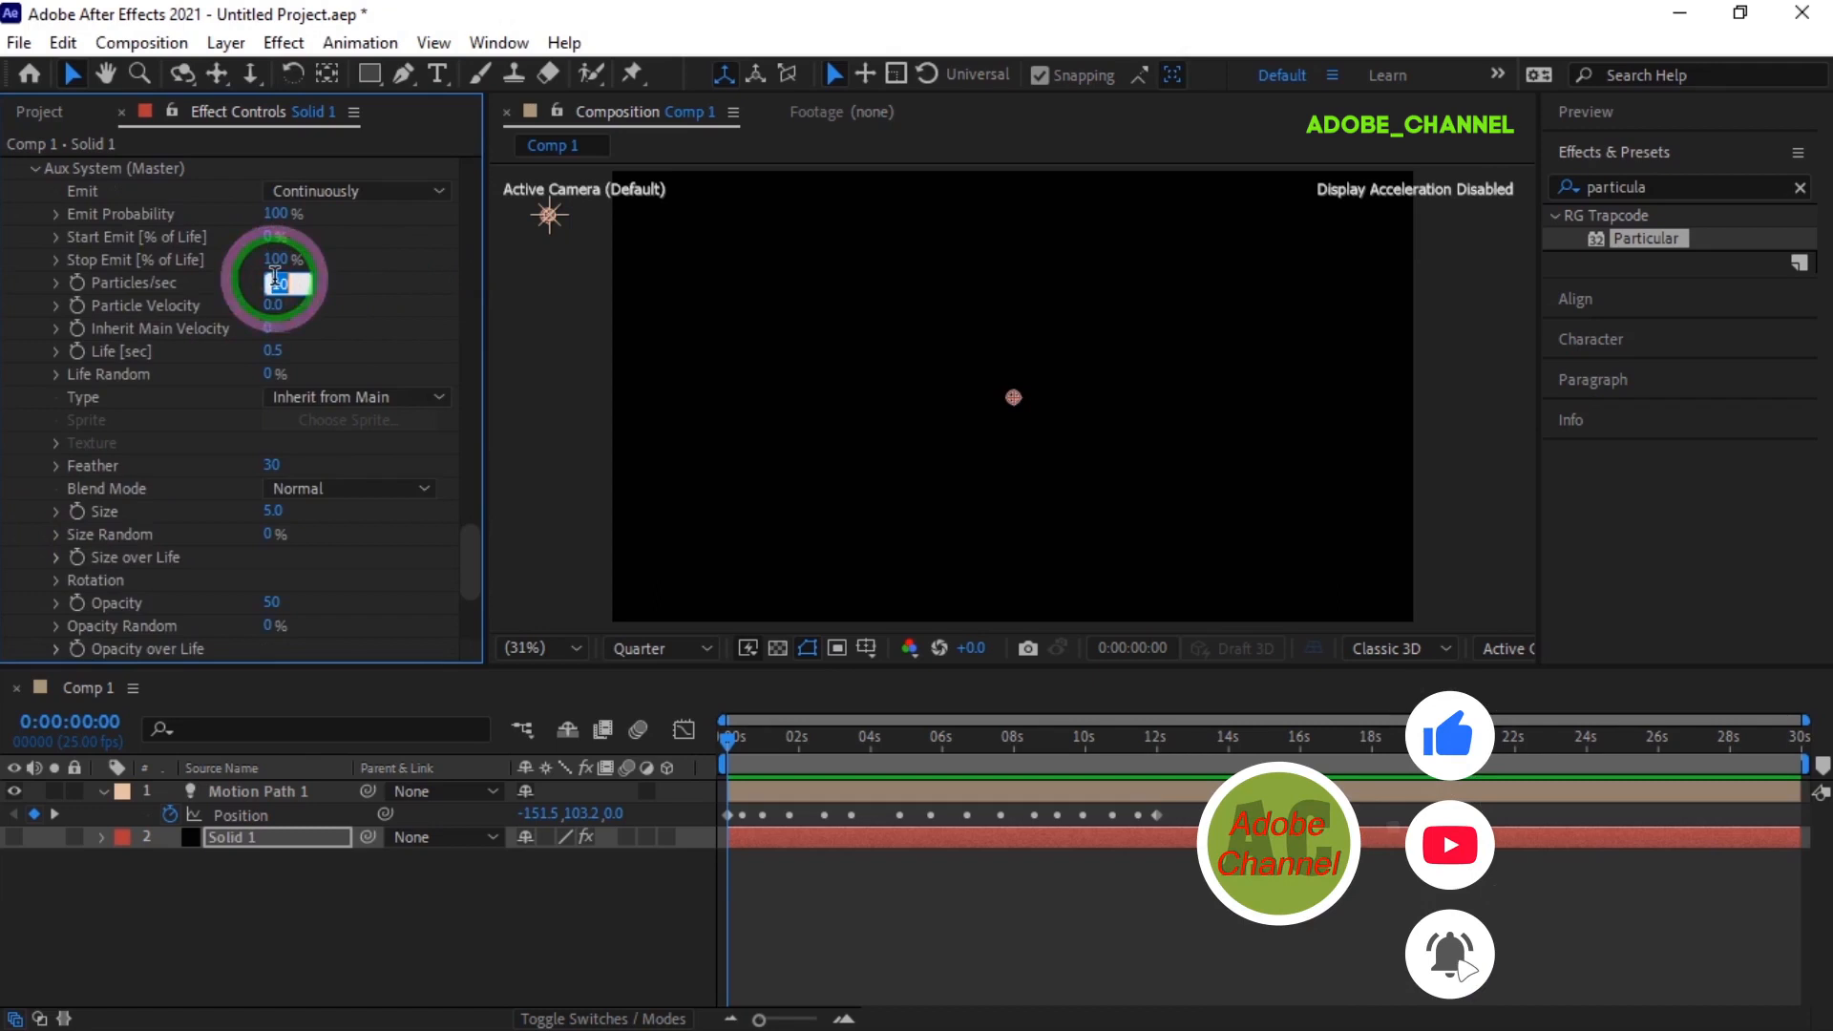
{"action": "type", "text": "100"}
{"action": "key", "text": "Return"}
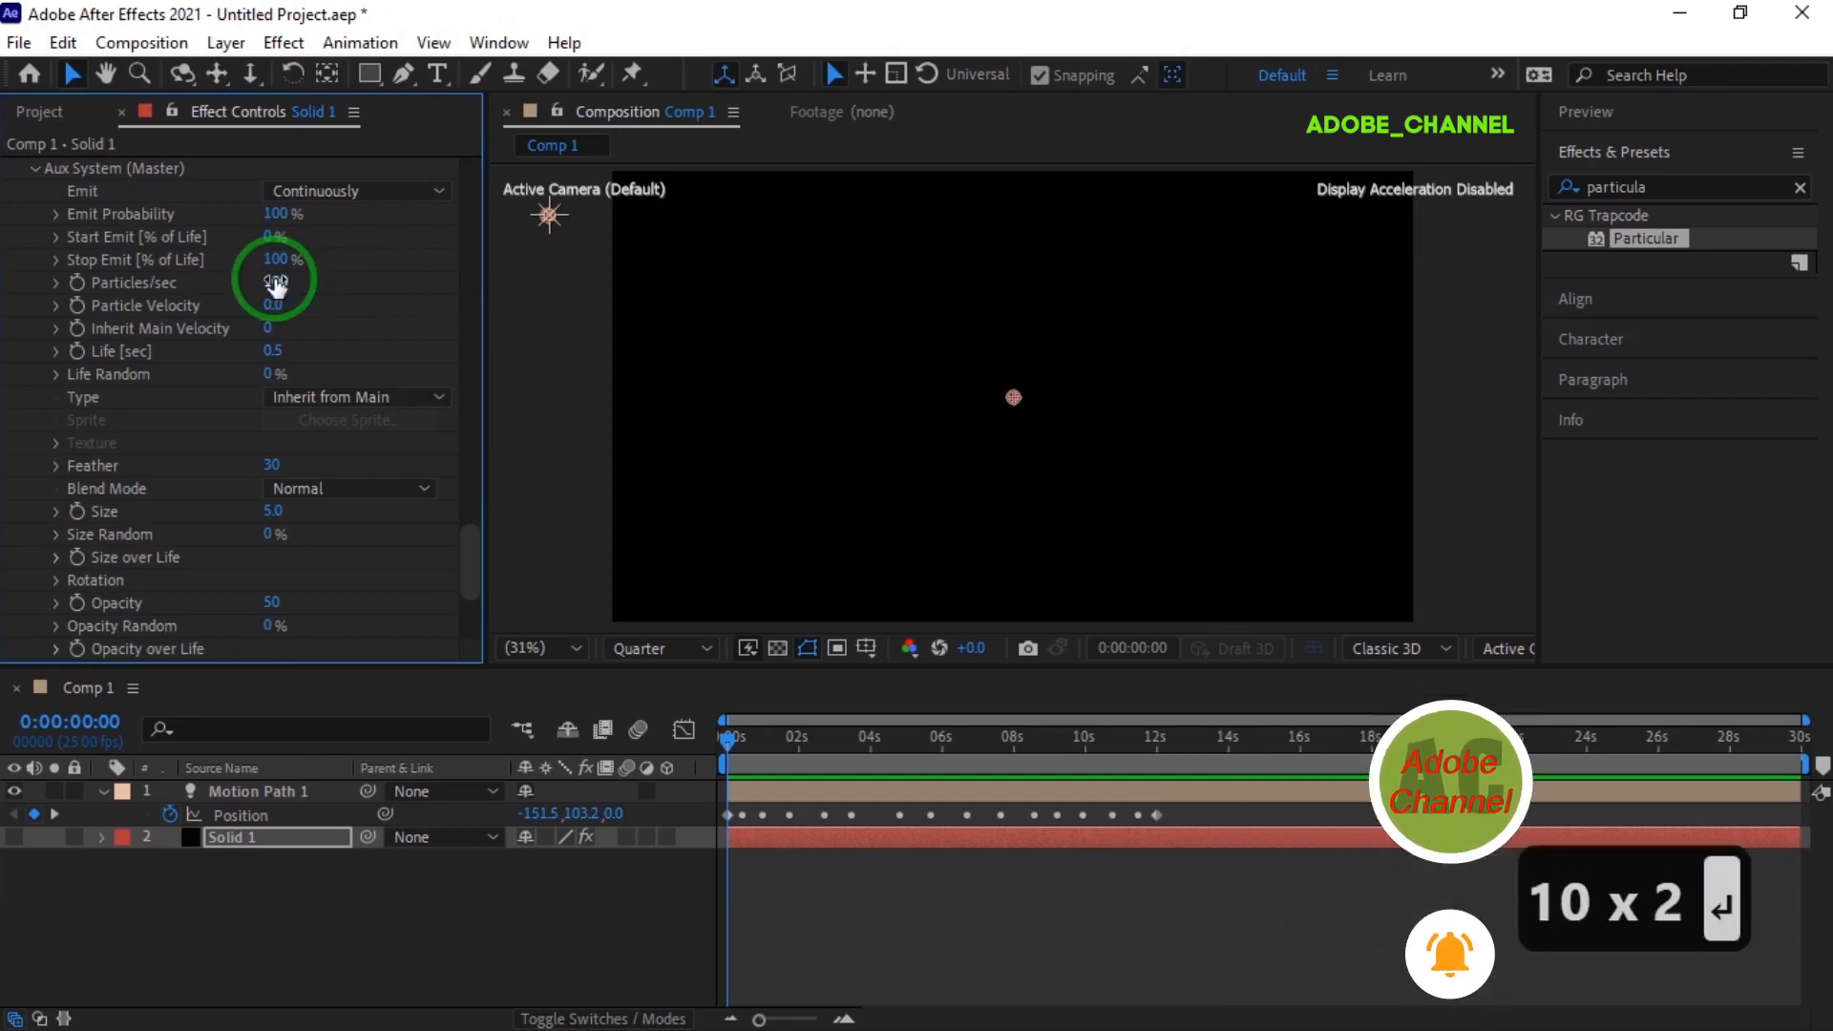
{"action": "left_click", "coordinate": [271, 353]}
{"action": "type", "text": "1"}
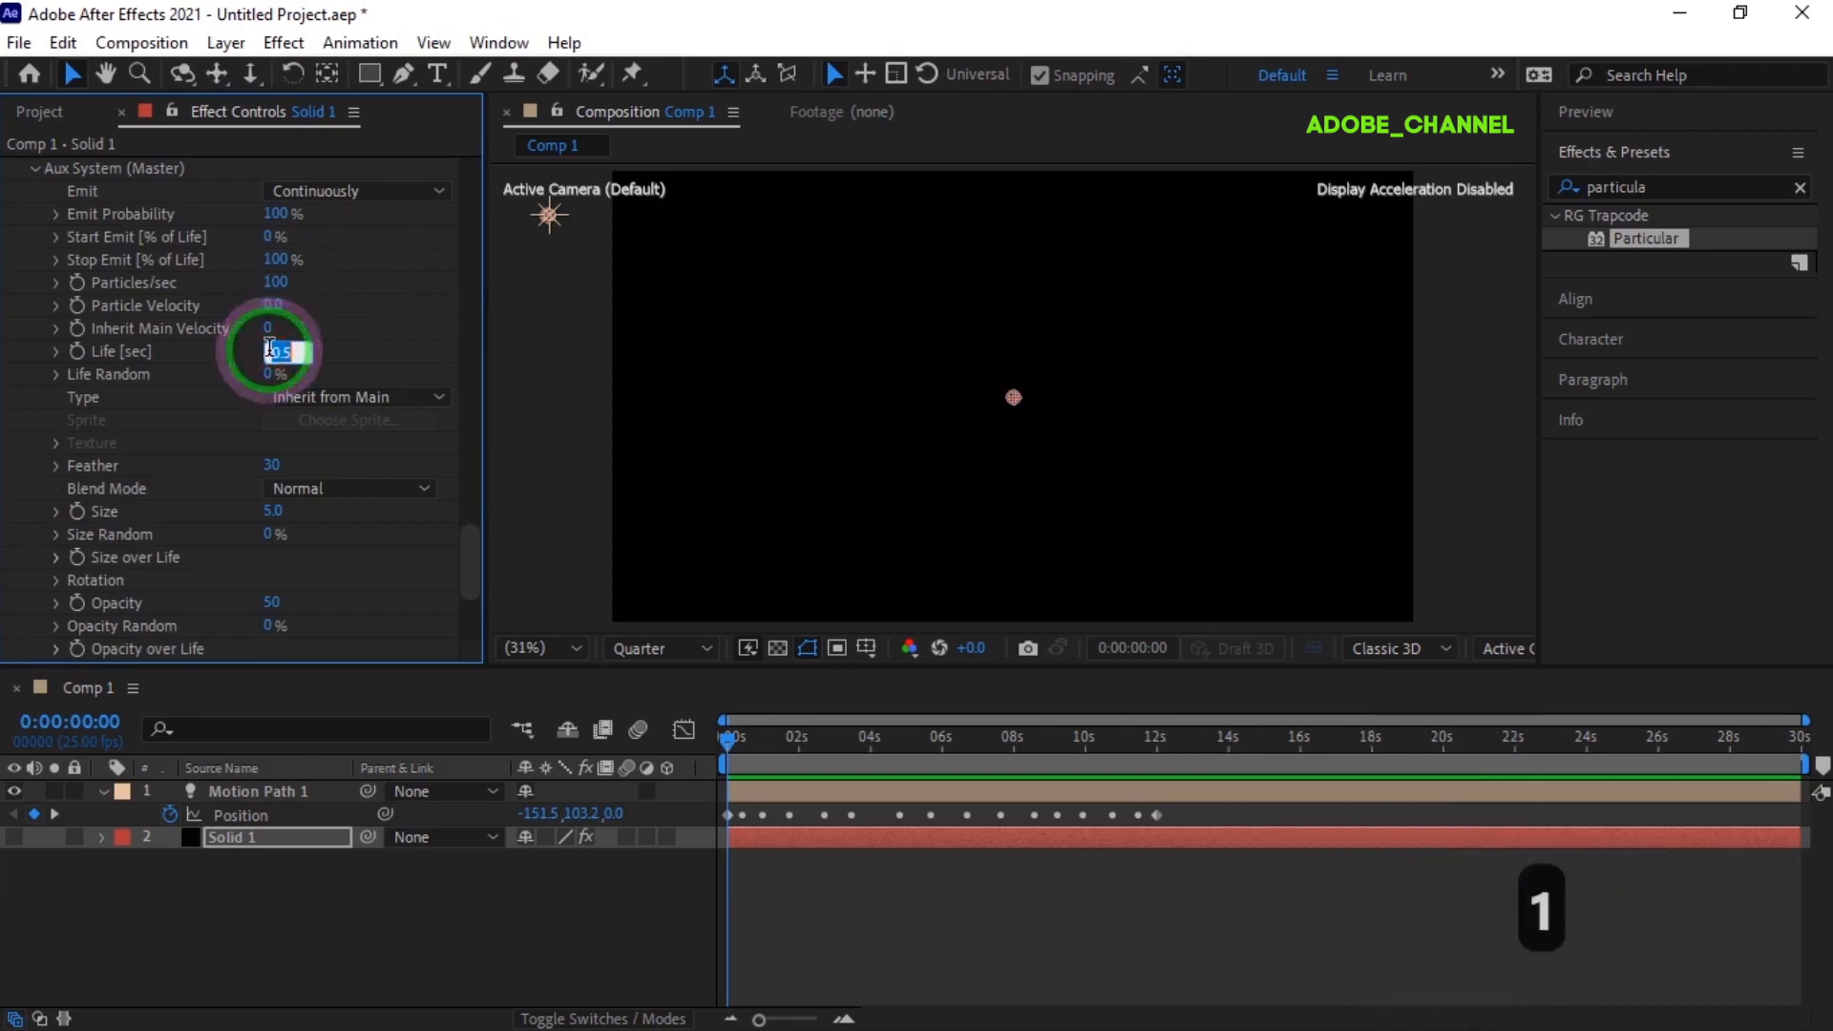
{"action": "key", "text": "Return"}
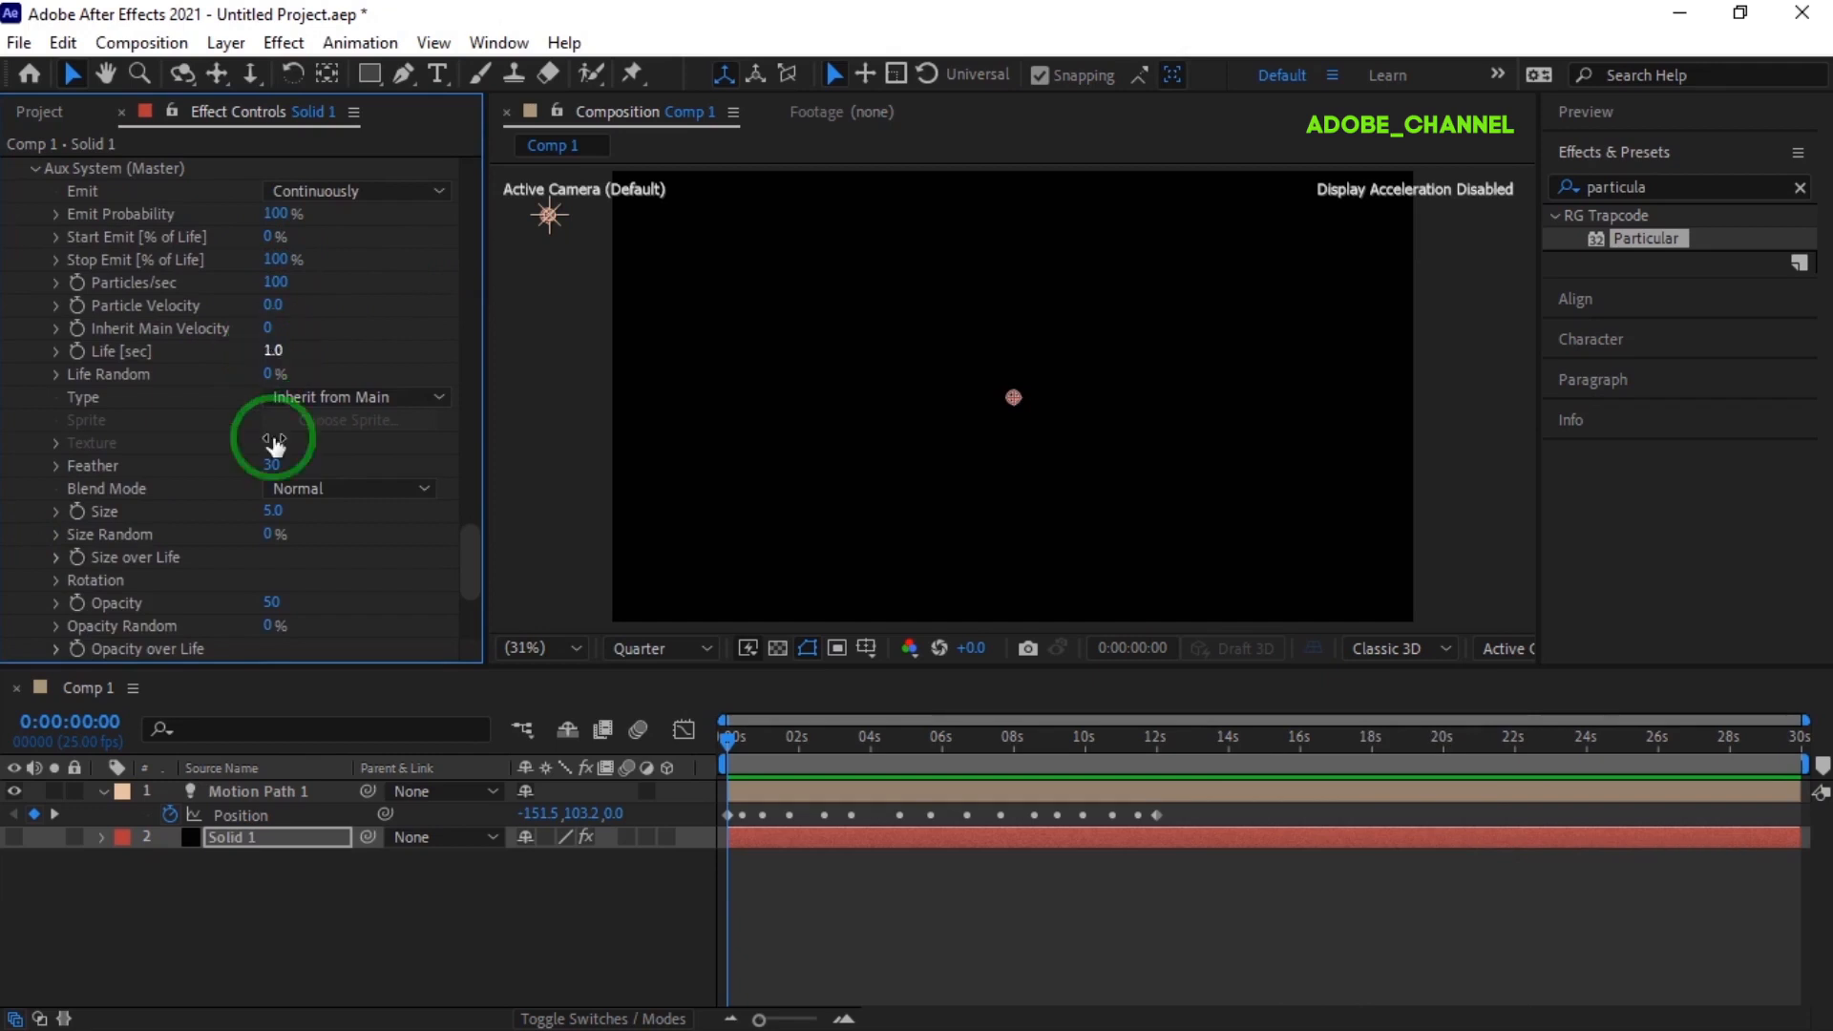
Set the aux particles' Opacity to 100 and their Blend Mode to Screen
{"action": "left_click", "coordinate": [268, 597]}
{"action": "type", "text": "100"}
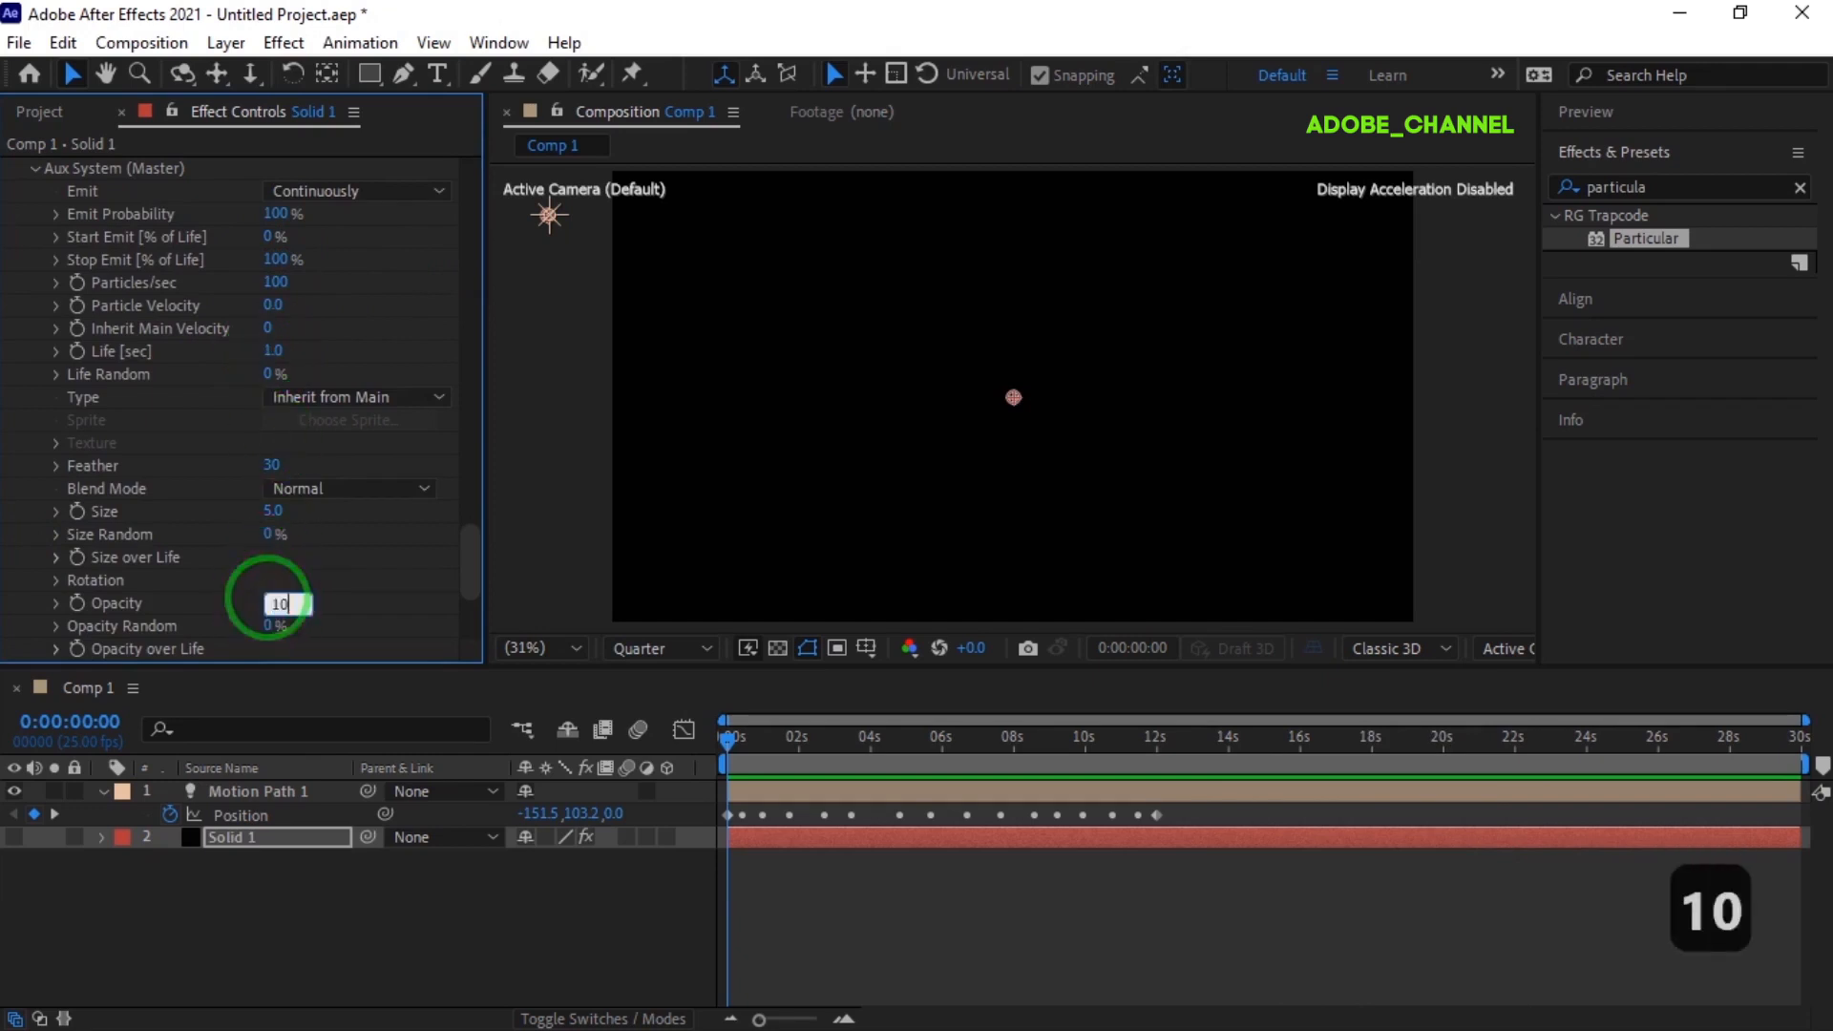
{"action": "key", "text": "Return"}
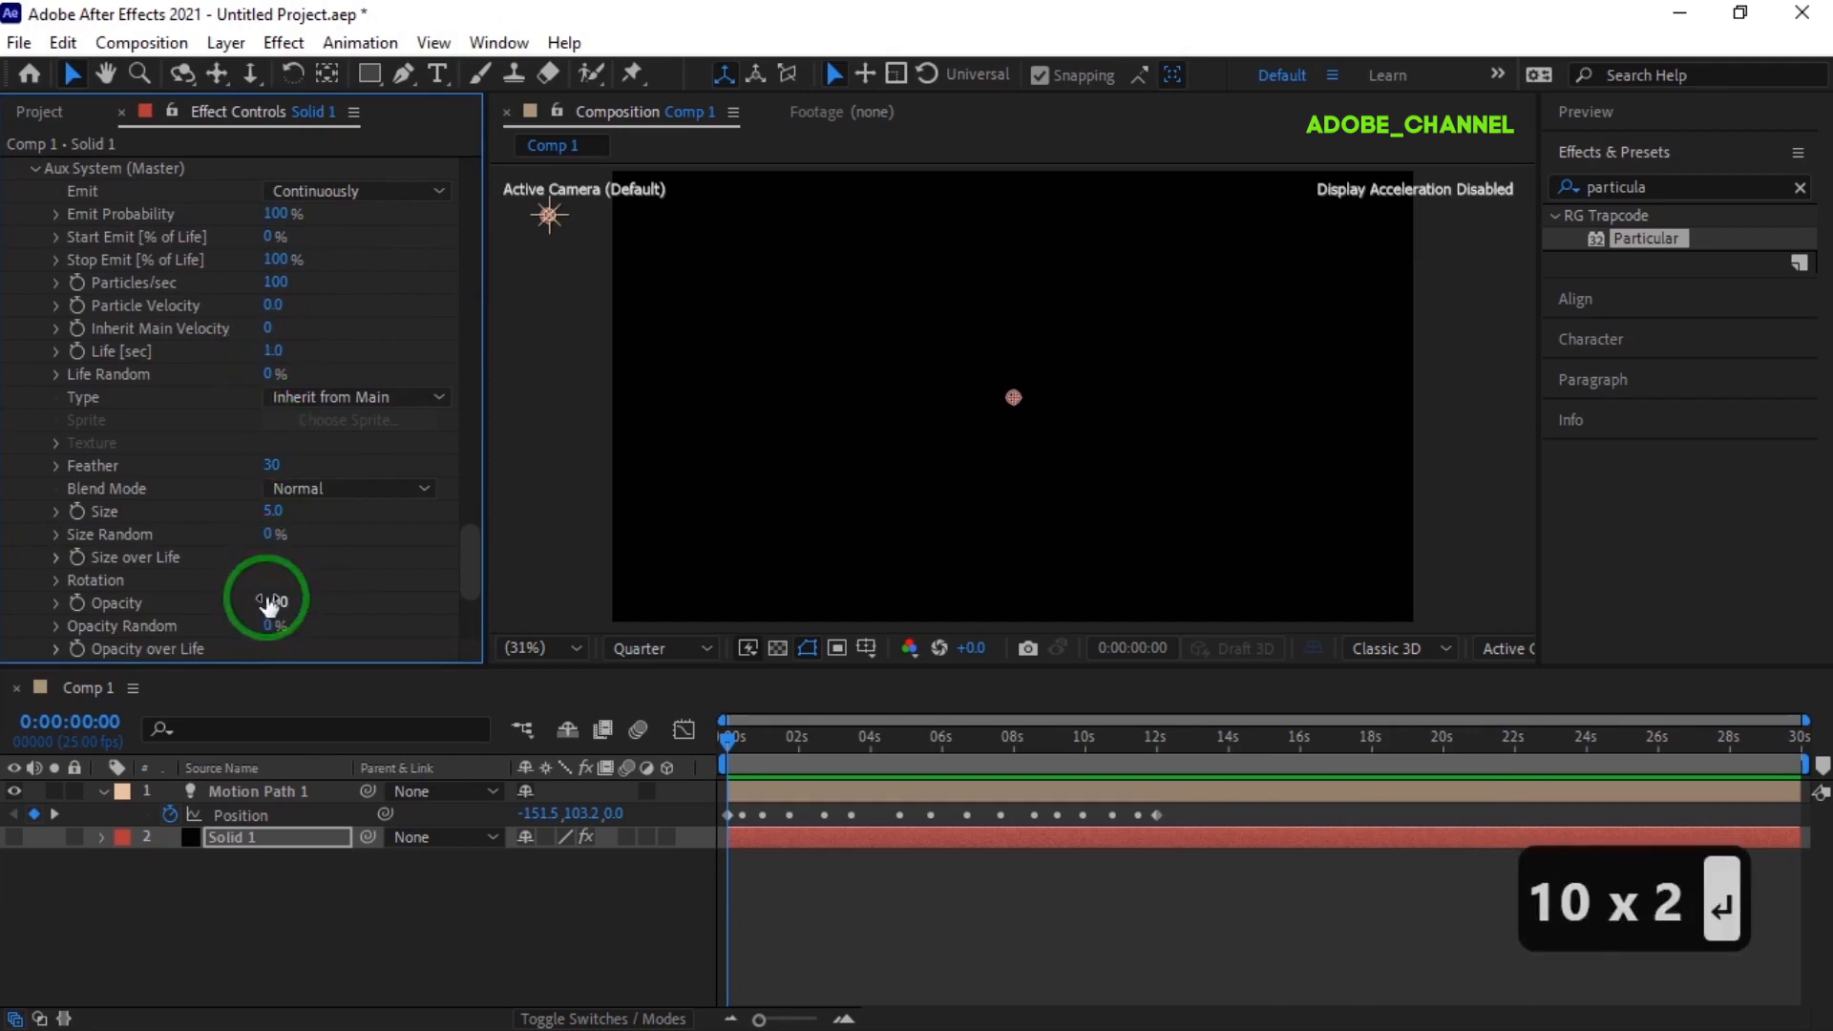
{"action": "left_click", "coordinate": [425, 495]}
{"action": "left_click", "coordinate": [389, 582]}
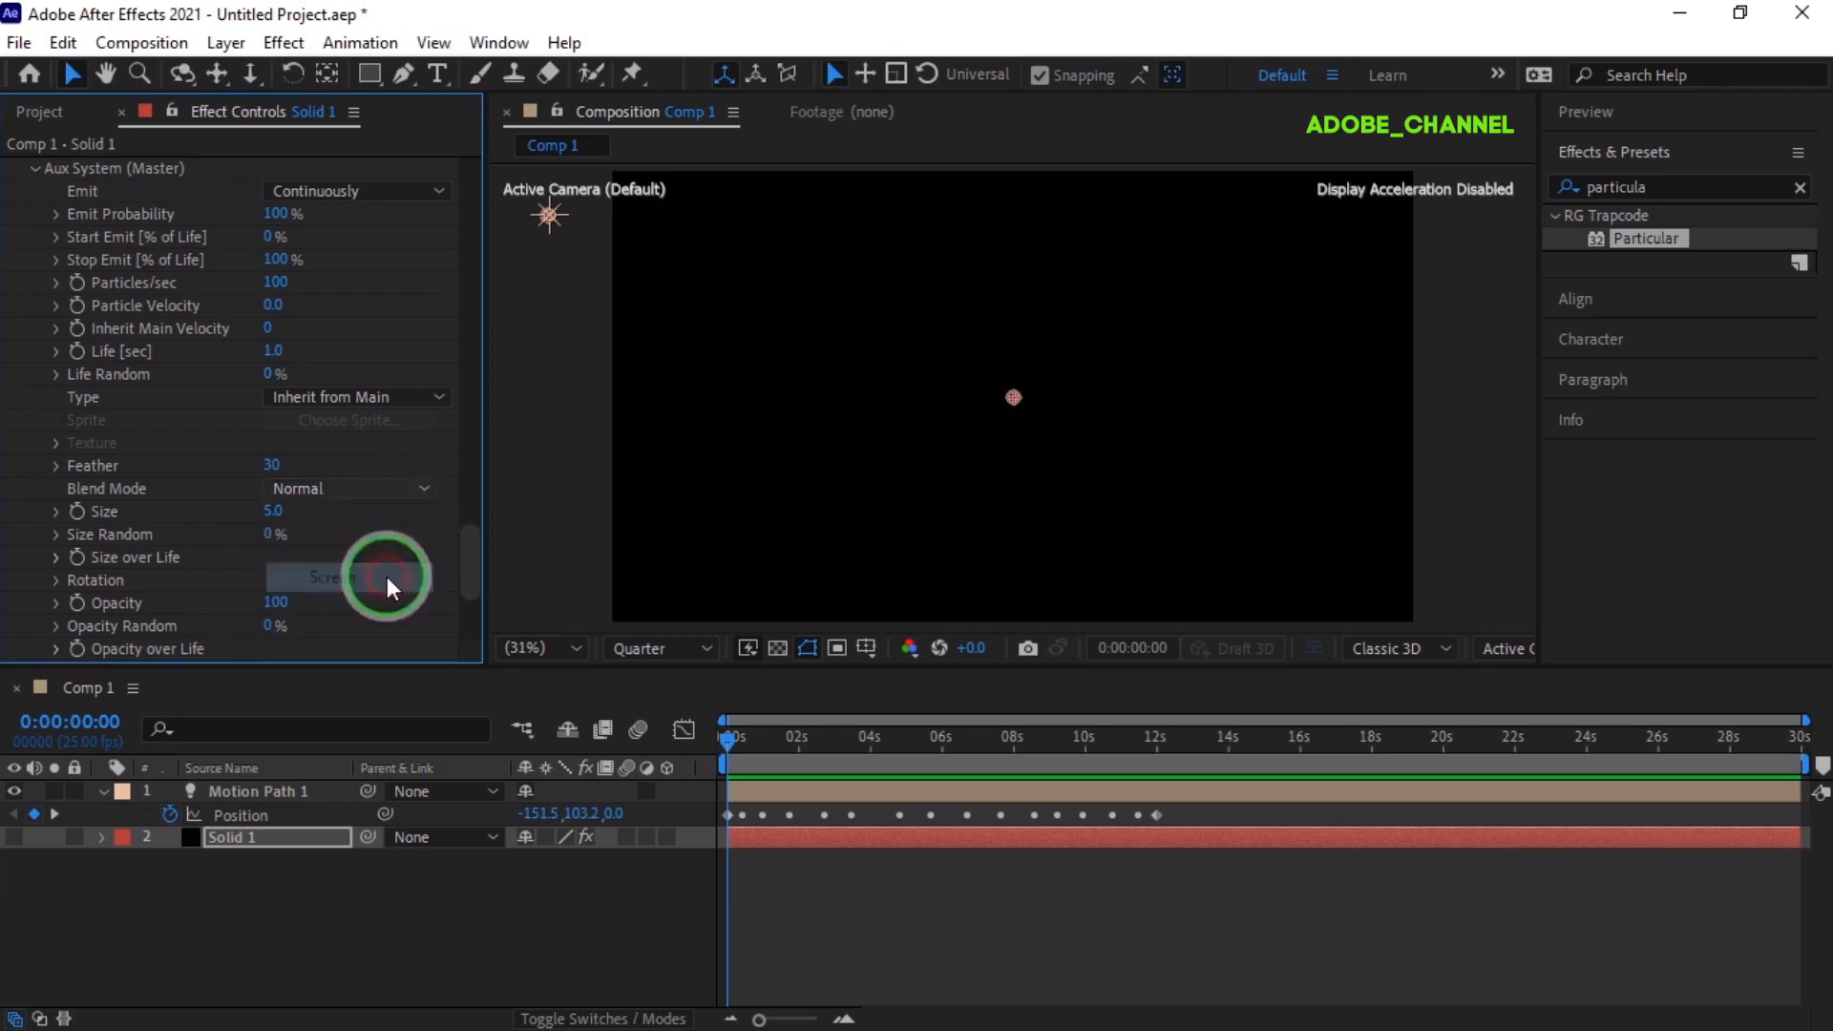
Set the aux particles' Gravity to 40 and Color From Main to 100%
{"action": "scroll", "coordinate": [387, 583], "scroll_direction": "down", "scroll_amount": 3}
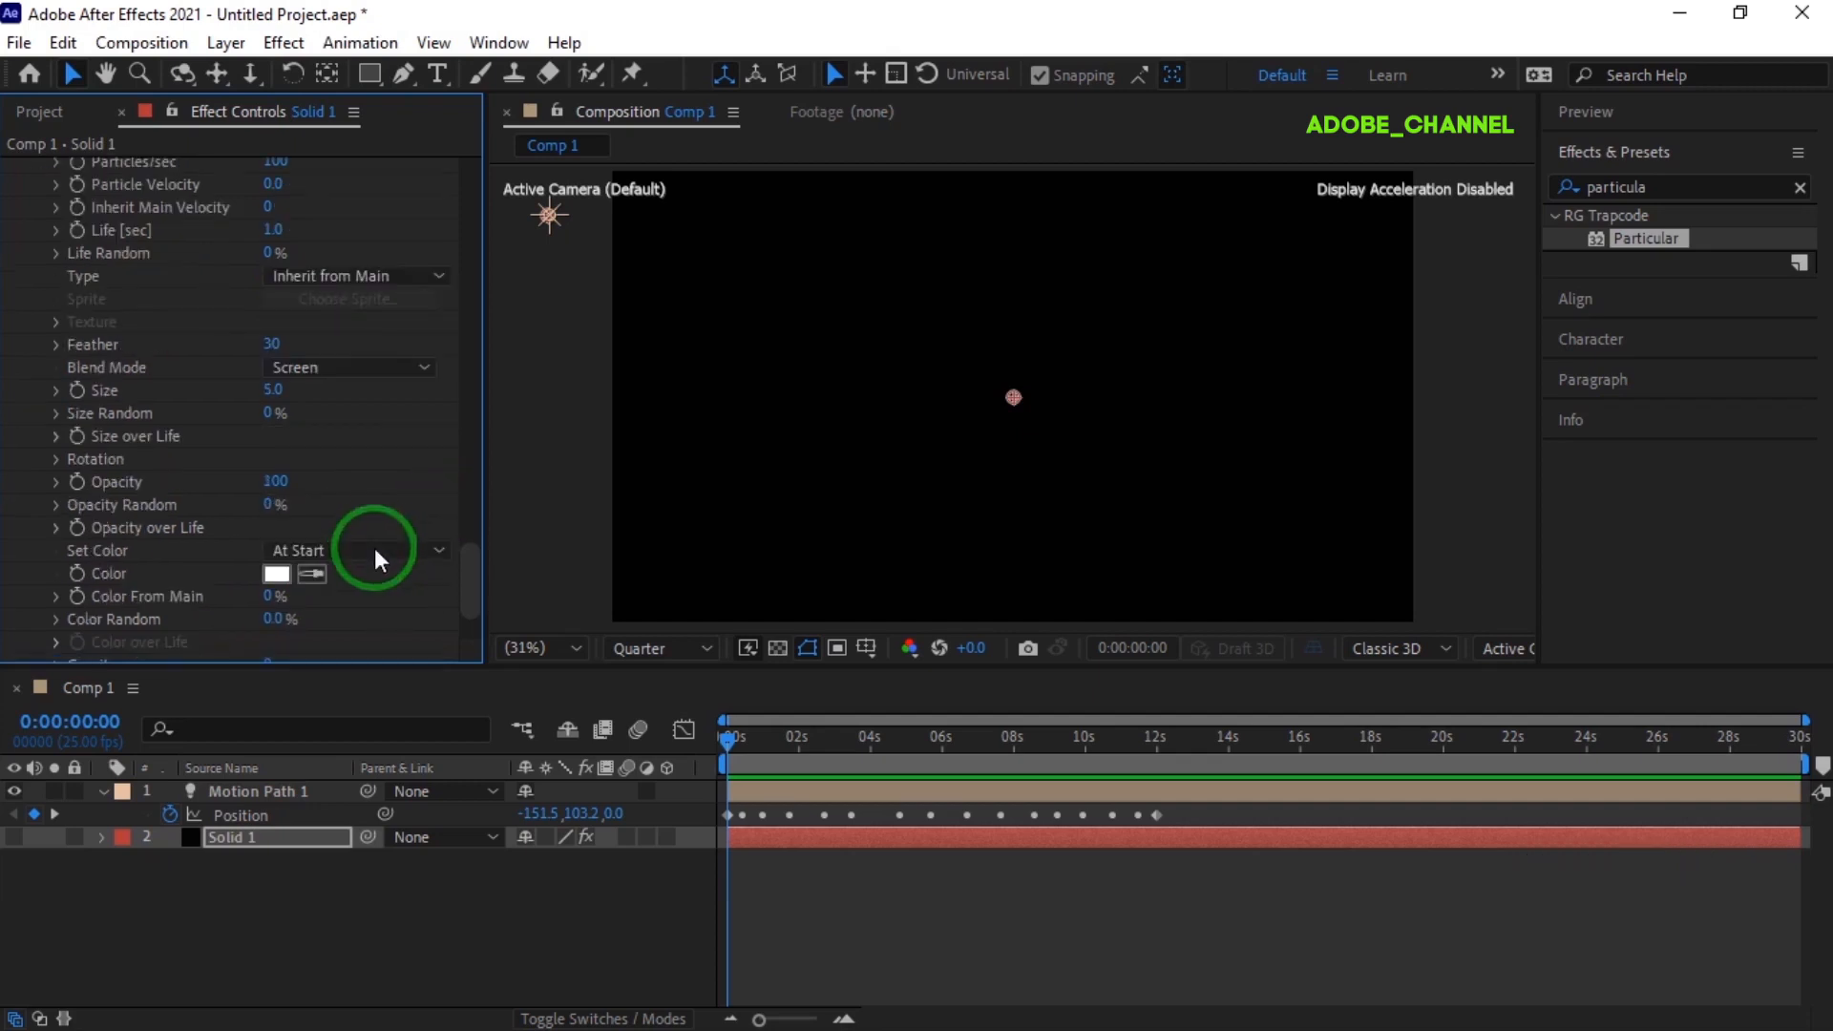
{"action": "scroll", "coordinate": [380, 533], "scroll_direction": "down", "scroll_amount": 2}
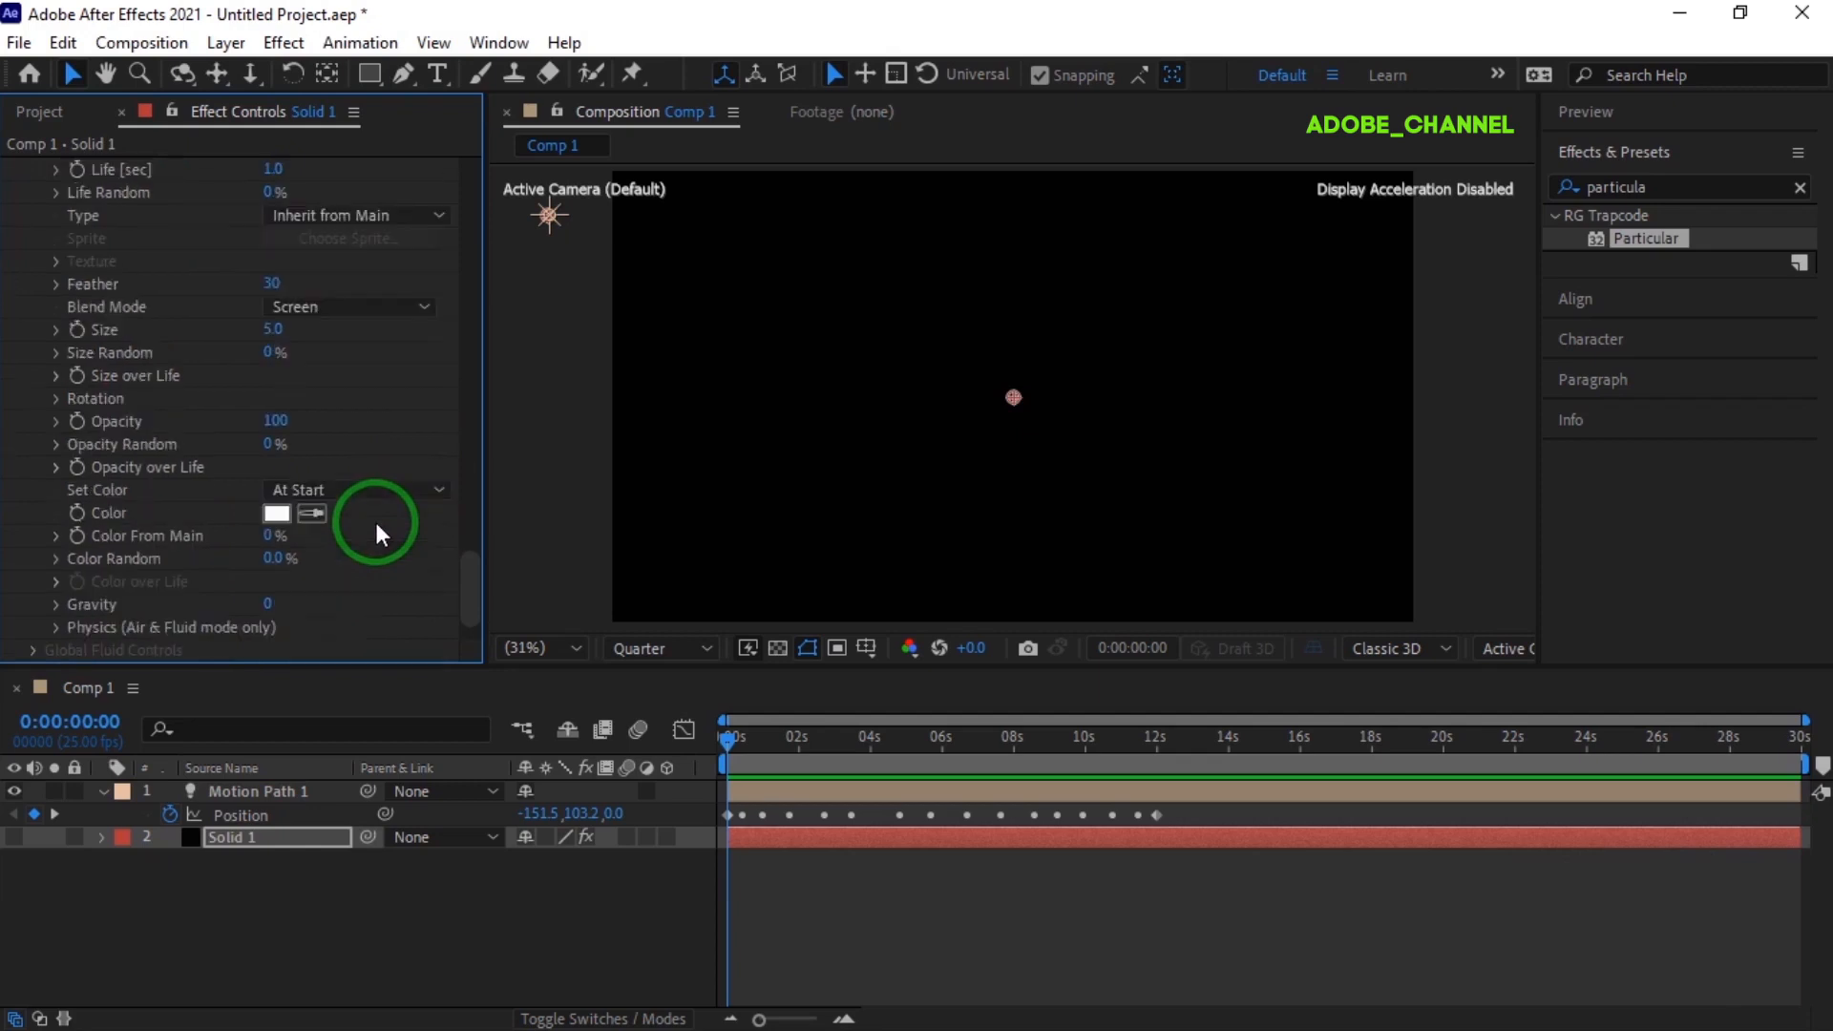
{"action": "left_click", "coordinate": [272, 600]}
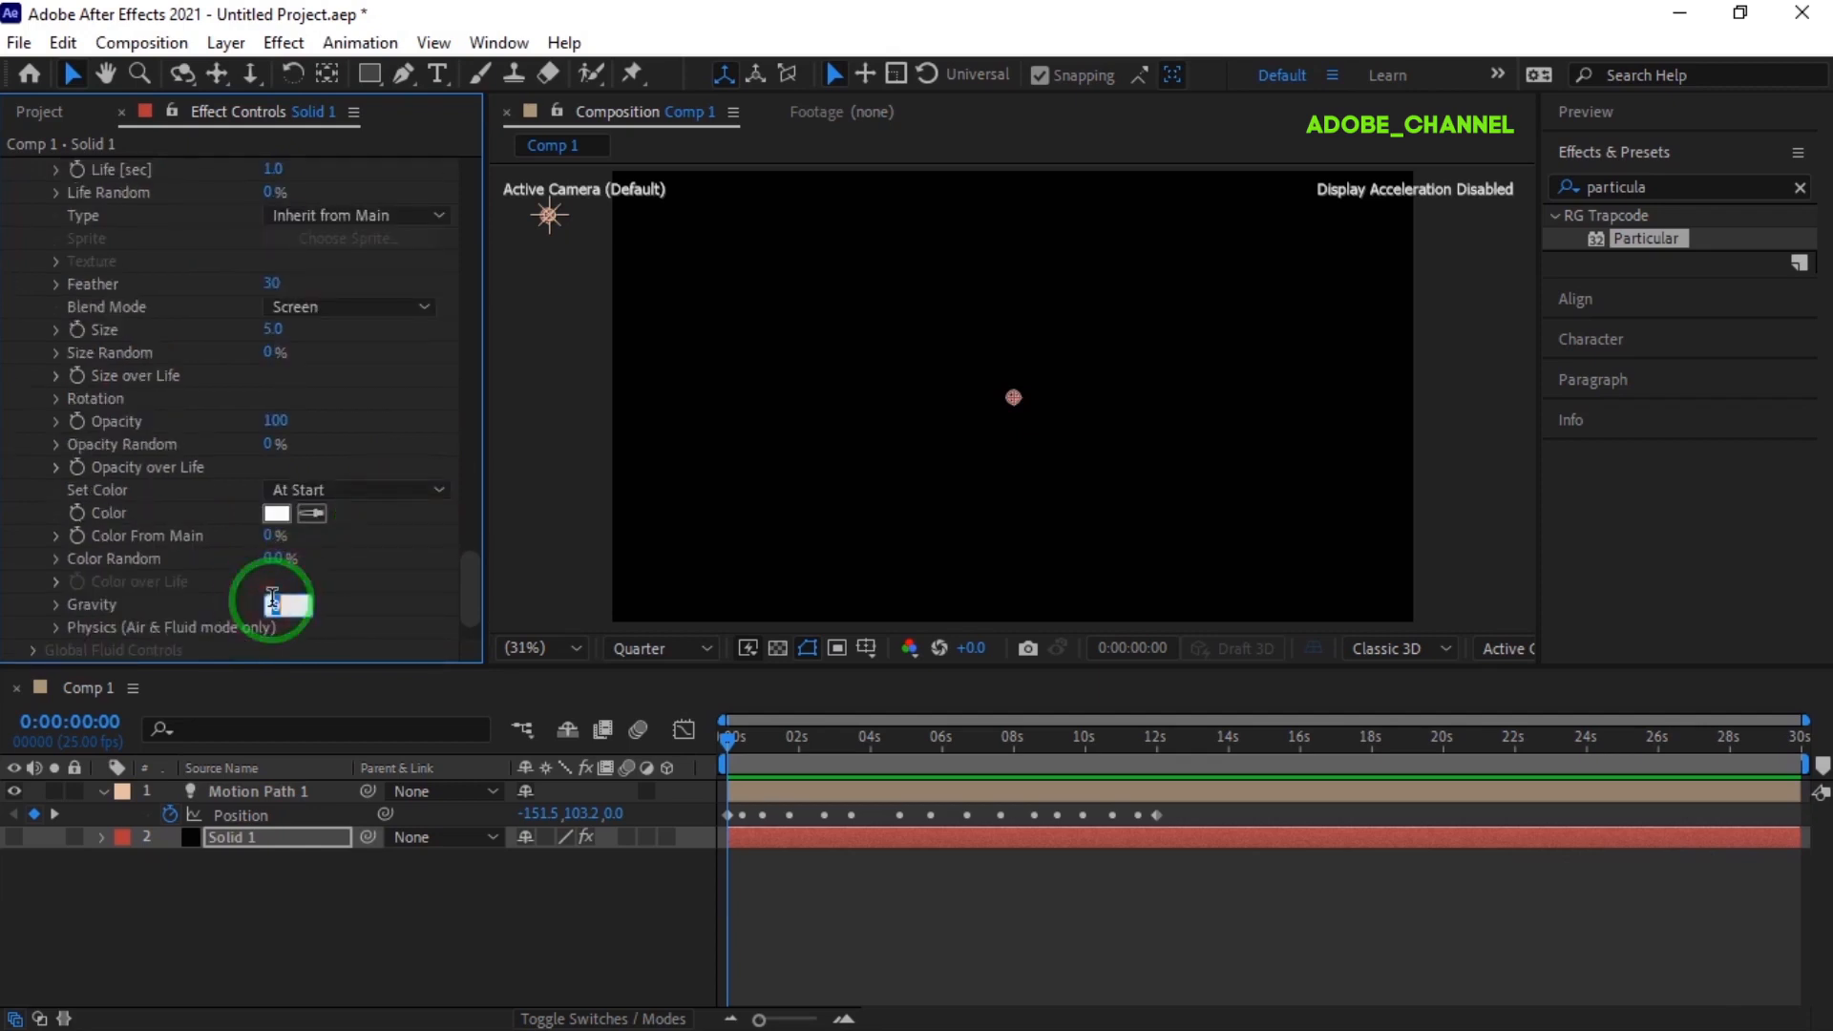
{"action": "type", "text": "40"}
{"action": "key", "text": "Return"}
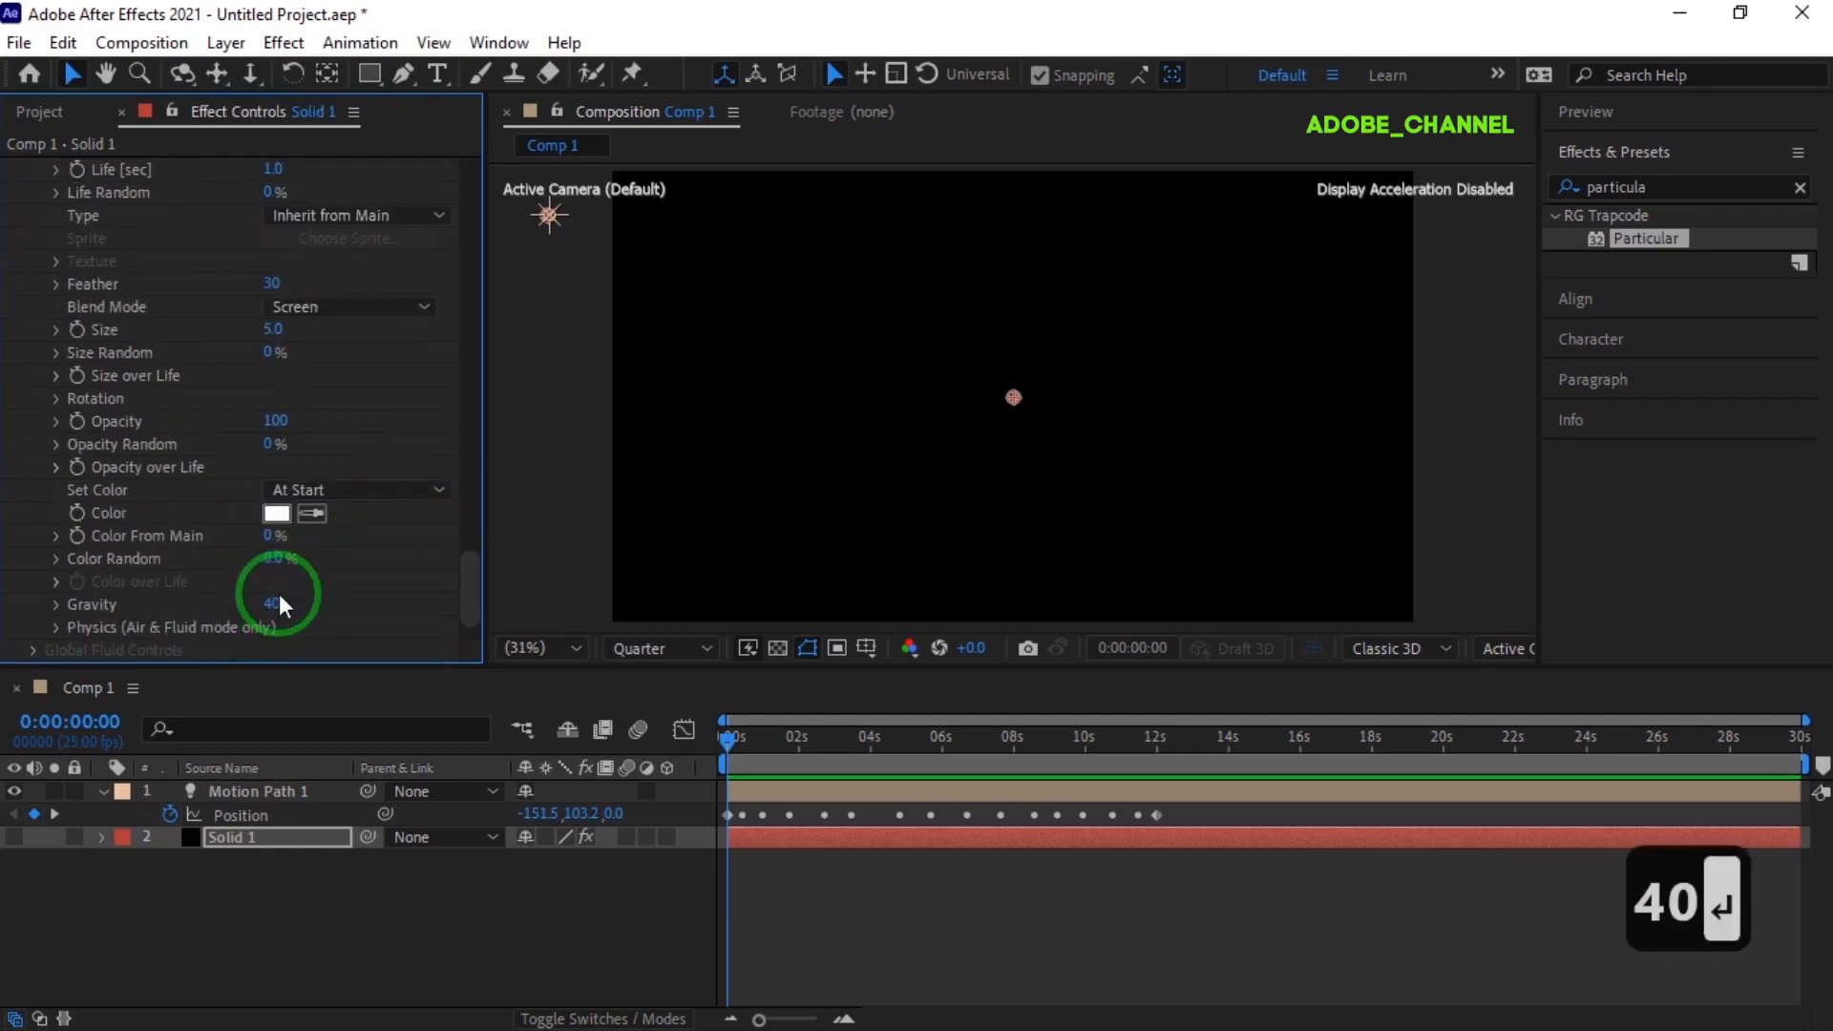
{"action": "left_click", "coordinate": [270, 539]}
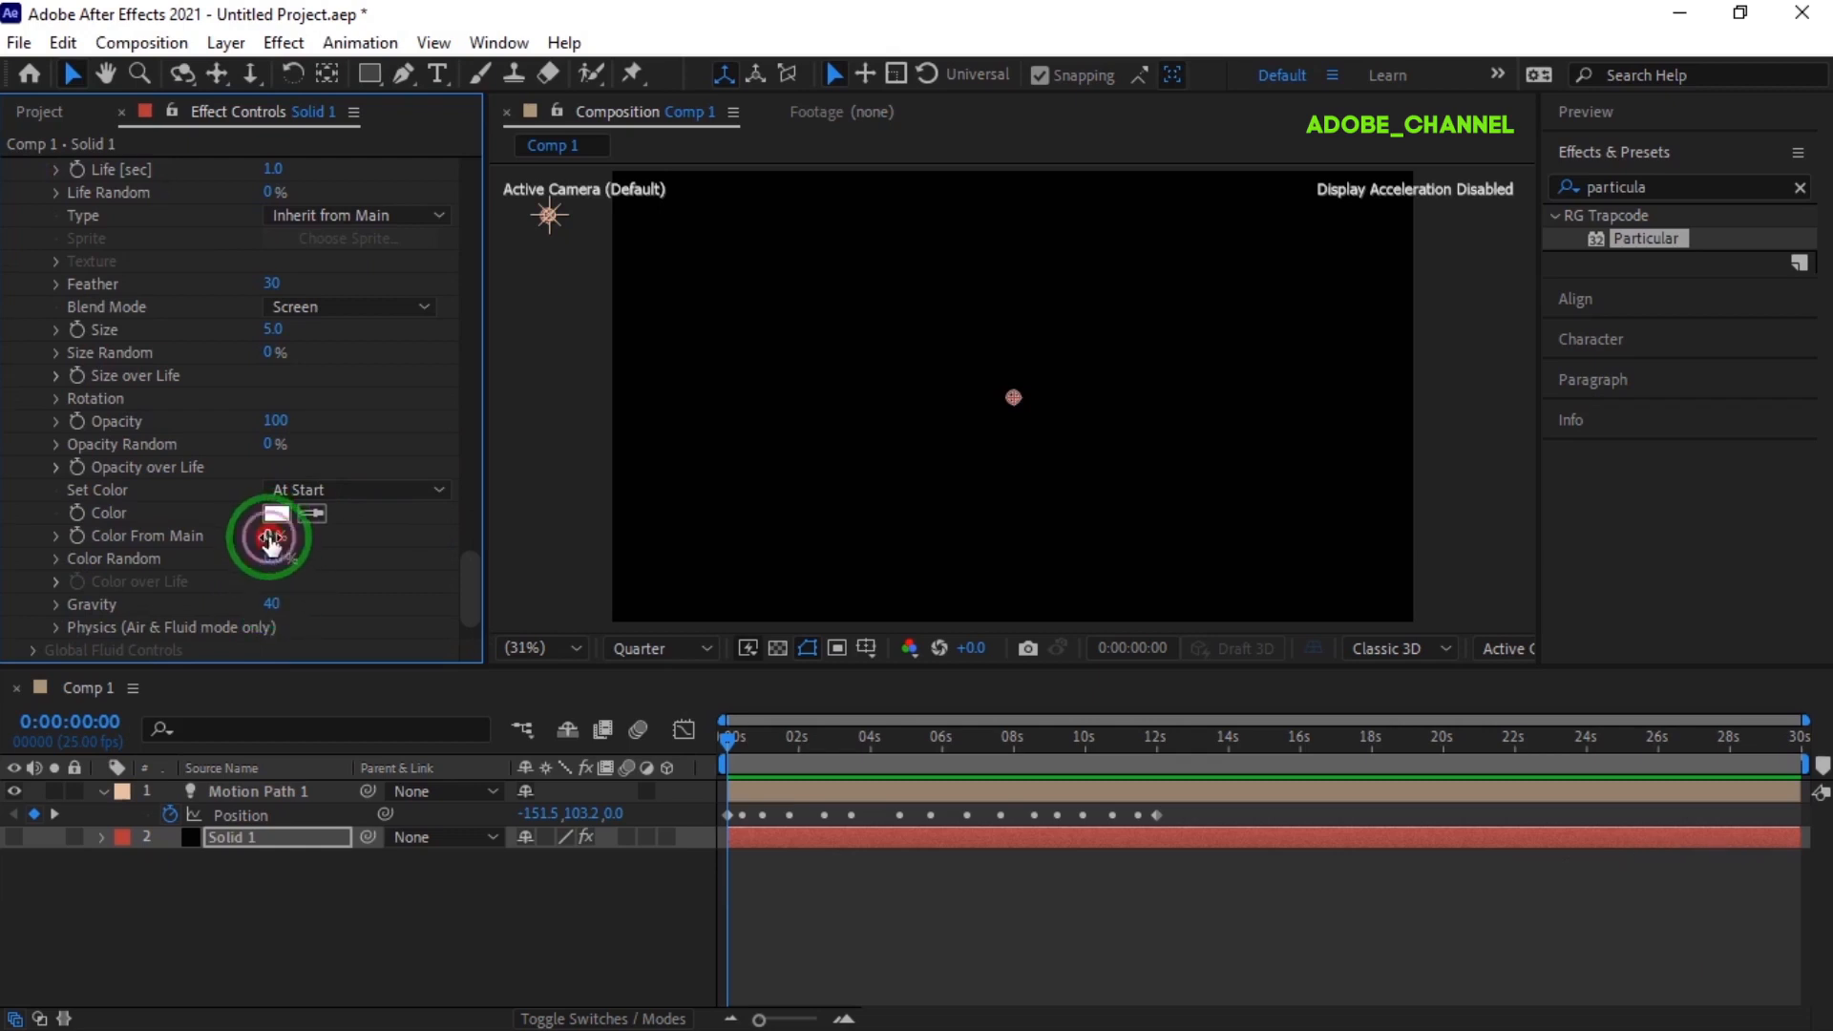
{"action": "type", "text": "100"}
{"action": "key", "text": "Return"}
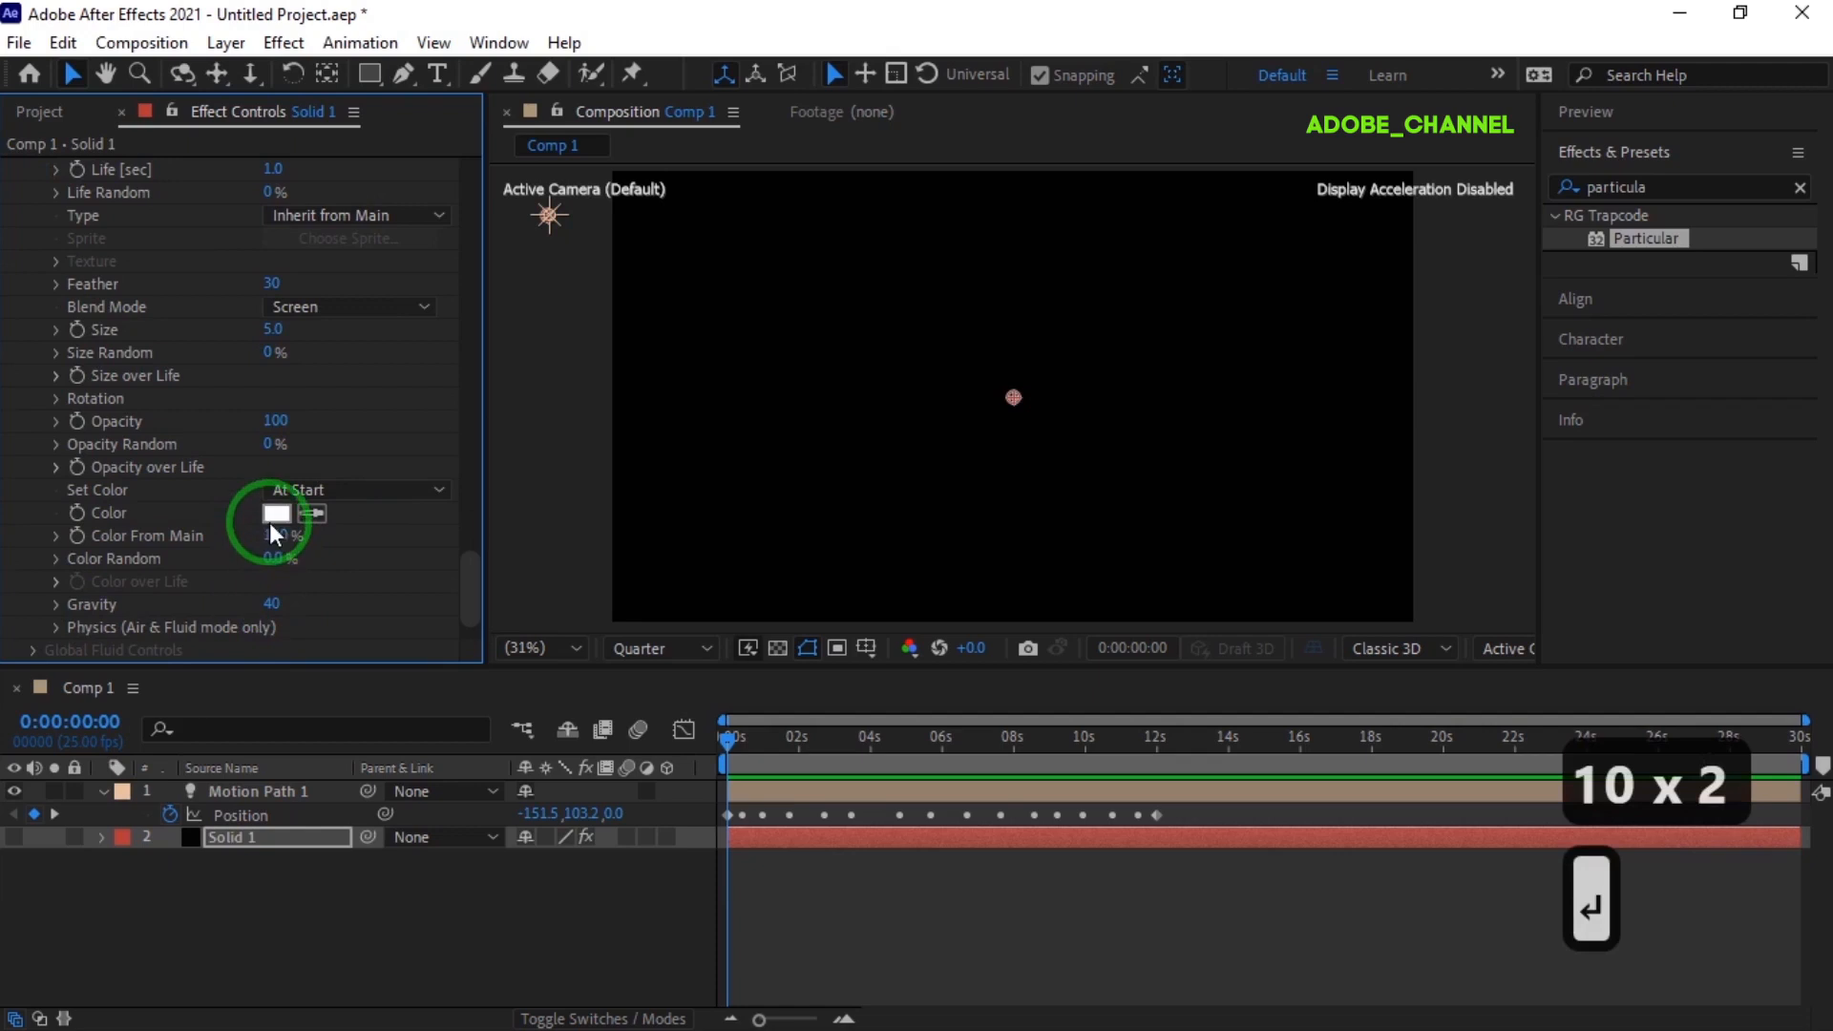
Apply the Size over Life preset for the aux particles that rises quickly to a peak and tapers linearly to zero
{"action": "left_click", "coordinate": [54, 373]}
{"action": "left_click", "coordinate": [428, 445]}
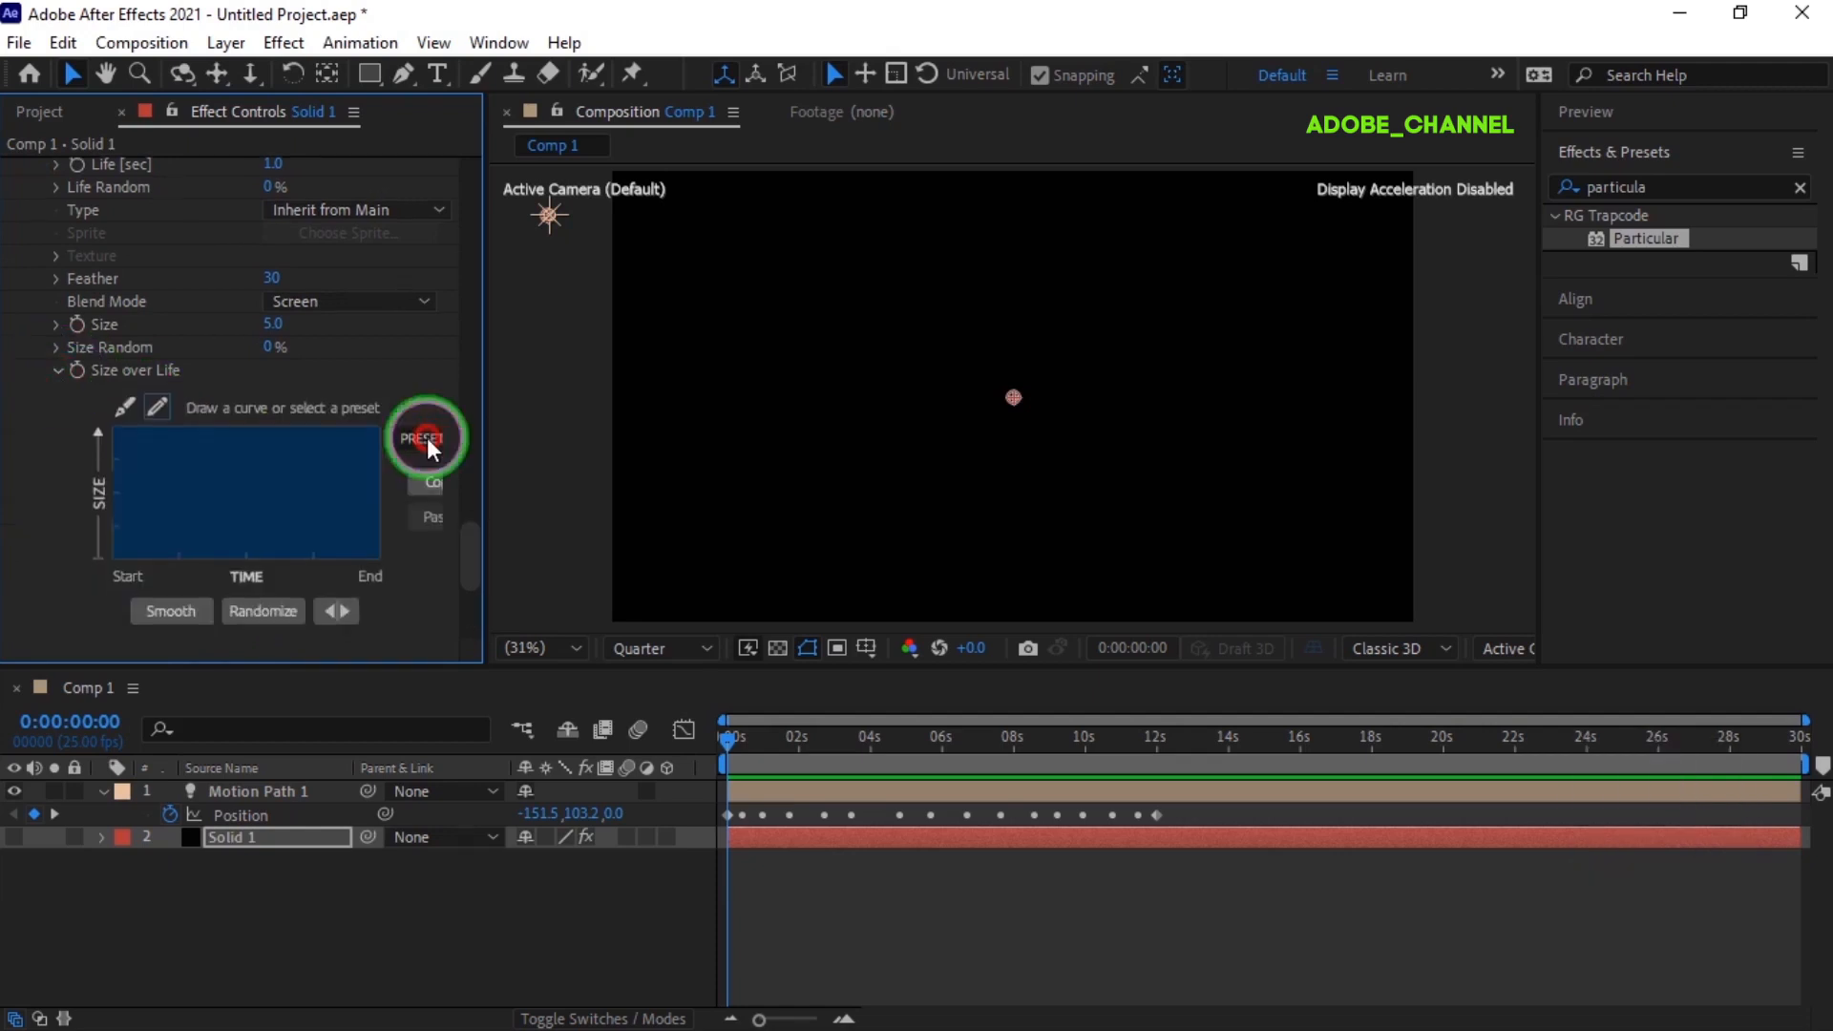
{"action": "left_click", "coordinate": [425, 525]}
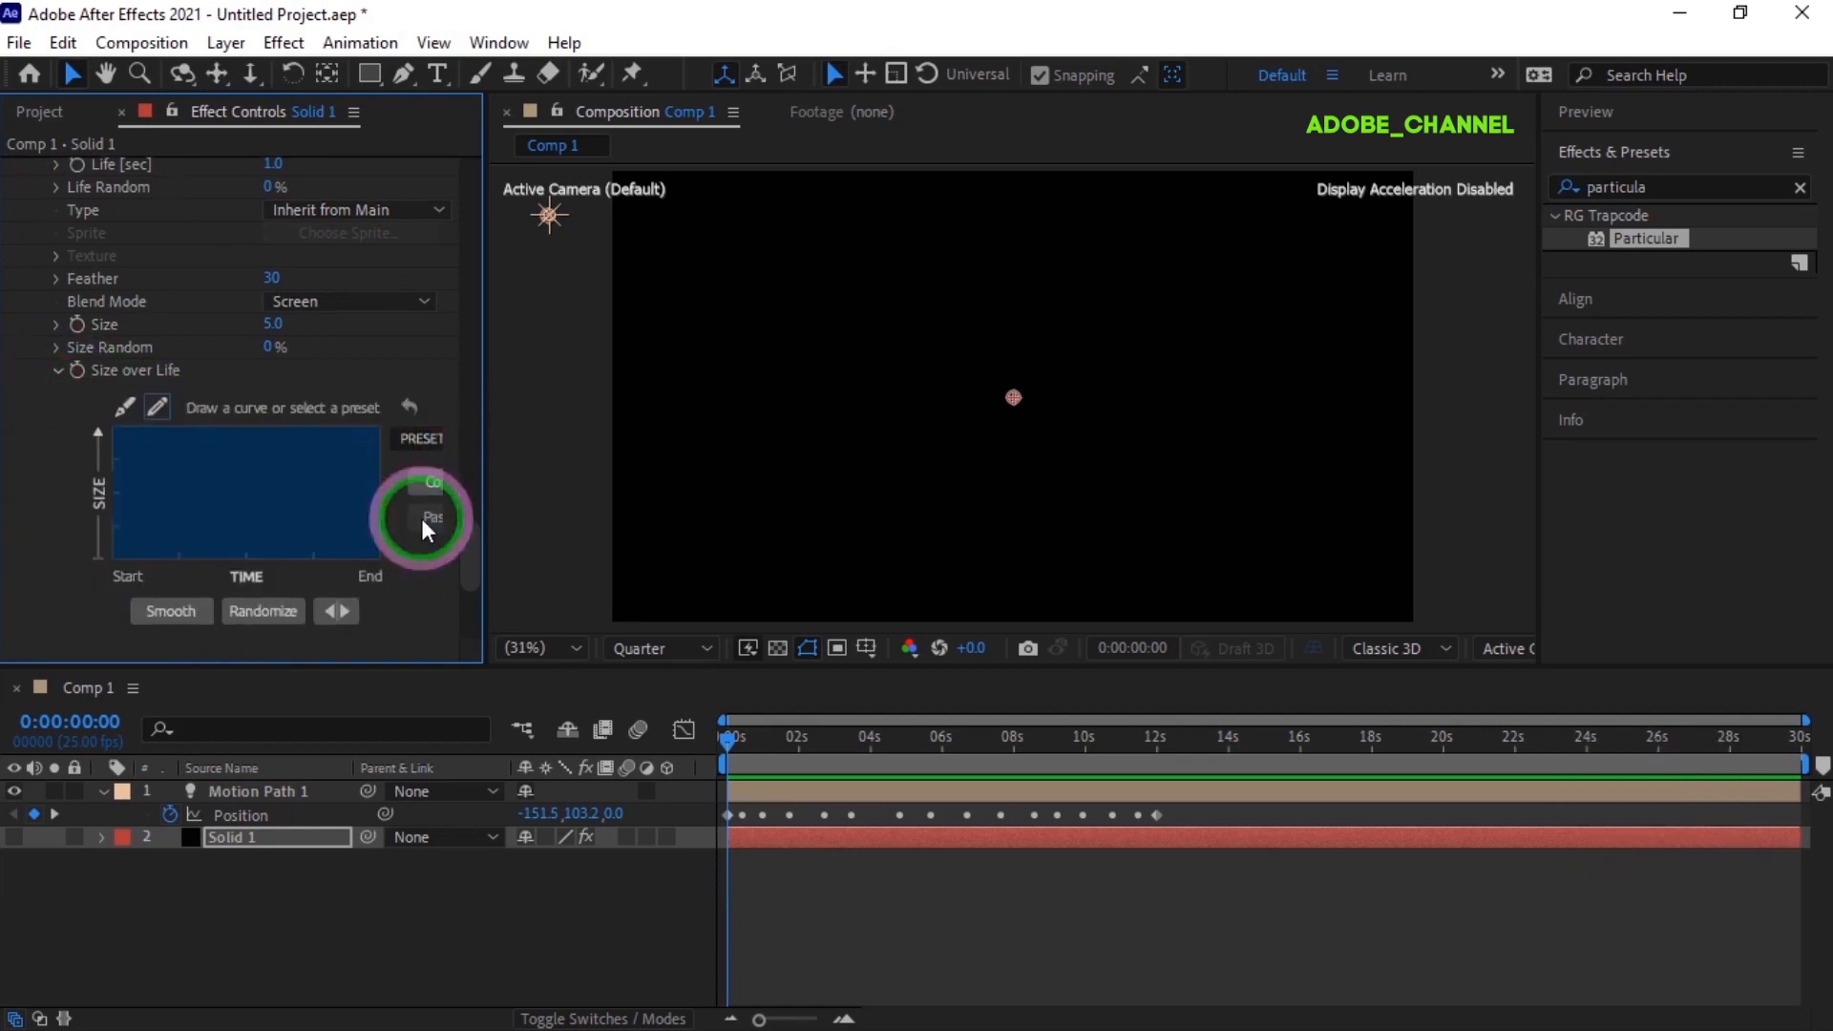
Find the Stylize Glow effect and apply it to Solid 1
{"action": "left_click_drag", "start_coordinate": [1666, 187], "coordinate": [1555, 206]}
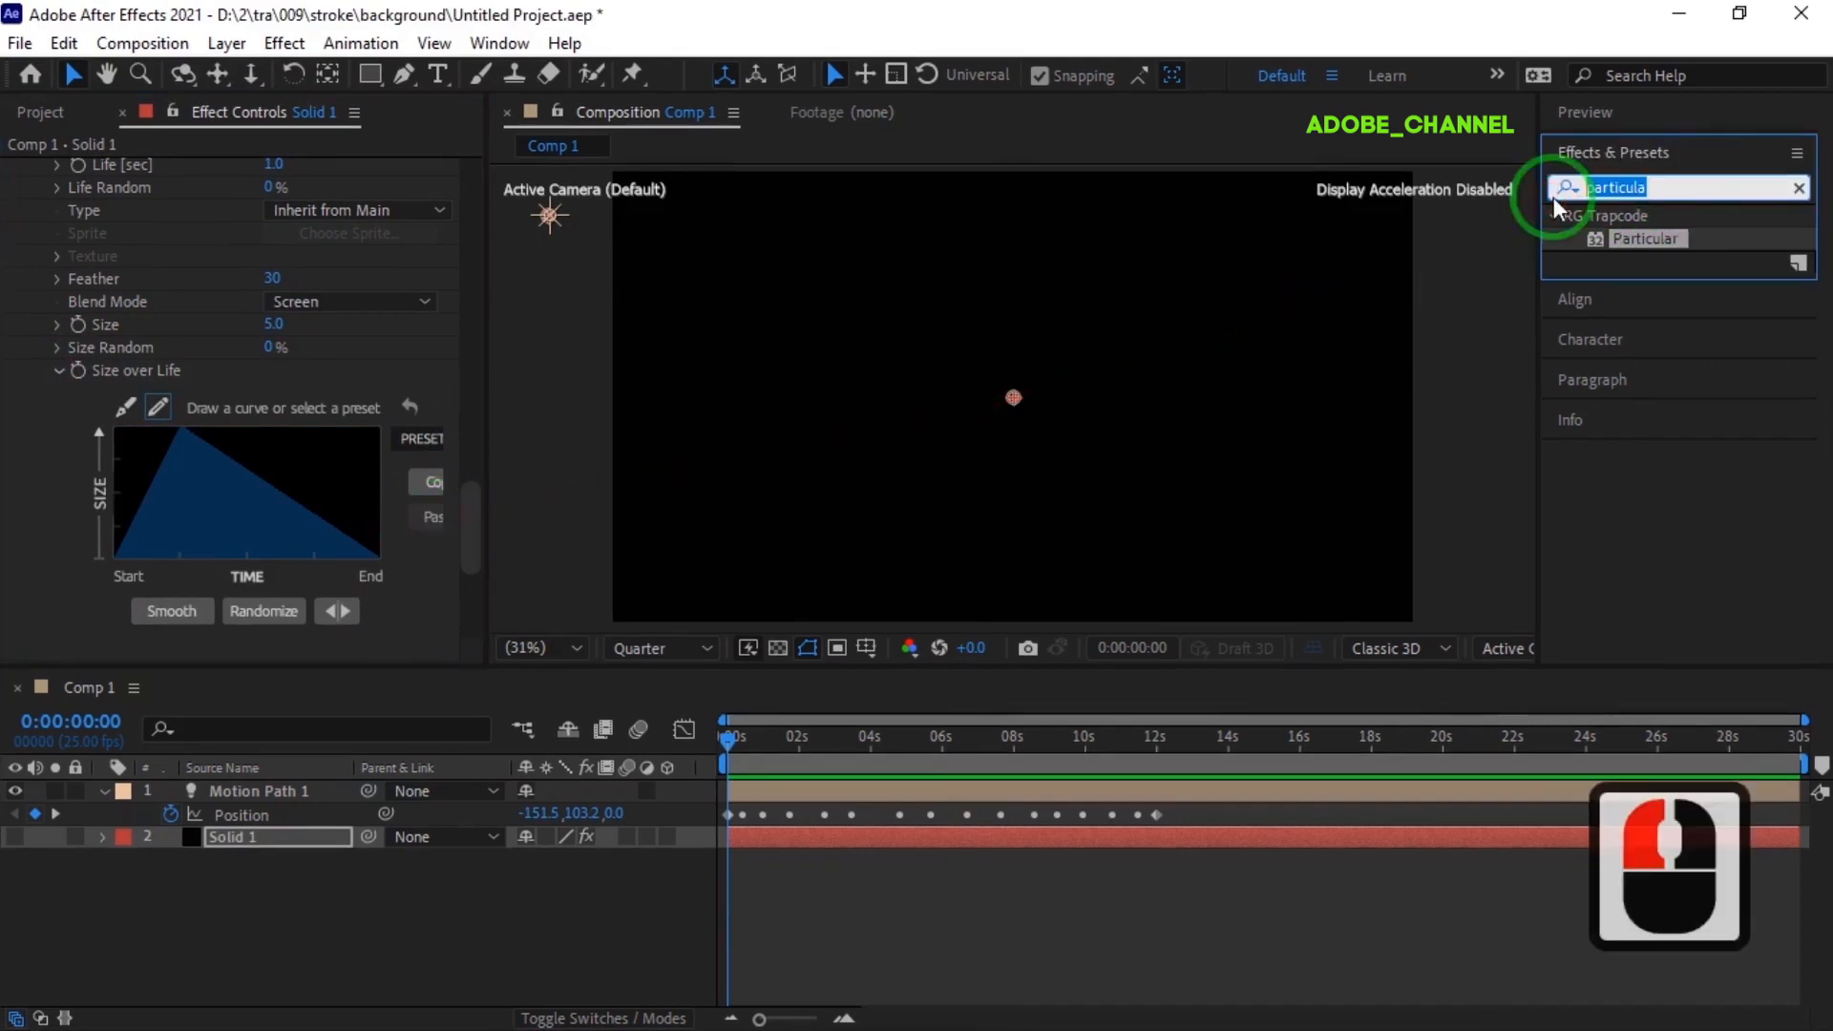
{"action": "type", "text": "glow"}
{"action": "left_click", "coordinate": [1636, 444]}
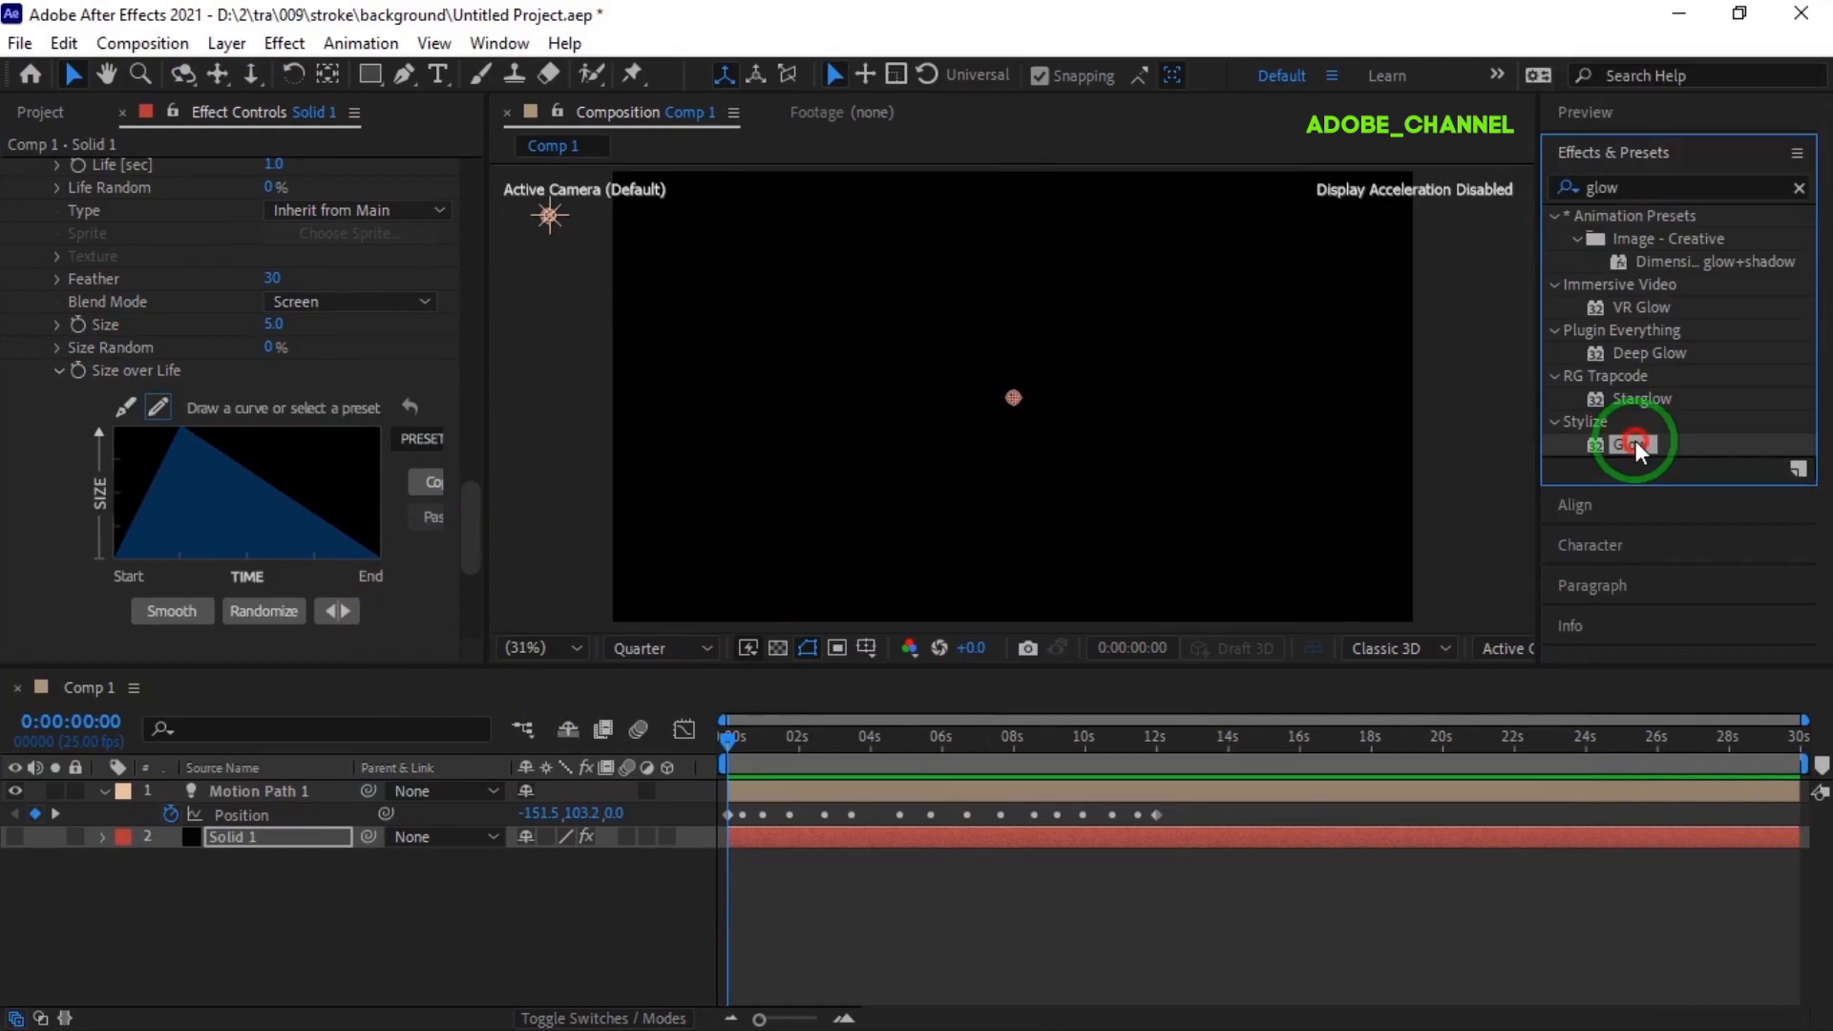
{"action": "double_click", "coordinate": [1637, 446]}
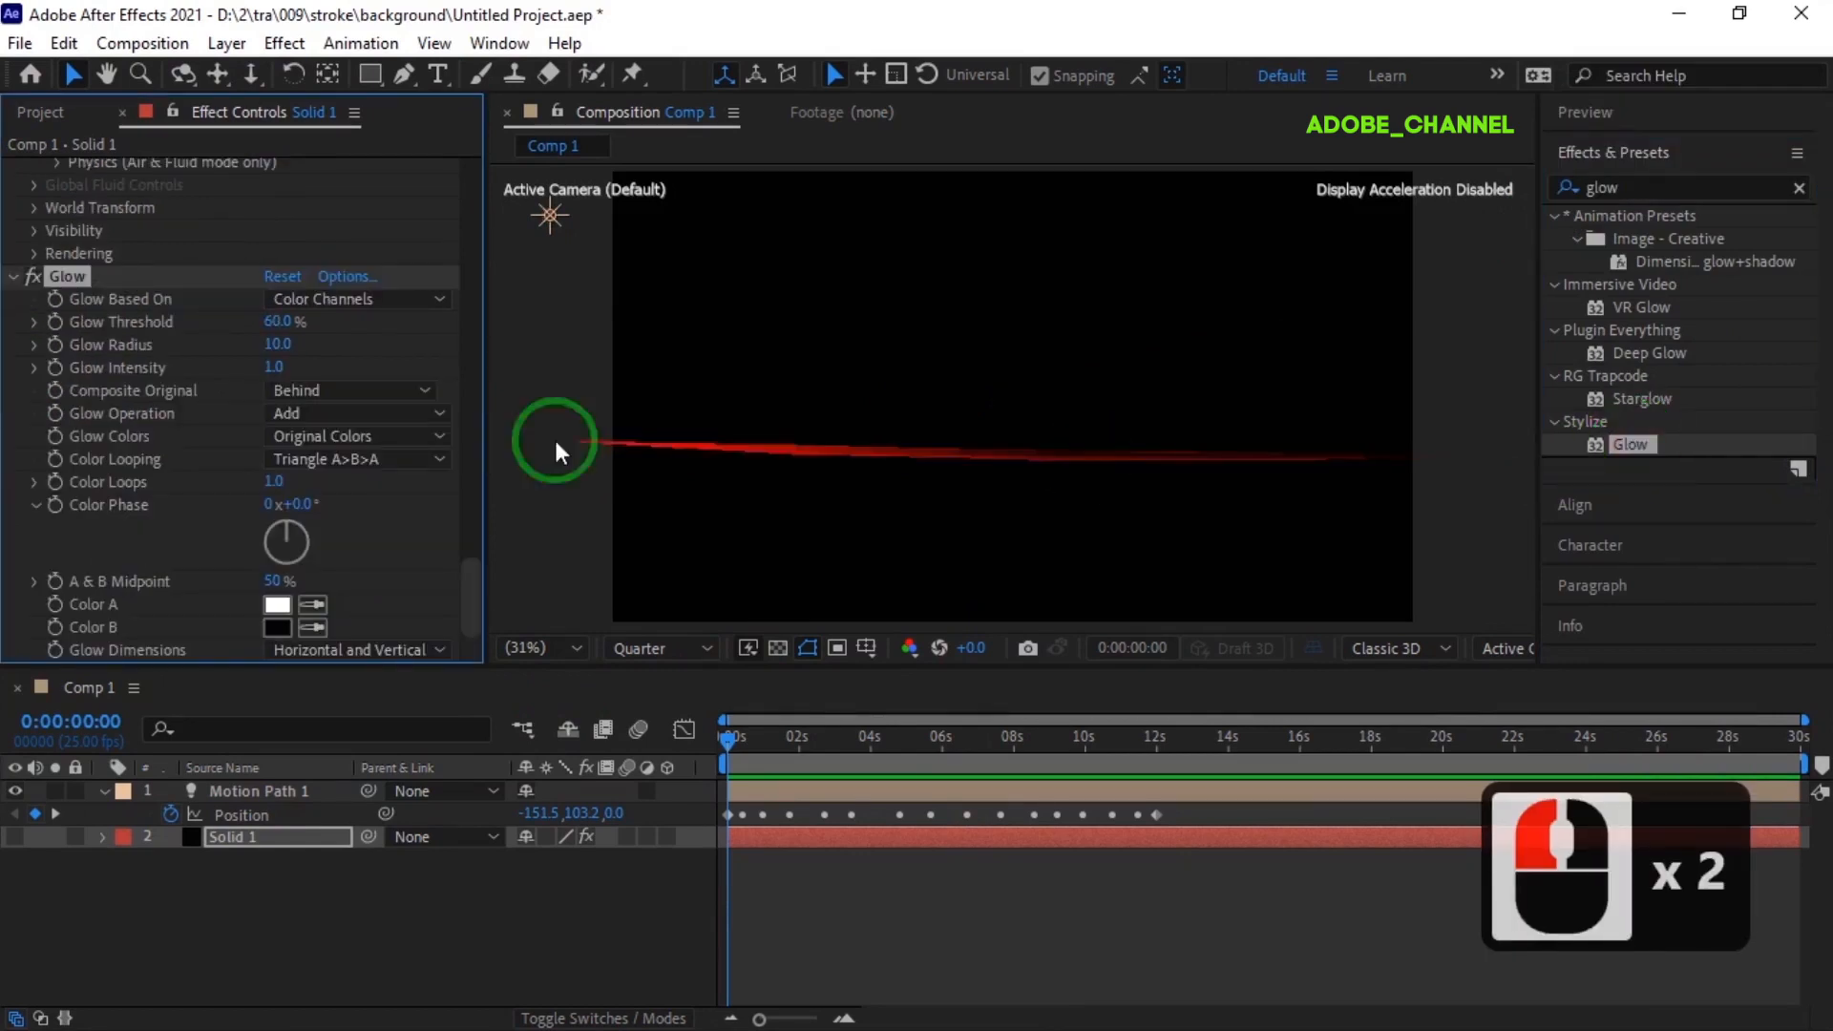
Set the Glow Threshold to 80%, Glow Radius to 25 and Glow Intensity to 2
{"action": "left_click", "coordinate": [275, 321]}
{"action": "type", "text": "80"}
{"action": "key", "text": "Return"}
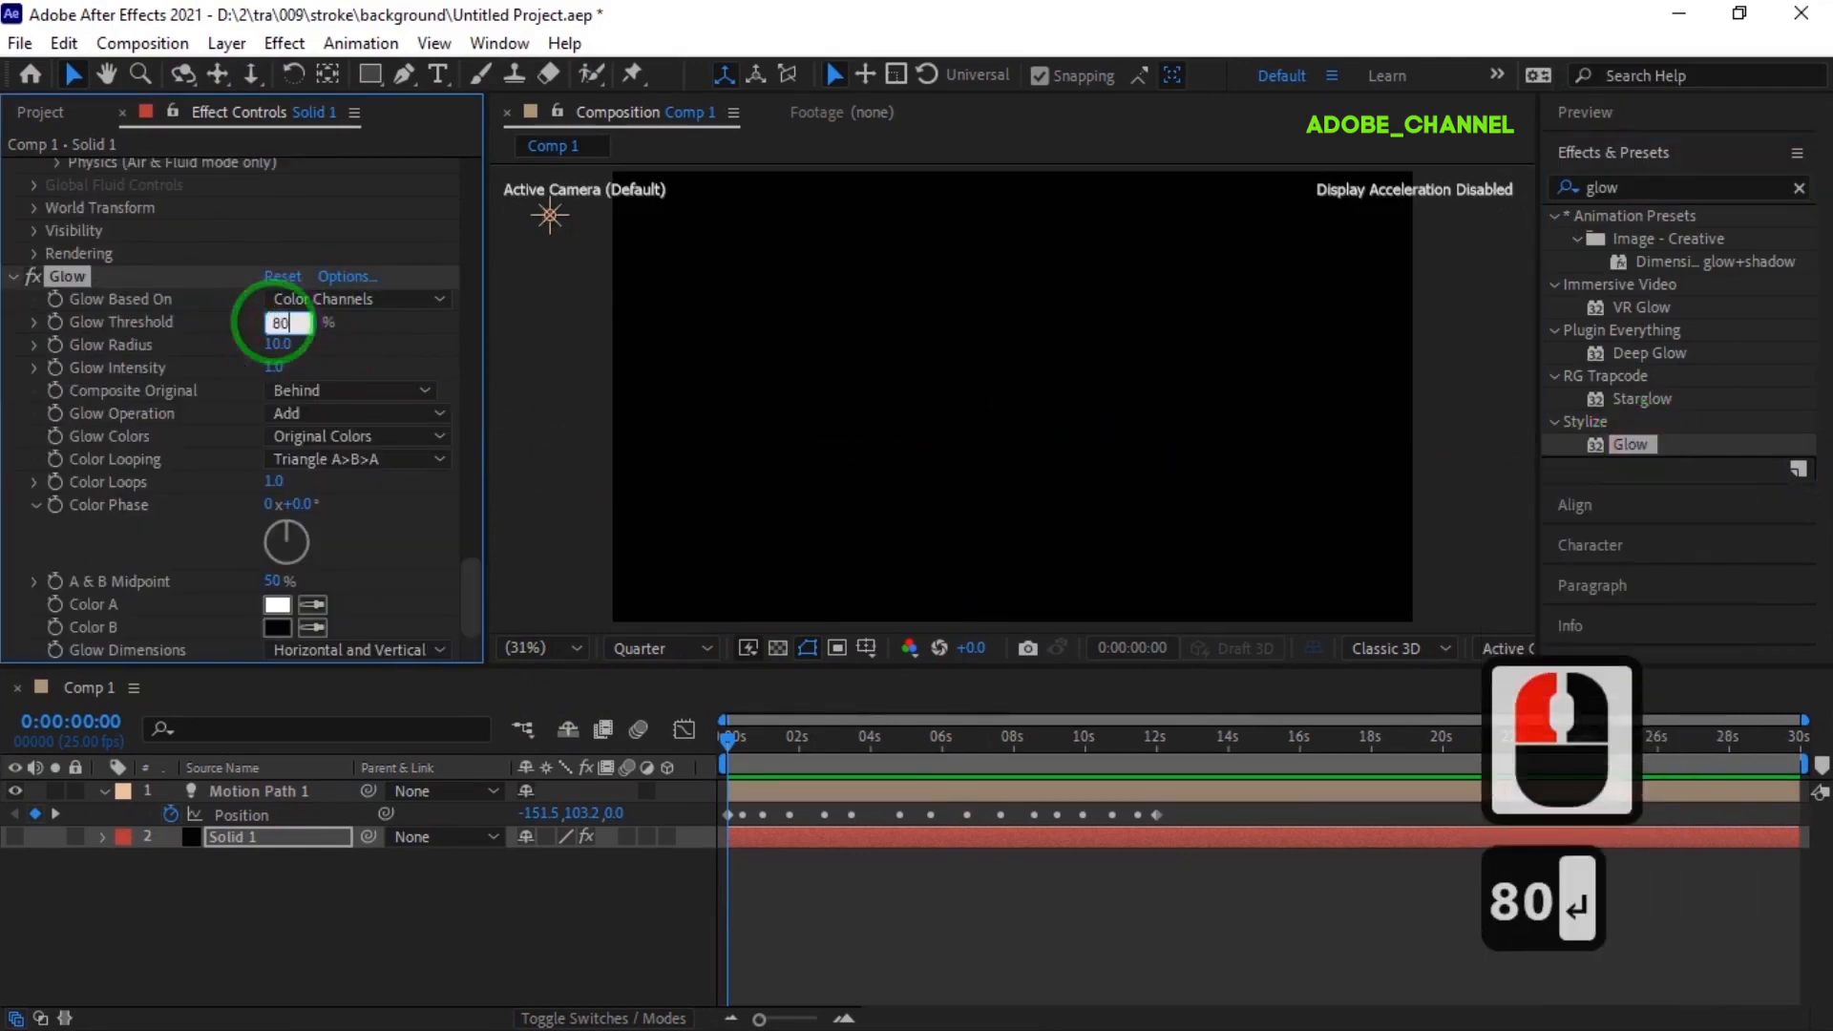
{"action": "left_click", "coordinate": [275, 344]}
{"action": "type", "text": "25"}
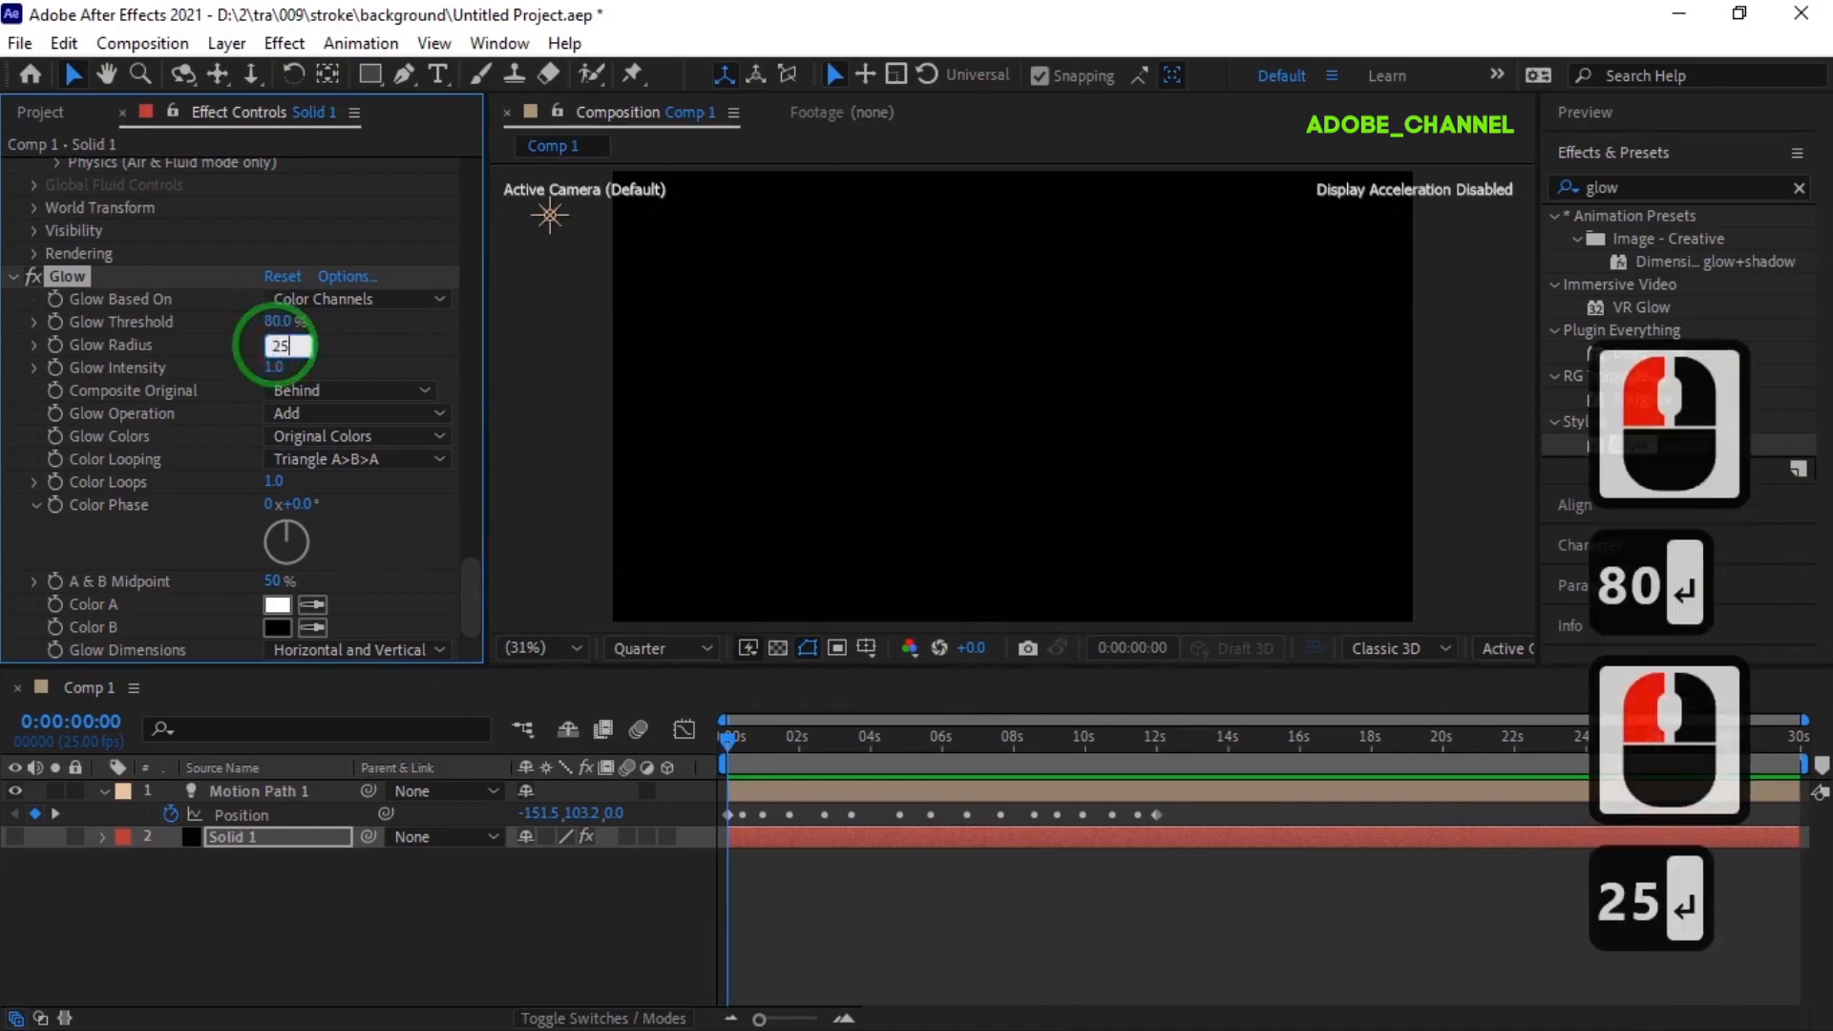
{"action": "key", "text": "Return"}
{"action": "left_click", "coordinate": [274, 368]}
{"action": "type", "text": "2"}
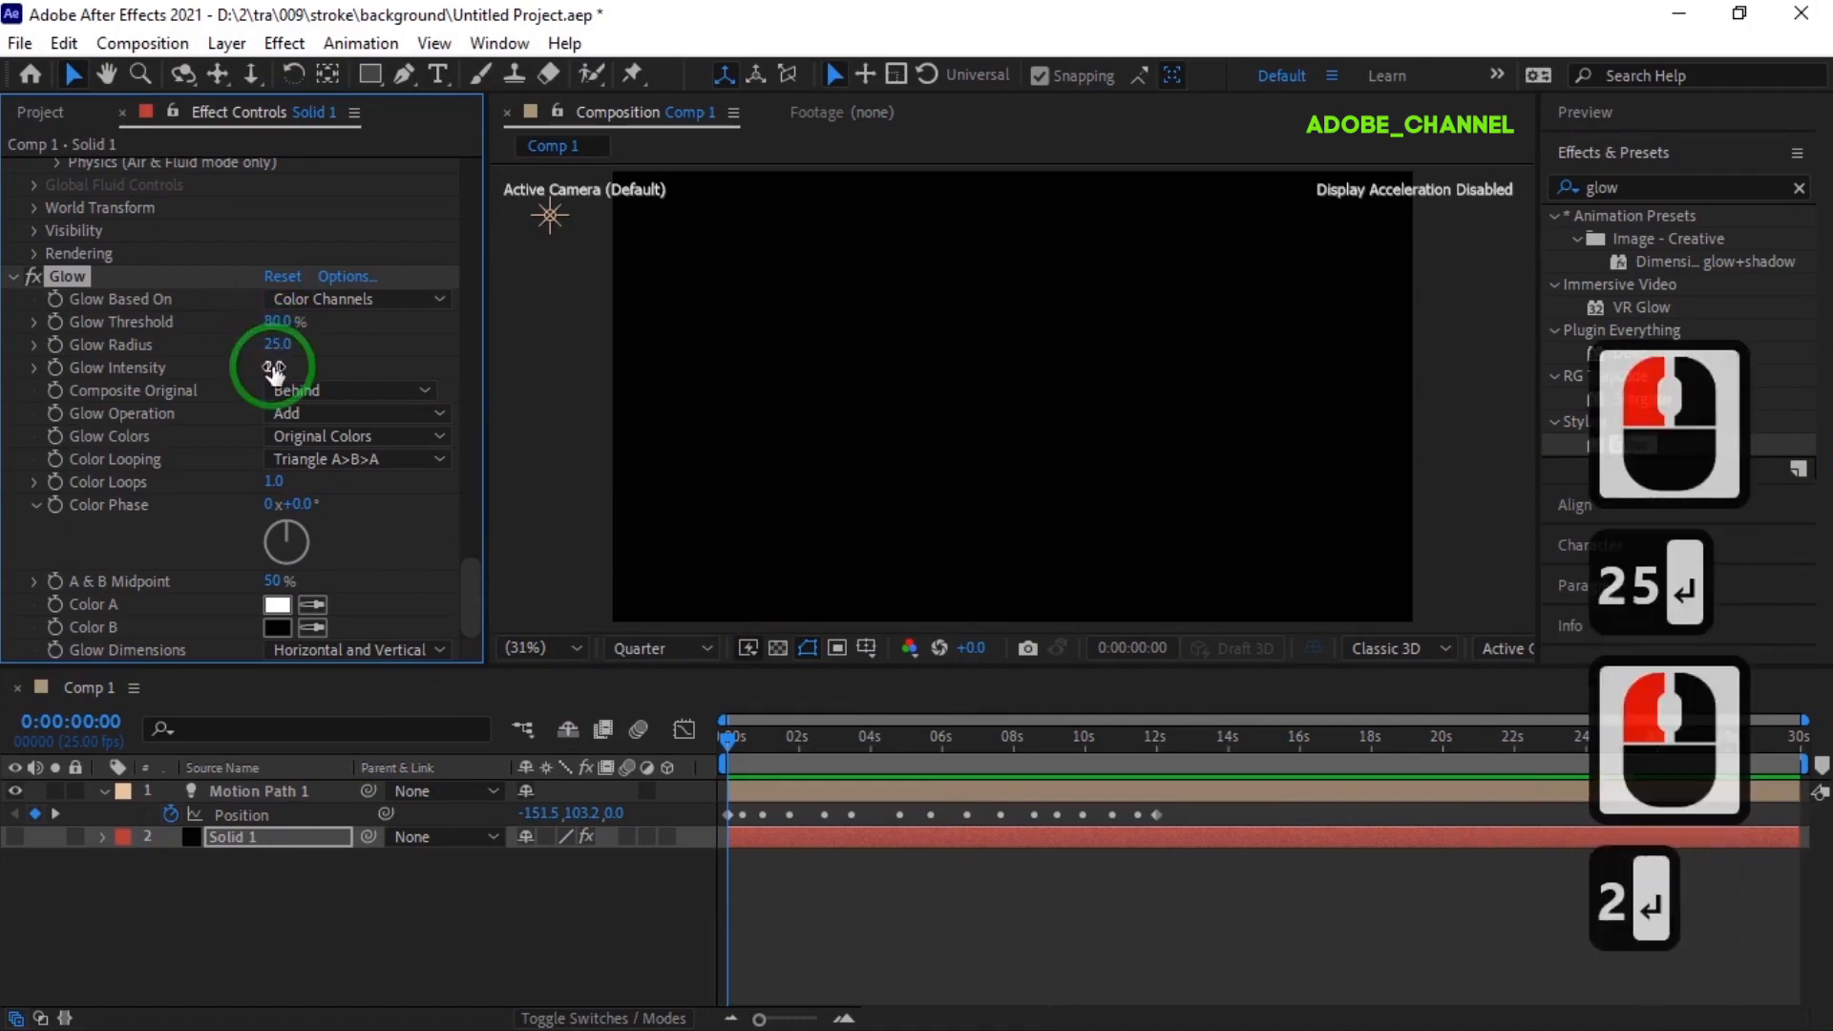
Turn on the visibility of Solid 1 and duplicate its Glow effect
{"action": "left_click", "coordinate": [16, 837]}
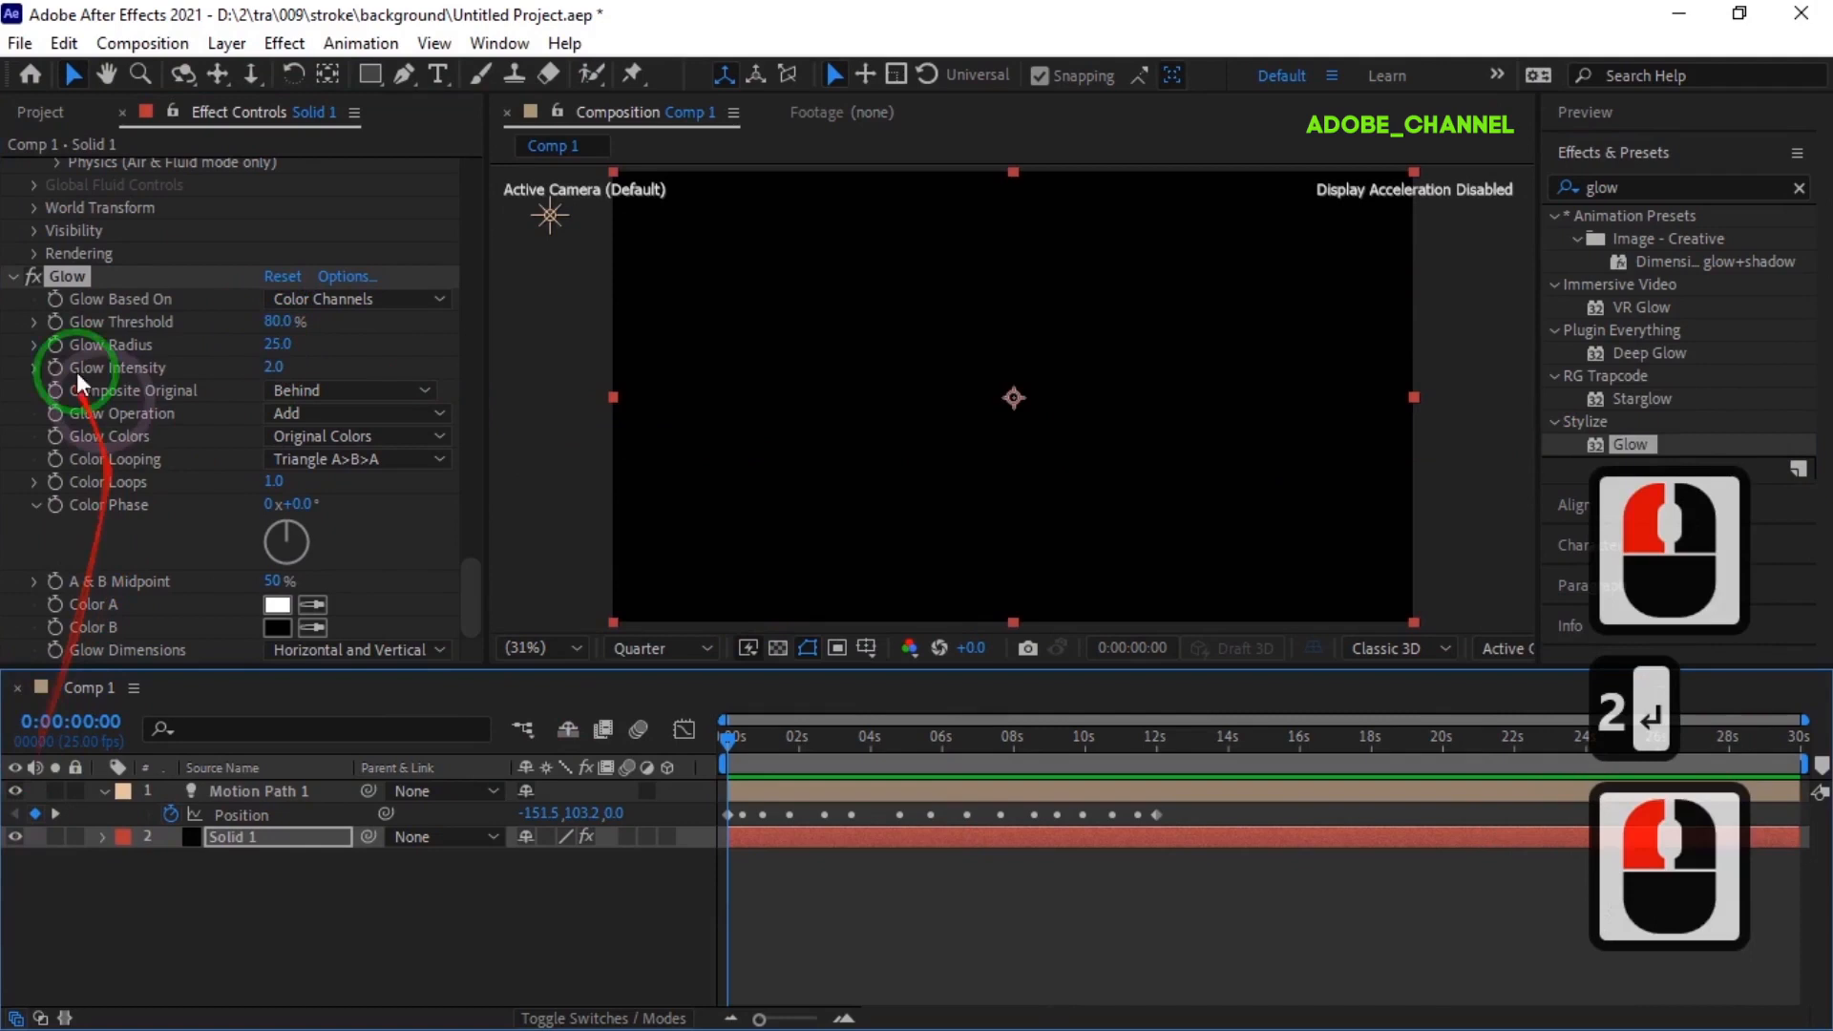
{"action": "left_click", "coordinate": [60, 273]}
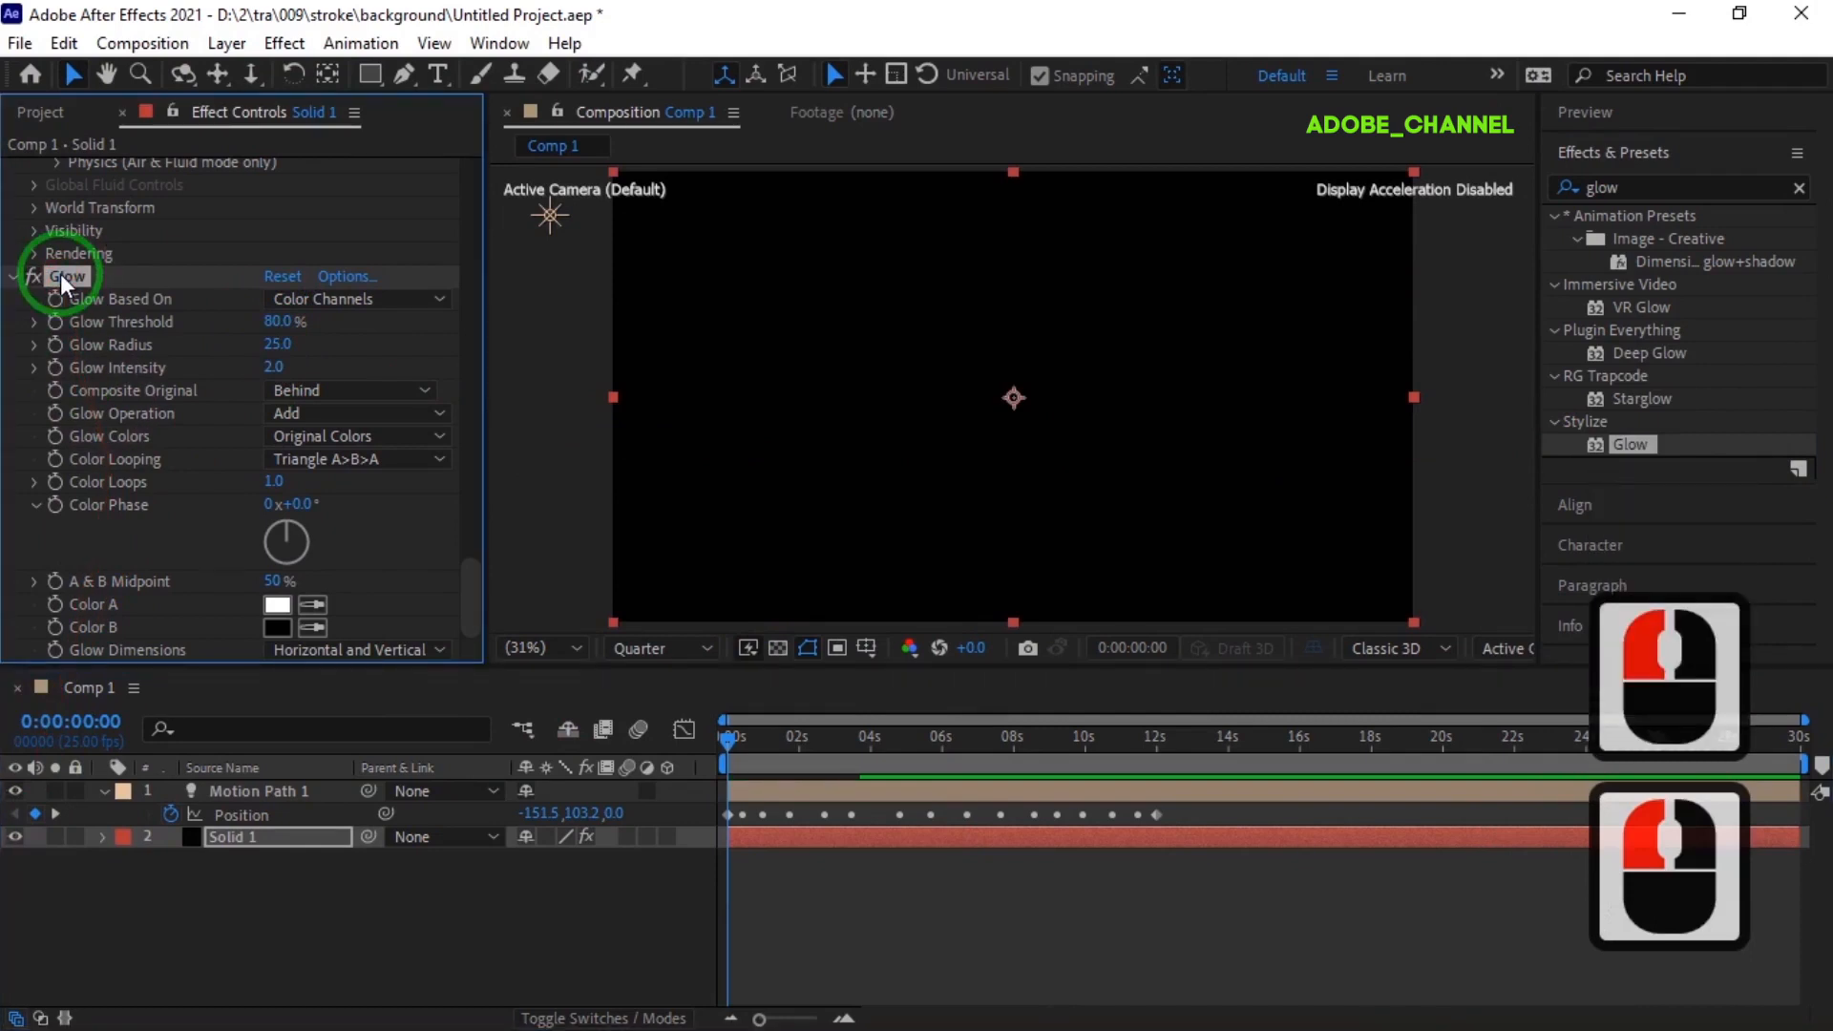
{"action": "key", "text": "ctrl+d"}
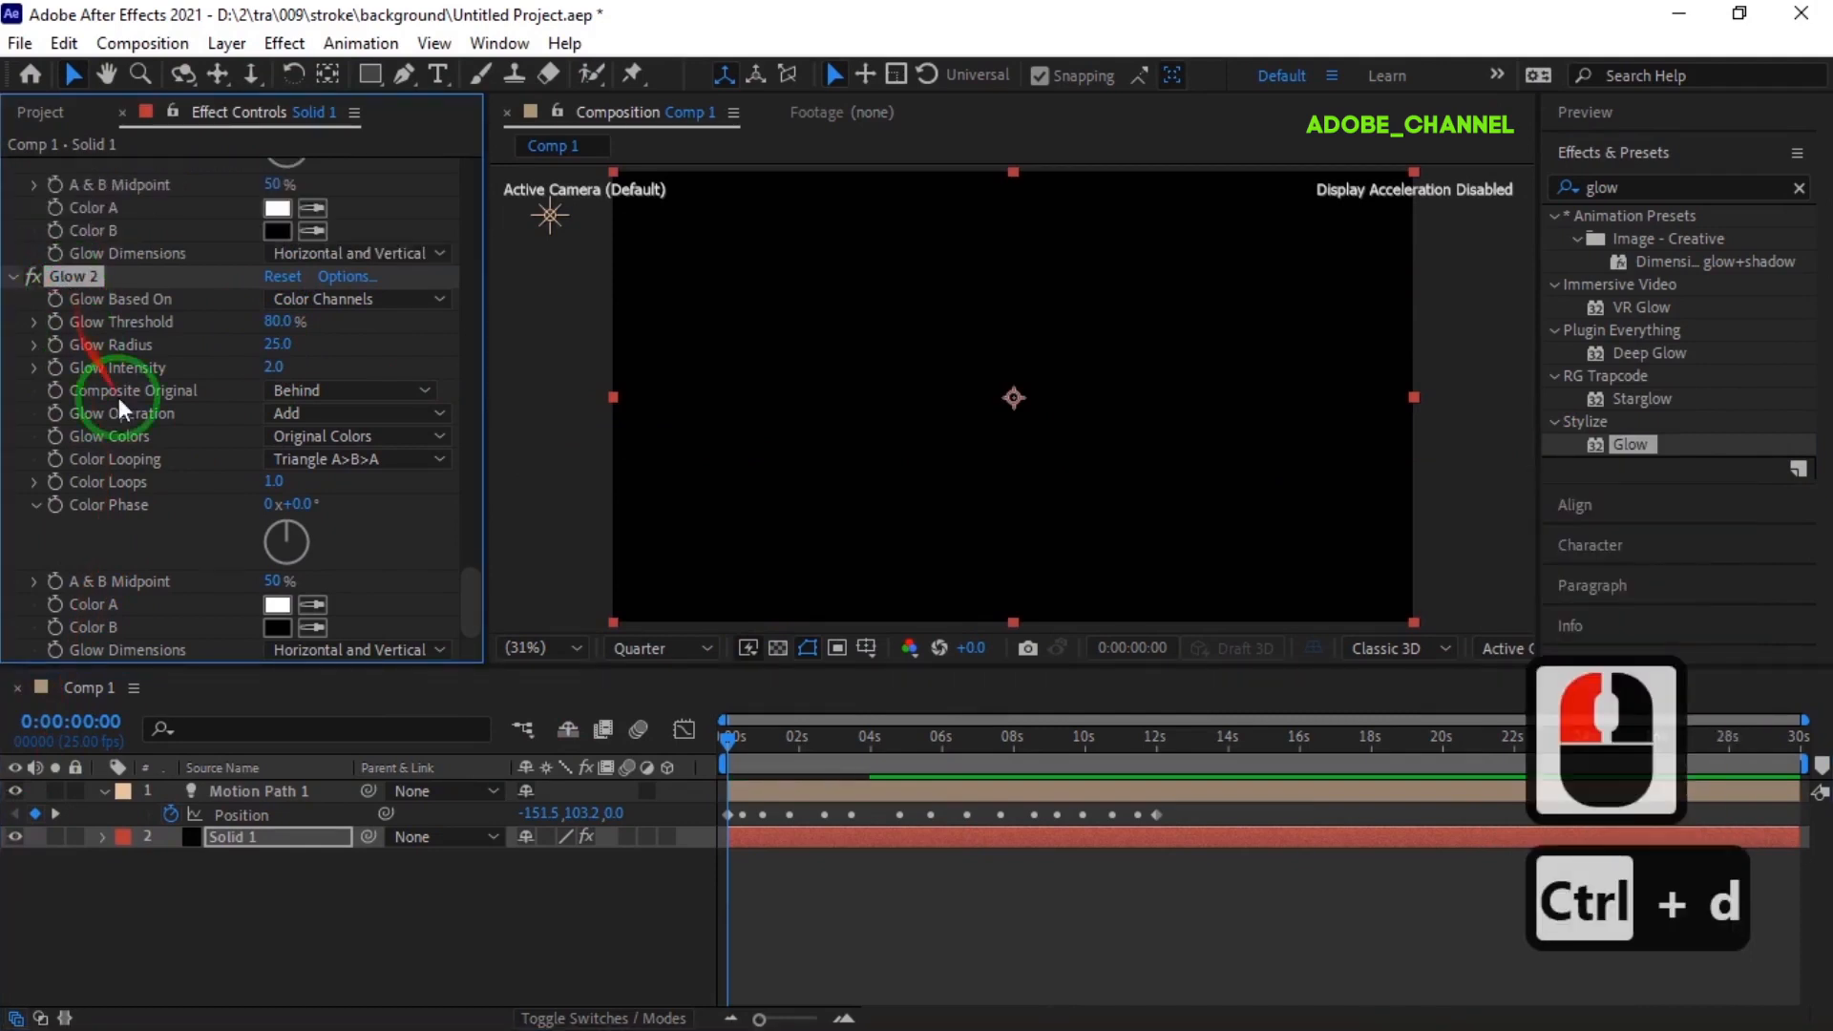
Play a preview of the composition to check the glowing particle trails, and stop it
{"action": "left_click", "coordinate": [1680, 130]}
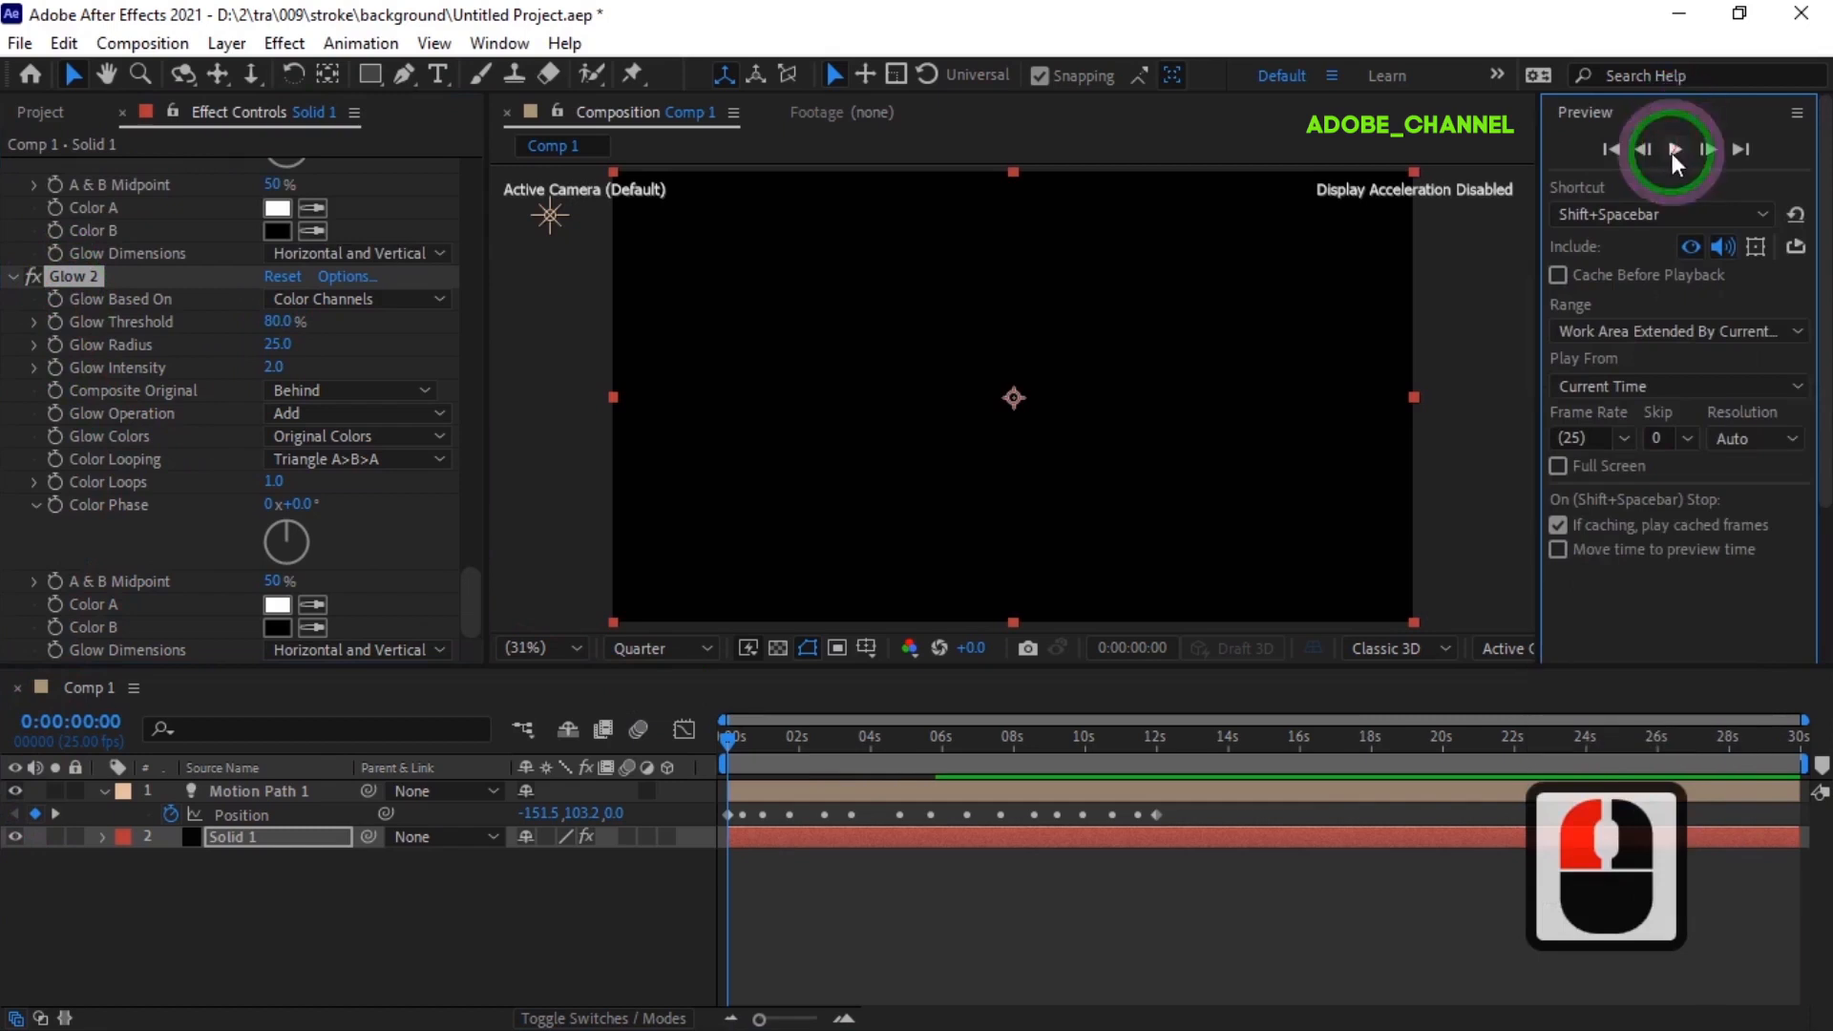
{"action": "left_click", "coordinate": [1674, 150]}
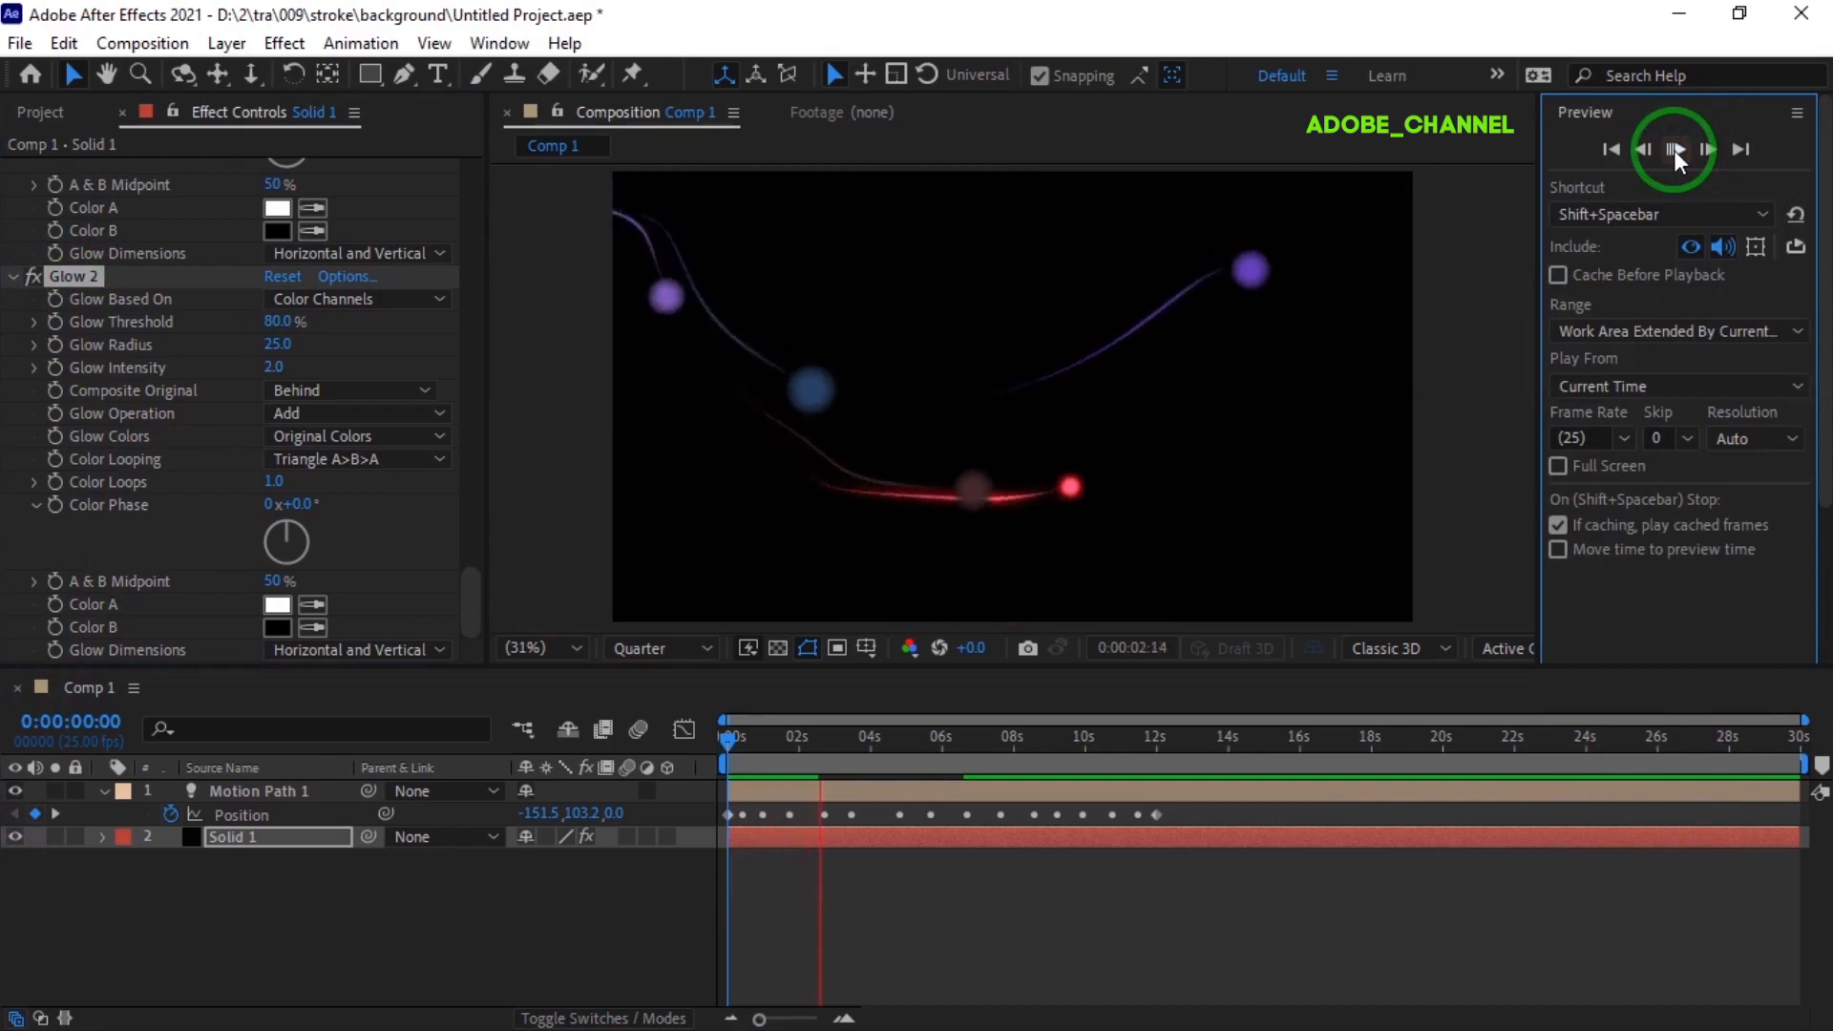
{"action": "left_click", "coordinate": [1675, 151]}
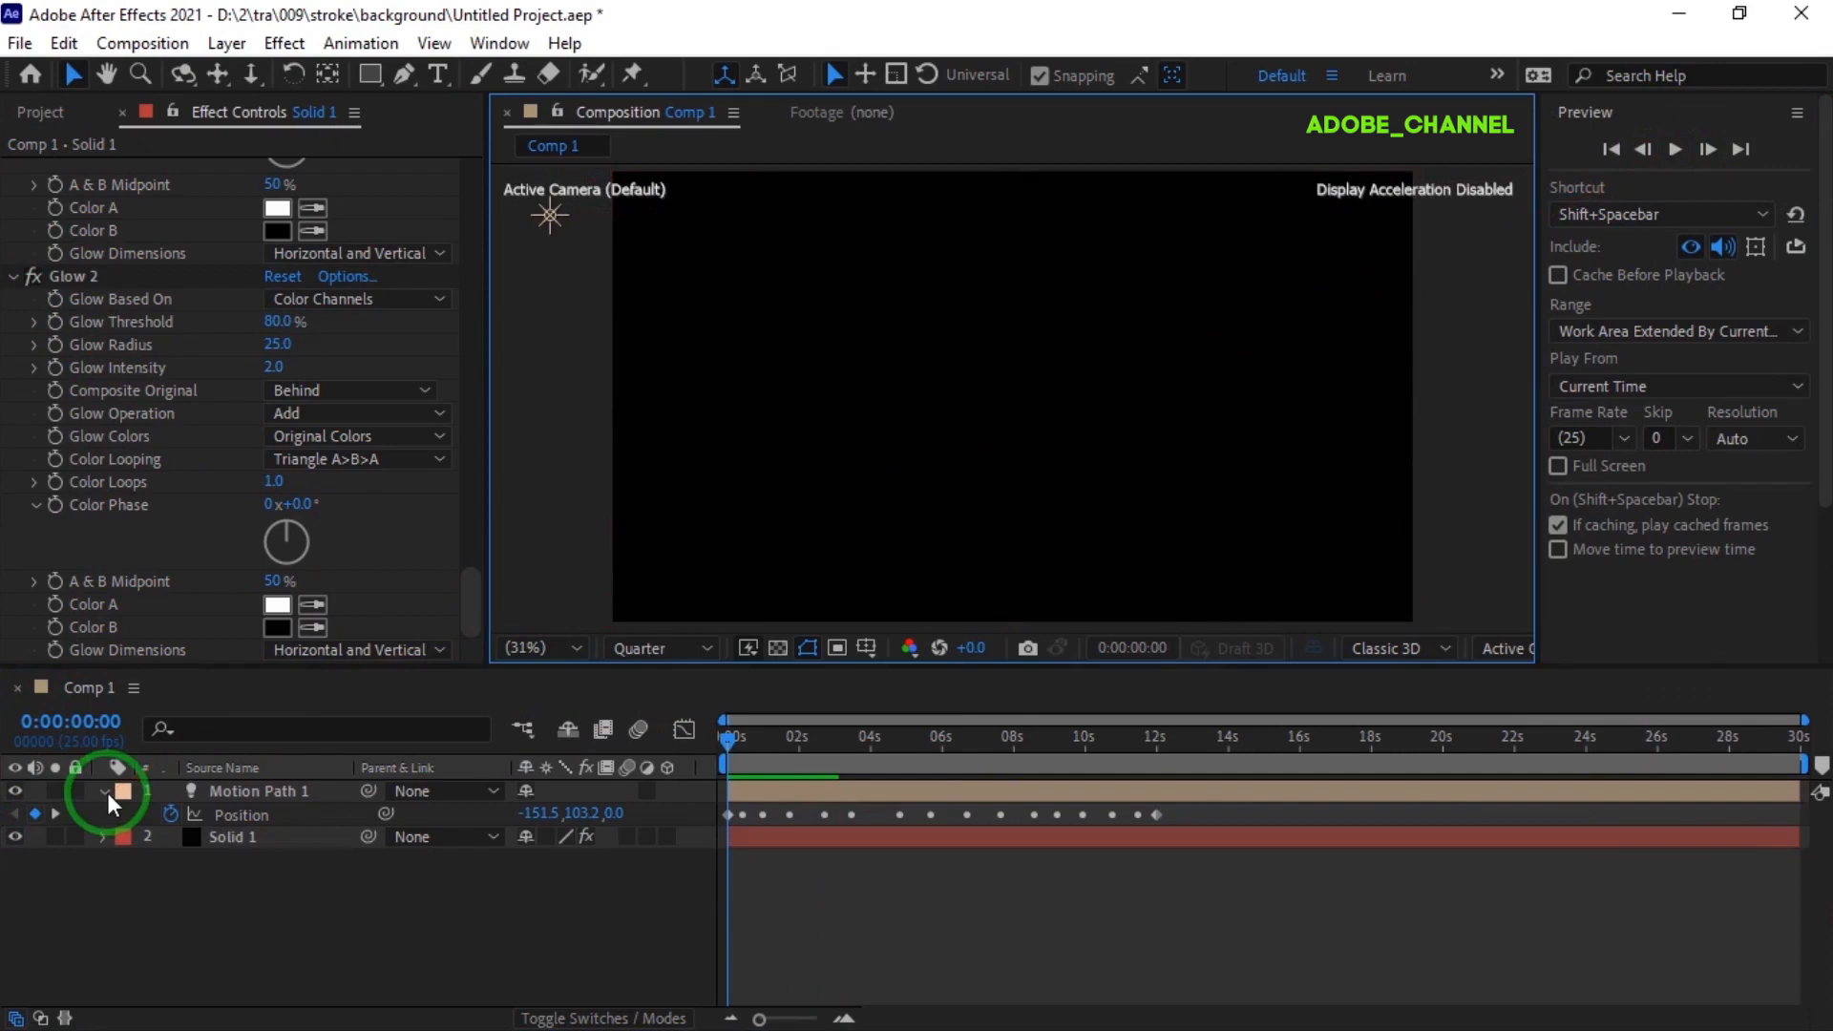
Pre-compose the Motion Path 1 and Solid 1 layers into Pre-comp 1, moving all attributes into the new composition
{"action": "left_click", "coordinate": [105, 792]}
{"action": "left_click", "coordinate": [105, 793]}
{"action": "left_click_drag", "start_coordinate": [216, 966], "coordinate": [324, 787]}
{"action": "right_click", "coordinate": [325, 789]}
{"action": "left_click", "coordinate": [392, 651]}
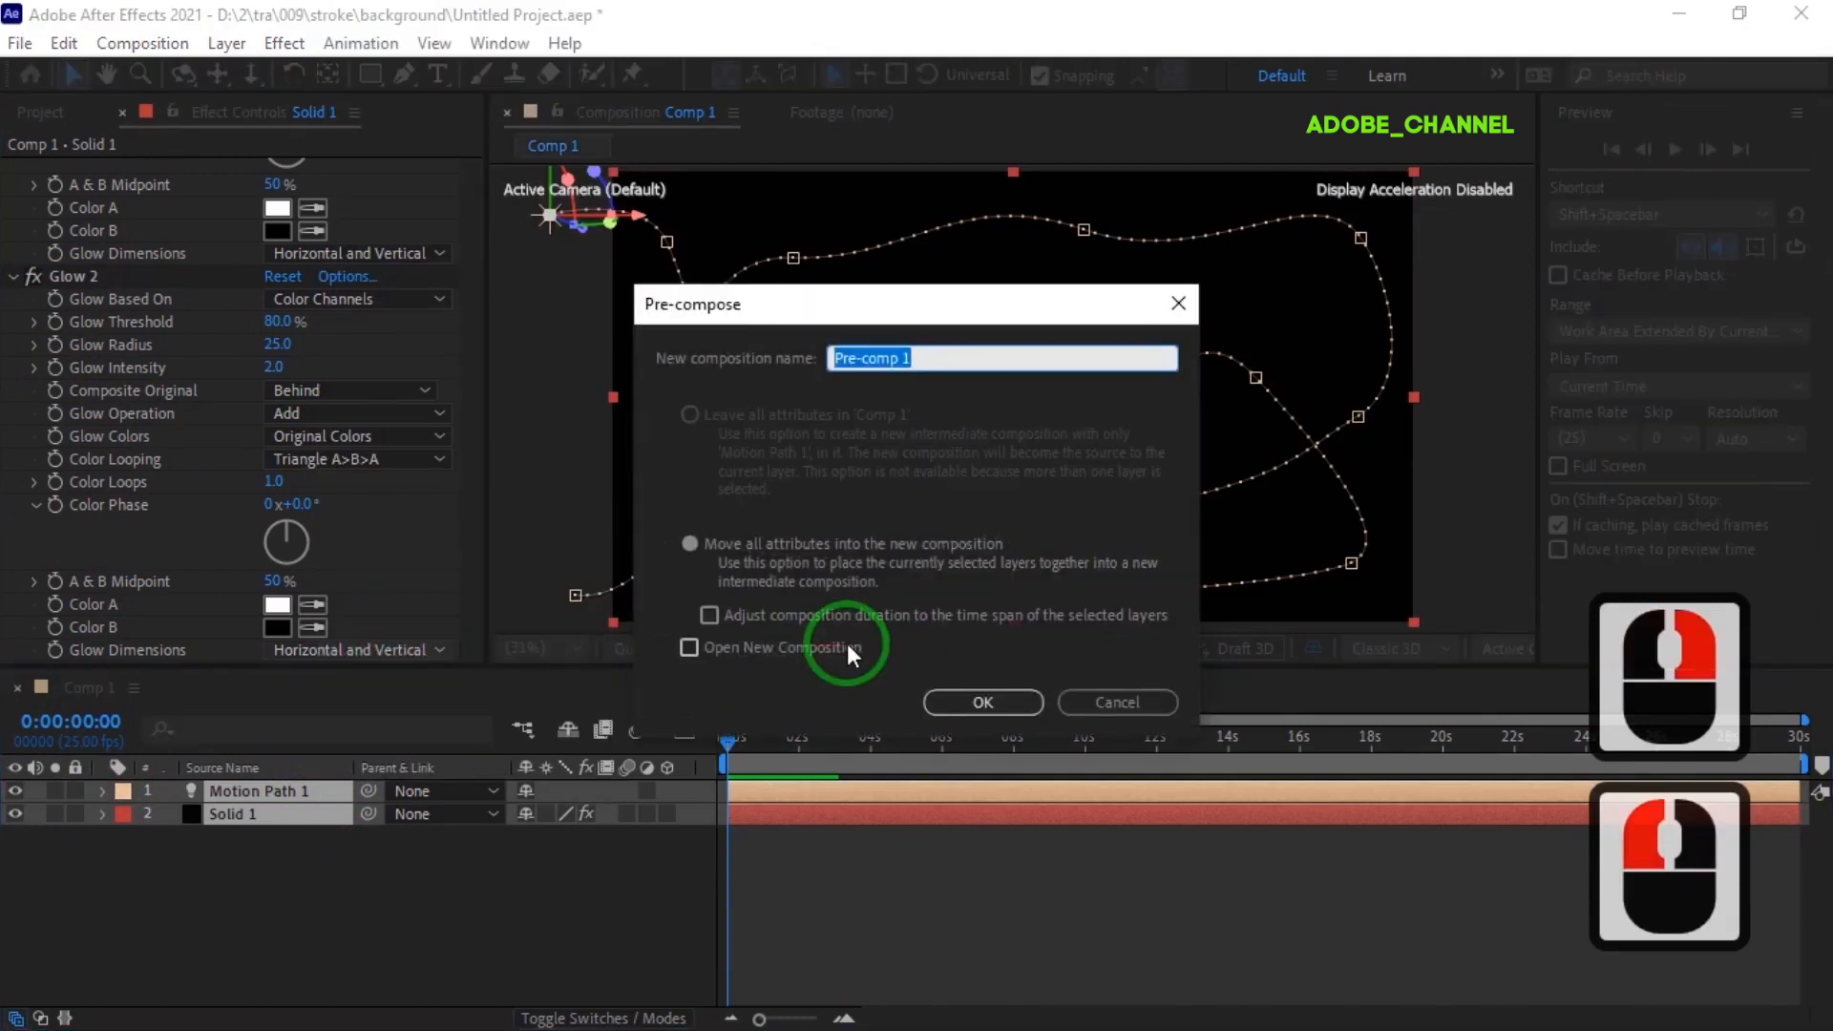
{"action": "key", "text": "Return"}
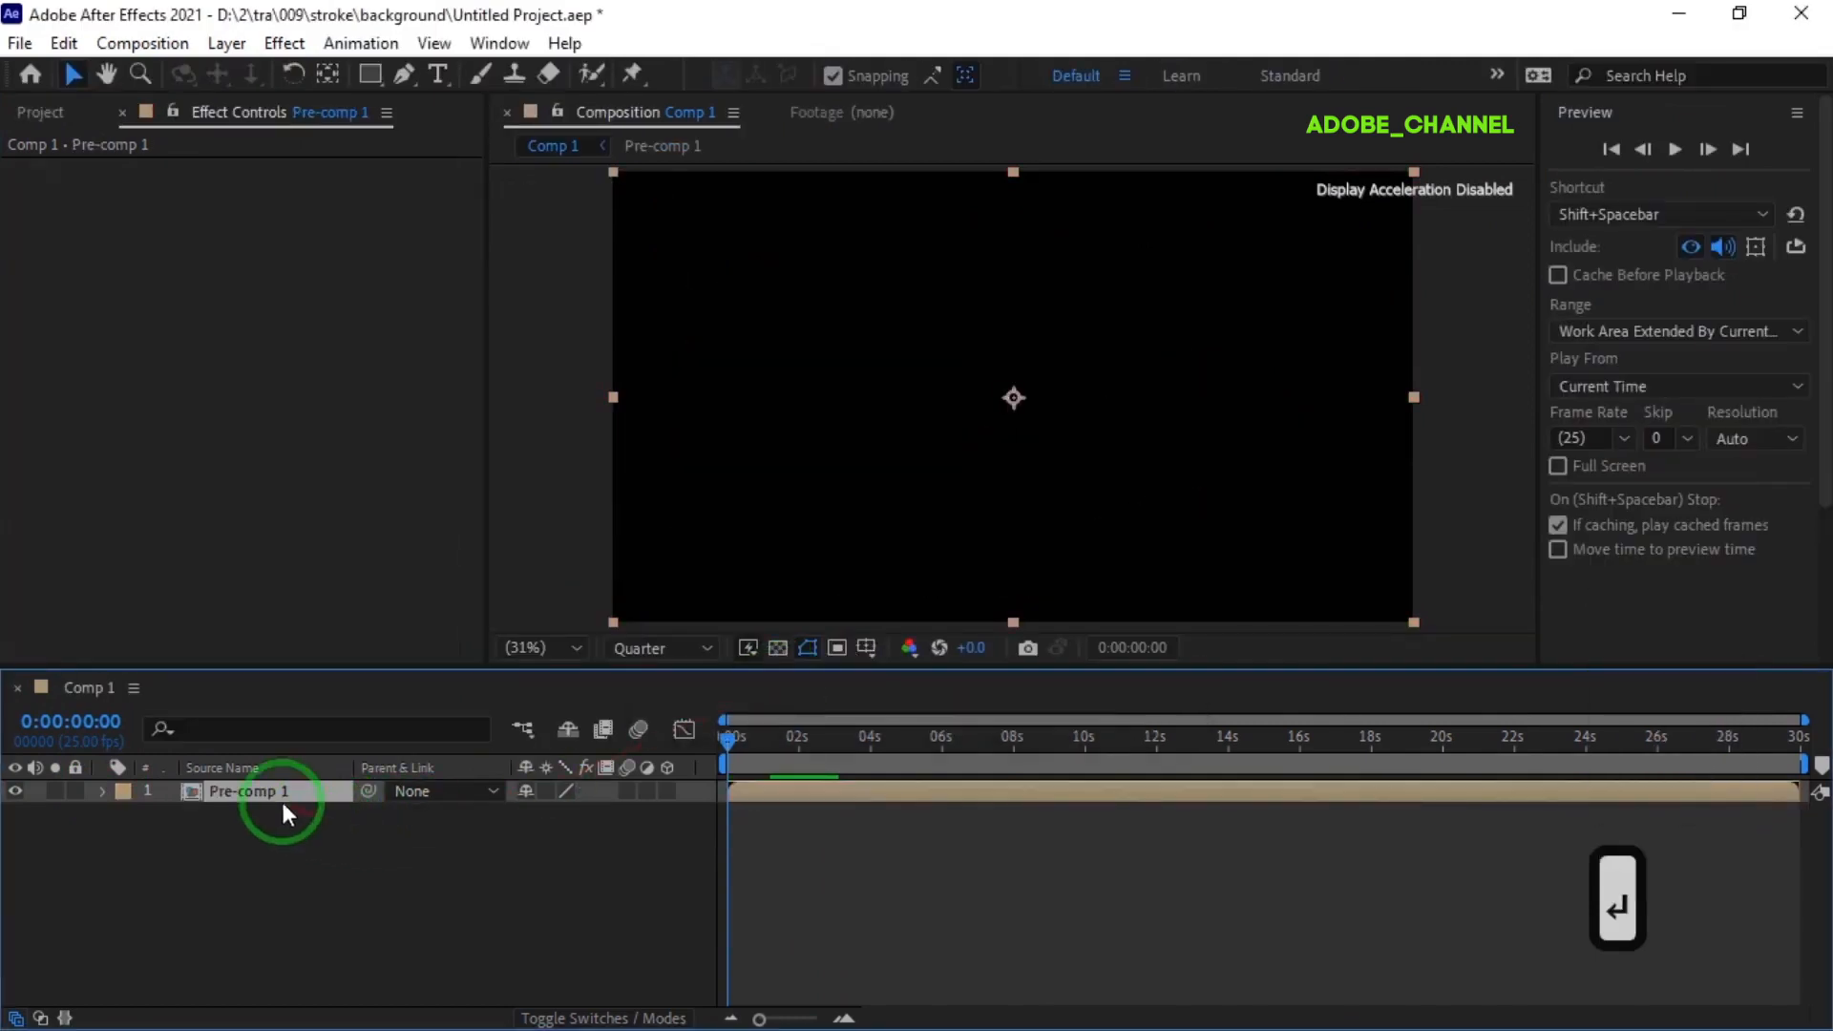
Duplicate Pre-comp 1 in the project and add the duplicate to Comp 1 as a layer below Pre-comp 1
{"action": "left_click", "coordinate": [34, 109]}
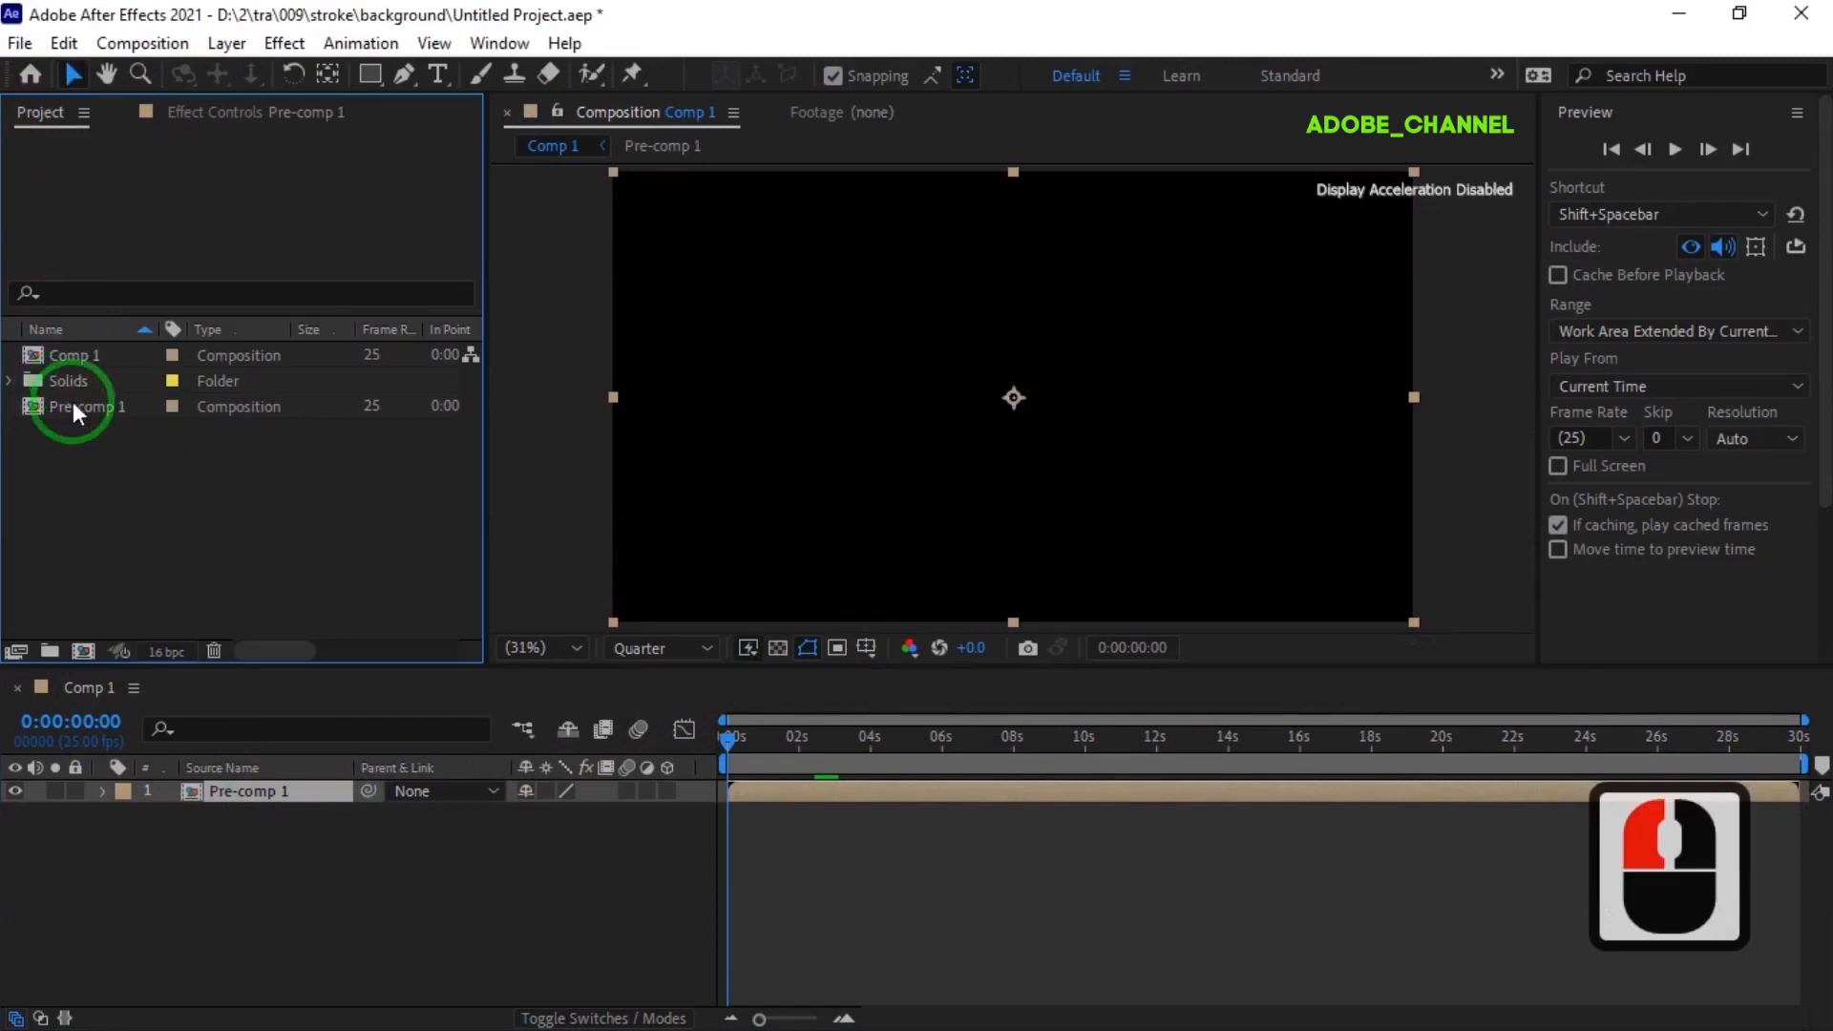
{"action": "left_click", "coordinate": [77, 403]}
{"action": "left_click", "coordinate": [83, 380]}
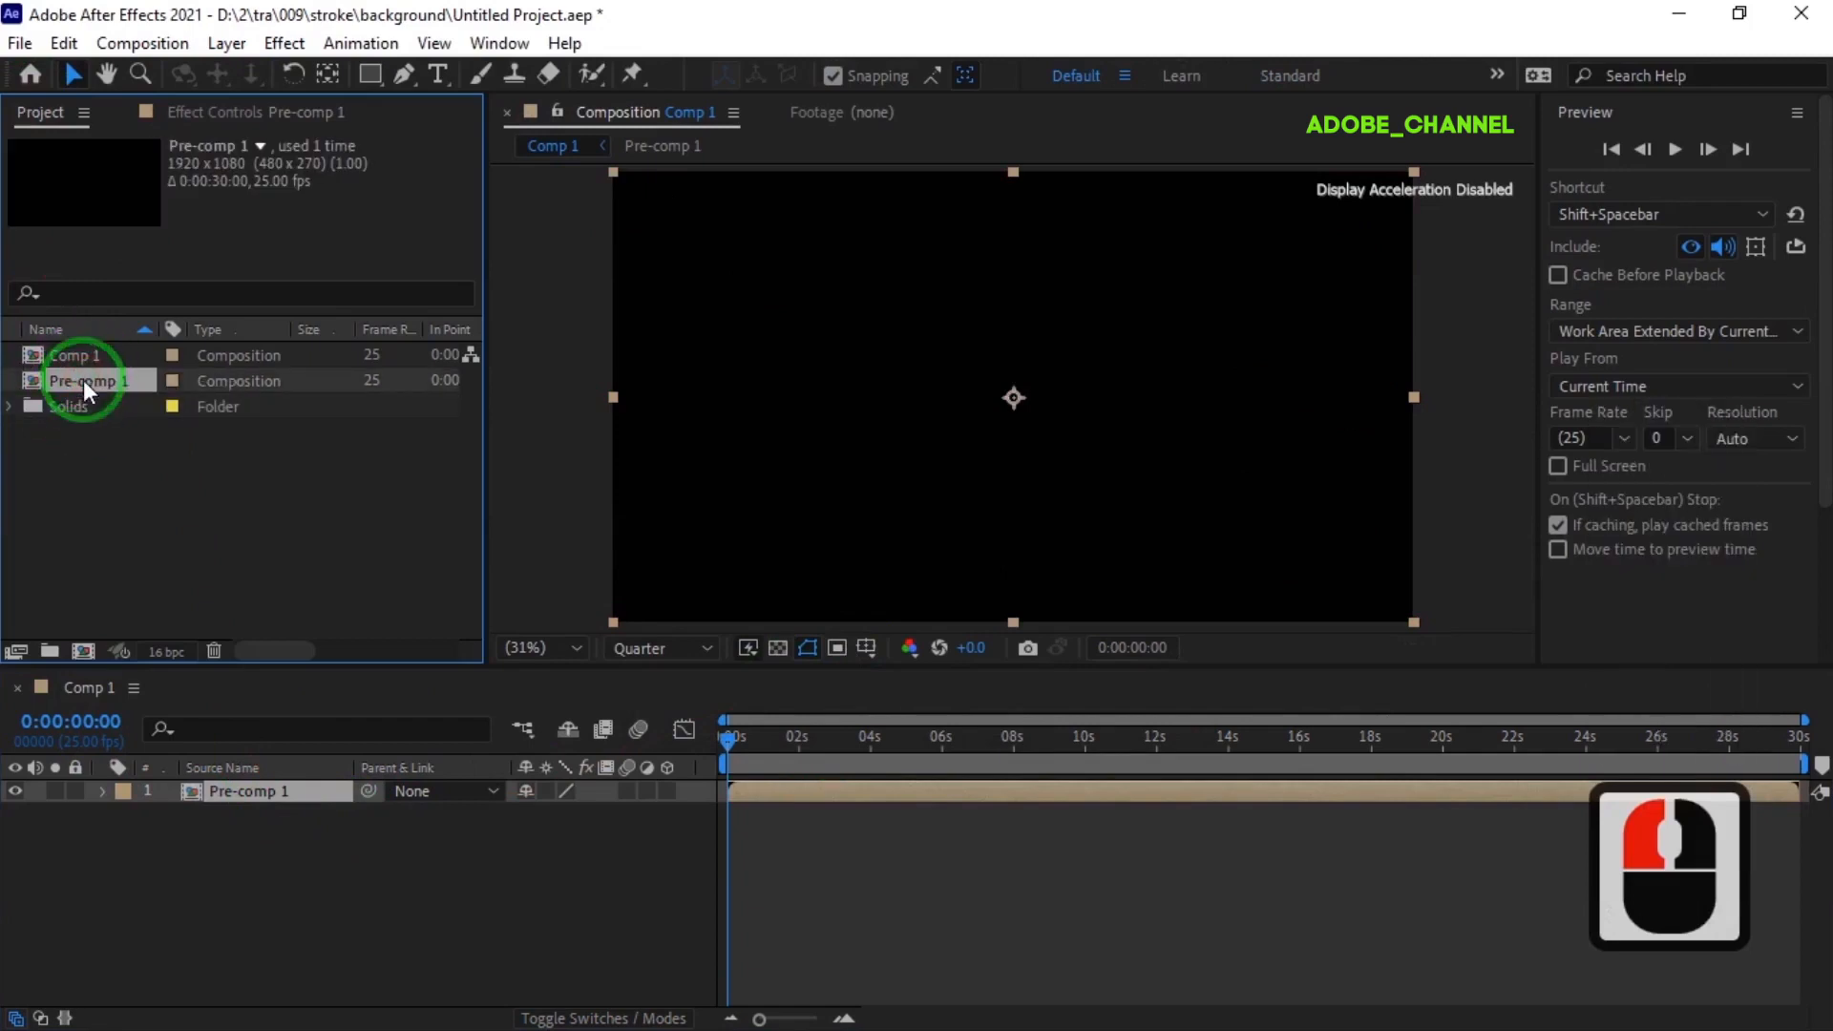
{"action": "key", "text": "ctrl+d"}
{"action": "left_click_drag", "start_coordinate": [118, 406], "coordinate": [152, 832]}
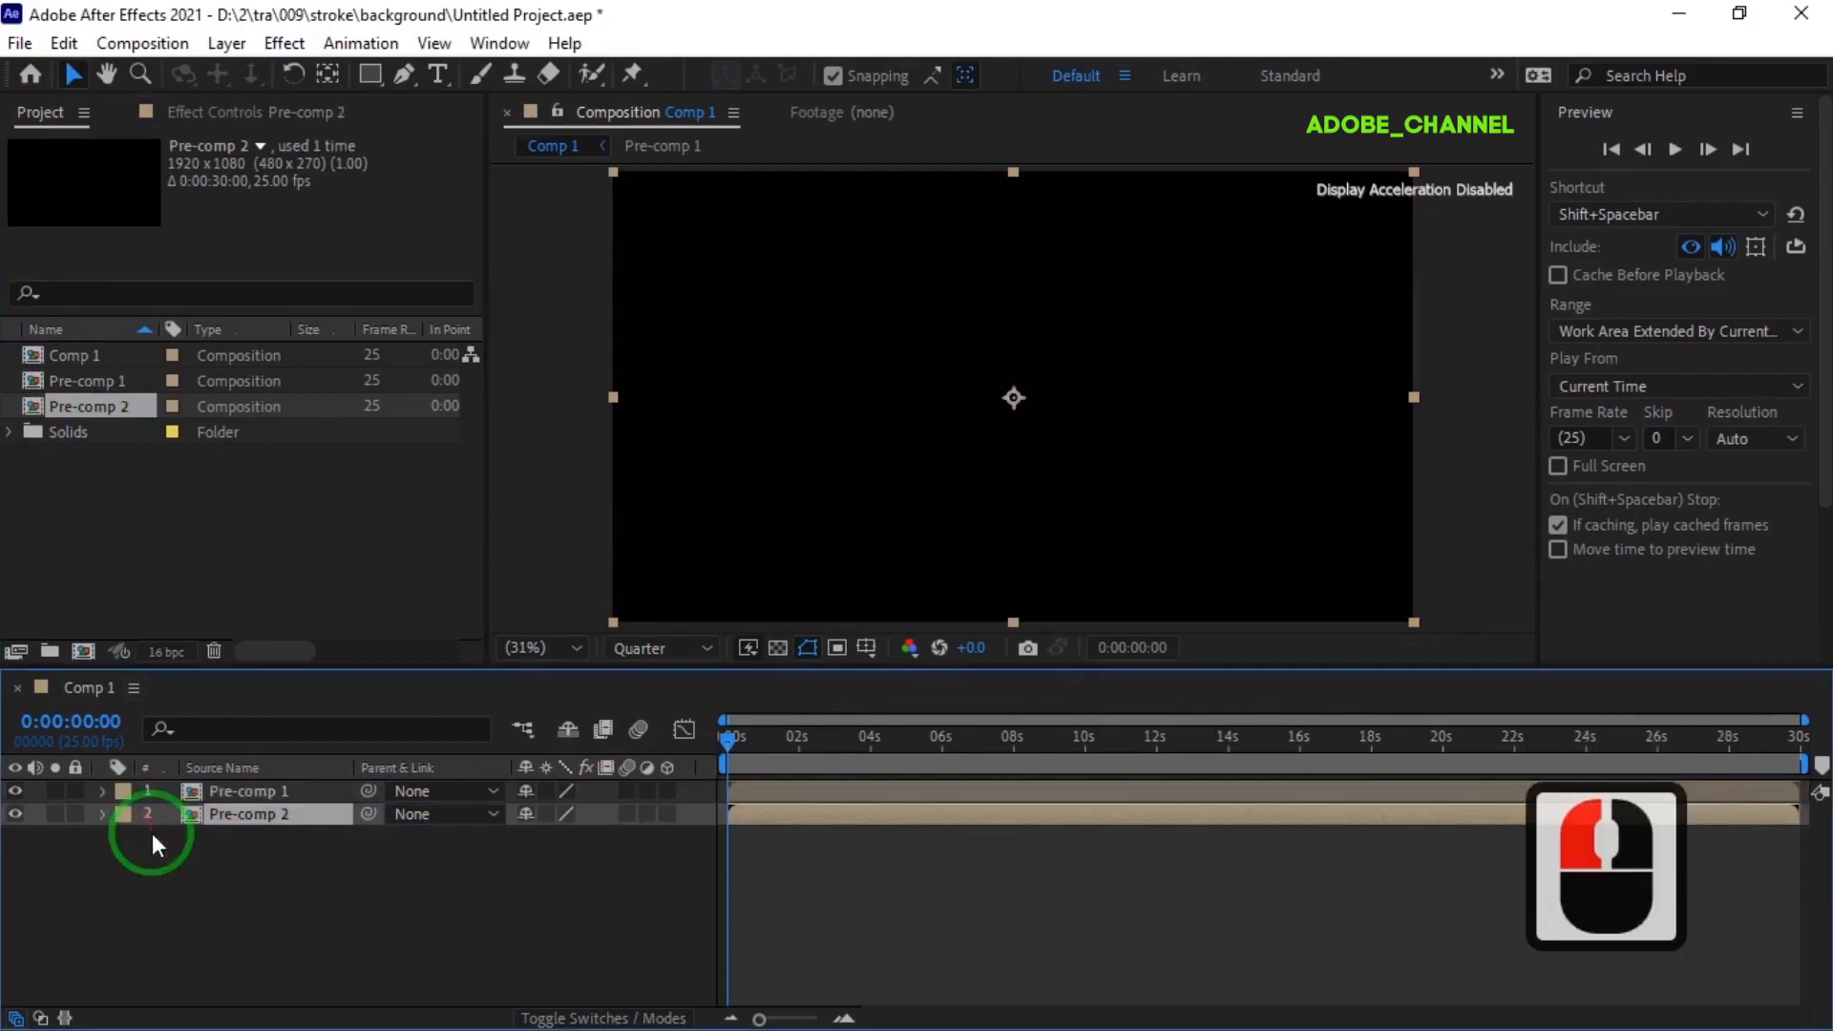
Flip the Pre-comp 2 layer horizontally and vertically, and play a preview of the mirrored particle trails
{"action": "right_click", "coordinate": [250, 816]}
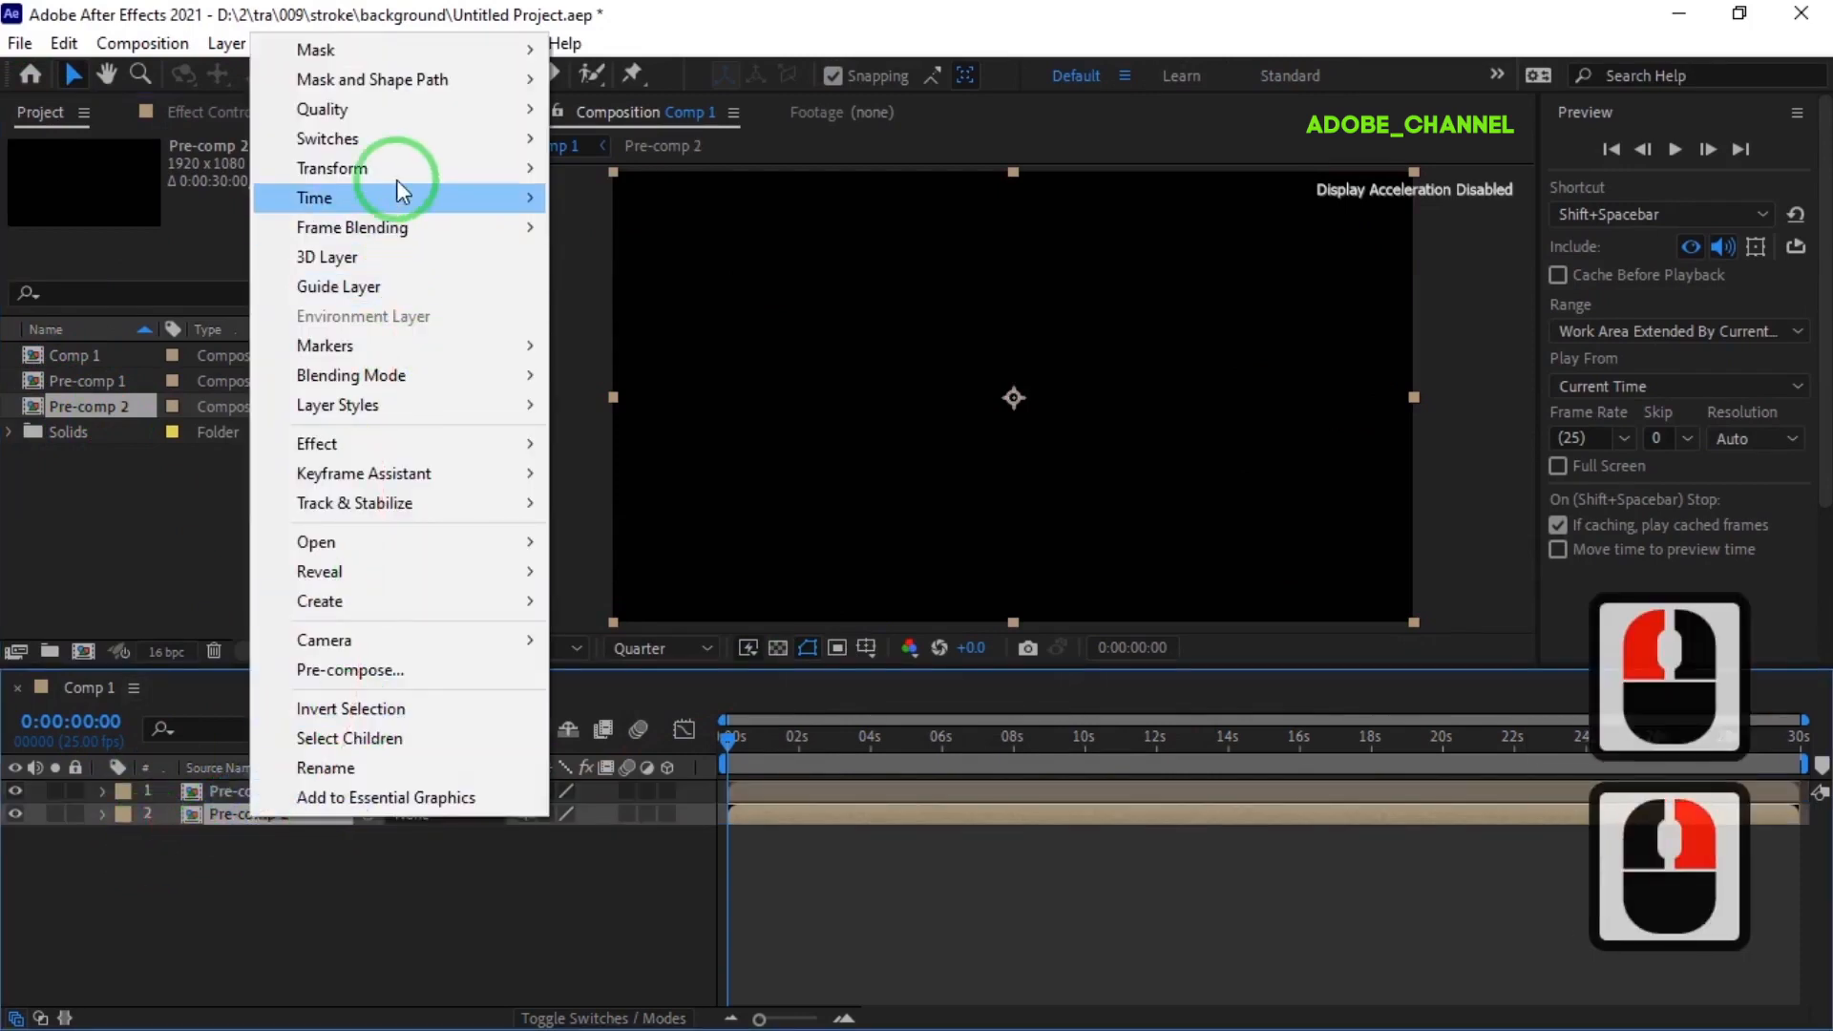
{"action": "left_click", "coordinate": [627, 398]}
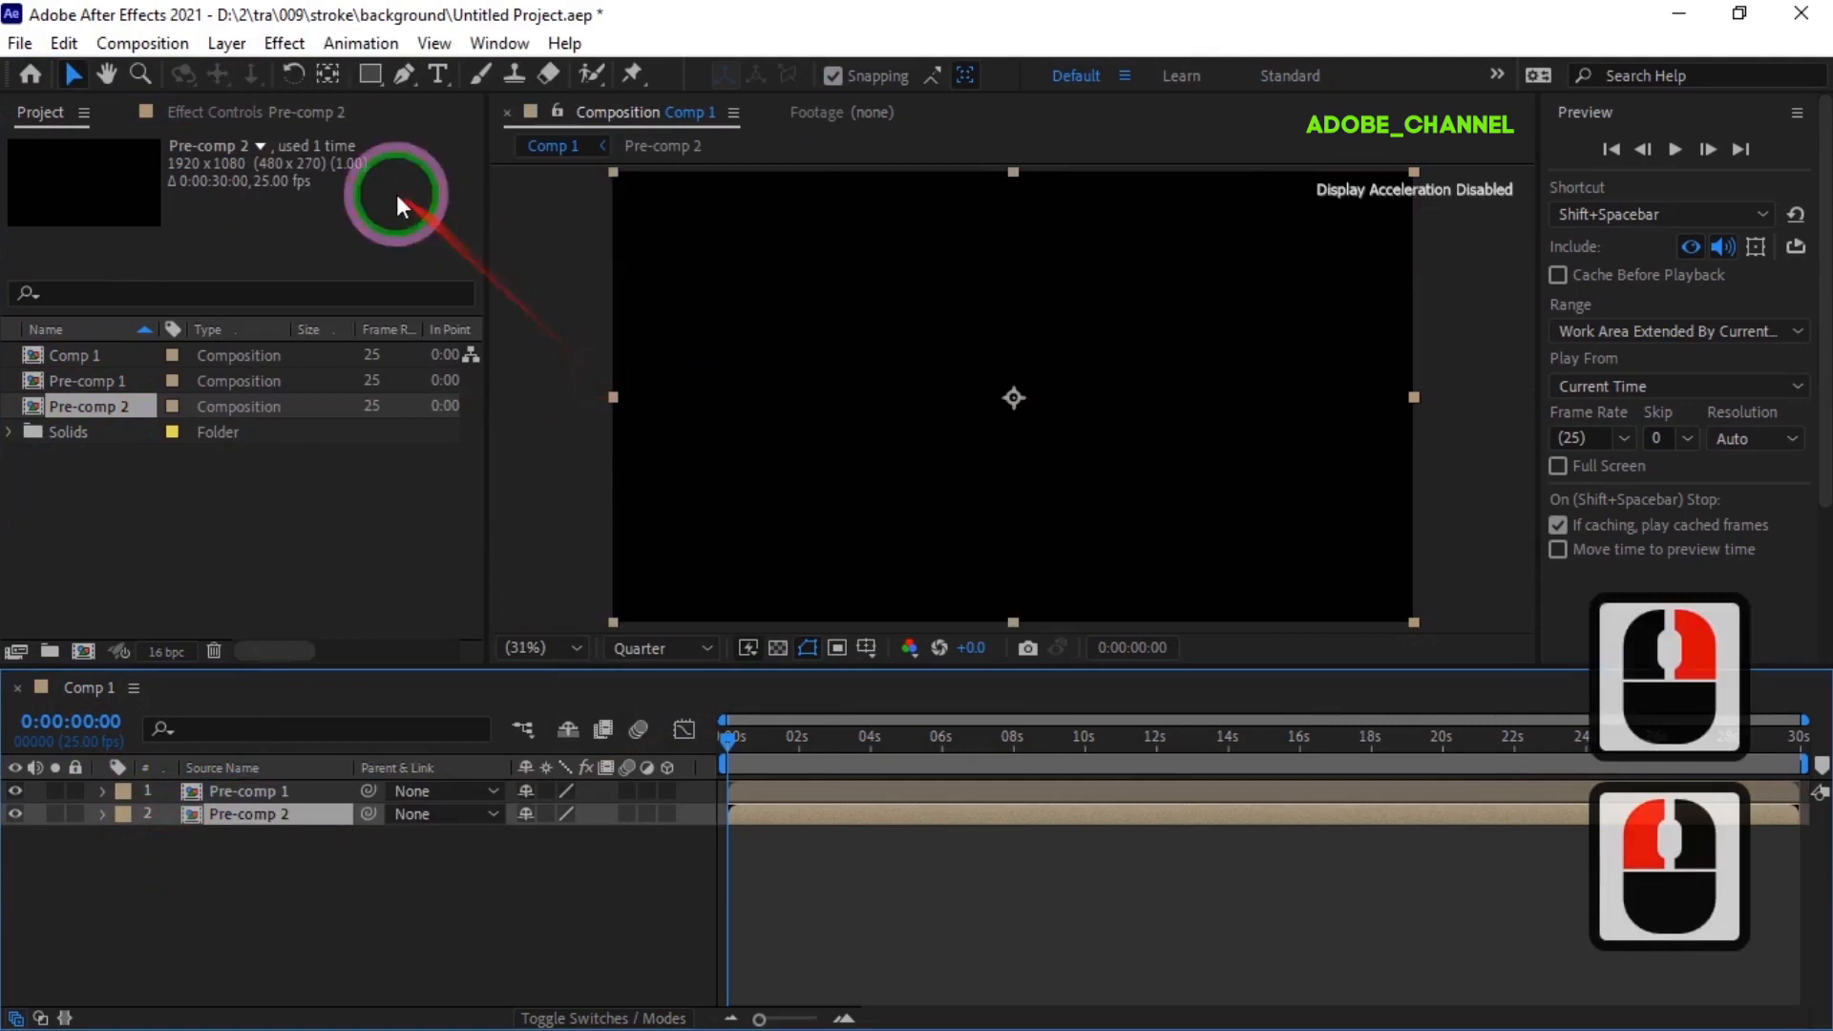
{"action": "right_click", "coordinate": [254, 810]}
{"action": "mouse_move", "coordinate": [370, 170]}
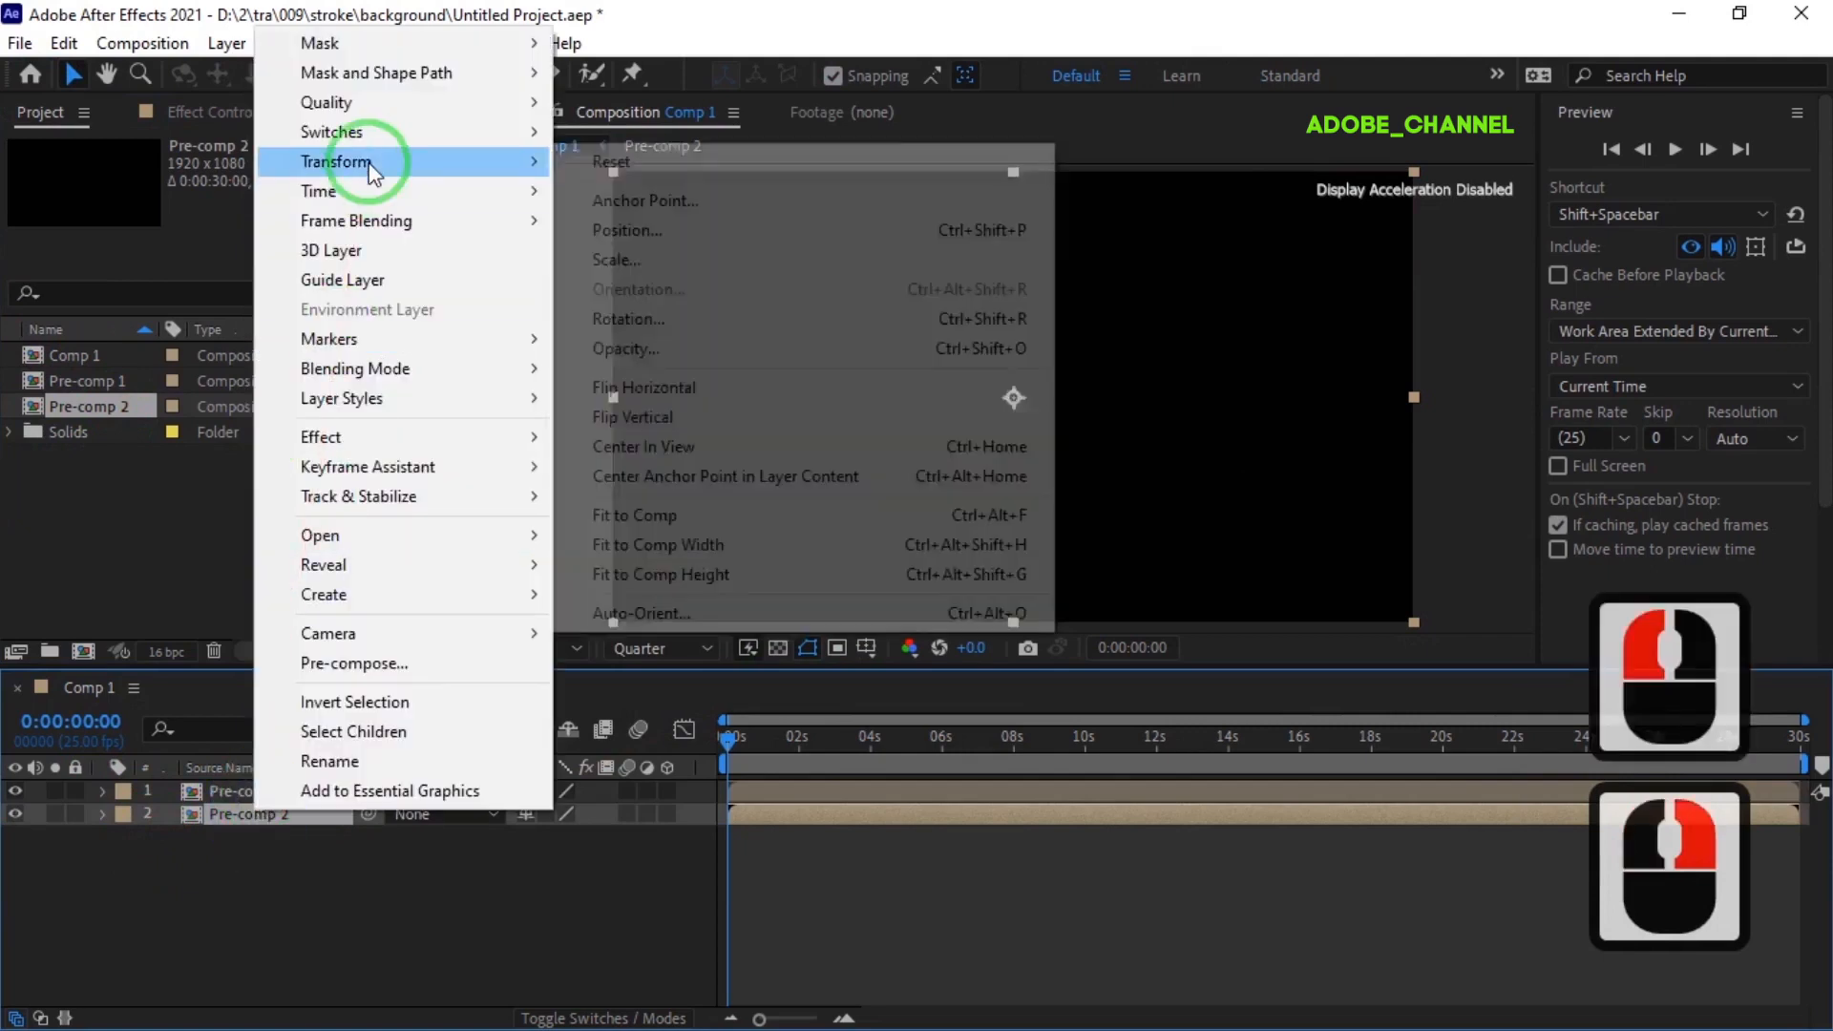
{"action": "left_click", "coordinate": [628, 416]}
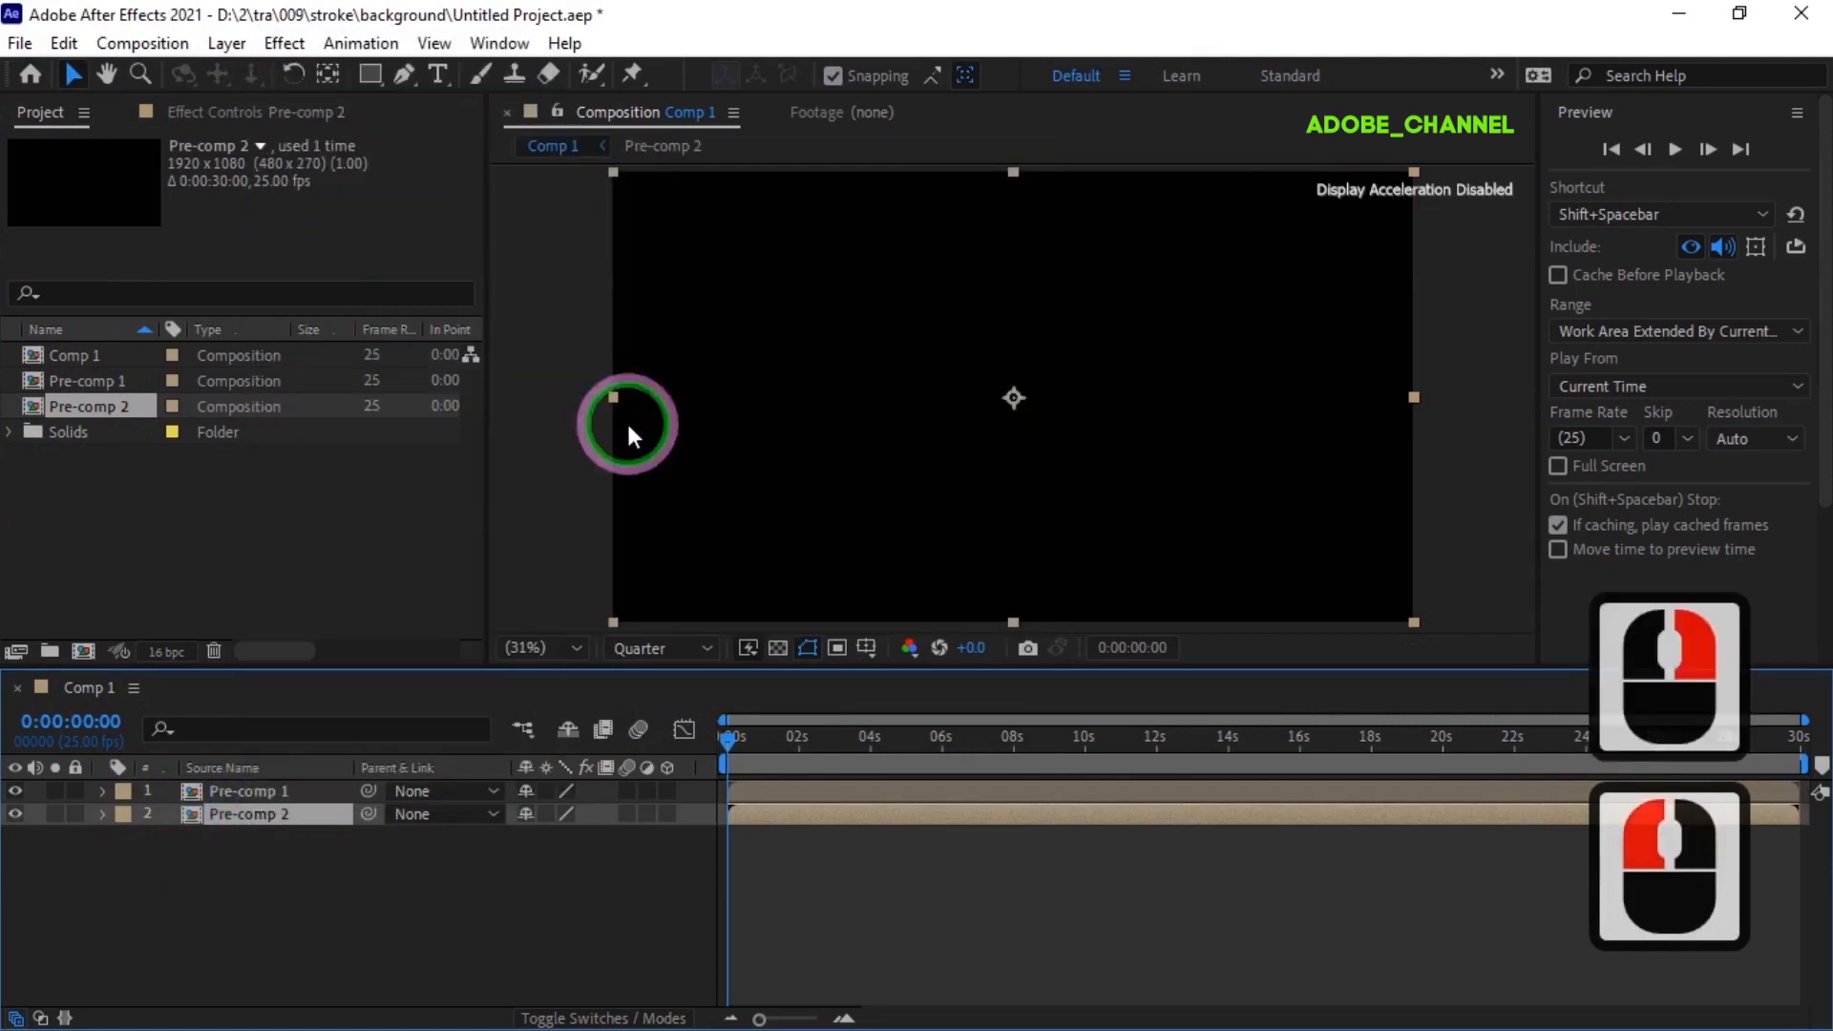
{"action": "left_click", "coordinate": [1676, 151]}
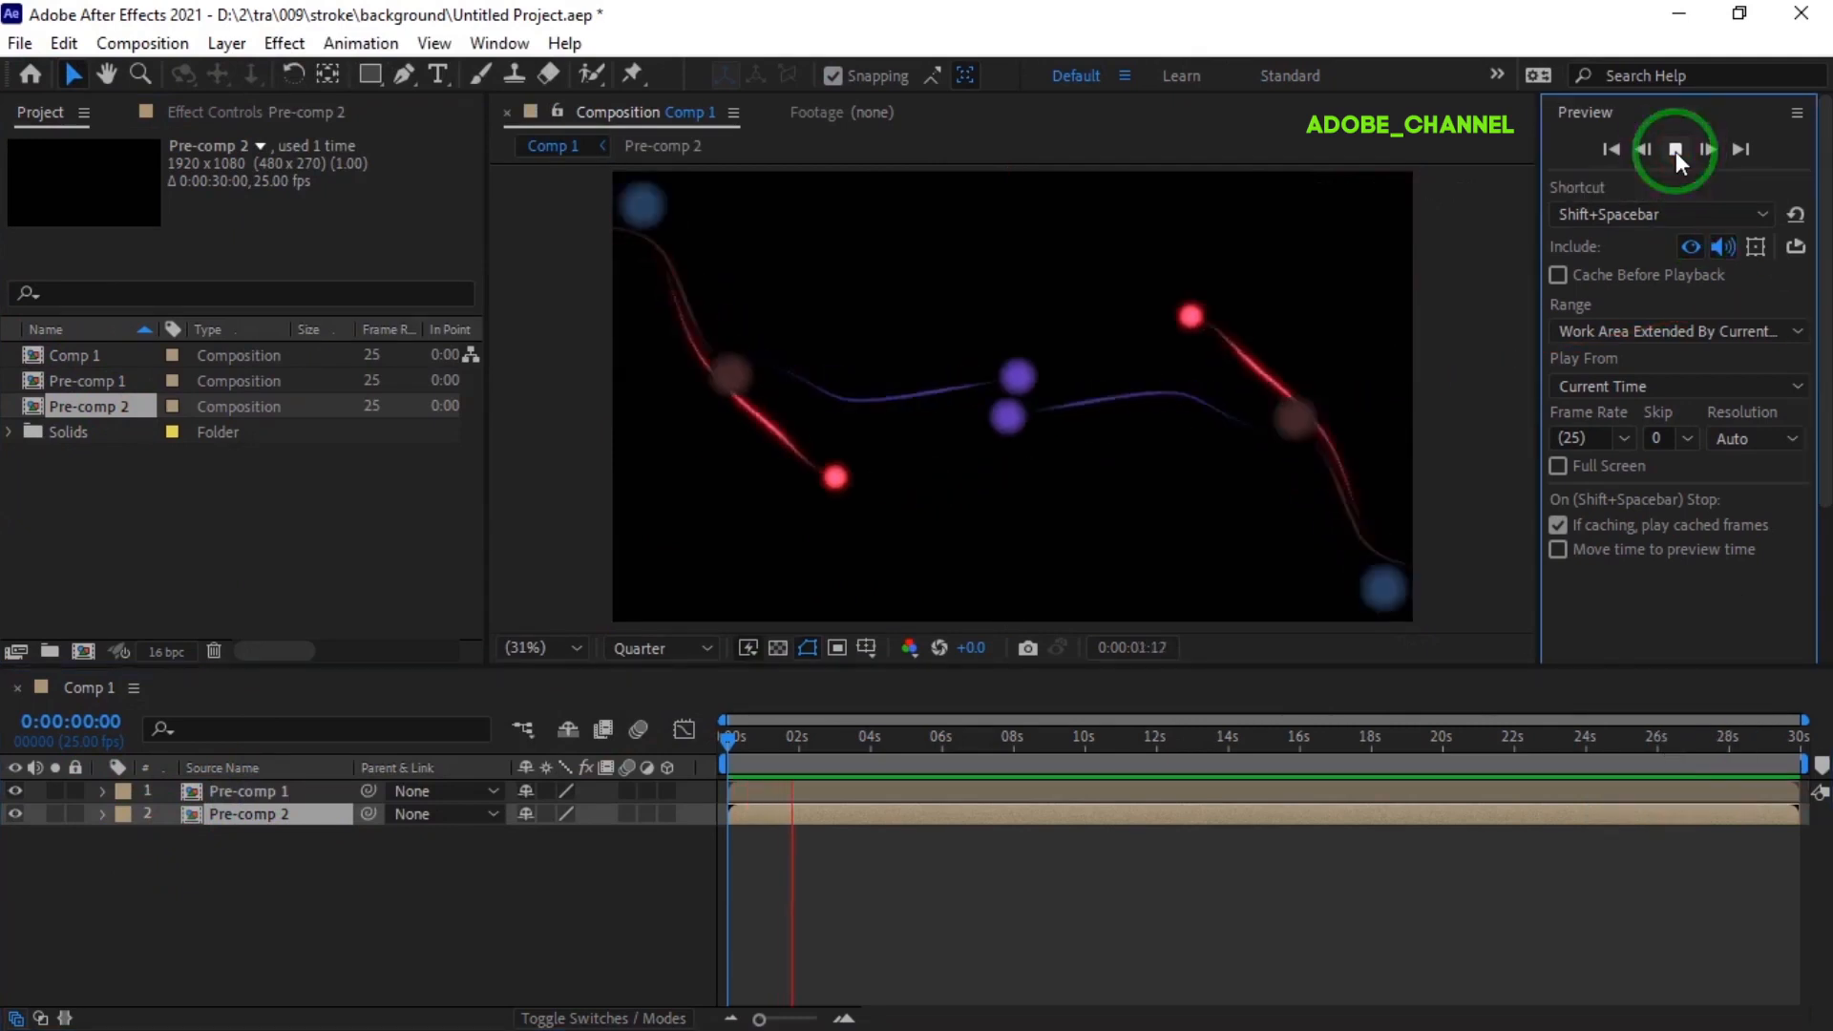